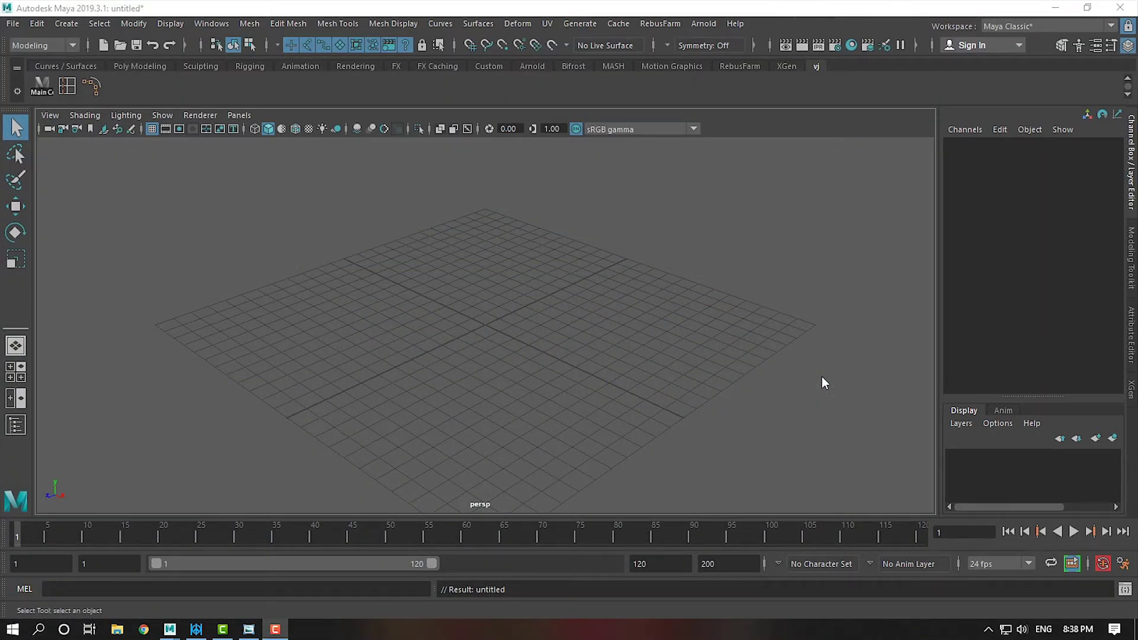
Step: Tilt the empty grid view and show the Create > Polygon Primitives submenu
{"action": "left_click_drag", "start_coordinate": [563, 325], "coordinate": [555, 329], "text": "alt"}
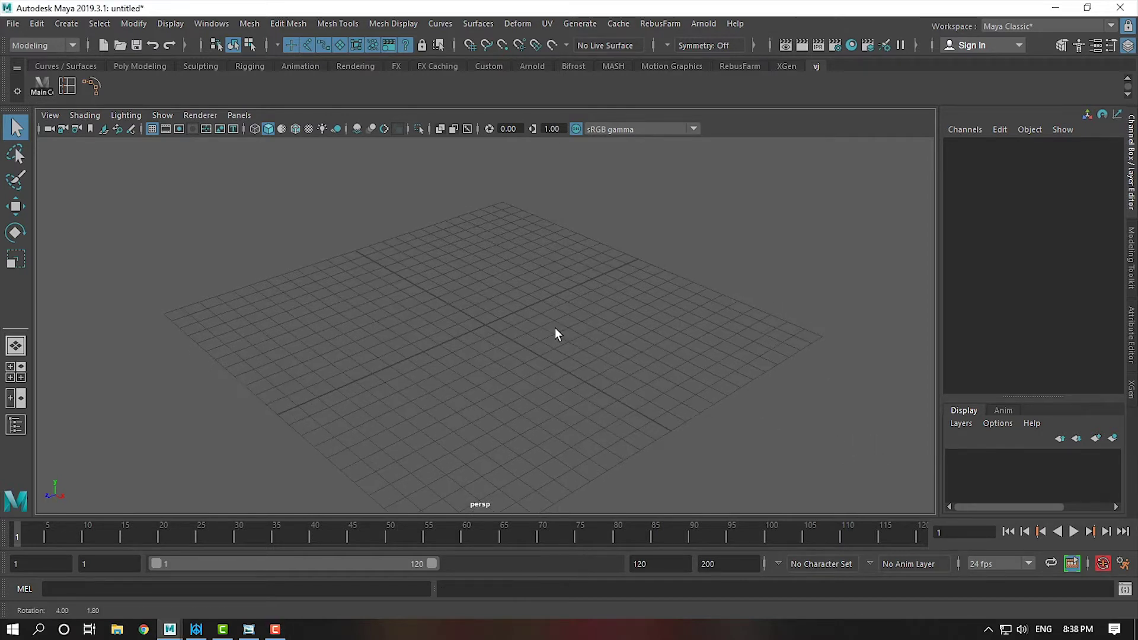
{"action": "left_click", "coordinate": [67, 24]}
{"action": "mouse_move", "coordinate": [109, 74]}
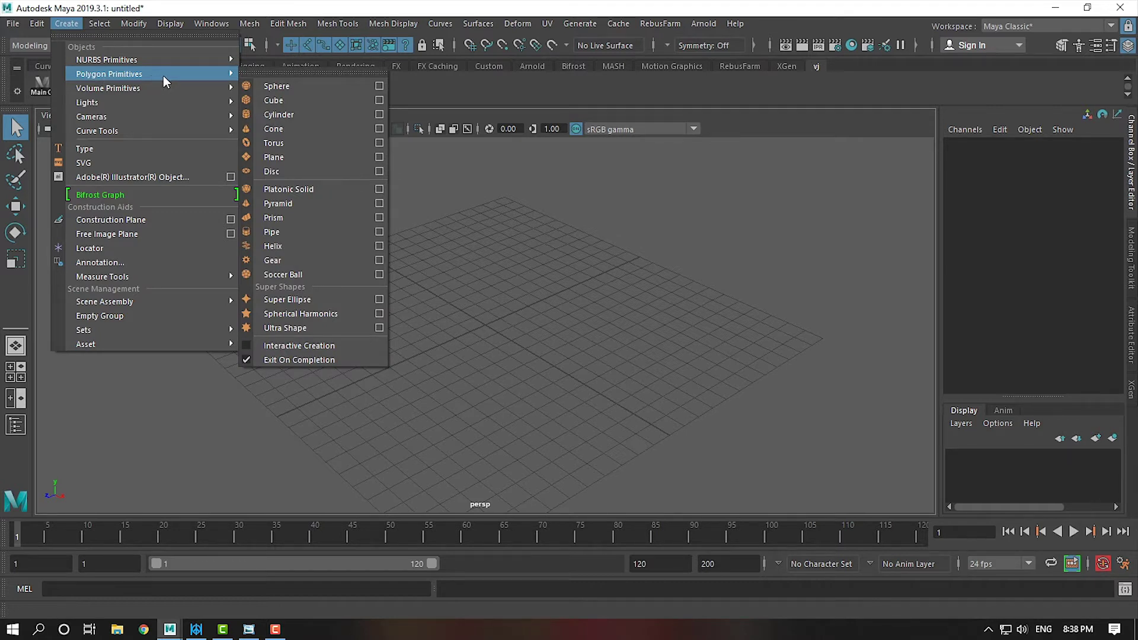
Step: Create a default polygon cube, pCube1, and frame it closely with the Move tool active
{"action": "left_click", "coordinate": [324, 100]}
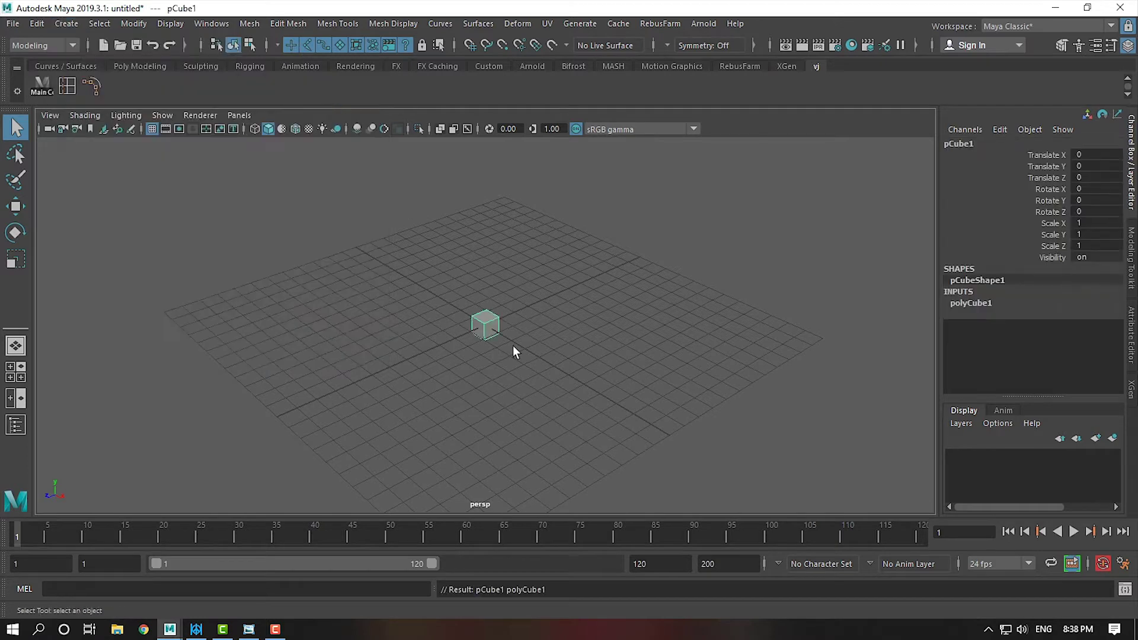
{"action": "left_click_drag", "start_coordinate": [521, 347], "coordinate": [483, 246], "text": "alt"}
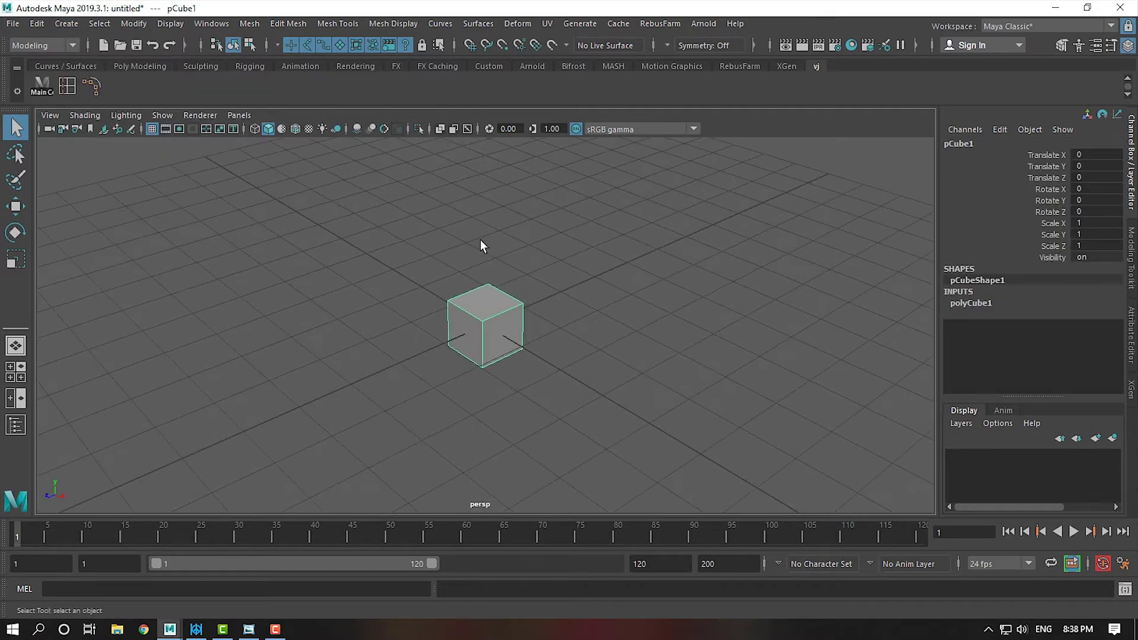
{"action": "right_click_drag", "start_coordinate": [483, 247], "coordinate": [686, 399], "text": "alt"}
{"action": "mouse_move", "coordinate": [688, 398]}
{"action": "left_mouse_down", "text": "alt"}
{"action": "mouse_move", "coordinate": [628, 397]}
{"action": "mouse_move", "coordinate": [652, 424]}
{"action": "left_mouse_up", "text": "alt"}
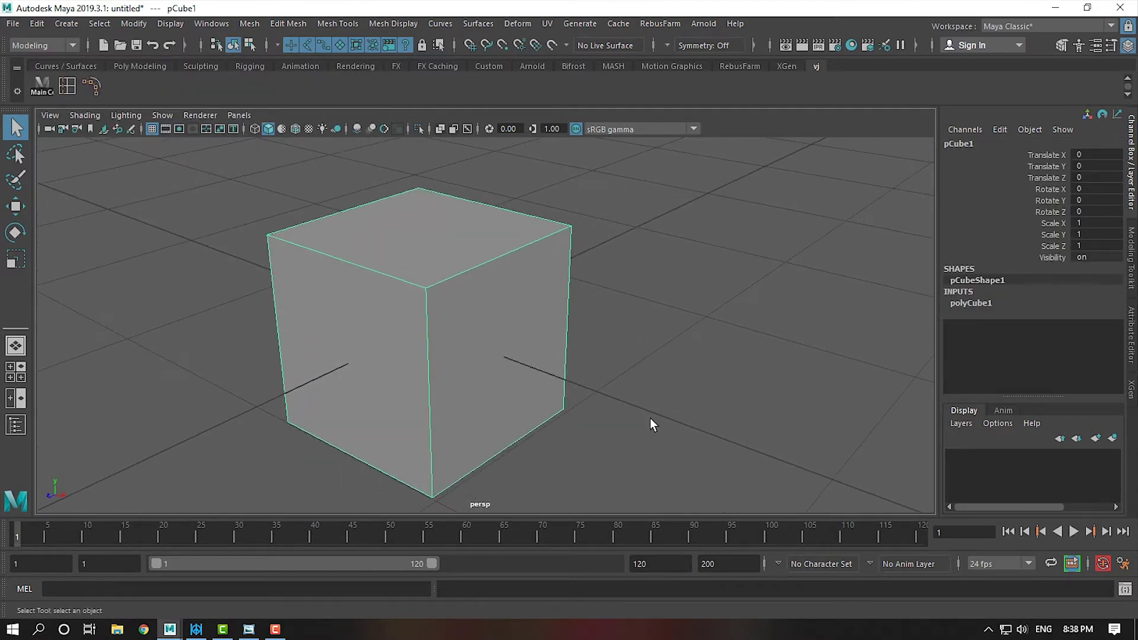
{"action": "key", "text": "w"}
{"action": "middle_click_drag", "start_coordinate": [623, 408], "coordinate": [640, 406], "text": "alt"}
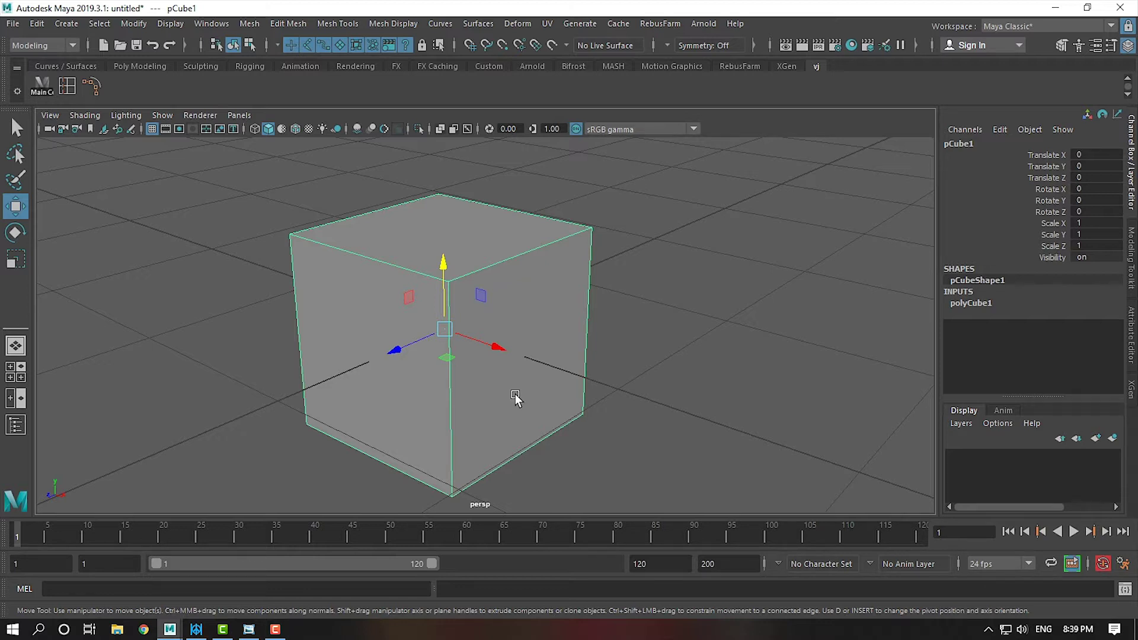
Step: Preview the cube's component marking menu, stay in Object Mode, and open components.jpg
{"action": "right_click", "coordinate": [511, 256]}
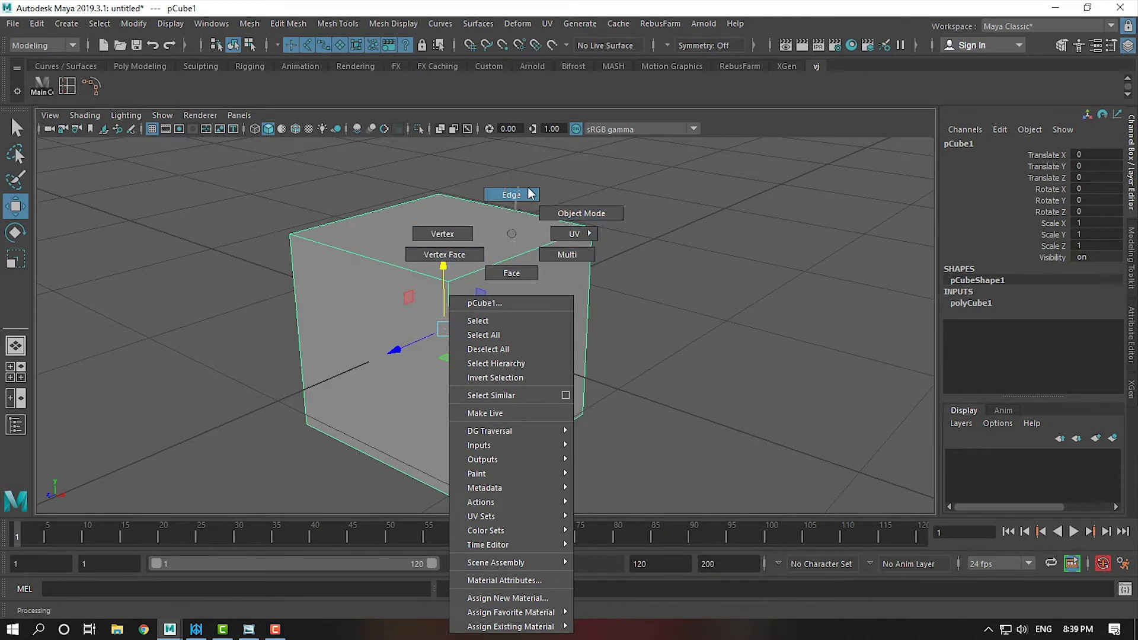
{"action": "right_click_drag", "start_coordinate": [578, 217], "coordinate": [575, 215]}
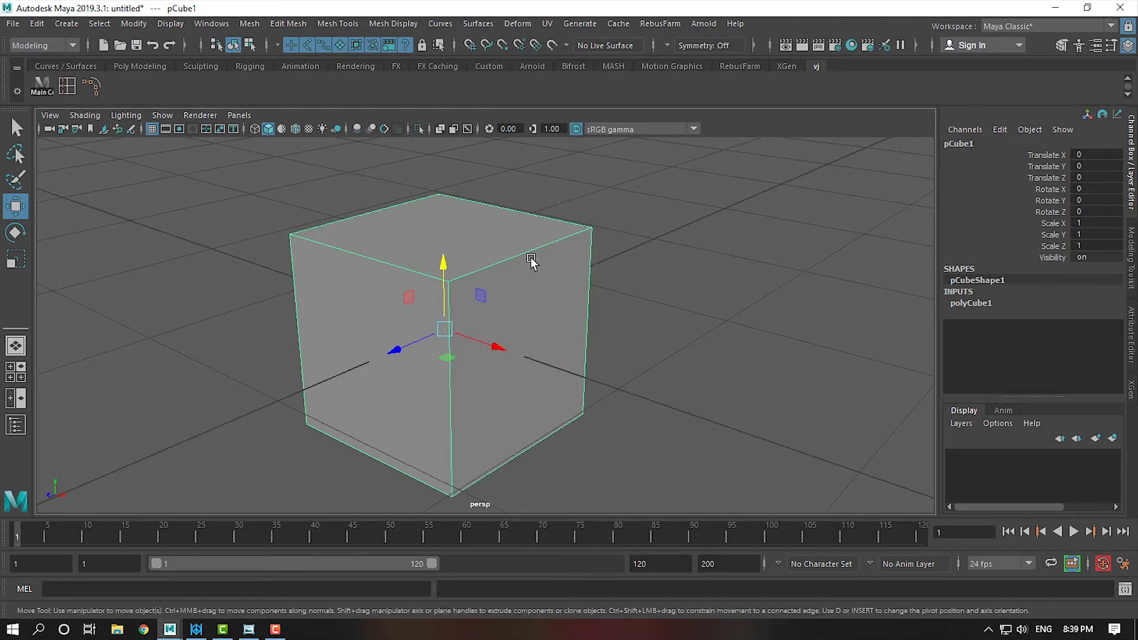
{"action": "mouse_move", "coordinate": [532, 233]}
{"action": "right_mouse_down"}
{"action": "mouse_move", "coordinate": [463, 203]}
{"action": "mouse_move", "coordinate": [614, 210]}
{"action": "right_mouse_up"}
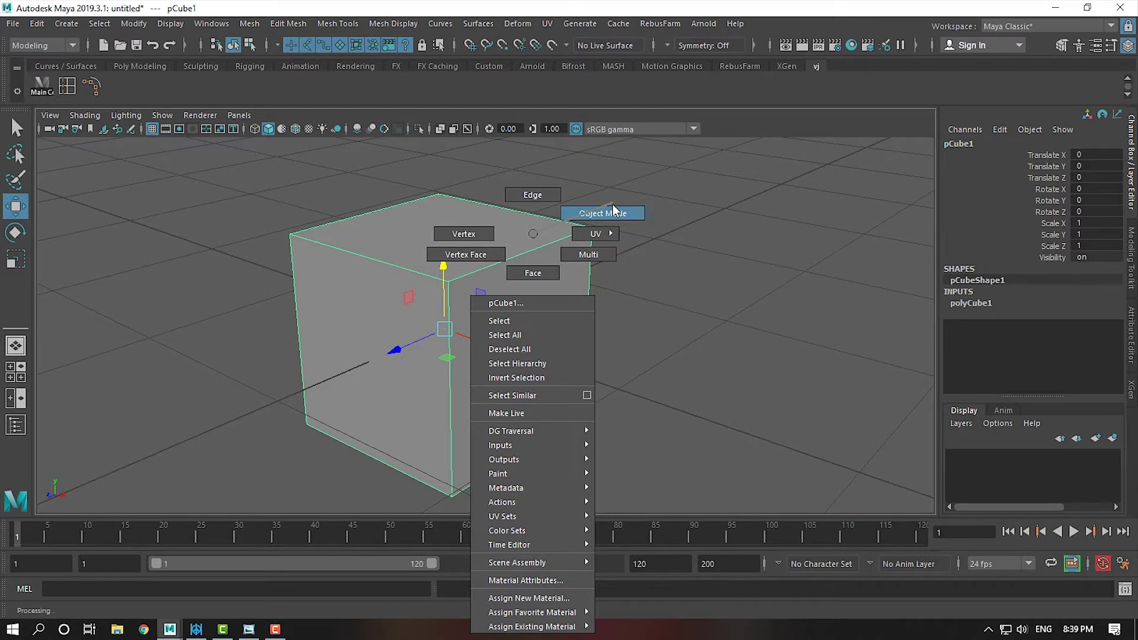
{"action": "right_click_drag", "start_coordinate": [614, 209], "coordinate": [615, 210]}
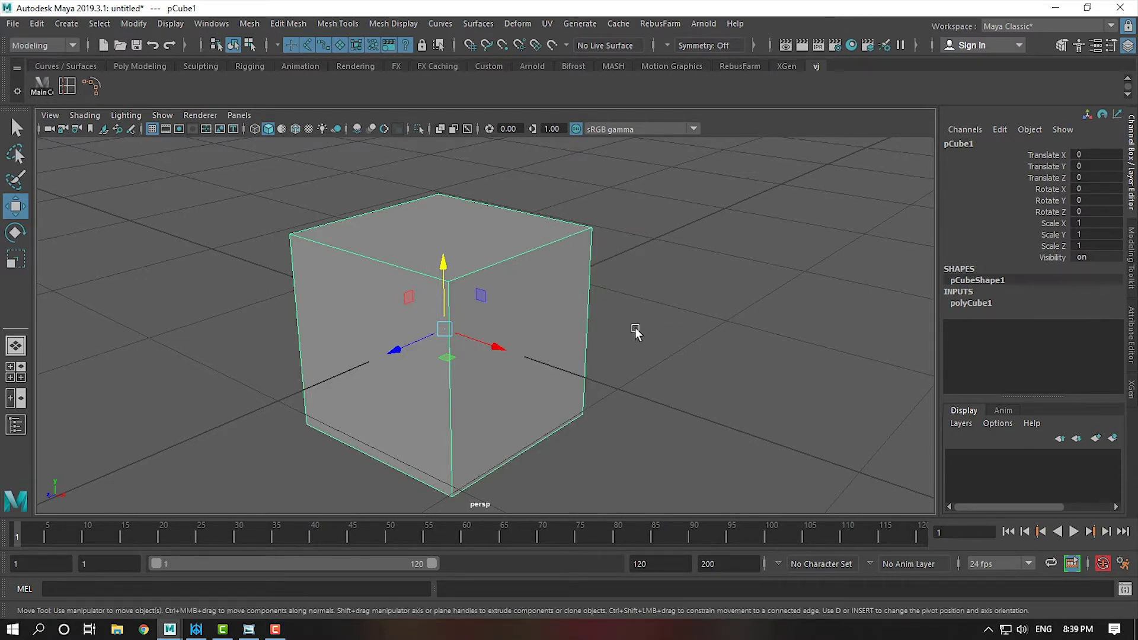
{"action": "left_click", "coordinate": [249, 628]}
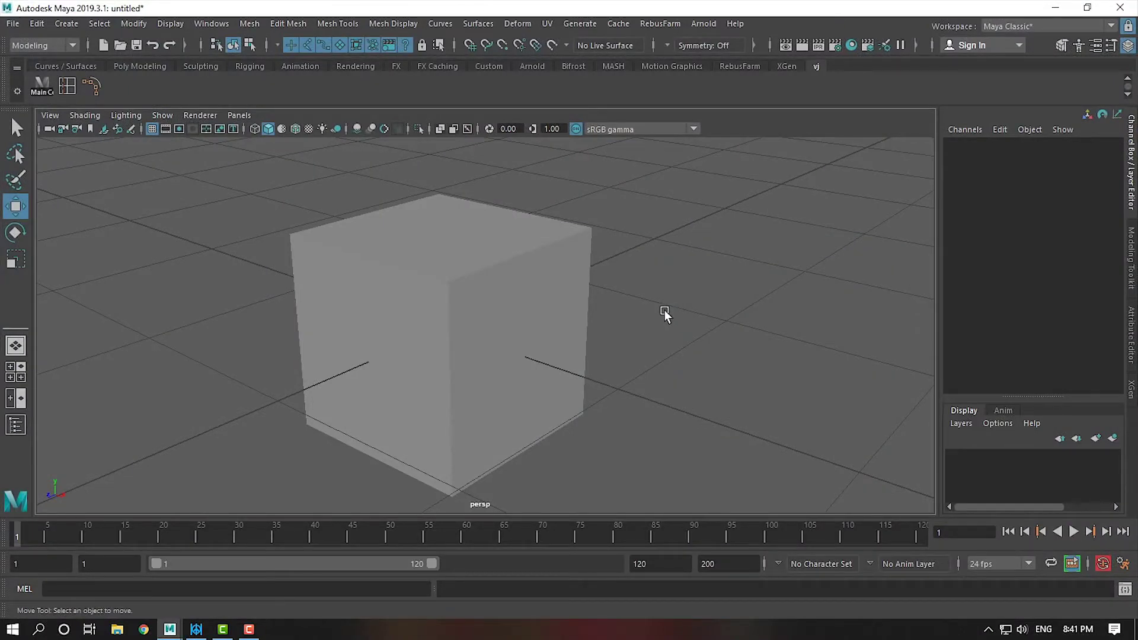
Step: Lift pCube1 to Translate Y 0.5 and show its polyCube1 input attributes
{"action": "left_click", "coordinate": [503, 330]}
{"action": "scroll", "coordinate": [598, 374], "scroll_direction": "down", "scroll_amount": 2}
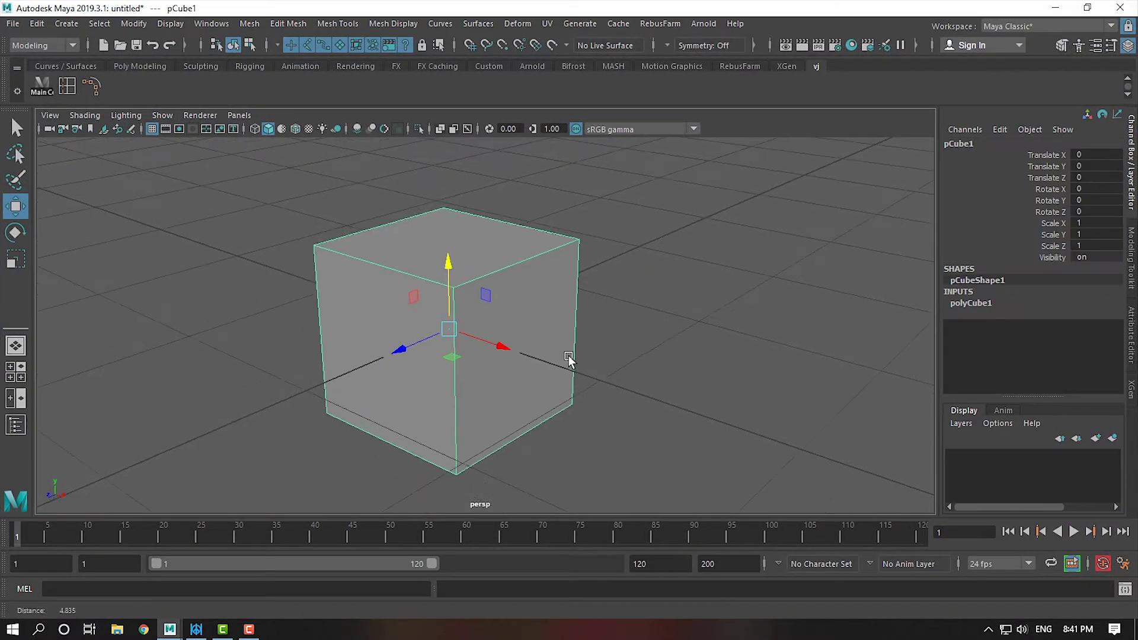
{"action": "left_click", "coordinate": [693, 358]}
{"action": "mouse_move", "coordinate": [586, 399]}
{"action": "left_mouse_down", "text": "alt"}
{"action": "mouse_move", "coordinate": [604, 379]}
{"action": "mouse_move", "coordinate": [612, 320]}
{"action": "mouse_move", "coordinate": [592, 401]}
{"action": "left_mouse_up", "text": "alt"}
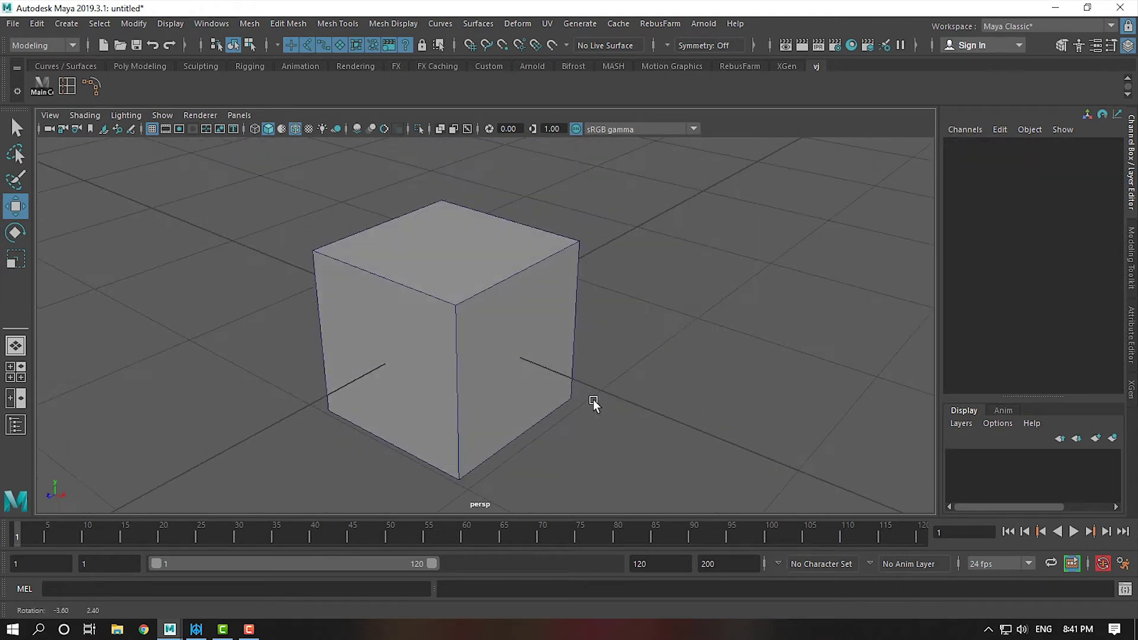
{"action": "left_click", "coordinate": [503, 318]}
{"action": "left_click_drag", "start_coordinate": [447, 267], "coordinate": [447, 178]}
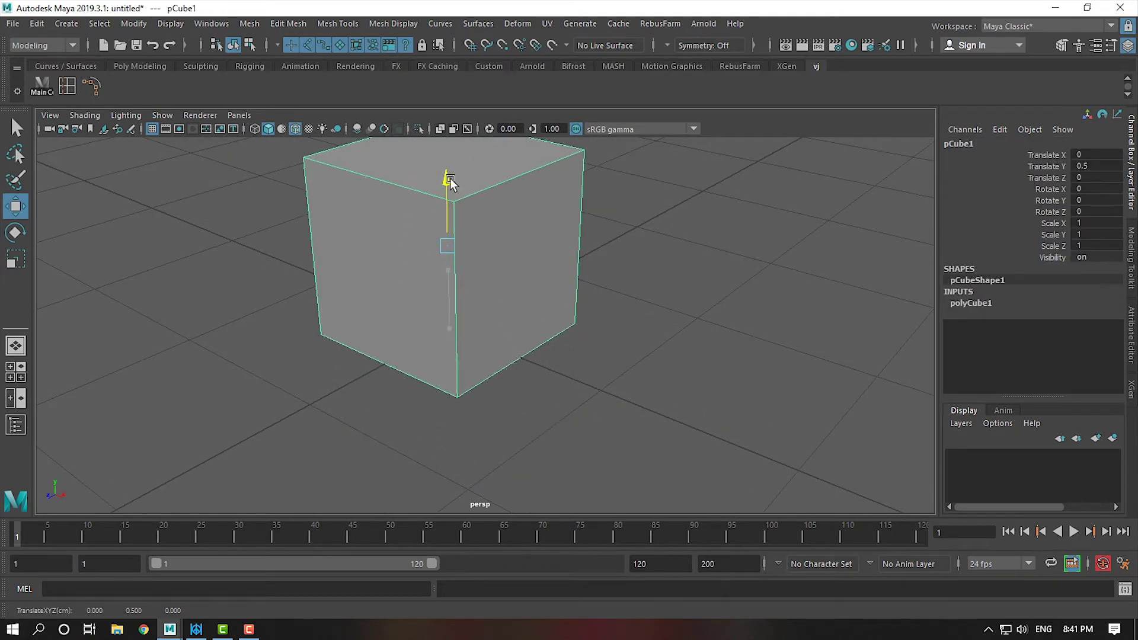
{"action": "scroll", "coordinate": [491, 332], "scroll_direction": "down", "scroll_amount": 2}
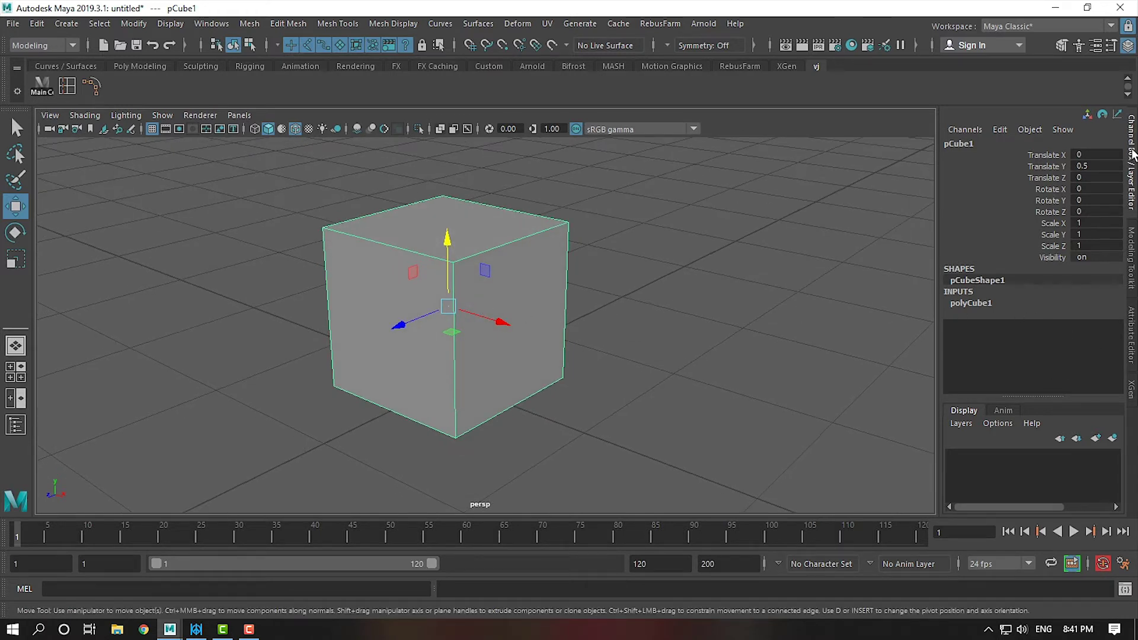
{"action": "left_click", "coordinate": [982, 310]}
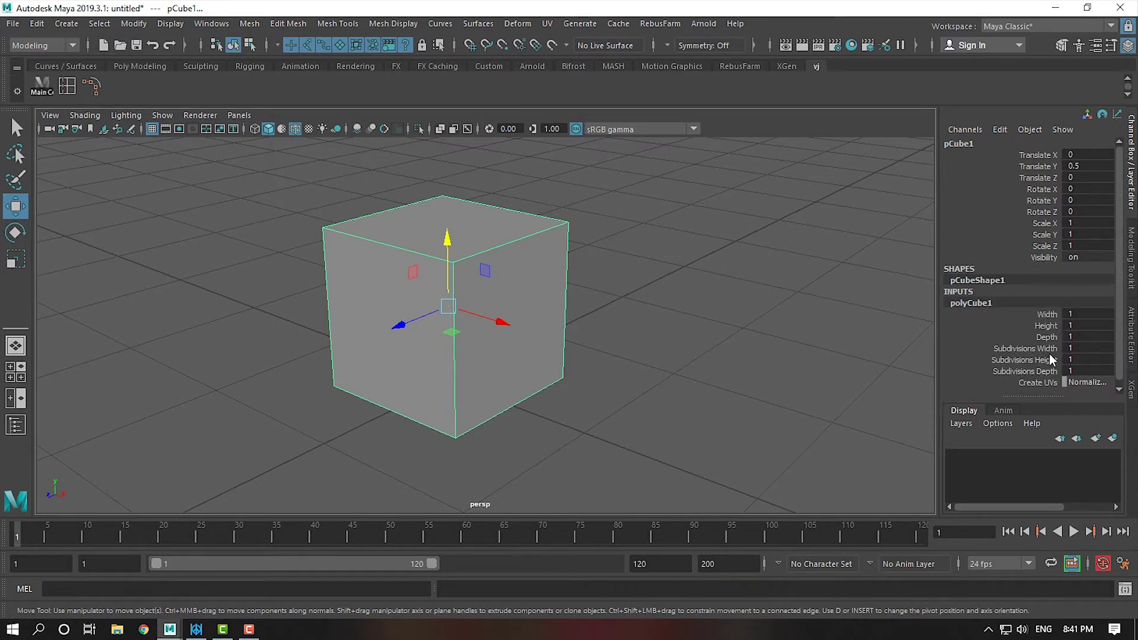
Step: Set Subdivisions Width, Height and Depth to 2, then reframe and reselect the cube
{"action": "left_click_drag", "start_coordinate": [1081, 349], "coordinate": [1082, 372]}
{"action": "type", "text": "2"}
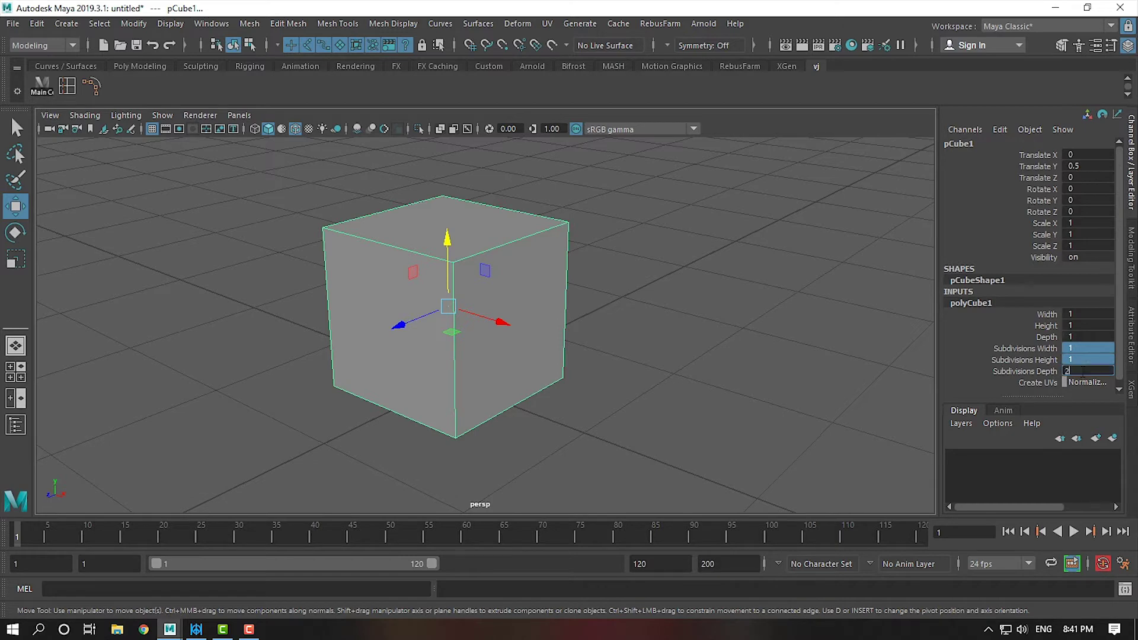
{"action": "key", "text": "Return"}
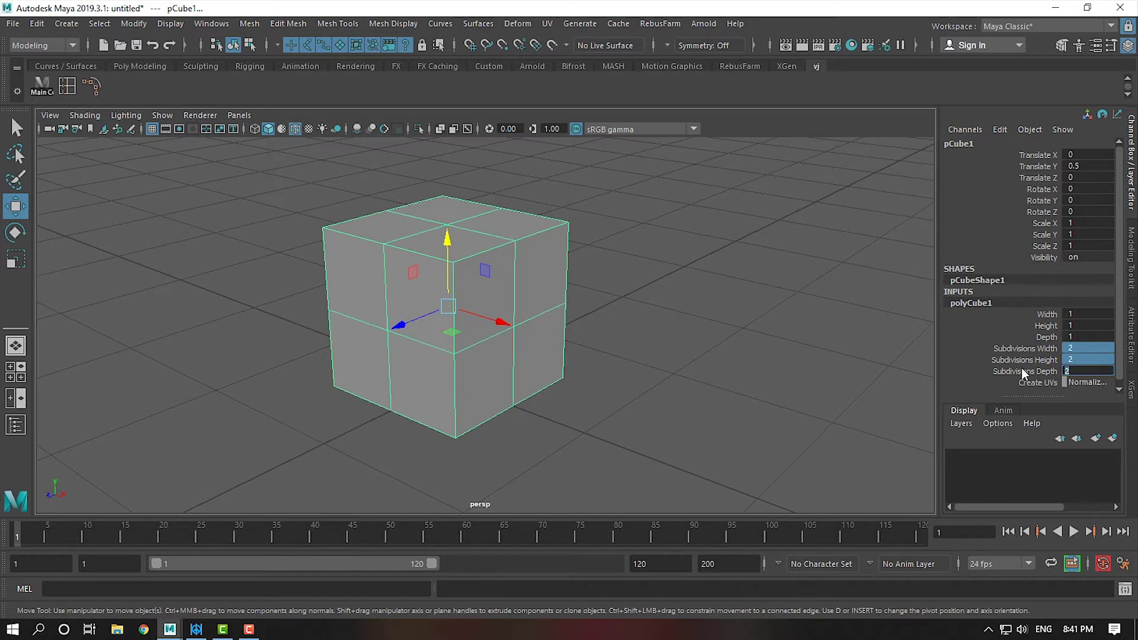
{"action": "left_click", "coordinate": [672, 299]}
{"action": "mouse_move", "coordinate": [571, 318]}
{"action": "right_mouse_down", "text": "alt"}
{"action": "mouse_move", "coordinate": [652, 474]}
{"action": "mouse_move", "coordinate": [569, 358]}
{"action": "right_mouse_up", "text": "alt"}
{"action": "left_click_drag", "start_coordinate": [579, 386], "coordinate": [581, 370], "text": "alt"}
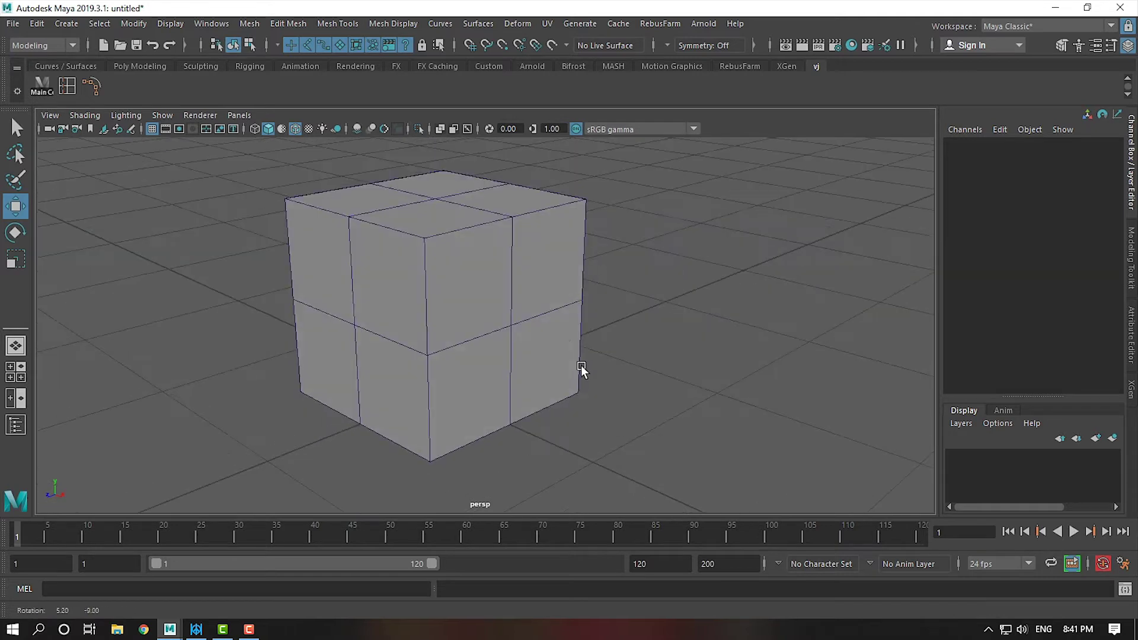
{"action": "left_click", "coordinate": [539, 338]}
{"action": "scroll", "coordinate": [528, 332], "scroll_direction": "up", "scroll_amount": 1}
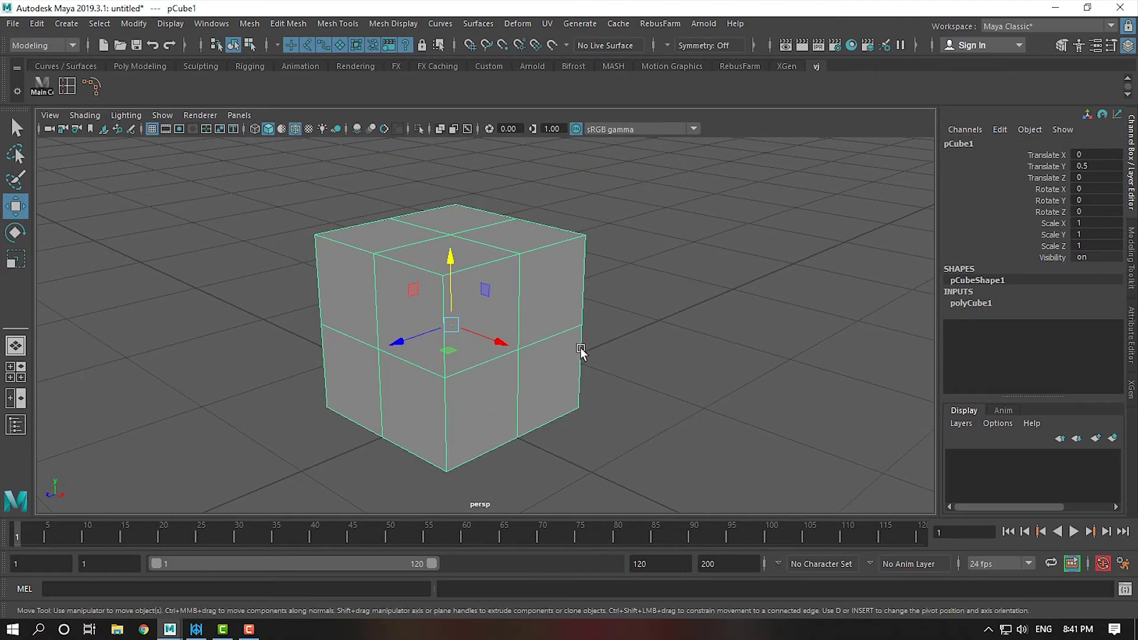
{"action": "left_click", "coordinate": [38, 22]}
{"action": "mouse_move", "coordinate": [78, 191]}
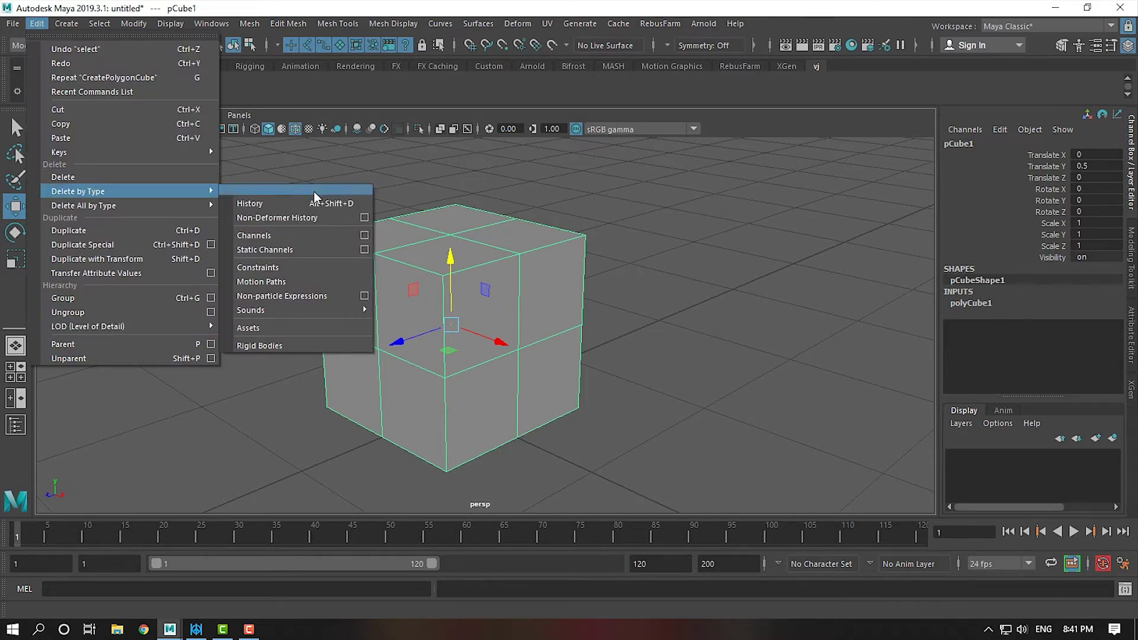
Step: Delete pCube1's construction history, then switch to vertex mode and pick a vertex
{"action": "left_click", "coordinate": [299, 205]}
{"action": "scroll", "coordinate": [598, 320], "scroll_direction": "up", "scroll_amount": 1}
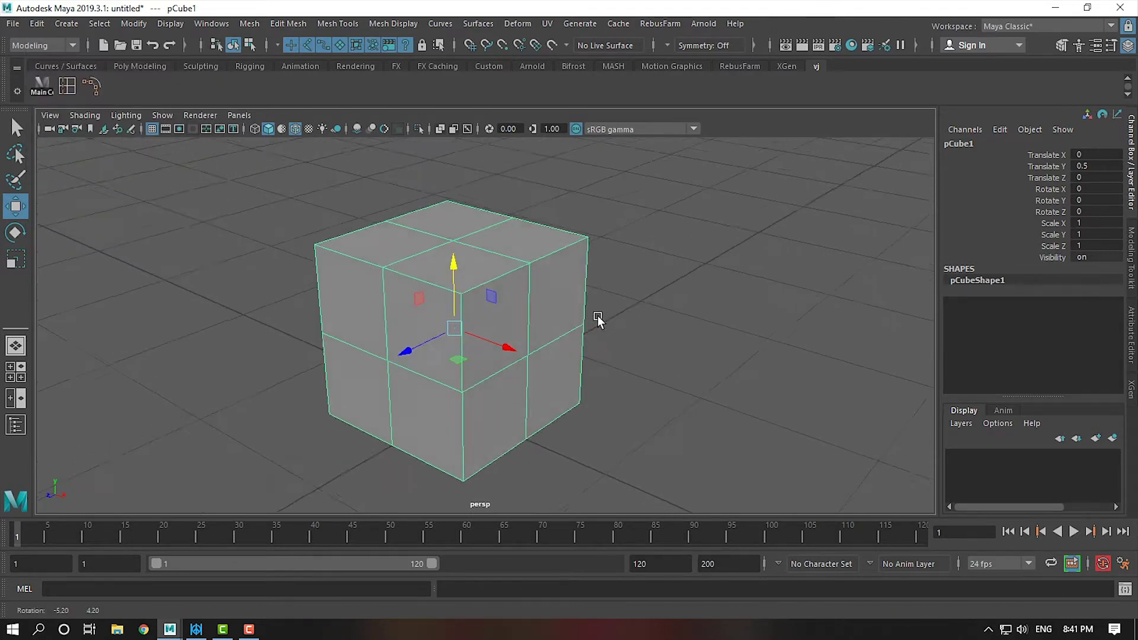
{"action": "scroll", "coordinate": [602, 347], "scroll_direction": "up", "scroll_amount": 2}
{"action": "scroll", "coordinate": [610, 350], "scroll_direction": "up", "scroll_amount": 1}
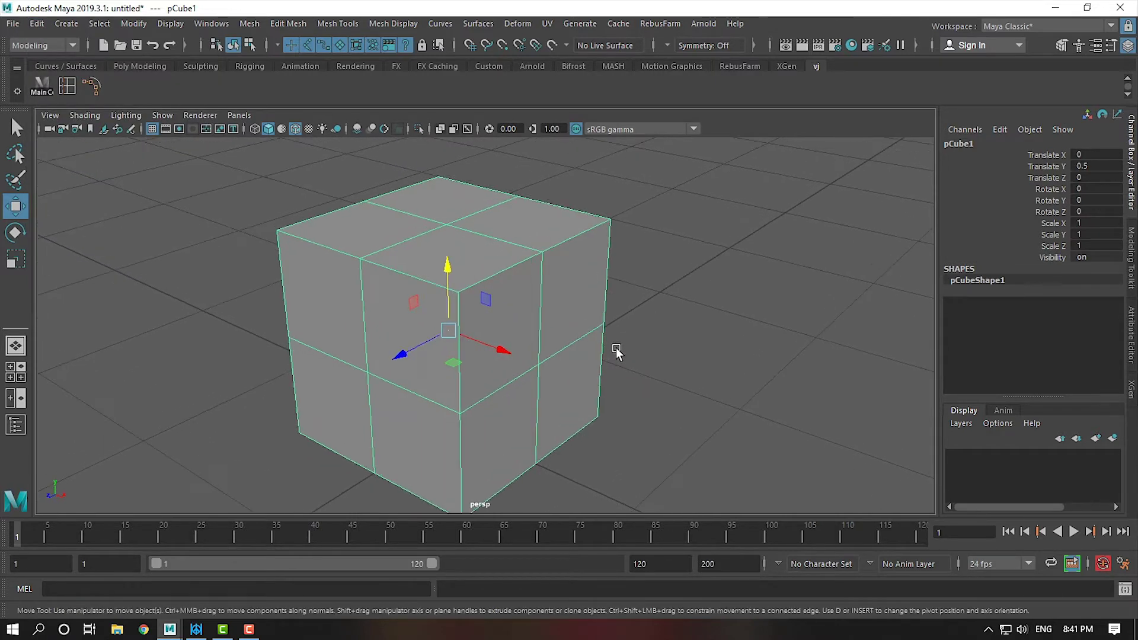
{"action": "scroll", "coordinate": [616, 352], "scroll_direction": "down", "scroll_amount": 1}
{"action": "scroll", "coordinate": [602, 333], "scroll_direction": "down", "scroll_amount": 1}
{"action": "right_click_drag", "start_coordinate": [537, 238], "coordinate": [468, 233]}
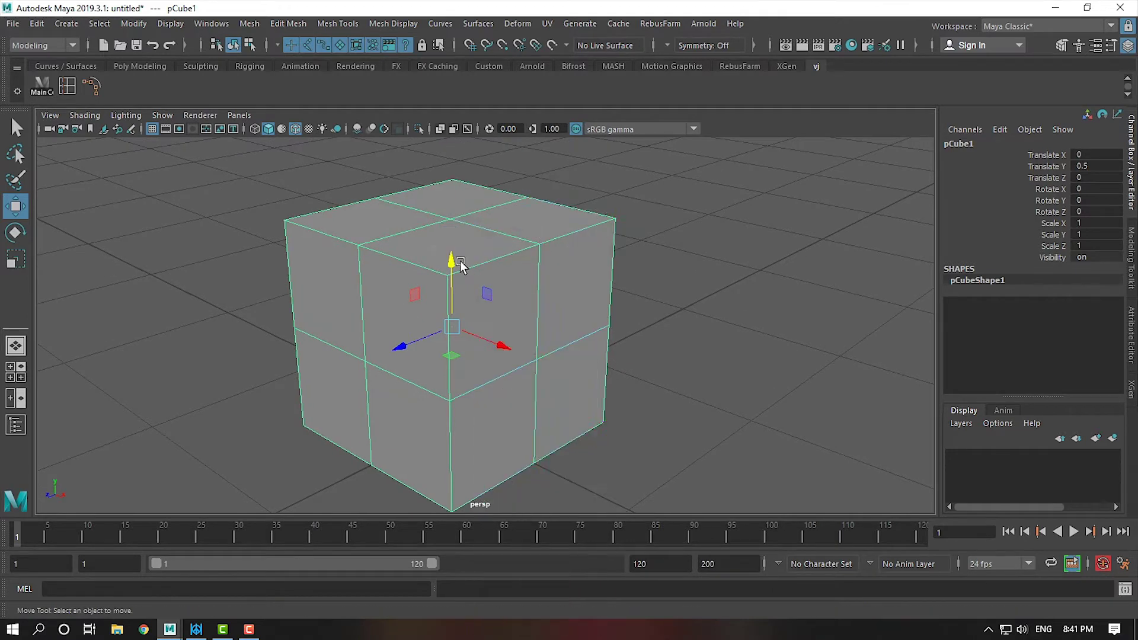
{"action": "left_click", "coordinate": [448, 276]}
Step: Pull the top-centre vertex up and left, then undo the move
{"action": "left_click", "coordinate": [359, 243]}
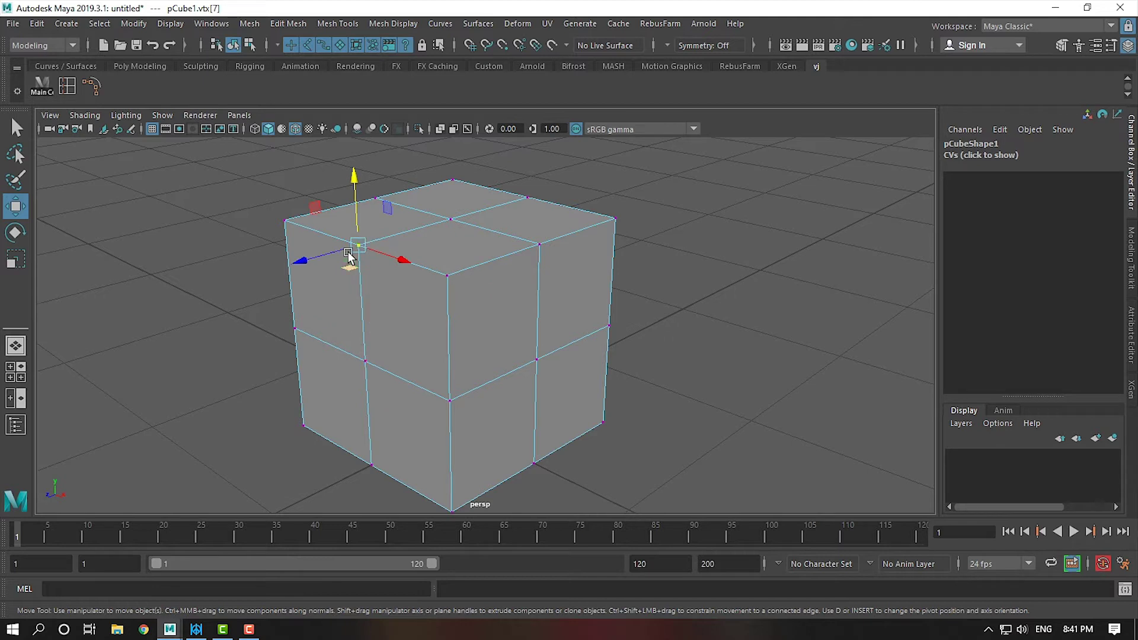
{"action": "left_click", "coordinate": [449, 219]}
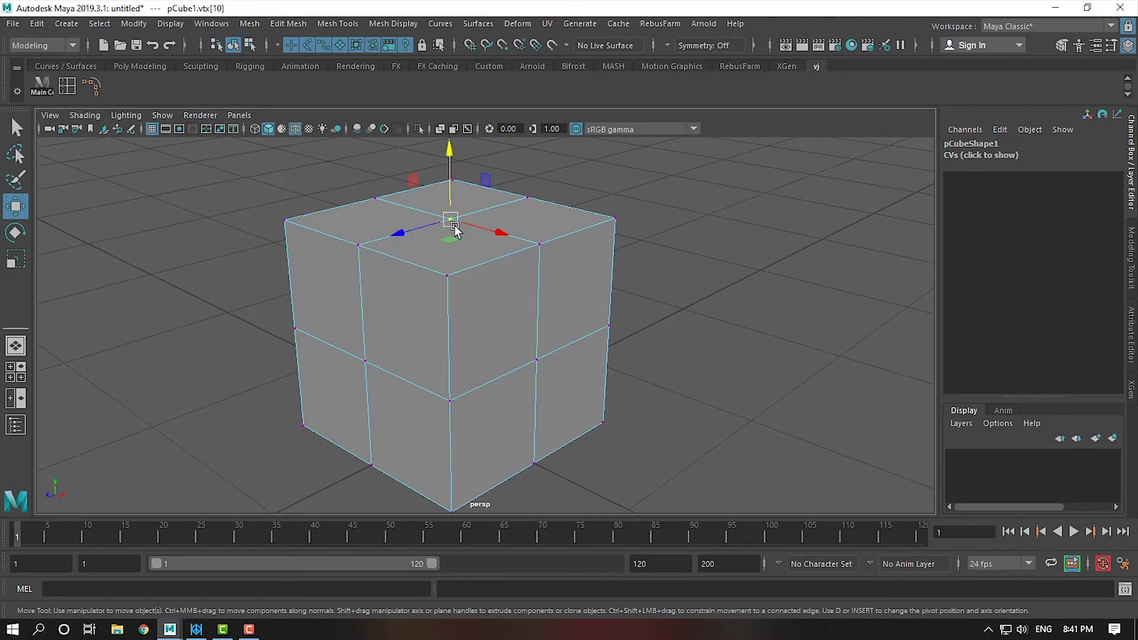
{"action": "left_click_drag", "start_coordinate": [450, 221], "coordinate": [414, 191]}
{"action": "key", "text": "ctrl+z"}
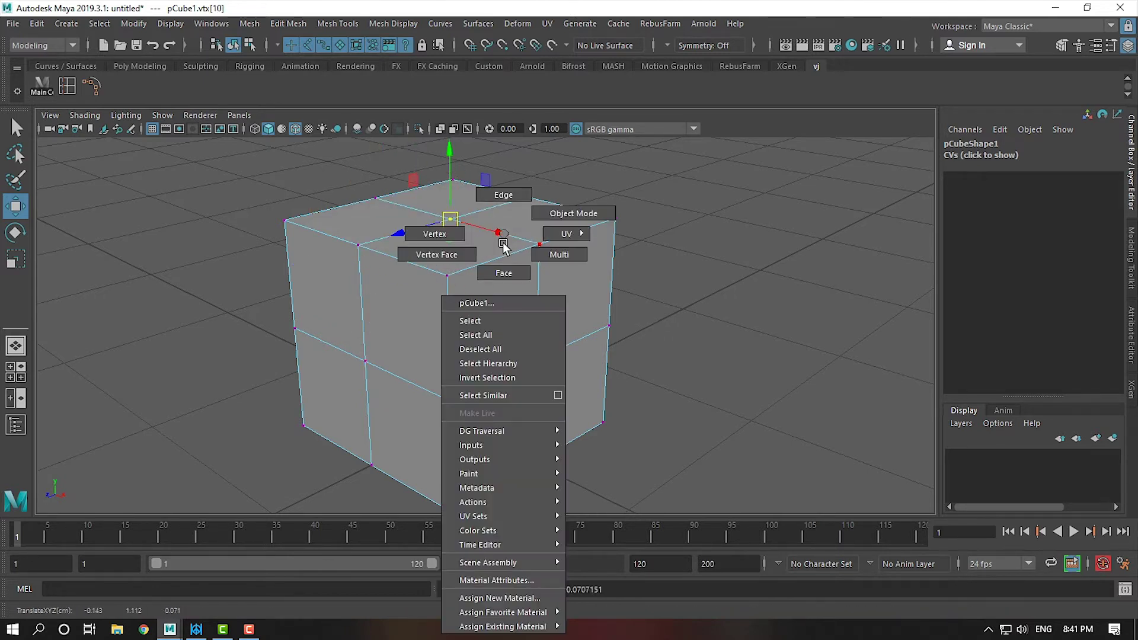
Step: Move a top edge of the cube in edge mode, then undo it
{"action": "right_click_drag", "start_coordinate": [510, 252], "coordinate": [500, 195]}
{"action": "left_click", "coordinate": [491, 240]}
{"action": "mouse_move", "coordinate": [491, 240]}
{"action": "left_mouse_down"}
{"action": "mouse_move", "coordinate": [501, 279]}
{"action": "mouse_move", "coordinate": [456, 236]}
{"action": "left_mouse_up"}
{"action": "key", "text": "ctrl+z"}
Step: Push the top face down into the cube in face mode, then undo it
{"action": "right_click", "coordinate": [422, 239]}
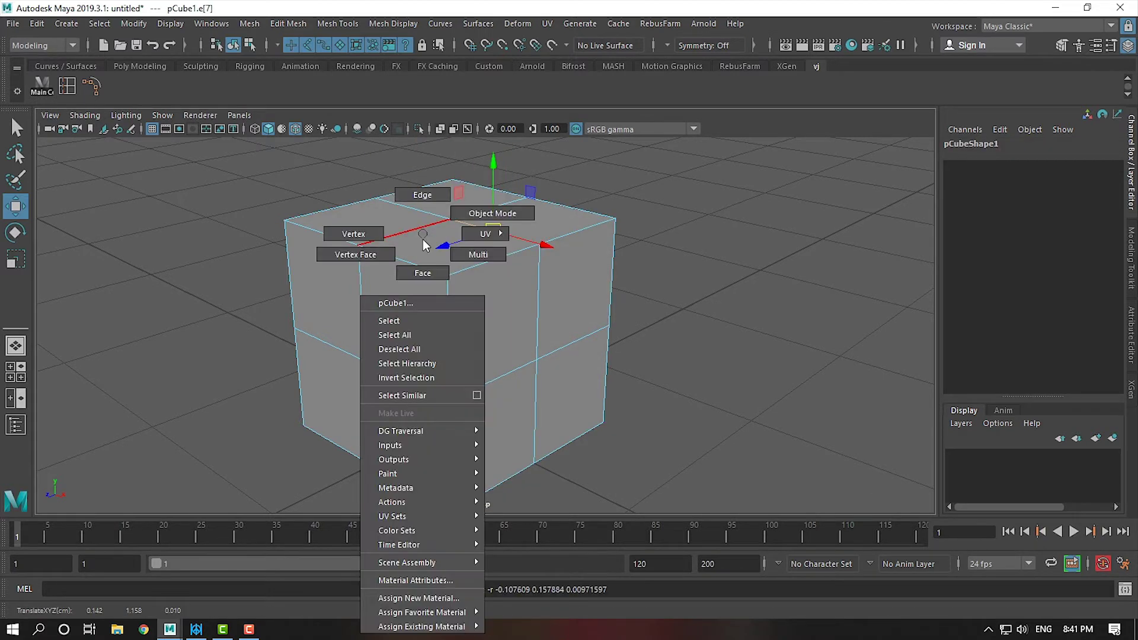
{"action": "left_click", "coordinate": [450, 246]}
{"action": "left_click_drag", "start_coordinate": [447, 247], "coordinate": [486, 287]}
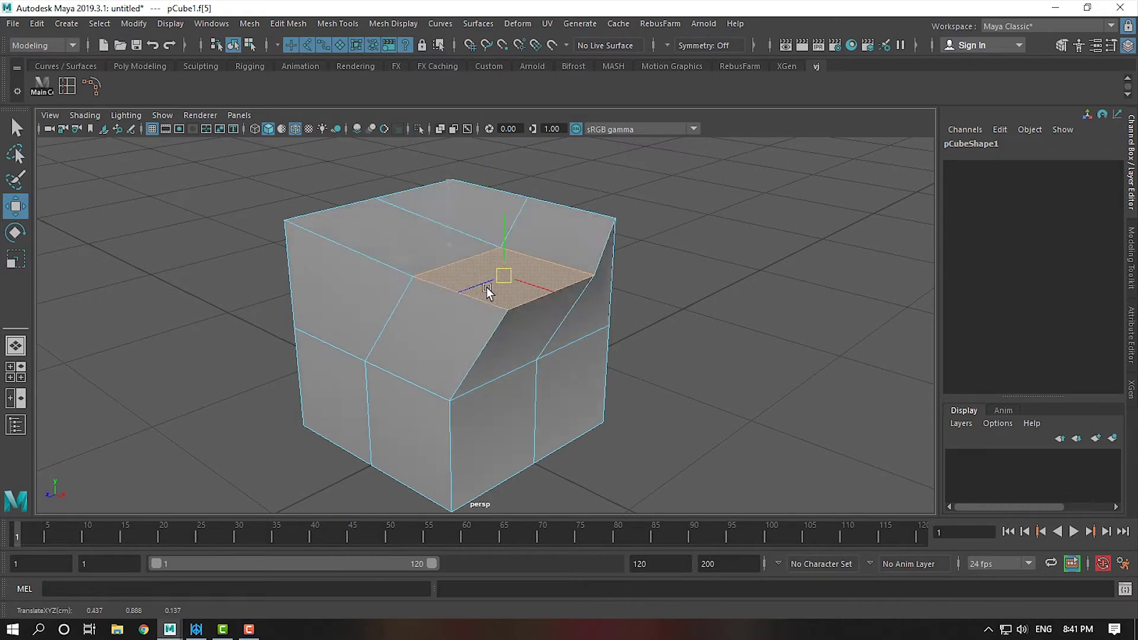
{"action": "key", "text": "ctrl+z"}
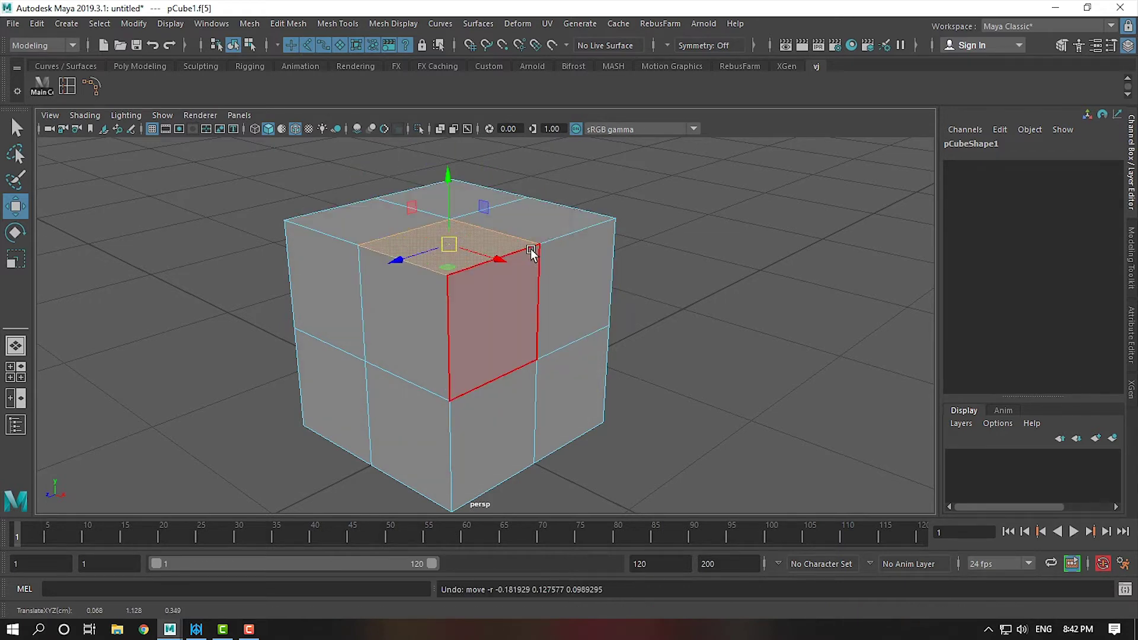
Step: Return to Object Mode and reselect the whole cube
{"action": "right_click_drag", "start_coordinate": [531, 248], "coordinate": [598, 234]}
{"action": "left_click", "coordinate": [640, 221]}
{"action": "left_click", "coordinate": [575, 251]}
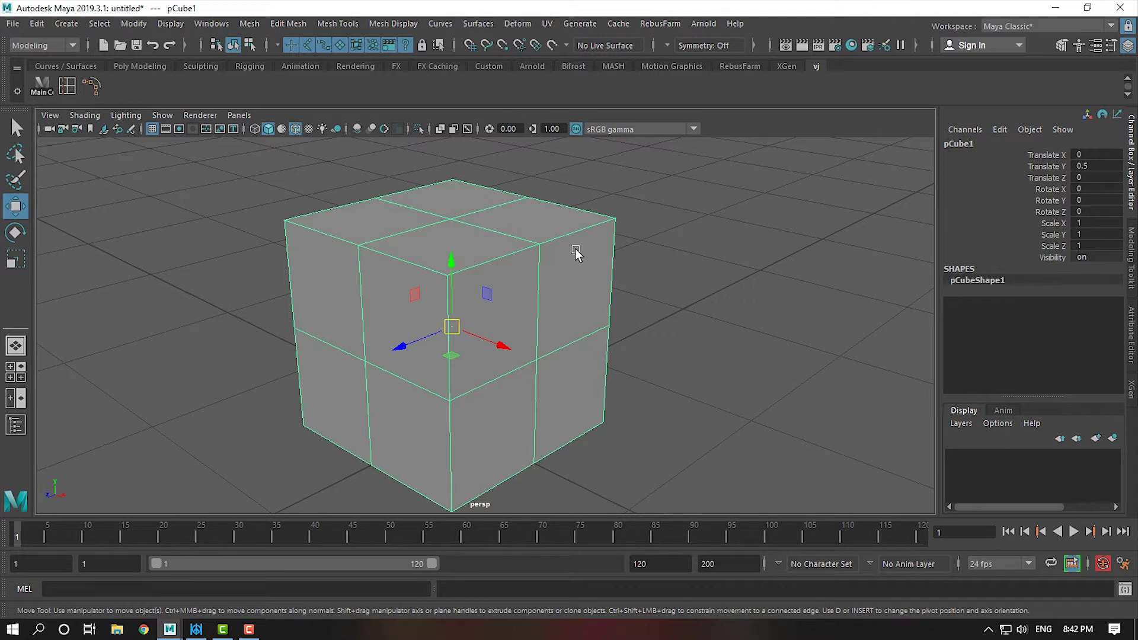
{"action": "left_click", "coordinate": [627, 252]}
{"action": "left_click", "coordinate": [485, 288]}
Step: Keep the cube in Object Mode, browse the Create menu, then reselect the cube
{"action": "right_click_drag", "start_coordinate": [488, 236], "coordinate": [621, 198]}
{"action": "left_click", "coordinate": [692, 271]}
{"action": "left_click", "coordinate": [422, 247]}
{"action": "left_click", "coordinate": [66, 23]}
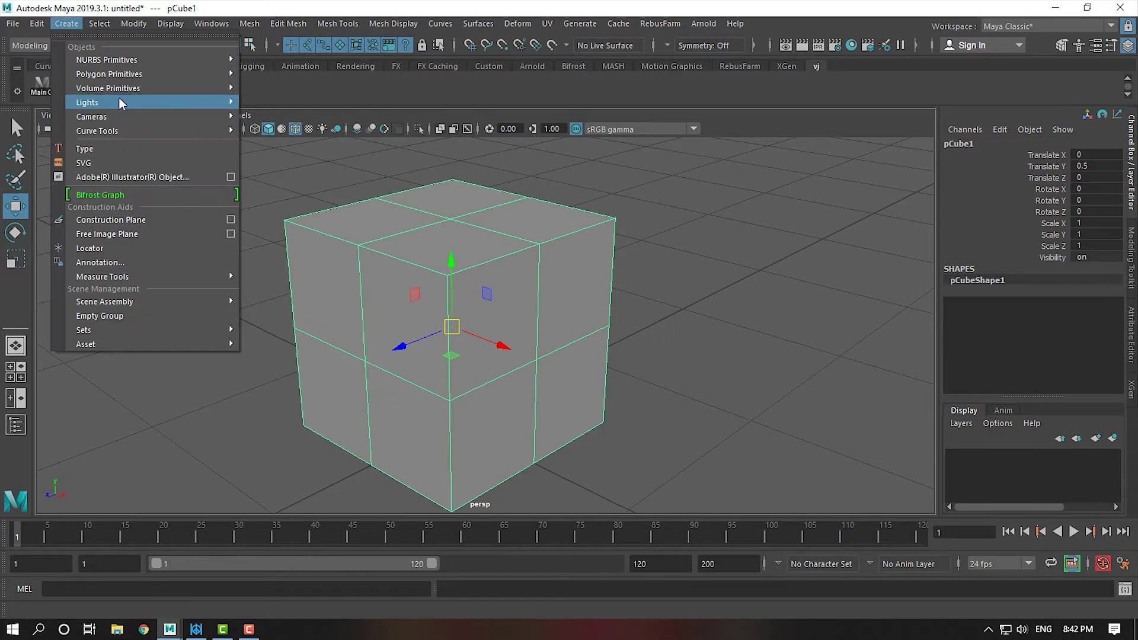
{"action": "left_click", "coordinate": [648, 286]}
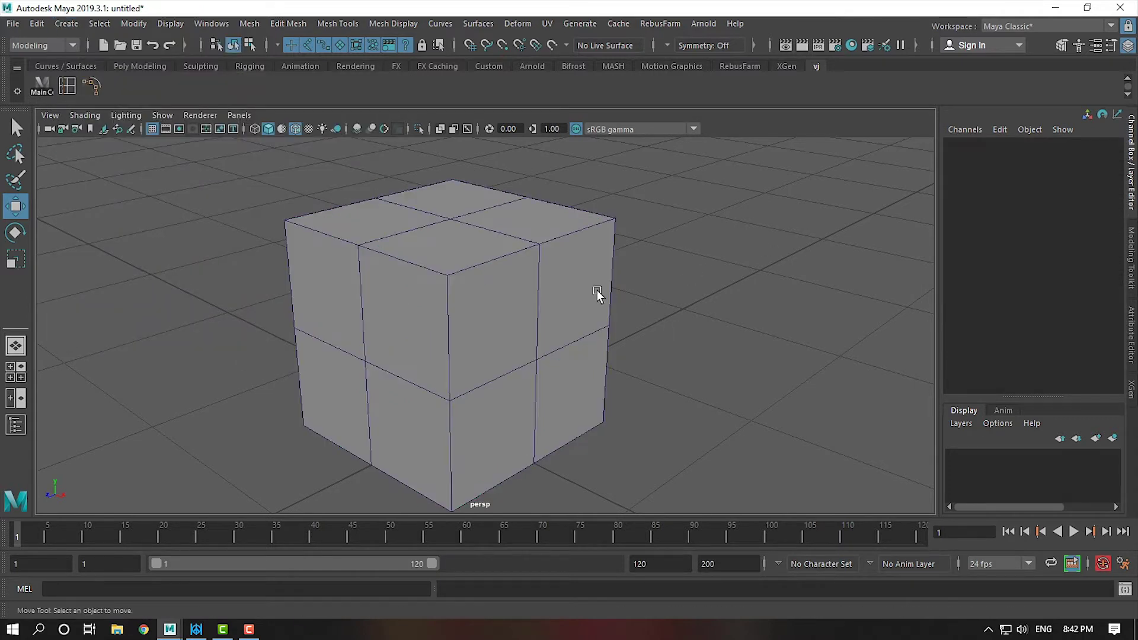
{"action": "left_click", "coordinate": [514, 280]}
Step: Switch the cube to vertex selection, then to edge selection via the marking menu
{"action": "right_click", "coordinate": [481, 243]}
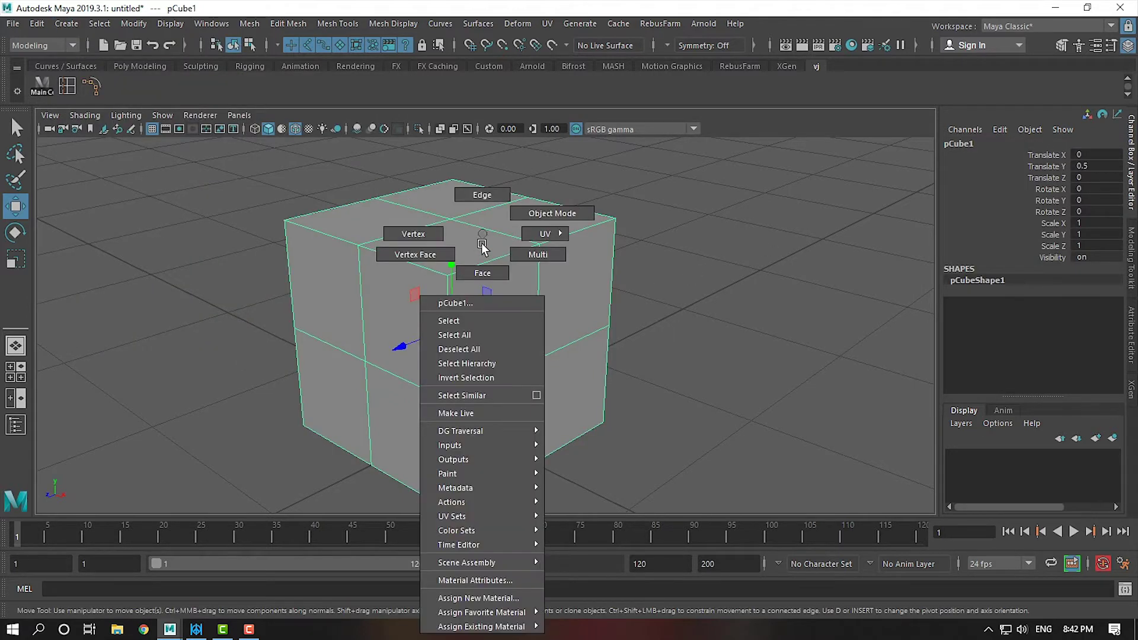
{"action": "left_click", "coordinate": [391, 235]}
{"action": "left_click", "coordinate": [449, 222]}
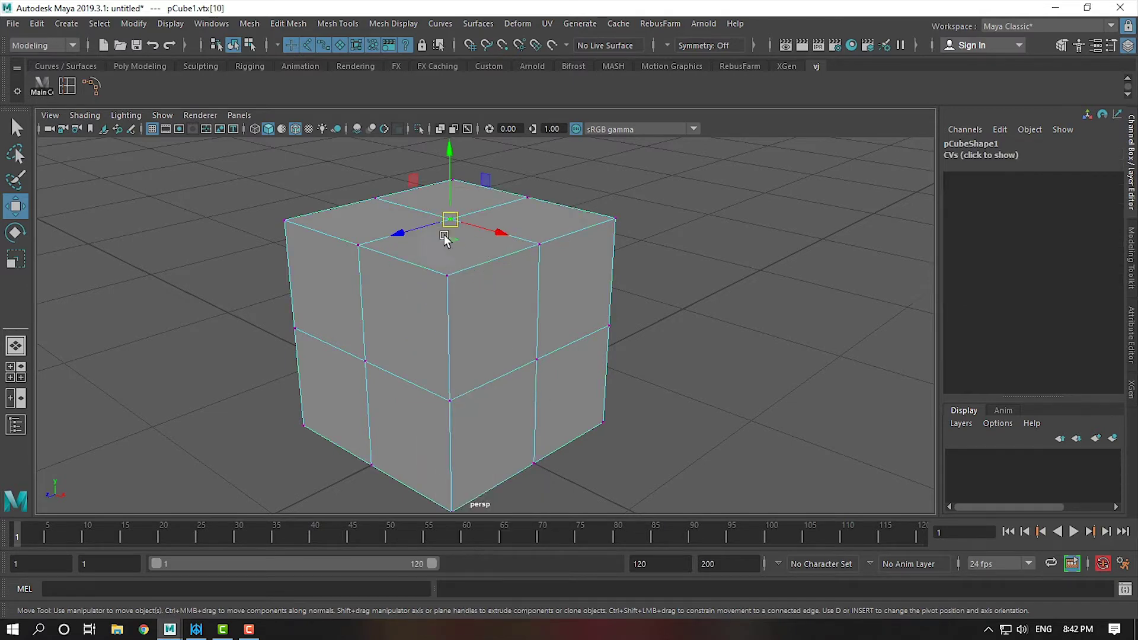
{"action": "right_click", "coordinate": [466, 233]}
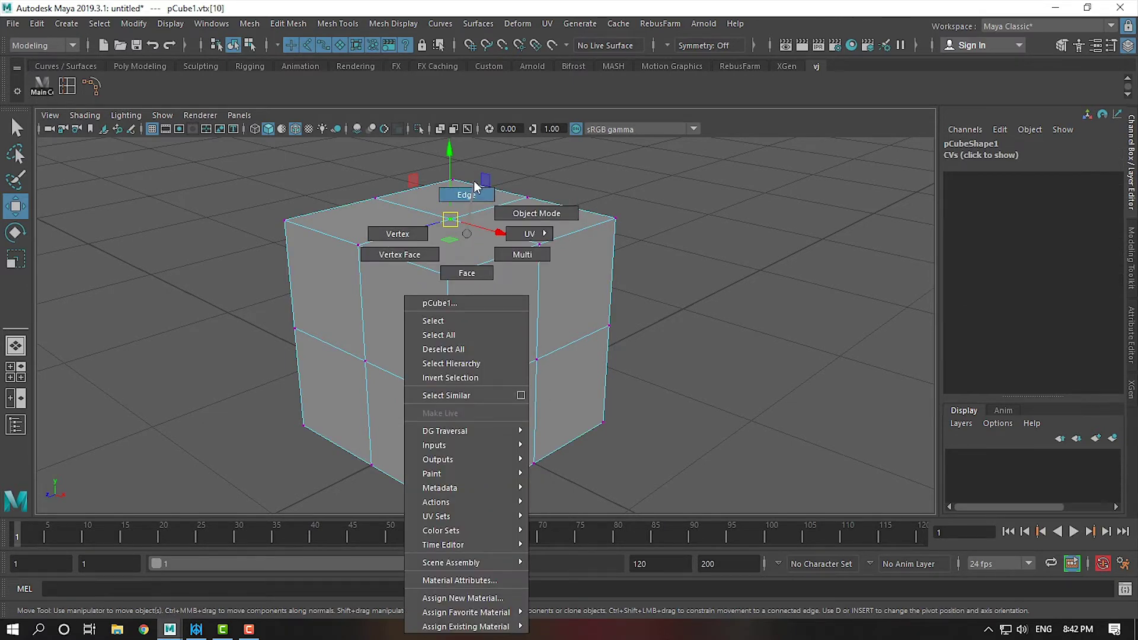
{"action": "left_click", "coordinate": [466, 195]}
{"action": "left_click", "coordinate": [464, 241]}
Step: Switch the cube to face selection, then to UV mode
{"action": "right_click", "coordinate": [464, 242]}
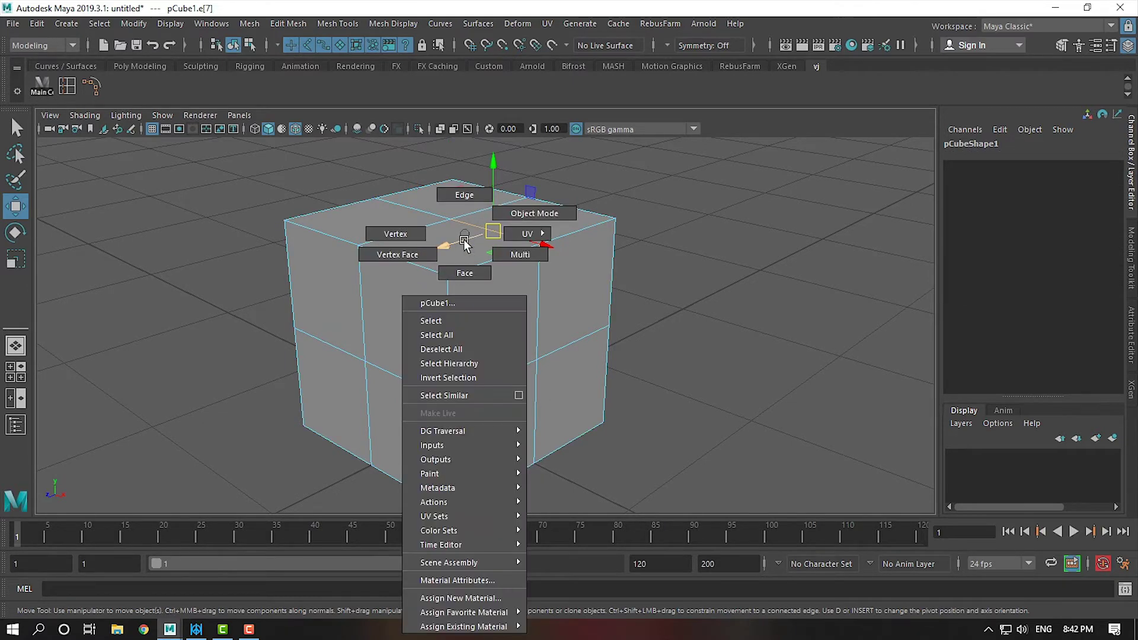
{"action": "left_click", "coordinate": [458, 282]}
{"action": "left_click", "coordinate": [418, 233]}
{"action": "right_click", "coordinate": [414, 232]}
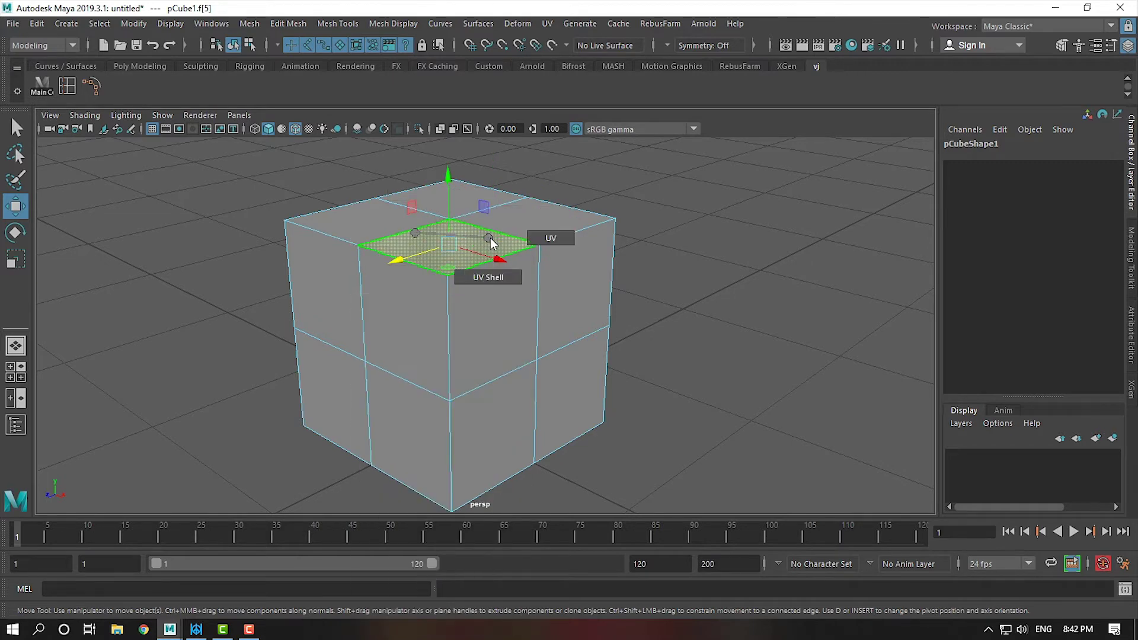
{"action": "left_click", "coordinate": [548, 239]}
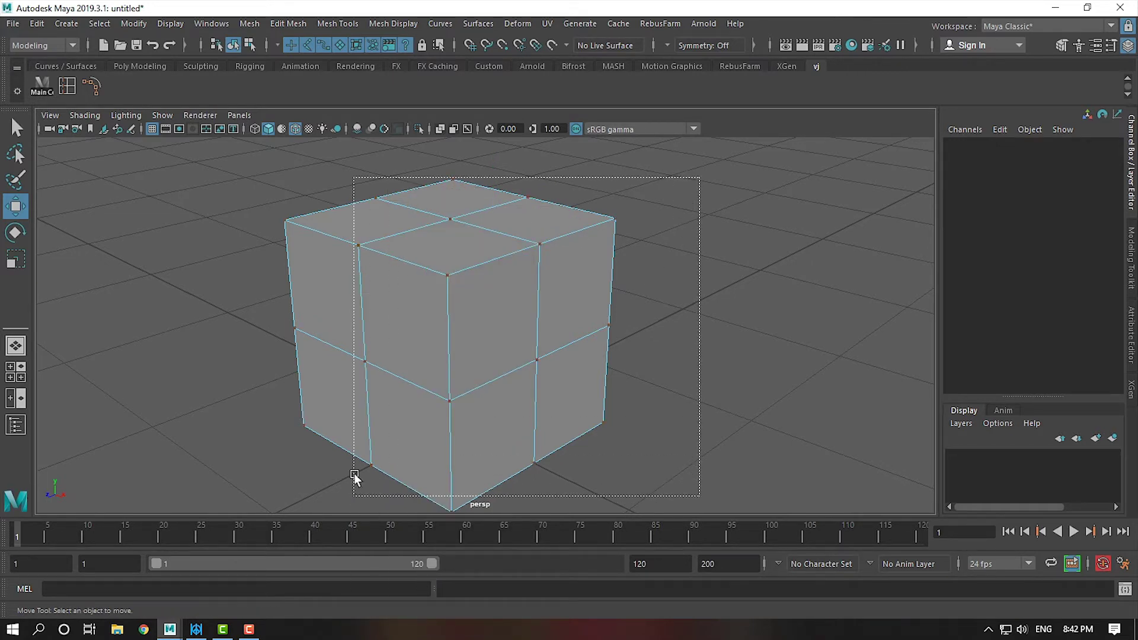
Step: Marquee-select the cube's UVs, then toggle between Object Mode and UV selection
{"action": "left_click_drag", "start_coordinate": [619, 300], "coordinate": [354, 474]}
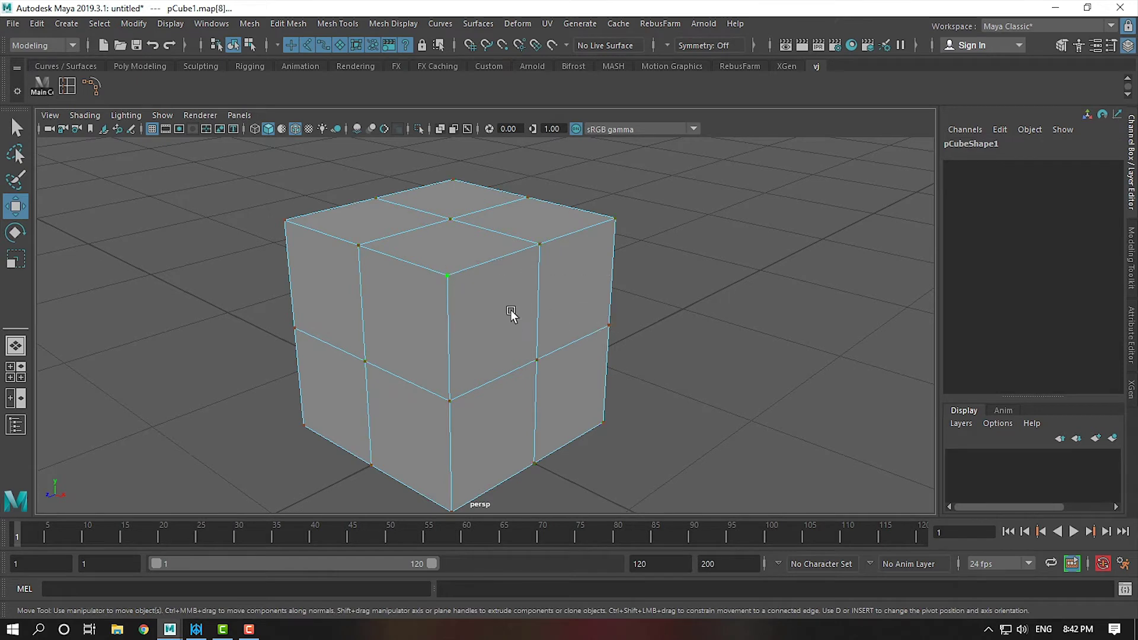
{"action": "left_click_drag", "start_coordinate": [780, 490], "coordinate": [780, 490]}
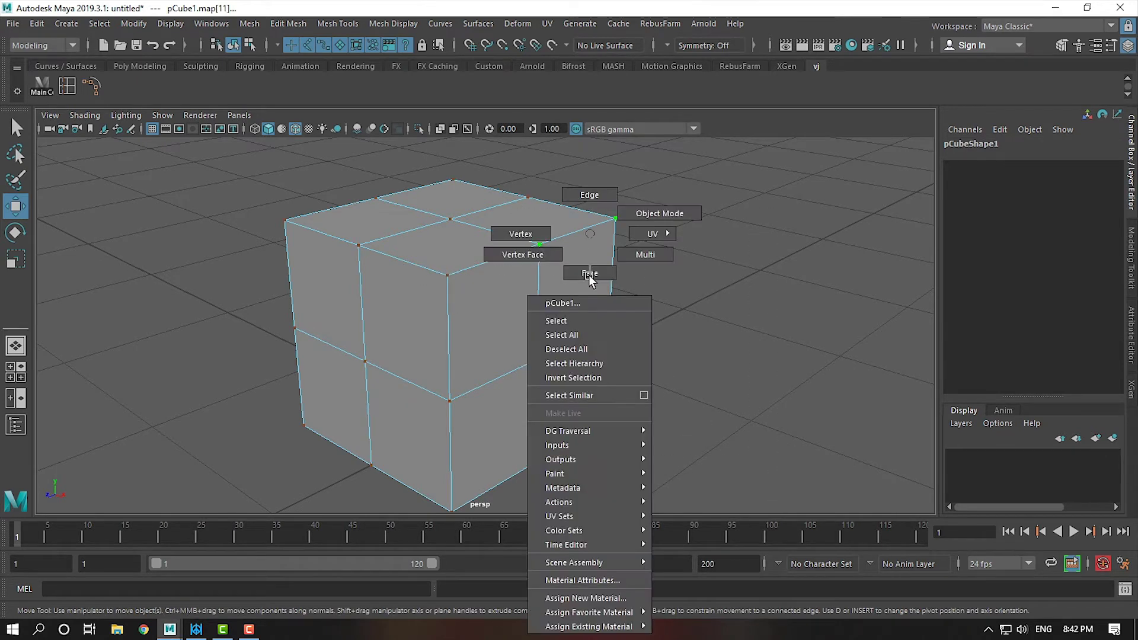
{"action": "right_click_drag", "start_coordinate": [589, 275], "coordinate": [666, 209]}
{"action": "left_click", "coordinate": [691, 225]}
{"action": "right_click_drag", "start_coordinate": [545, 241], "coordinate": [643, 224]}
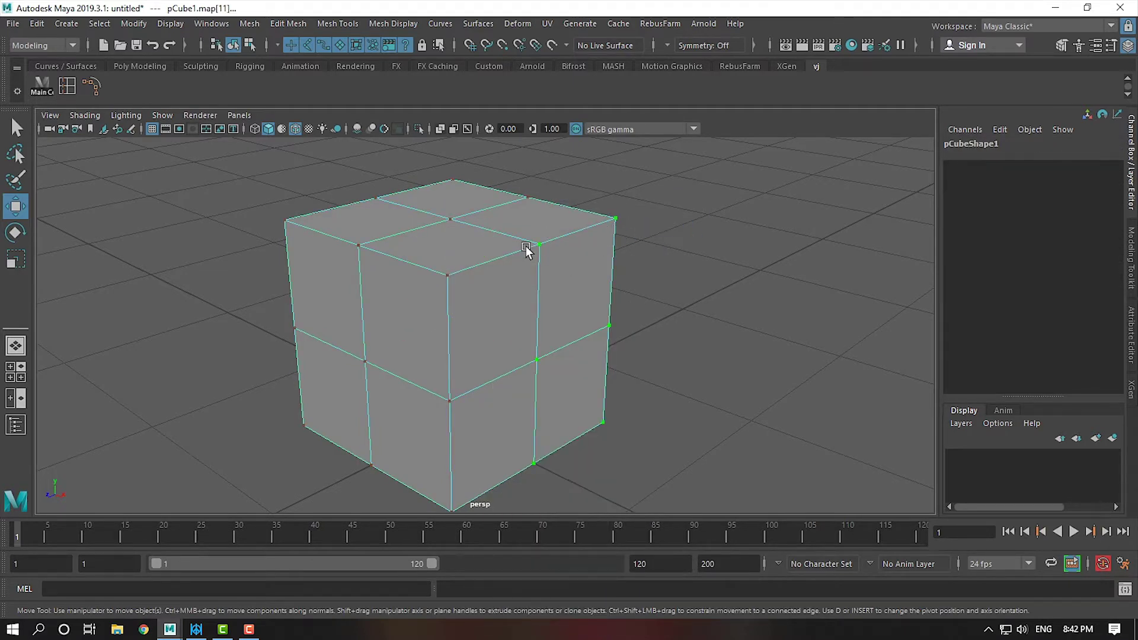
Step: Cycle the cube through vertex, edge and face selection, then reselect it in Object Mode
{"action": "right_click", "coordinate": [525, 246]}
{"action": "left_click", "coordinate": [450, 228]}
{"action": "right_click_drag", "start_coordinate": [483, 233], "coordinate": [485, 161]}
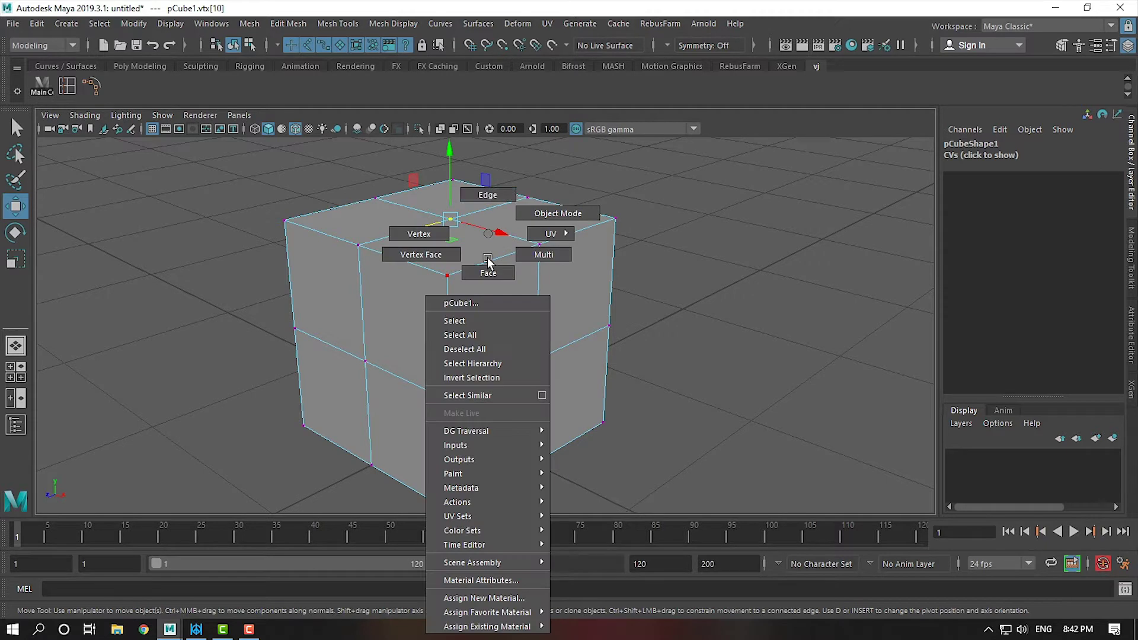
{"action": "right_click_drag", "start_coordinate": [481, 254], "coordinate": [478, 279]}
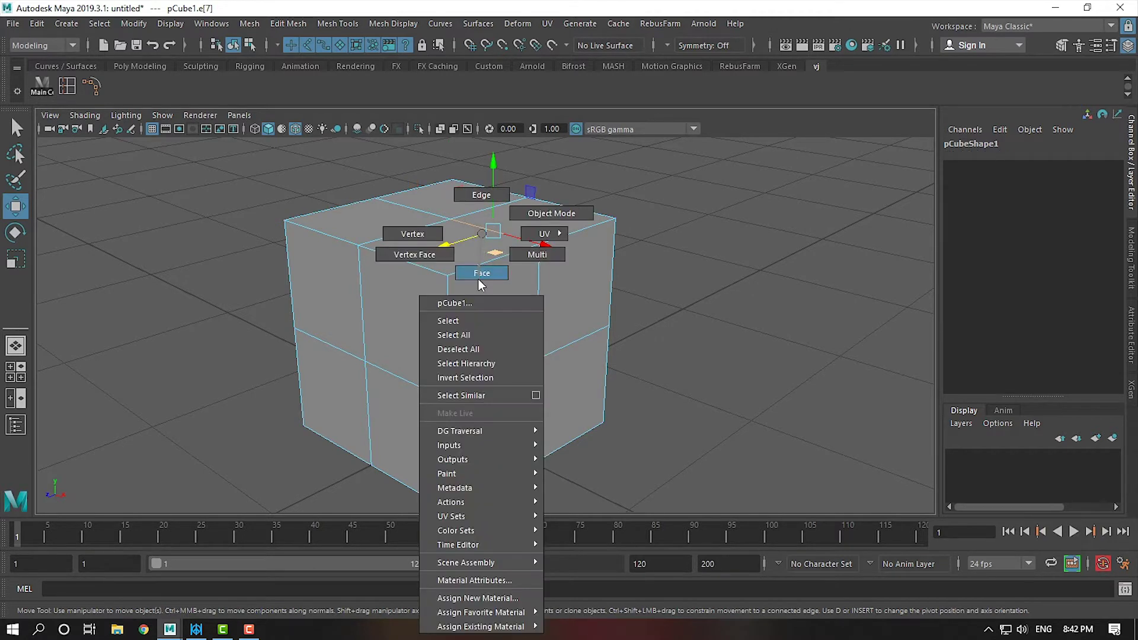
{"action": "right_click_drag", "start_coordinate": [582, 330], "coordinate": [680, 330]}
{"action": "left_click", "coordinate": [680, 330]}
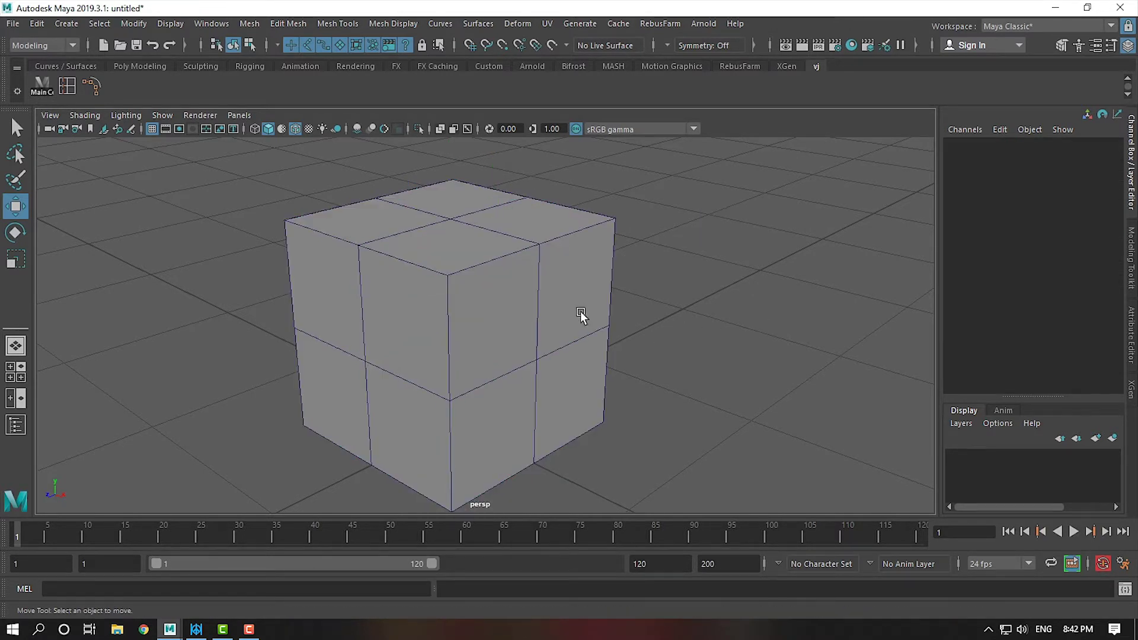
{"action": "left_click", "coordinate": [579, 315]}
Step: Show the four-panel top, front, side and perspective layout
{"action": "key", "text": "space"}
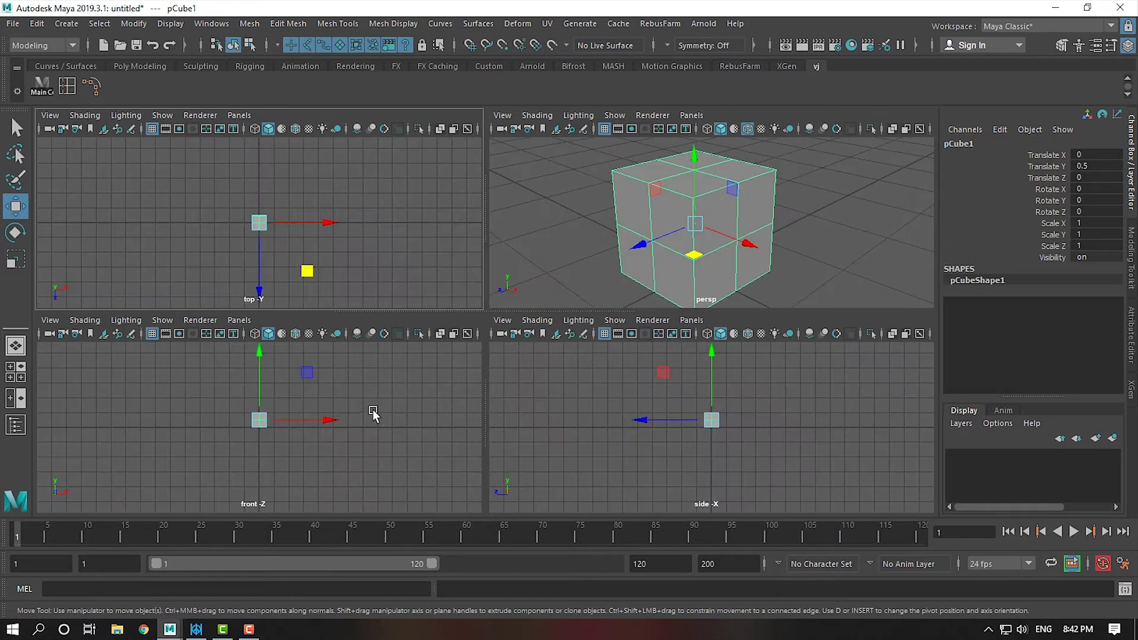
{"action": "scroll", "coordinate": [714, 466], "scroll_direction": "up", "scroll_amount": 2}
{"action": "scroll", "coordinate": [777, 467], "scroll_direction": "up", "scroll_amount": 2}
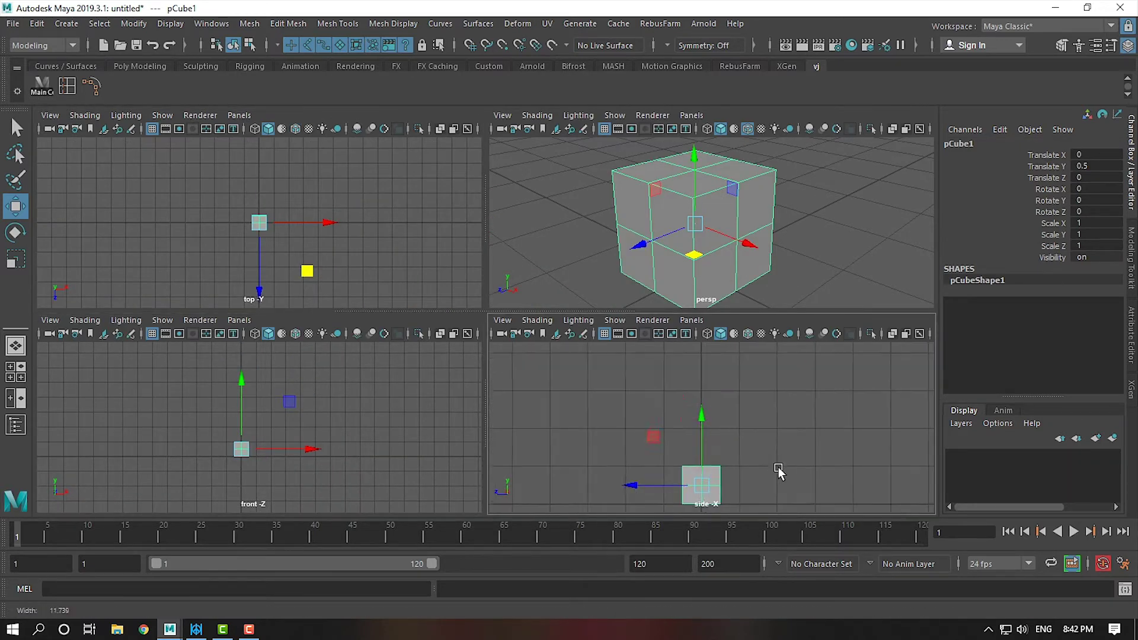
Step: Maximize the perspective view and switch the cube to vertex selection
{"action": "left_click", "coordinate": [814, 224]}
{"action": "left_click", "coordinate": [709, 233]}
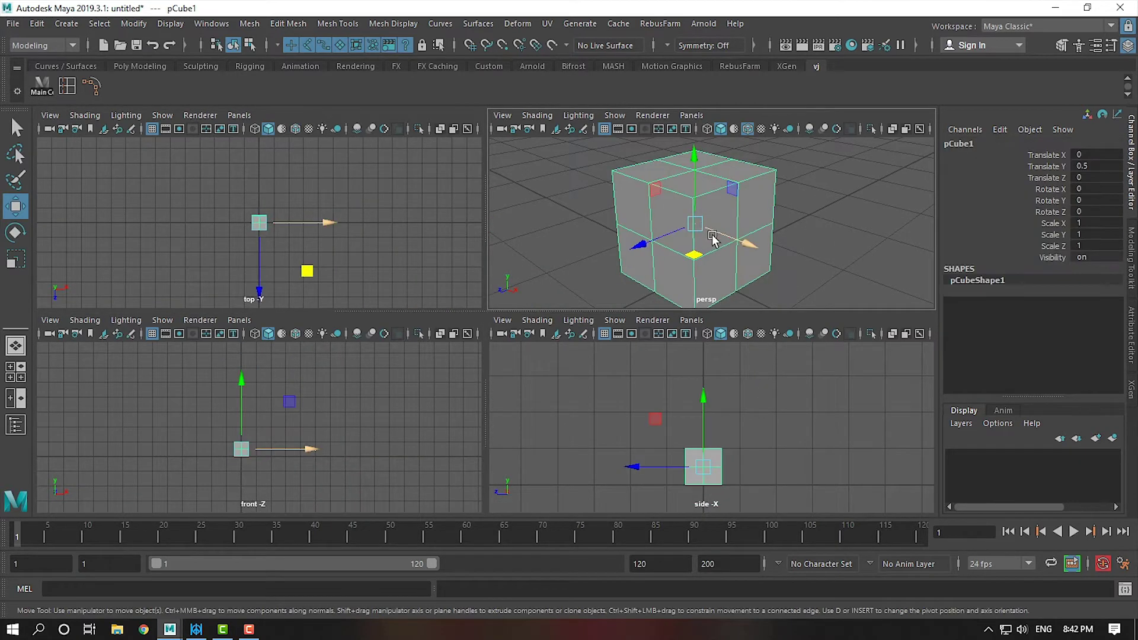
{"action": "key", "text": "space"}
{"action": "right_click_drag", "start_coordinate": [585, 244], "coordinate": [498, 234]}
{"action": "left_click", "coordinate": [468, 262]}
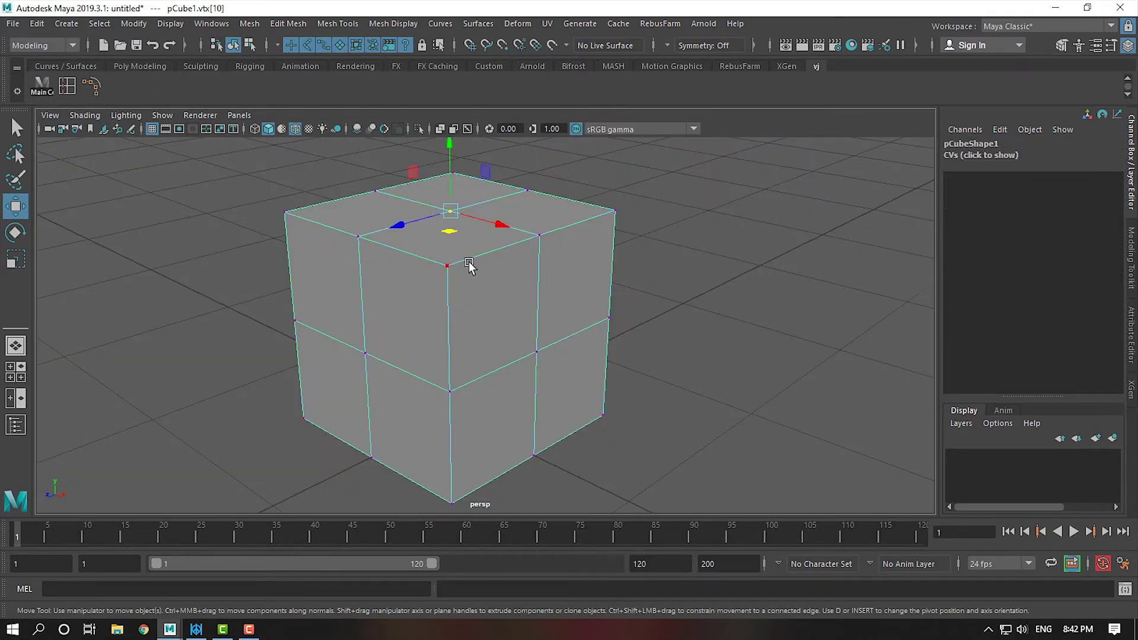
{"action": "left_click_drag", "start_coordinate": [622, 224], "coordinate": [591, 240], "text": "alt"}
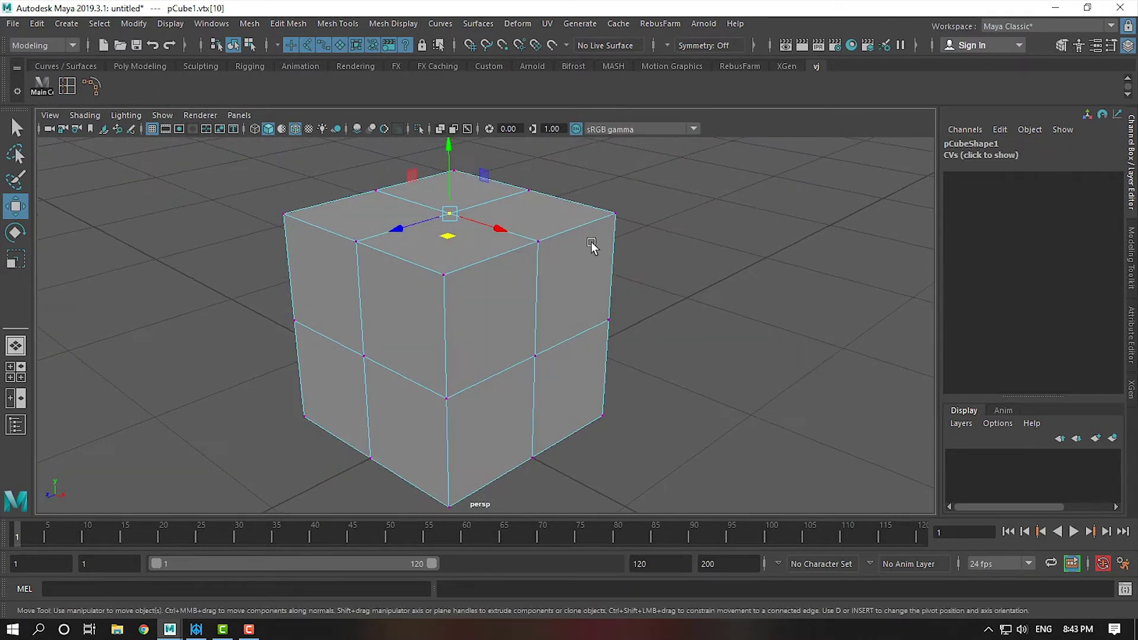
Step: Shift-select four top vertices of the cube while orbiting around it
{"action": "left_click", "coordinate": [444, 274]}
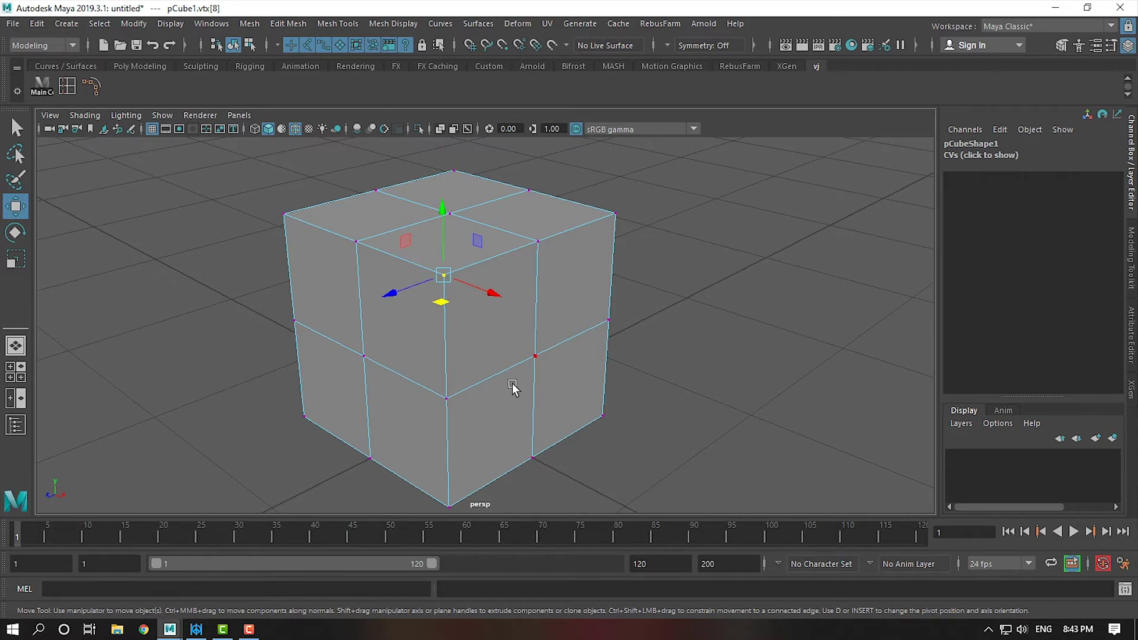
{"action": "left_click", "coordinate": [356, 241], "text": "shift"}
{"action": "left_click", "coordinate": [283, 212], "text": "shift"}
{"action": "mouse_move", "coordinate": [333, 307]}
{"action": "left_mouse_down", "text": "alt"}
{"action": "mouse_move", "coordinate": [488, 303]}
{"action": "mouse_move", "coordinate": [551, 317]}
{"action": "left_mouse_up", "text": "alt"}
{"action": "left_click", "coordinate": [476, 254], "text": "shift"}
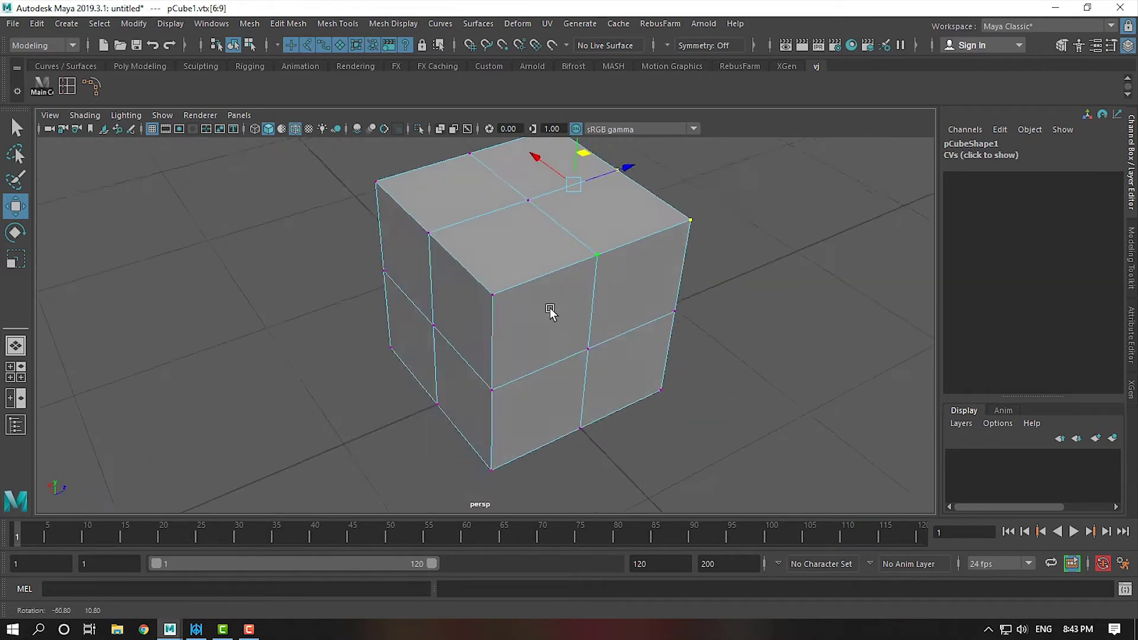
Step: Orbit to the front and add the front corner and edge vertices
{"action": "mouse_move", "coordinate": [450, 318]}
{"action": "left_mouse_down", "text": "alt"}
{"action": "mouse_move", "coordinate": [531, 318]}
{"action": "mouse_move", "coordinate": [499, 329]}
{"action": "mouse_move", "coordinate": [513, 353]}
{"action": "mouse_move", "coordinate": [481, 358]}
{"action": "mouse_move", "coordinate": [477, 403]}
{"action": "mouse_move", "coordinate": [496, 346]}
{"action": "left_mouse_up", "text": "alt"}
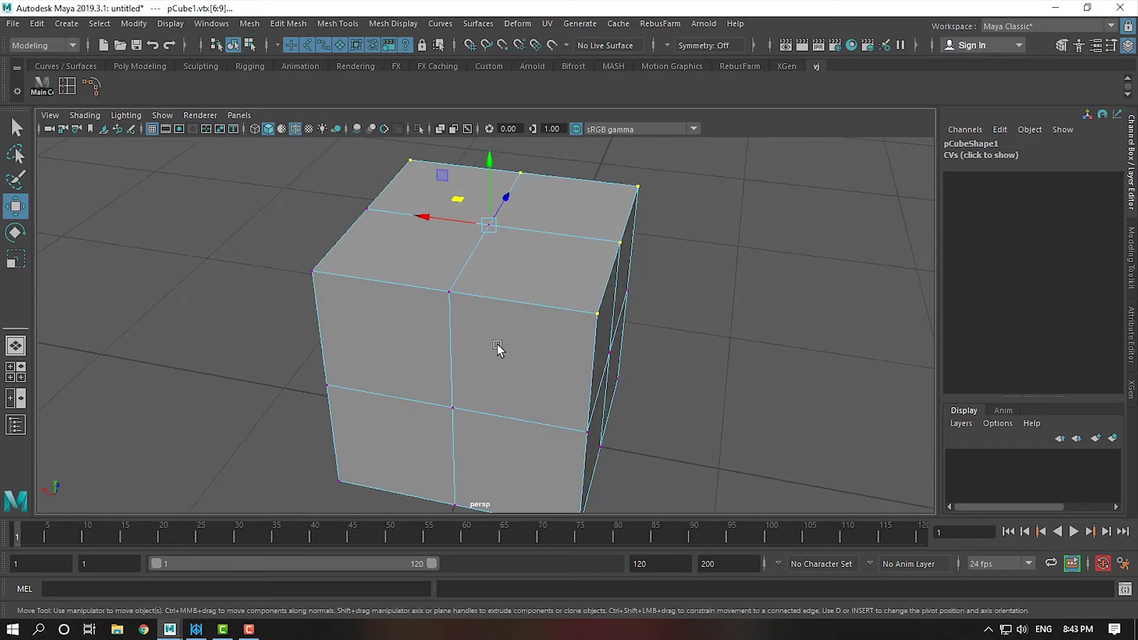
{"action": "left_click_drag", "start_coordinate": [406, 356], "coordinate": [494, 319], "text": "alt"}
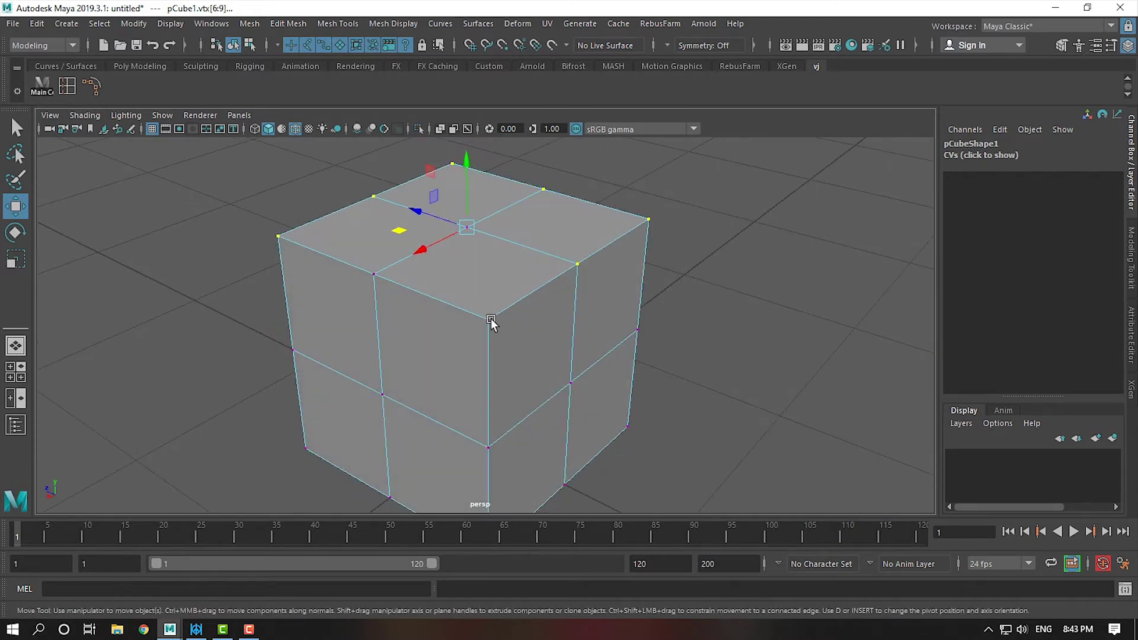
{"action": "left_click", "coordinate": [486, 320], "text": "shift"}
{"action": "left_click", "coordinate": [374, 274], "text": "shift"}
{"action": "right_click_drag", "start_coordinate": [704, 349], "coordinate": [564, 330], "text": "alt"}
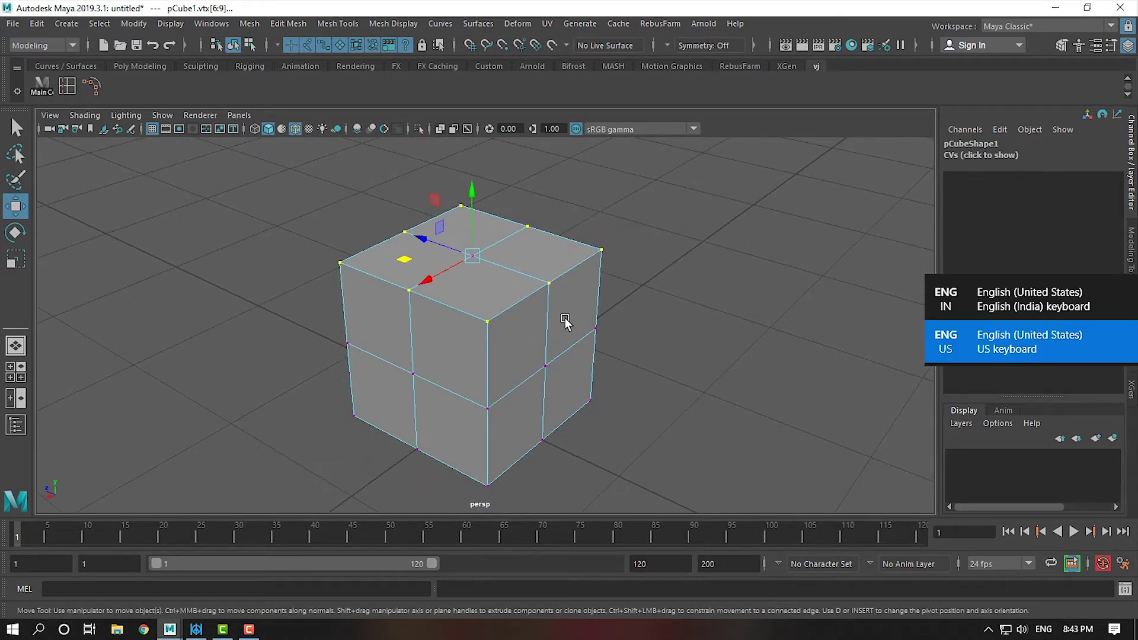
Step: Return the cube to Object Mode with F8 and reselect it
{"action": "key", "text": "F8"}
{"action": "left_click", "coordinate": [613, 297]}
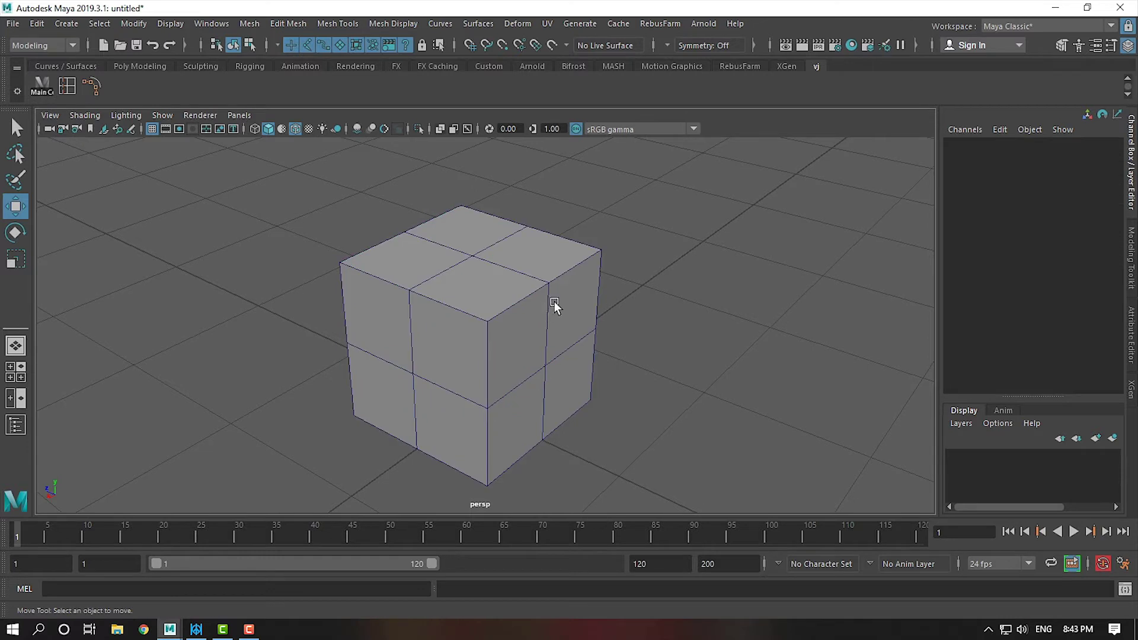
{"action": "left_click", "coordinate": [503, 329]}
{"action": "left_click", "coordinate": [66, 24]}
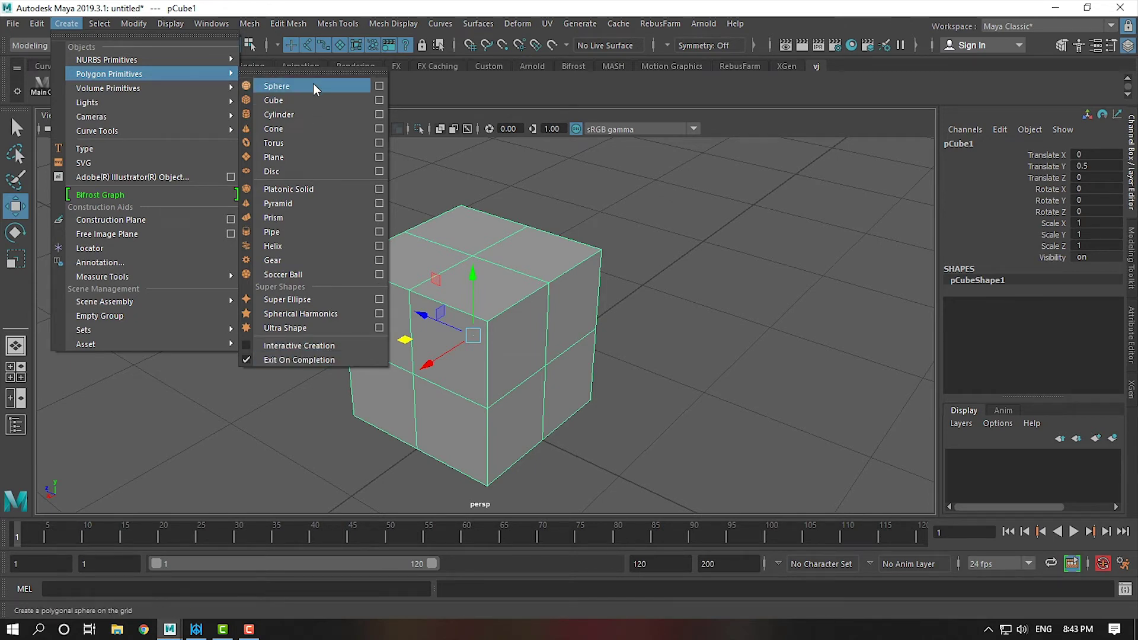
Step: Put pCube1 into Vertex mode from its marking menu and clear the vertex selection
{"action": "key", "text": "Escape"}
{"action": "key", "text": "Escape"}
{"action": "mouse_move", "coordinate": [682, 337]}
{"action": "left_mouse_down", "text": "alt"}
{"action": "mouse_move", "coordinate": [554, 272]}
{"action": "mouse_move", "coordinate": [578, 290]}
{"action": "left_mouse_up", "text": "alt"}
{"action": "right_click_drag", "start_coordinate": [578, 289], "coordinate": [622, 355], "text": "alt"}
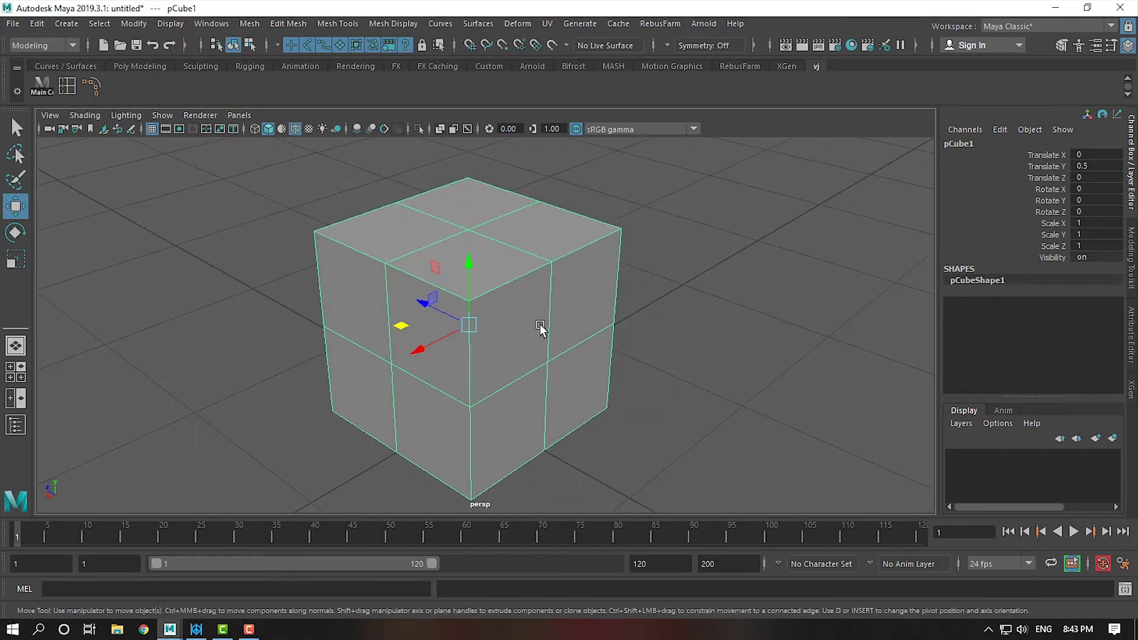
{"action": "right_click", "coordinate": [533, 297]}
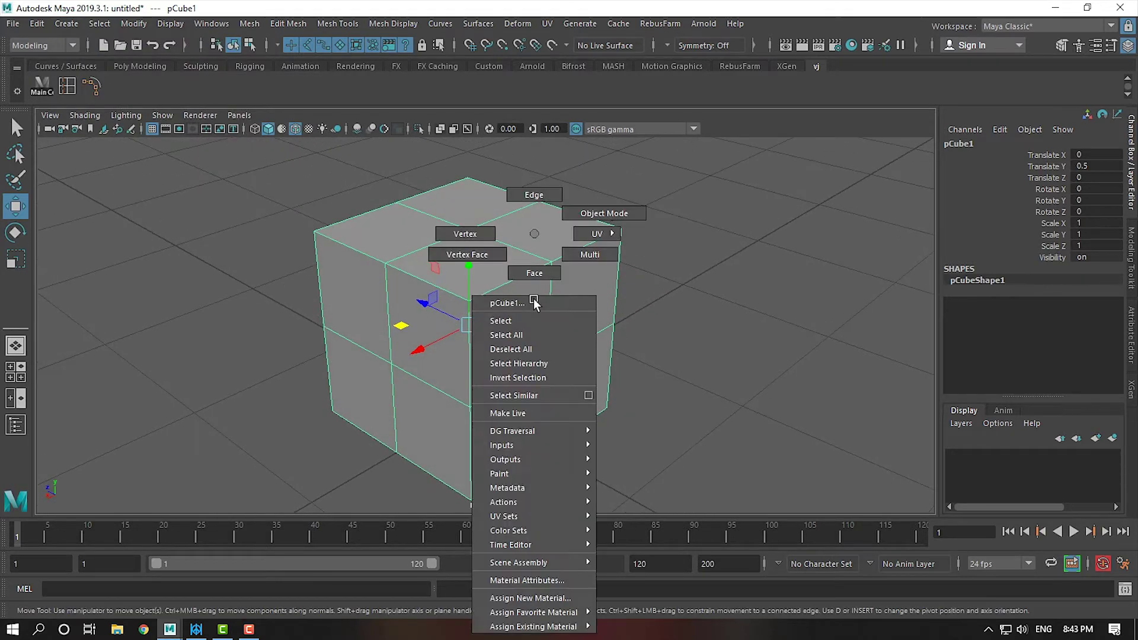
{"action": "left_click", "coordinate": [472, 234]}
{"action": "mouse_move", "coordinate": [579, 317]}
{"action": "left_mouse_down", "text": "alt"}
{"action": "mouse_move", "coordinate": [528, 275]}
{"action": "mouse_move", "coordinate": [563, 279]}
{"action": "left_mouse_up", "text": "alt"}
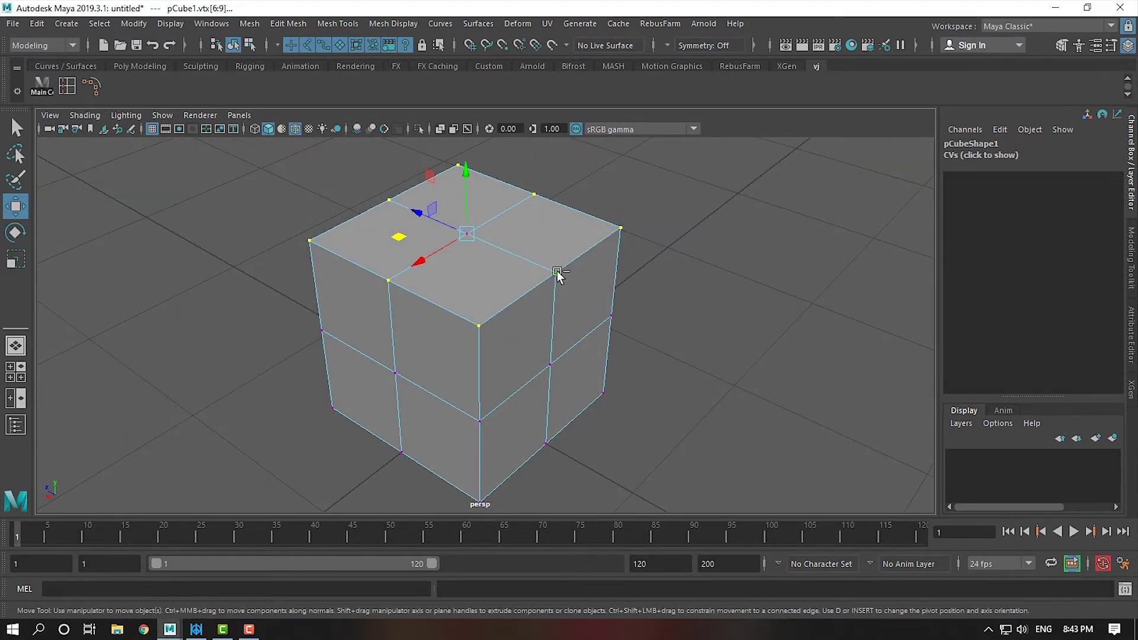
{"action": "left_click_drag", "start_coordinate": [666, 364], "coordinate": [675, 344], "text": "alt"}
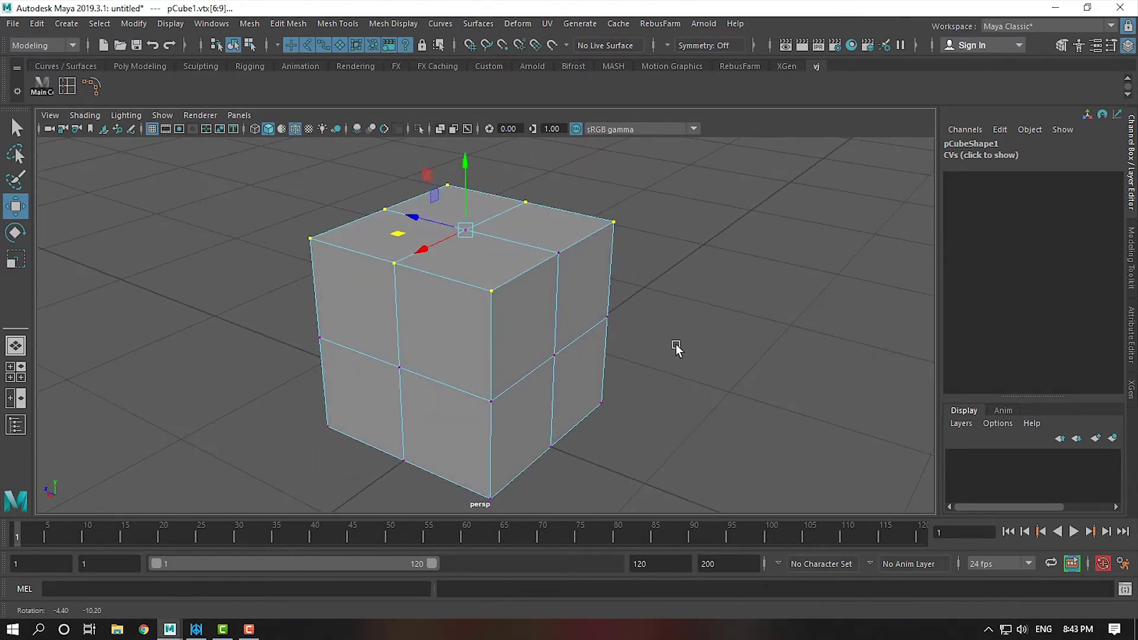
{"action": "left_click", "coordinate": [711, 347]}
{"action": "mouse_move", "coordinate": [568, 449]}
{"action": "left_mouse_down", "text": "alt"}
{"action": "mouse_move", "coordinate": [594, 393]}
{"action": "mouse_move", "coordinate": [663, 396]}
{"action": "left_mouse_up", "text": "alt"}
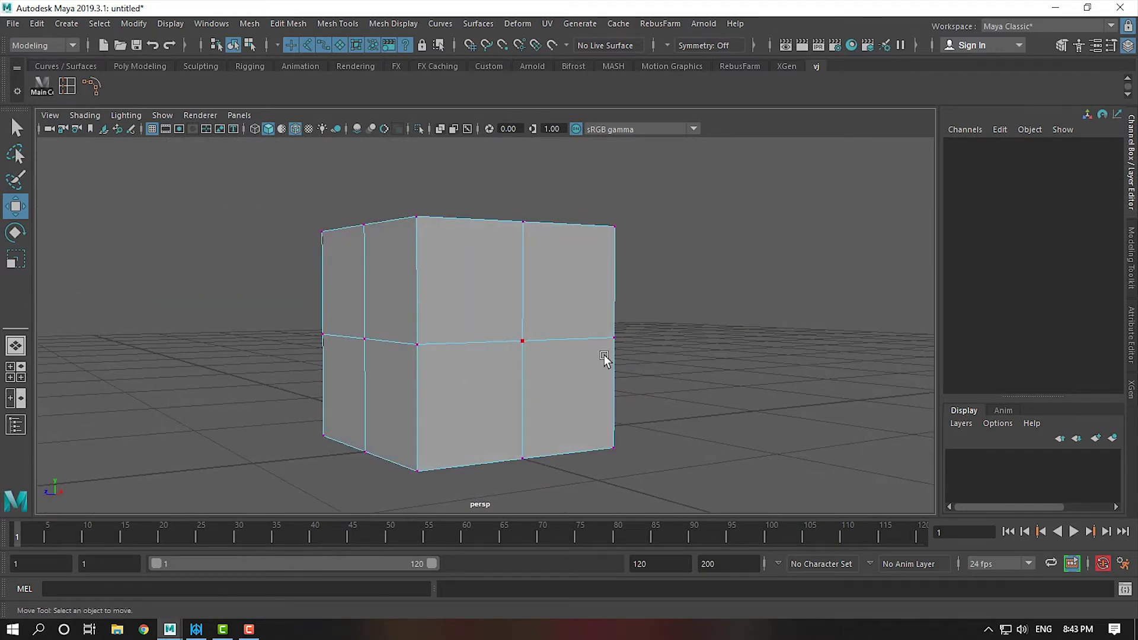
Step: Orbit to a frontal cube view, test-pick a single vertex, then deselect it
{"action": "left_click_drag", "start_coordinate": [718, 375], "coordinate": [735, 379], "text": "alt"}
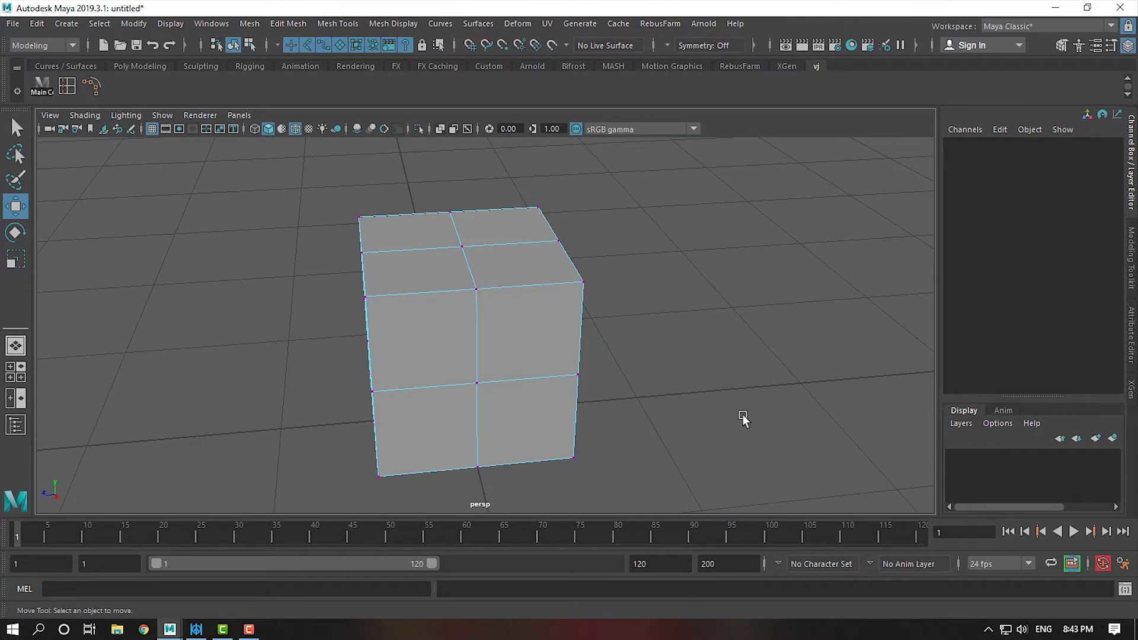
{"action": "left_click_drag", "start_coordinate": [581, 422], "coordinate": [581, 370], "text": "alt"}
{"action": "left_click", "coordinate": [396, 342]}
{"action": "left_click", "coordinate": [757, 393]}
Step: Maximize the side view framed on the cube and switch to wireframe display
{"action": "key", "text": "space"}
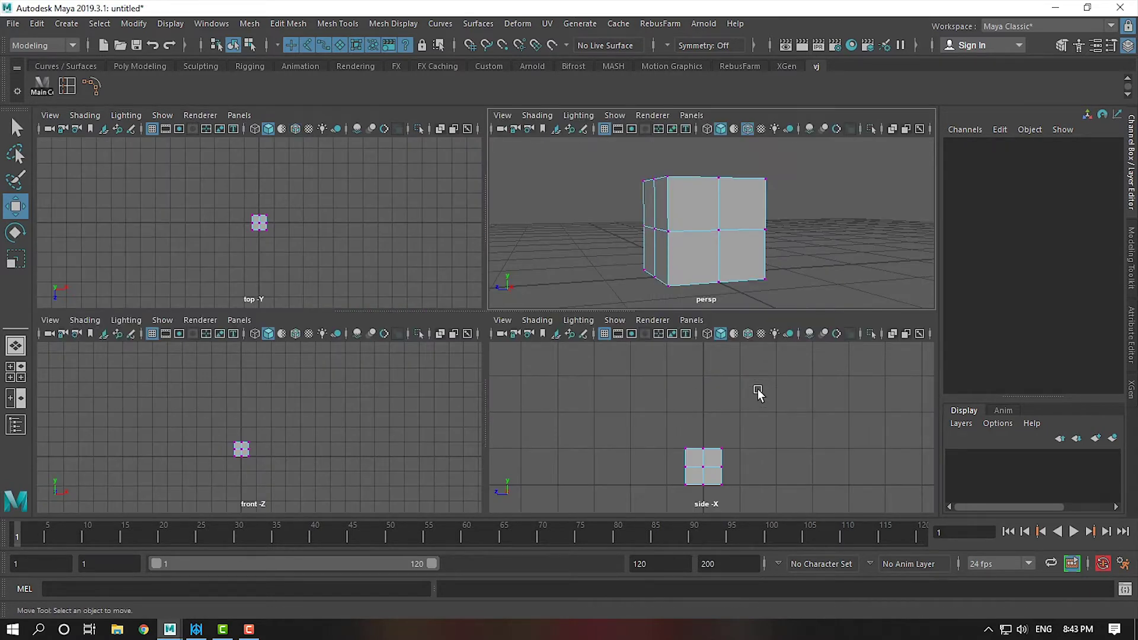
{"action": "left_click", "coordinate": [751, 476]}
{"action": "key", "text": "space"}
{"action": "middle_click_drag", "start_coordinate": [622, 429], "coordinate": [567, 275], "text": "alt"}
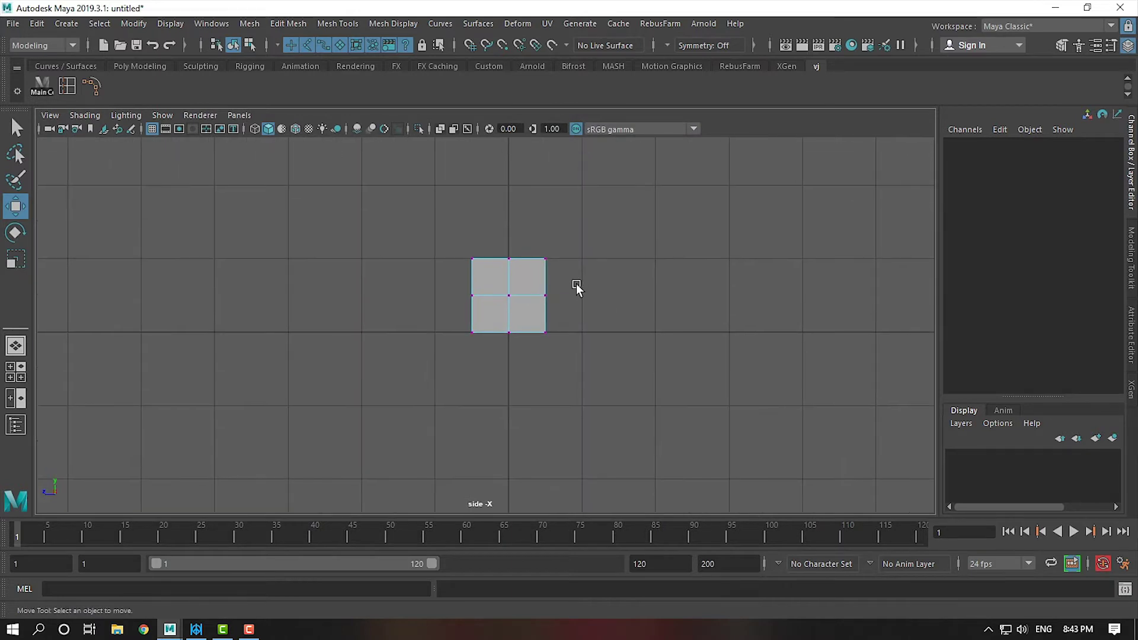
{"action": "right_click_drag", "start_coordinate": [567, 275], "coordinate": [819, 412], "text": "alt"}
{"action": "right_click_drag", "start_coordinate": [716, 428], "coordinate": [733, 443], "text": "alt"}
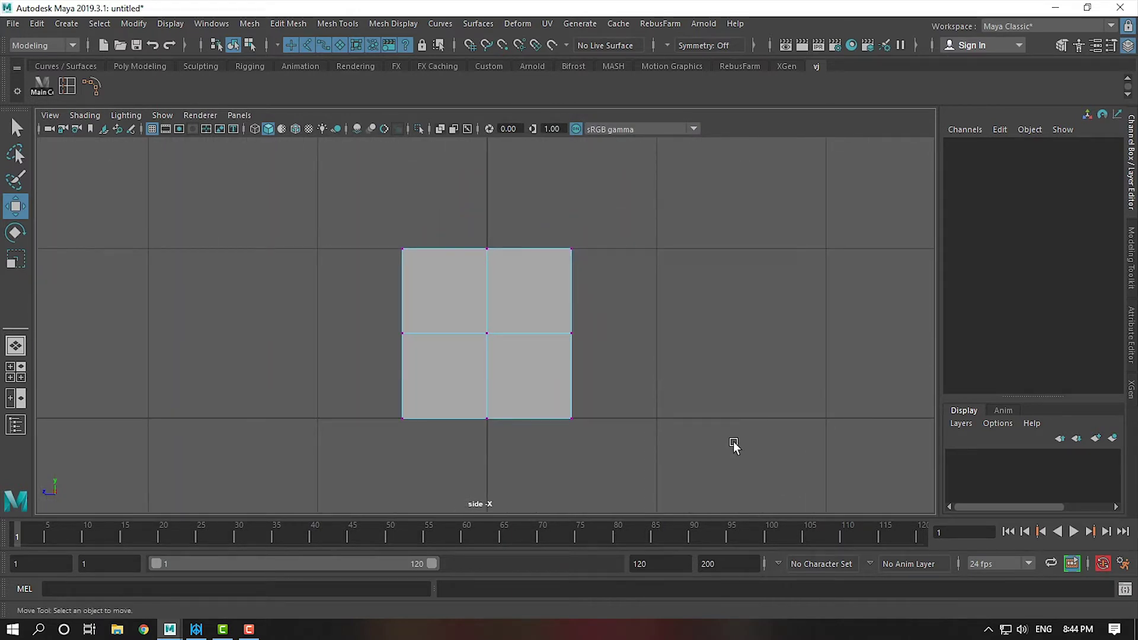
{"action": "key", "text": "4"}
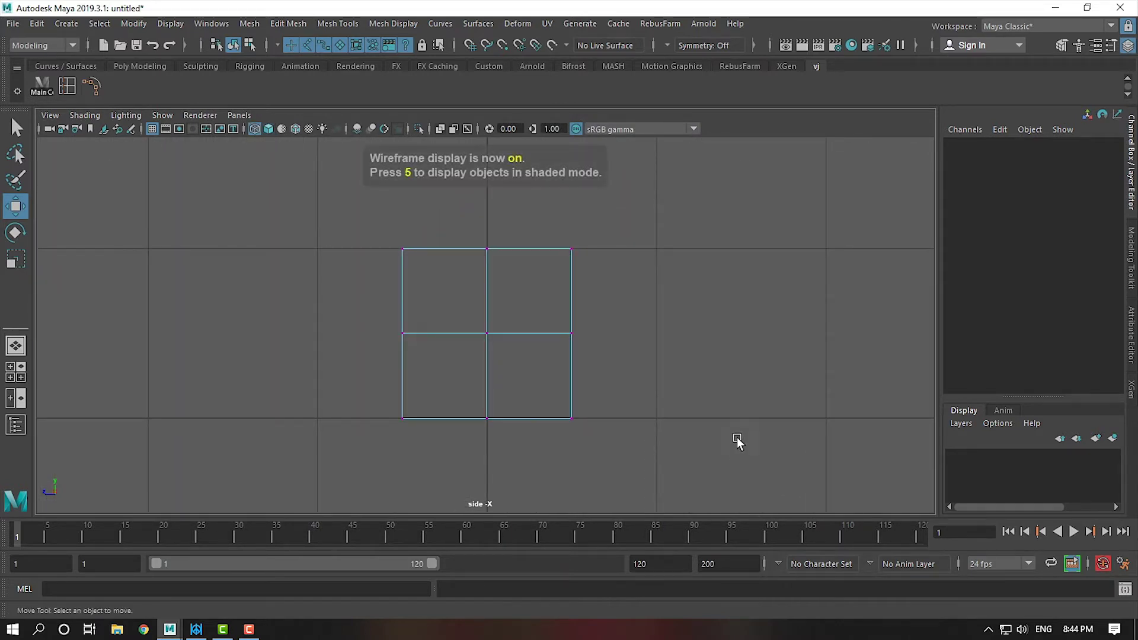
{"action": "left_click_drag", "start_coordinate": [341, 288], "coordinate": [380, 319]}
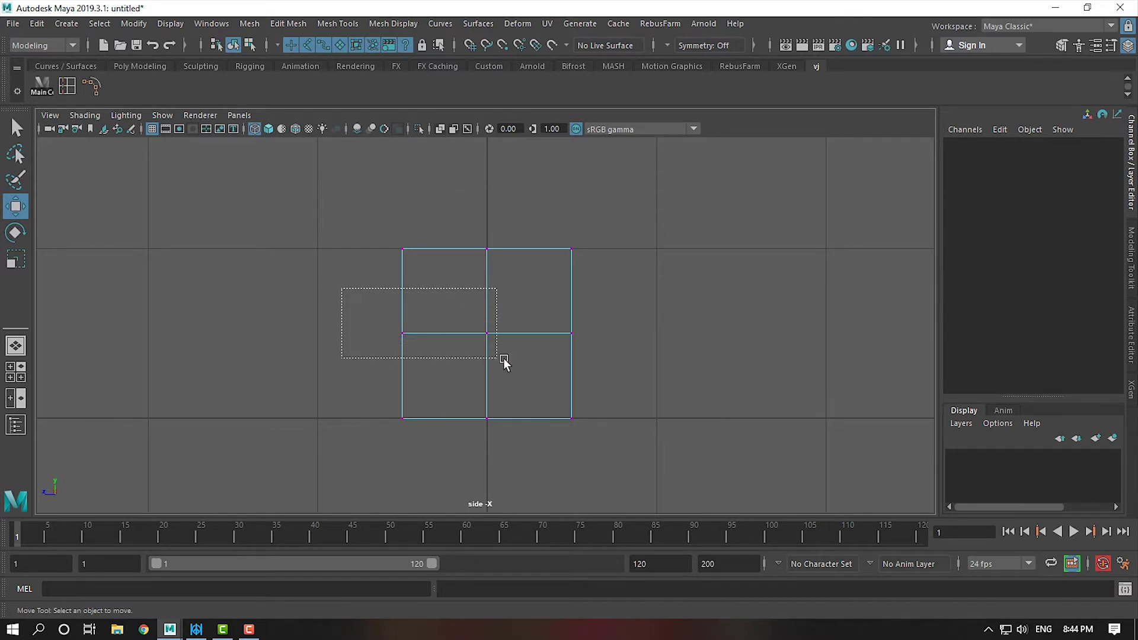
Step: Marquee-select the cube's middle row of vertices and maximize the perspective view
{"action": "left_click_drag", "start_coordinate": [431, 343], "coordinate": [671, 375]}
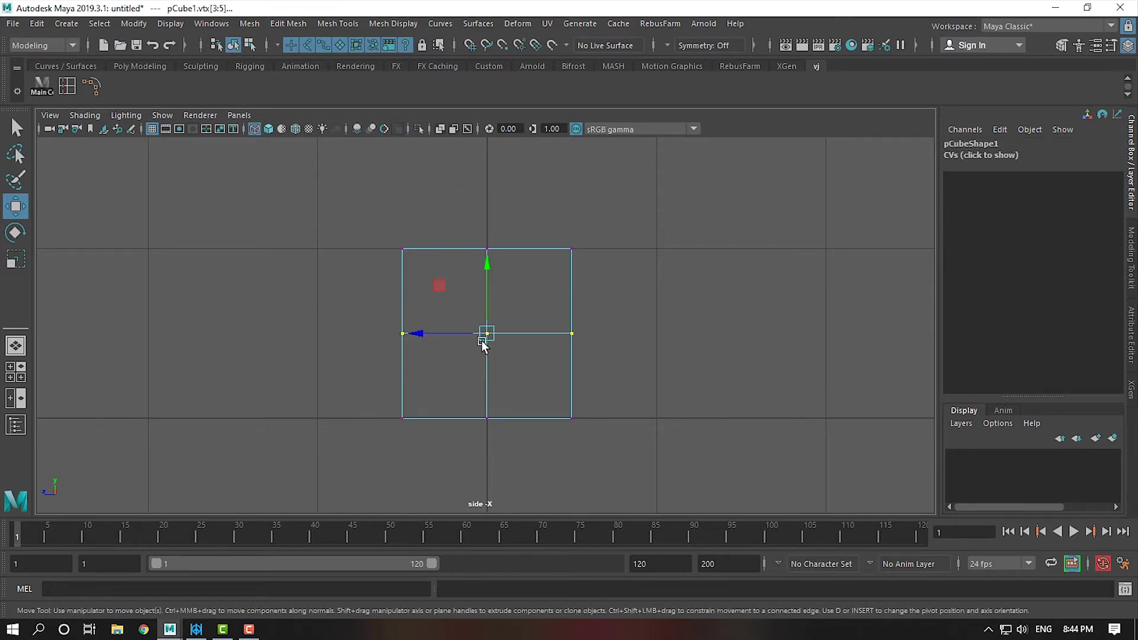
{"action": "left_click", "coordinate": [356, 287]}
{"action": "left_click_drag", "start_coordinate": [411, 332], "coordinate": [691, 370]}
{"action": "key", "text": "space"}
{"action": "mouse_move", "coordinate": [727, 275]}
{"action": "left_mouse_down", "text": "alt"}
{"action": "mouse_move", "coordinate": [754, 295]}
{"action": "mouse_move", "coordinate": [724, 386]}
{"action": "mouse_move", "coordinate": [830, 384]}
{"action": "mouse_move", "coordinate": [579, 381]}
{"action": "mouse_move", "coordinate": [663, 389]}
{"action": "mouse_move", "coordinate": [647, 386]}
{"action": "left_mouse_up", "text": "alt"}
{"action": "key", "text": "space"}
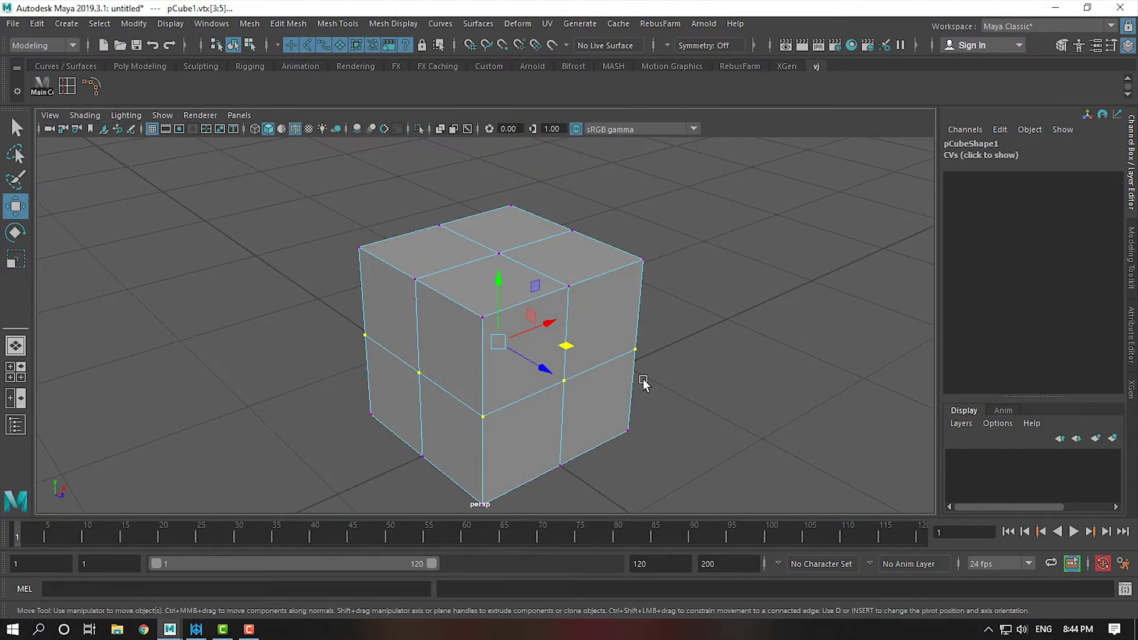
Step: Test moving and twisting the middle-row vertices, undoing each change
{"action": "mouse_move", "coordinate": [533, 325]}
{"action": "left_mouse_down"}
{"action": "mouse_move", "coordinate": [671, 305]}
{"action": "mouse_move", "coordinate": [492, 388]}
{"action": "mouse_move", "coordinate": [610, 385]}
{"action": "left_mouse_up"}
{"action": "key", "text": "ctrl+z"}
{"action": "key", "text": "shift+z"}
{"action": "key", "text": "ctrl+z"}
{"action": "key", "text": "ctrl+z"}
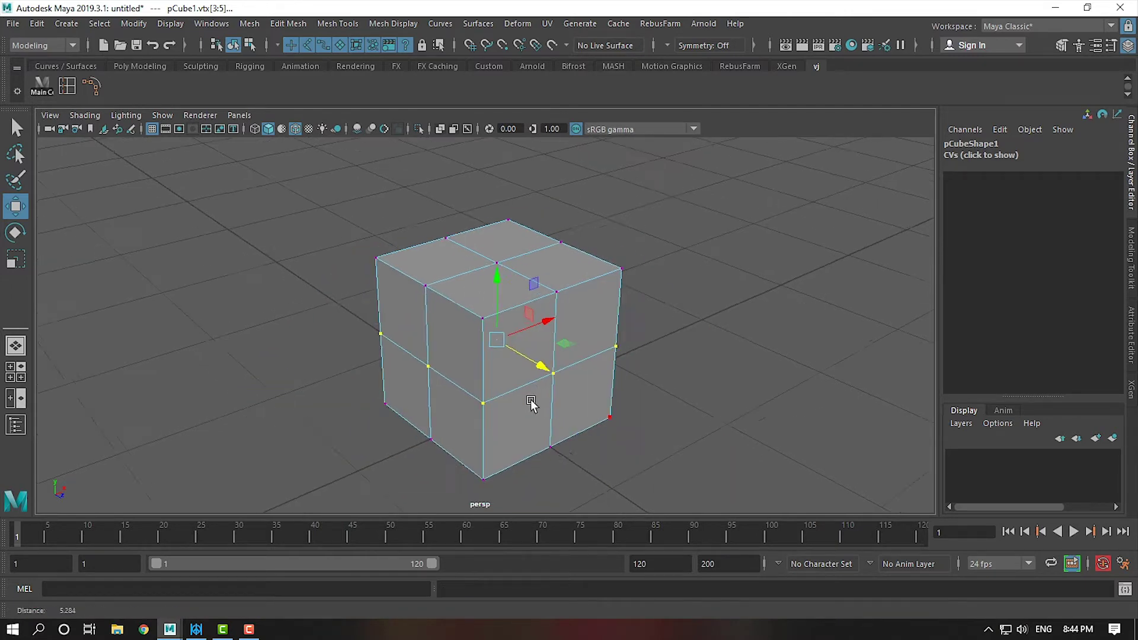
{"action": "key", "text": "e"}
{"action": "mouse_move", "coordinate": [486, 370]}
{"action": "left_mouse_down"}
{"action": "mouse_move", "coordinate": [469, 370]}
{"action": "mouse_move", "coordinate": [506, 364]}
{"action": "left_mouse_up"}
{"action": "key", "text": "ctrl+z"}
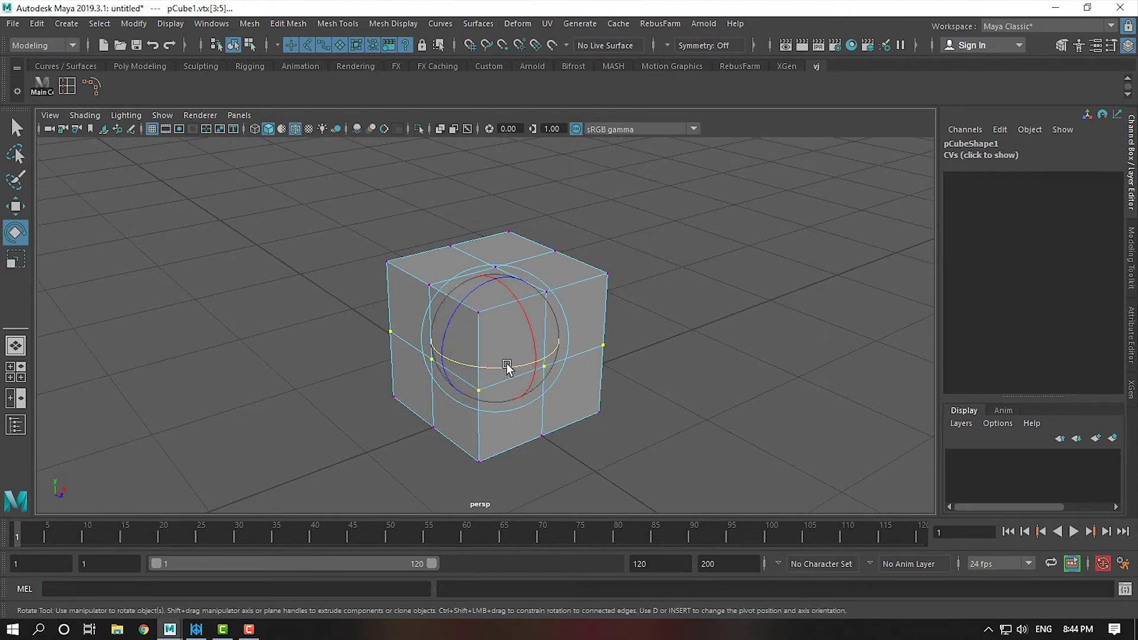
Step: Test scaling the middle-row vertices outward, undo it, and return to object mode
{"action": "key", "text": "r"}
{"action": "mouse_move", "coordinate": [492, 336]}
{"action": "left_mouse_down"}
{"action": "mouse_move", "coordinate": [593, 388]}
{"action": "mouse_move", "coordinate": [444, 302]}
{"action": "mouse_move", "coordinate": [691, 396]}
{"action": "mouse_move", "coordinate": [541, 322]}
{"action": "mouse_move", "coordinate": [415, 284]}
{"action": "mouse_move", "coordinate": [677, 401]}
{"action": "mouse_move", "coordinate": [413, 307]}
{"action": "mouse_move", "coordinate": [667, 407]}
{"action": "mouse_move", "coordinate": [531, 400]}
{"action": "left_mouse_up"}
{"action": "key", "text": "ctrl+z"}
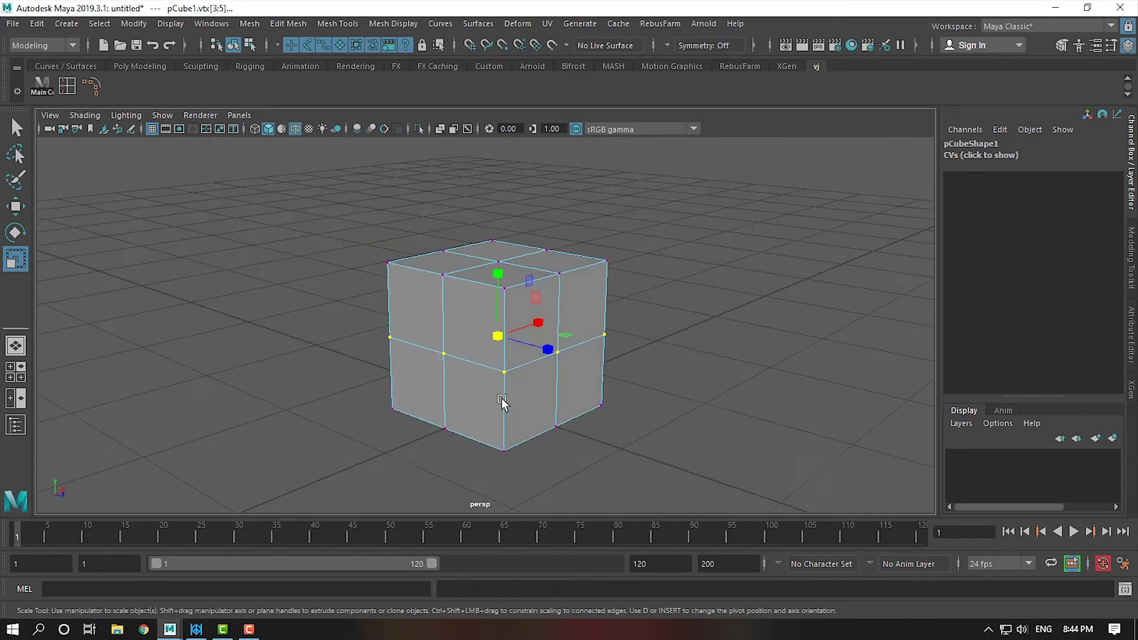
{"action": "key", "text": "F8"}
{"action": "mouse_move", "coordinate": [648, 375]}
{"action": "right_mouse_down", "text": "alt"}
{"action": "mouse_move", "coordinate": [488, 308]}
{"action": "mouse_move", "coordinate": [524, 331]}
{"action": "right_mouse_up", "text": "alt"}
Step: Scale pCube1 into a long box of 4.05 × 1.442 × 1.695
{"action": "mouse_move", "coordinate": [524, 332]}
{"action": "left_mouse_down", "text": "alt"}
{"action": "mouse_move", "coordinate": [508, 381]}
{"action": "mouse_move", "coordinate": [552, 346]}
{"action": "left_mouse_up", "text": "alt"}
{"action": "right_click_drag", "start_coordinate": [552, 346], "coordinate": [609, 386], "text": "alt"}
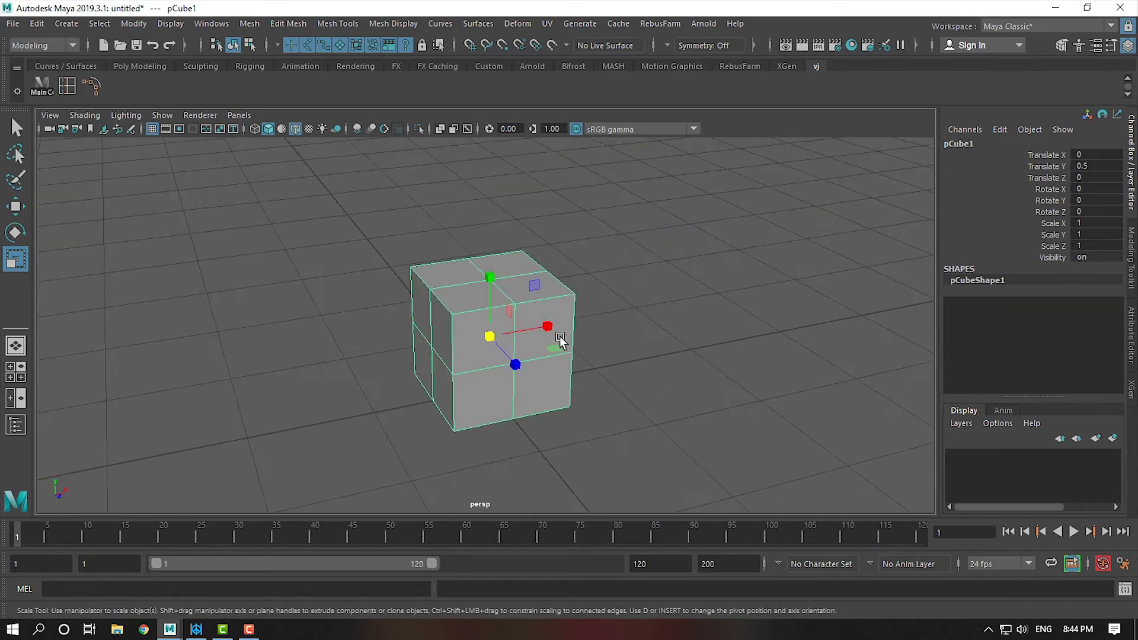
{"action": "mouse_move", "coordinate": [545, 325]}
{"action": "left_mouse_down"}
{"action": "mouse_move", "coordinate": [737, 305]}
{"action": "mouse_move", "coordinate": [606, 326]}
{"action": "mouse_move", "coordinate": [496, 261]}
{"action": "mouse_move", "coordinate": [495, 248]}
{"action": "left_mouse_up"}
{"action": "key", "text": "w"}
{"action": "key", "text": "r"}
{"action": "mouse_move", "coordinate": [499, 311]}
{"action": "left_mouse_down", "text": "alt"}
{"action": "mouse_move", "coordinate": [609, 332]}
{"action": "mouse_move", "coordinate": [498, 256]}
{"action": "mouse_move", "coordinate": [499, 228]}
{"action": "mouse_move", "coordinate": [545, 339]}
{"action": "mouse_move", "coordinate": [551, 388]}
{"action": "mouse_move", "coordinate": [550, 375]}
{"action": "left_mouse_up", "text": "alt"}
Step: Duplicate the box upward as pCube2 at Translate Y 2.405
{"action": "key", "text": "w"}
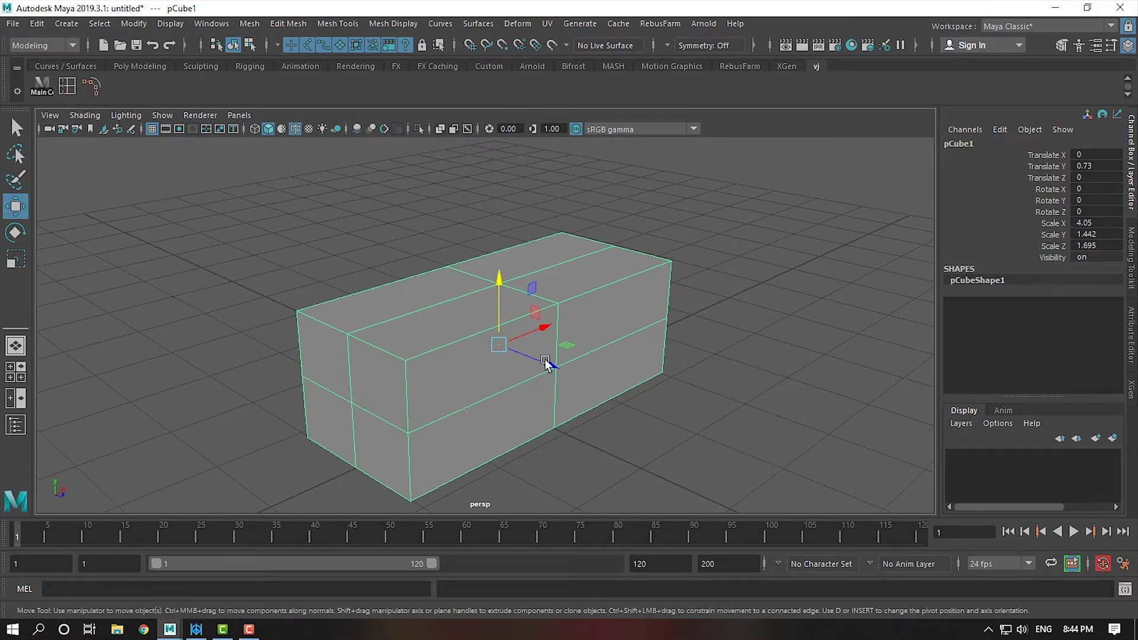
{"action": "left_click_drag", "start_coordinate": [500, 276], "coordinate": [501, 169], "text": "shift"}
{"action": "key", "text": "r"}
{"action": "left_click_drag", "start_coordinate": [504, 127], "coordinate": [511, 271], "text": "alt"}
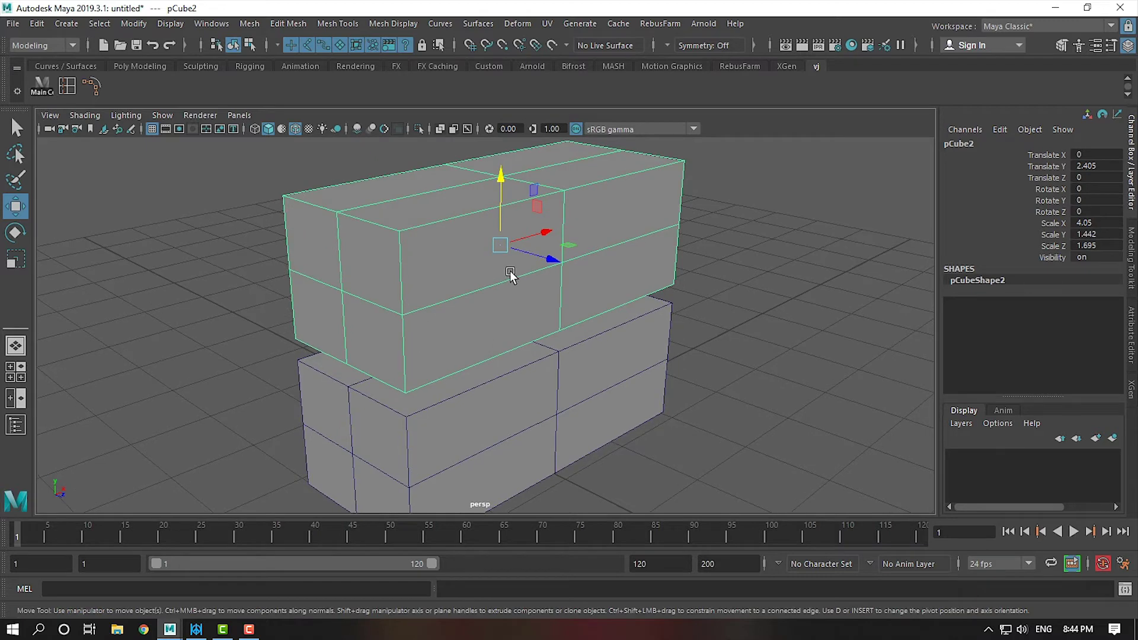
Step: Flatten pCube2 into a thin slab with Scale Y about 0.069
{"action": "left_click_drag", "start_coordinate": [502, 165], "coordinate": [510, 217]}
{"action": "key", "text": "w"}
{"action": "key", "text": "e"}
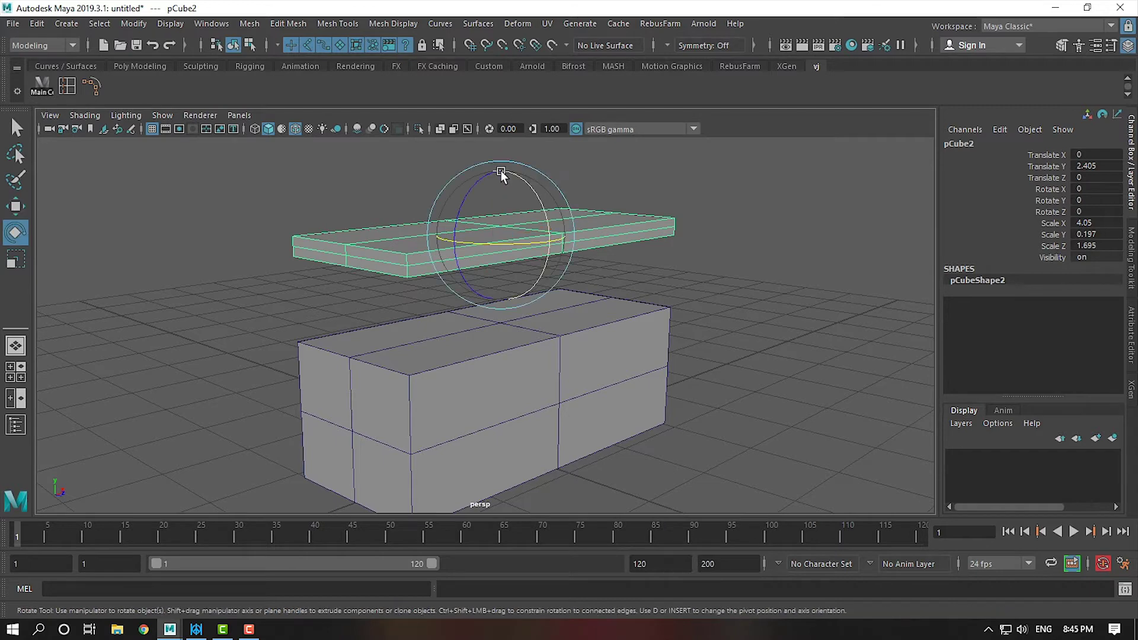
{"action": "key", "text": "r"}
{"action": "left_click_drag", "start_coordinate": [501, 174], "coordinate": [502, 216]}
{"action": "mouse_move", "coordinate": [502, 216]}
{"action": "left_mouse_down", "text": "alt"}
{"action": "mouse_move", "coordinate": [510, 162]}
{"action": "mouse_move", "coordinate": [550, 382]}
{"action": "left_mouse_up", "text": "alt"}
Step: Lower the slab to Translate Y 1.511 onto the box and frame it in side view
{"action": "key", "text": "w"}
{"action": "key", "text": "space"}
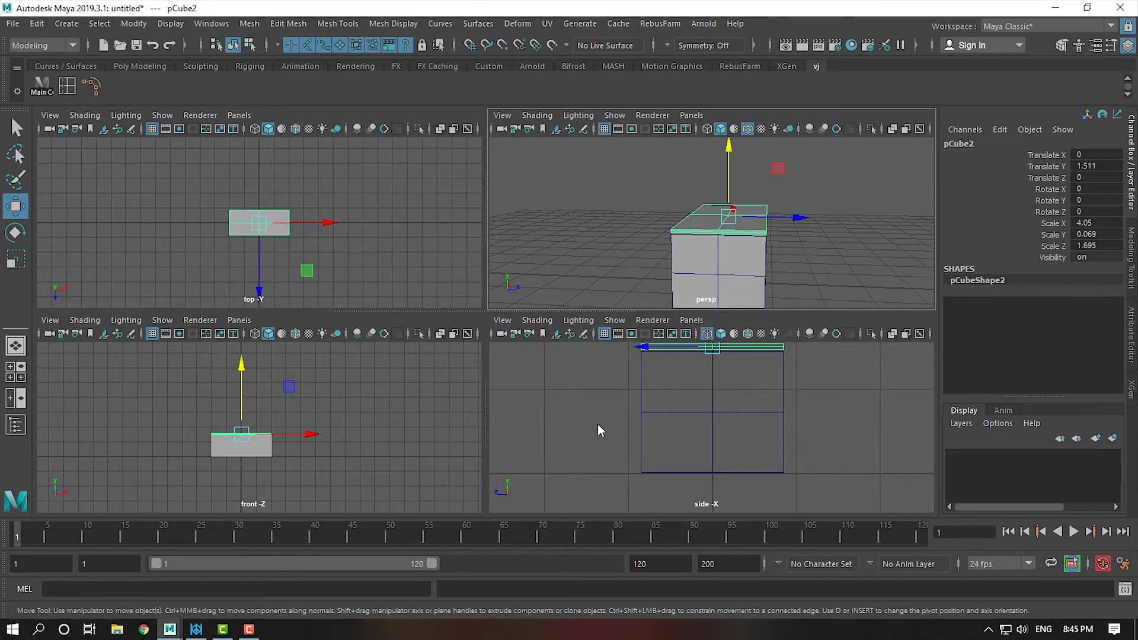
{"action": "key", "text": "space"}
{"action": "middle_click_drag", "start_coordinate": [553, 388], "coordinate": [510, 485], "text": "alt"}
{"action": "right_click", "coordinate": [587, 313]}
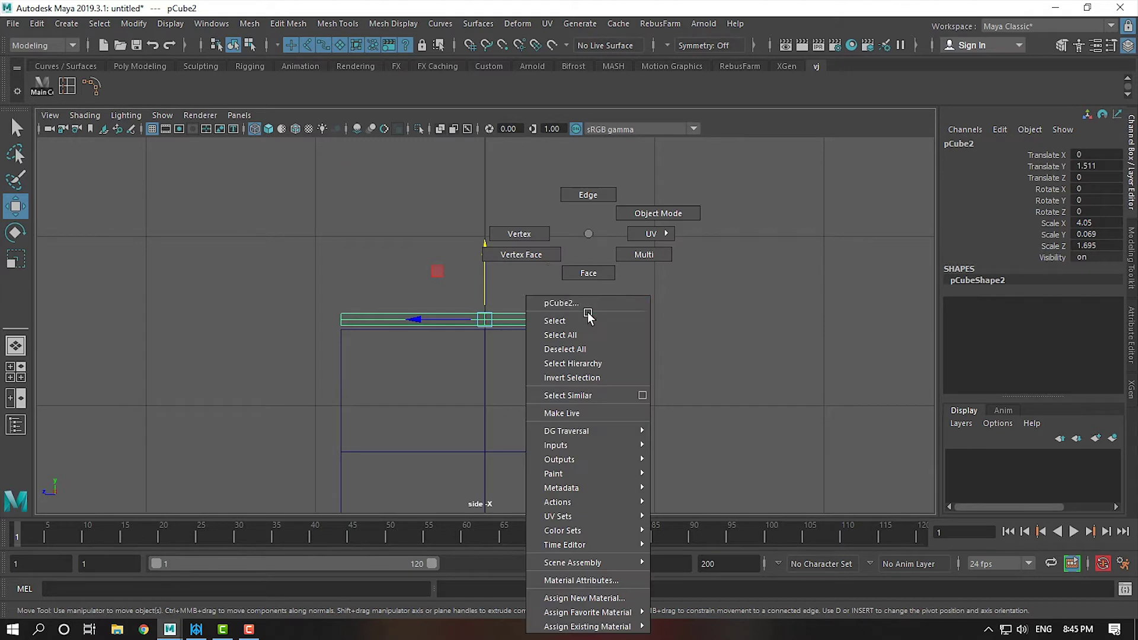
Step: Select the slab's centre column of vertices and raise it into a roof peak
{"action": "left_click", "coordinate": [507, 227]}
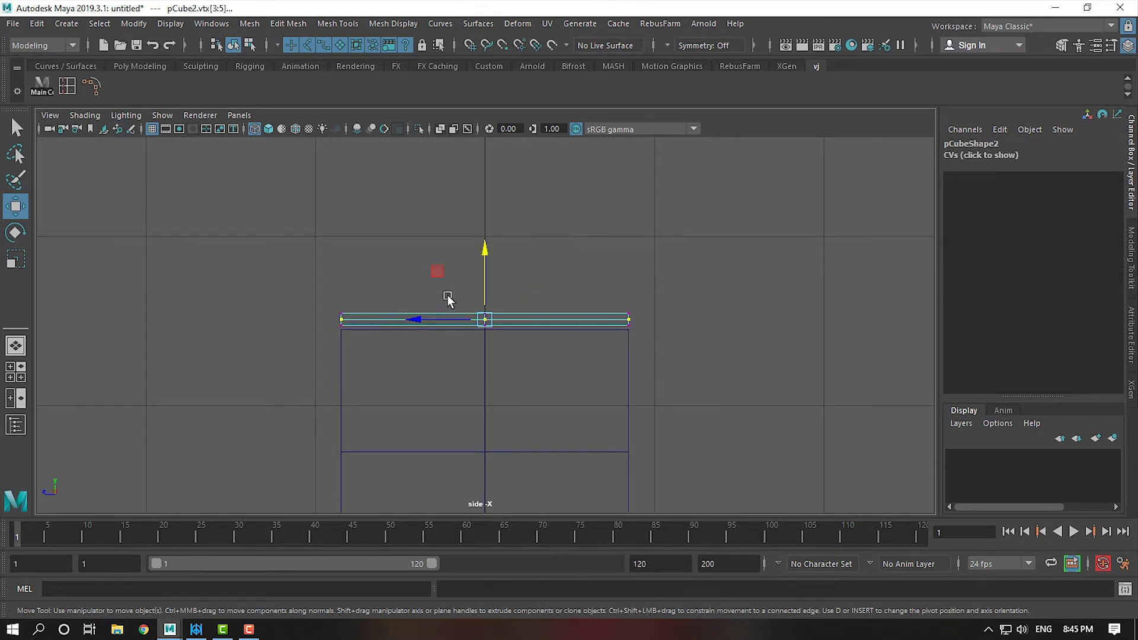
{"action": "left_click_drag", "start_coordinate": [416, 236], "coordinate": [523, 370]}
{"action": "scroll", "coordinate": [511, 382], "scroll_direction": "down", "scroll_amount": 1}
{"action": "scroll", "coordinate": [500, 362], "scroll_direction": "down", "scroll_amount": 3}
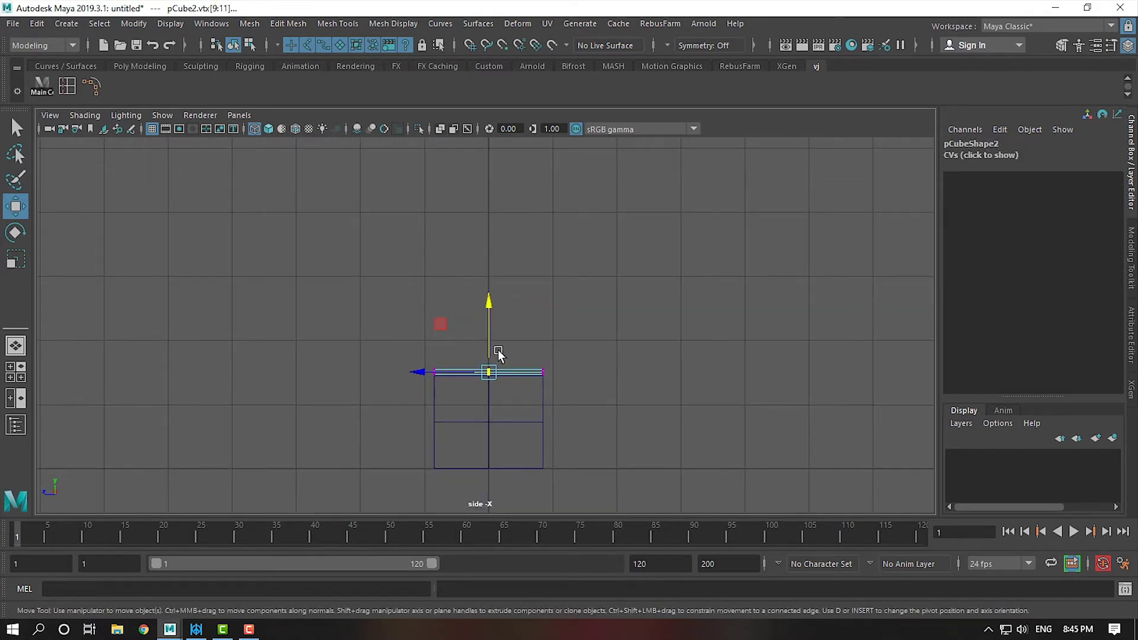
{"action": "mouse_move", "coordinate": [489, 317]}
{"action": "left_mouse_down"}
{"action": "mouse_move", "coordinate": [491, 246]}
{"action": "mouse_move", "coordinate": [493, 265]}
{"action": "left_mouse_up"}
Step: Try adjusting the right eave in the four-view layout, then undo it
{"action": "key", "text": "space"}
{"action": "key", "text": "space"}
{"action": "mouse_move", "coordinate": [643, 360]}
{"action": "left_mouse_down", "text": "alt"}
{"action": "mouse_move", "coordinate": [567, 295]}
{"action": "mouse_move", "coordinate": [644, 344]}
{"action": "mouse_move", "coordinate": [649, 311]}
{"action": "mouse_move", "coordinate": [582, 339]}
{"action": "mouse_move", "coordinate": [487, 308]}
{"action": "mouse_move", "coordinate": [386, 354]}
{"action": "mouse_move", "coordinate": [587, 347]}
{"action": "left_mouse_up", "text": "alt"}
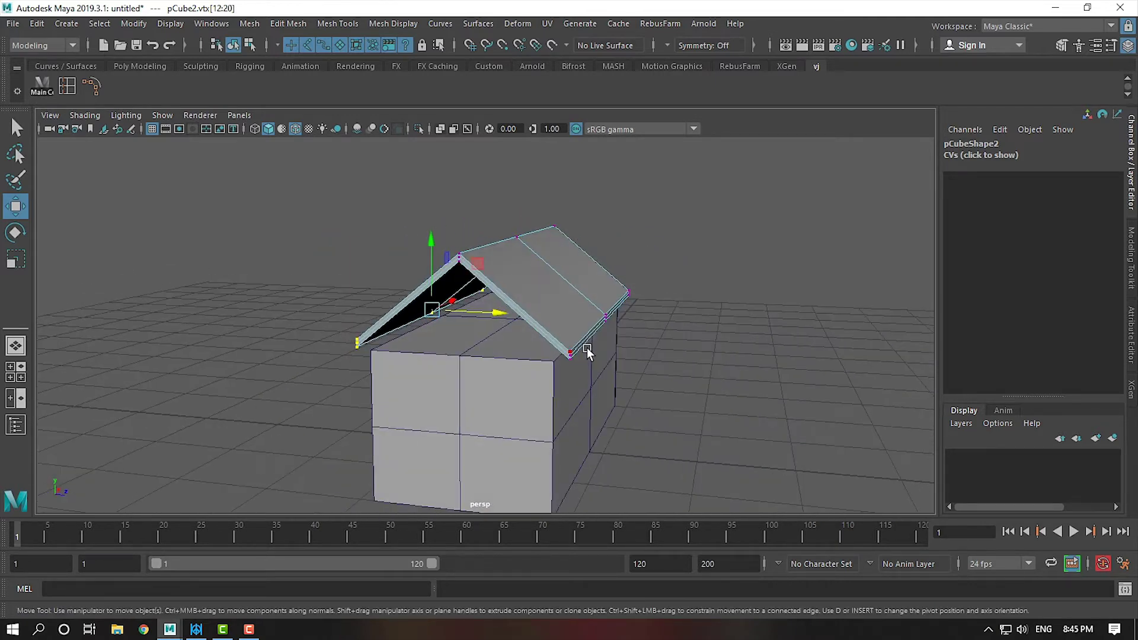
{"action": "key", "text": "space"}
{"action": "key", "text": "space"}
{"action": "scroll", "coordinate": [781, 414], "scroll_direction": "up", "scroll_amount": 5}
{"action": "key", "text": "ctrl+z"}
{"action": "key", "text": "ctrl+z"}
{"action": "key", "text": "ctrl+z"}
Step: Scale both eave vertex rows outward so the roof overhangs the box
{"action": "middle_click_drag", "start_coordinate": [764, 421], "coordinate": [778, 350], "text": "alt"}
{"action": "right_click_drag", "start_coordinate": [778, 351], "coordinate": [809, 373], "text": "alt"}
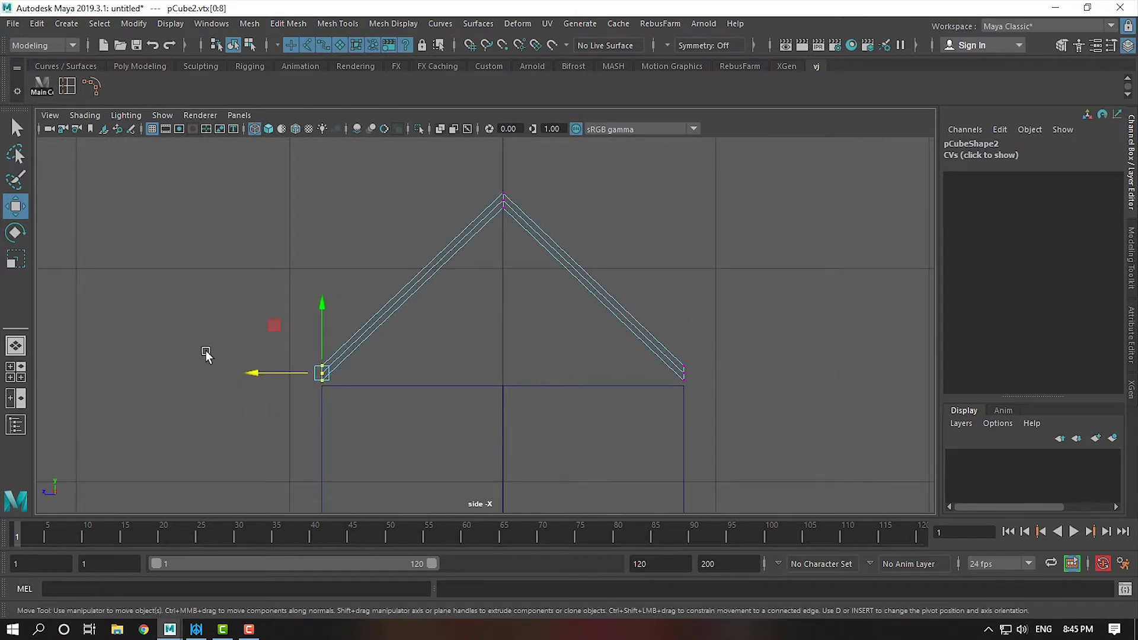
{"action": "left_click_drag", "start_coordinate": [855, 440], "coordinate": [855, 441]}
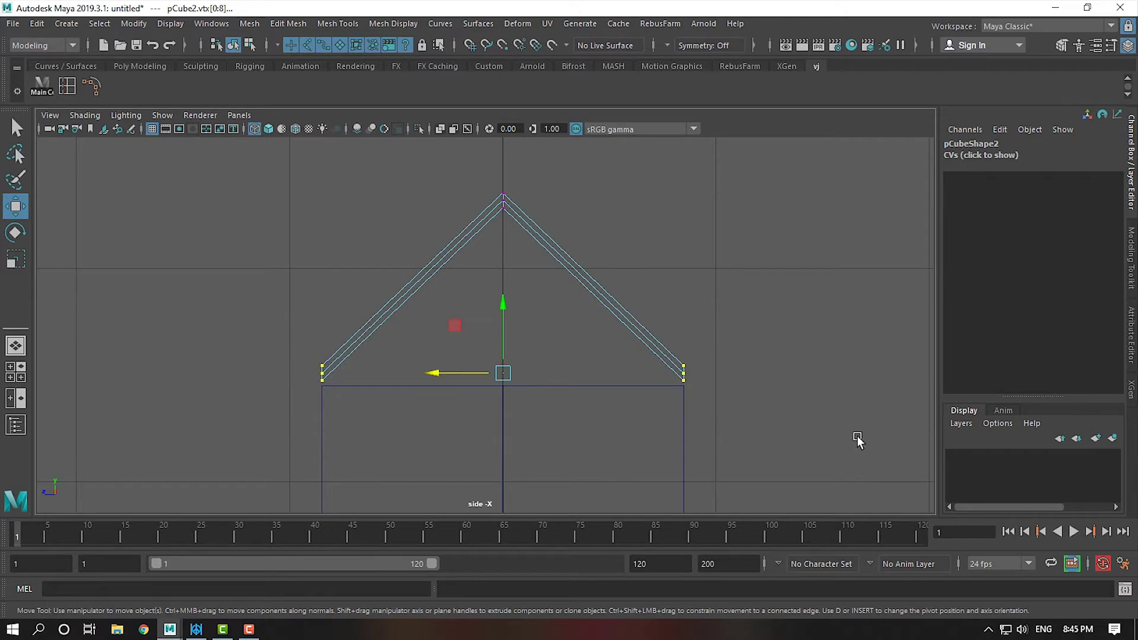
{"action": "key", "text": "r"}
{"action": "mouse_move", "coordinate": [441, 372]}
{"action": "left_mouse_down"}
{"action": "mouse_move", "coordinate": [421, 373]}
{"action": "mouse_move", "coordinate": [436, 375]}
{"action": "left_mouse_up"}
{"action": "key", "text": "w"}
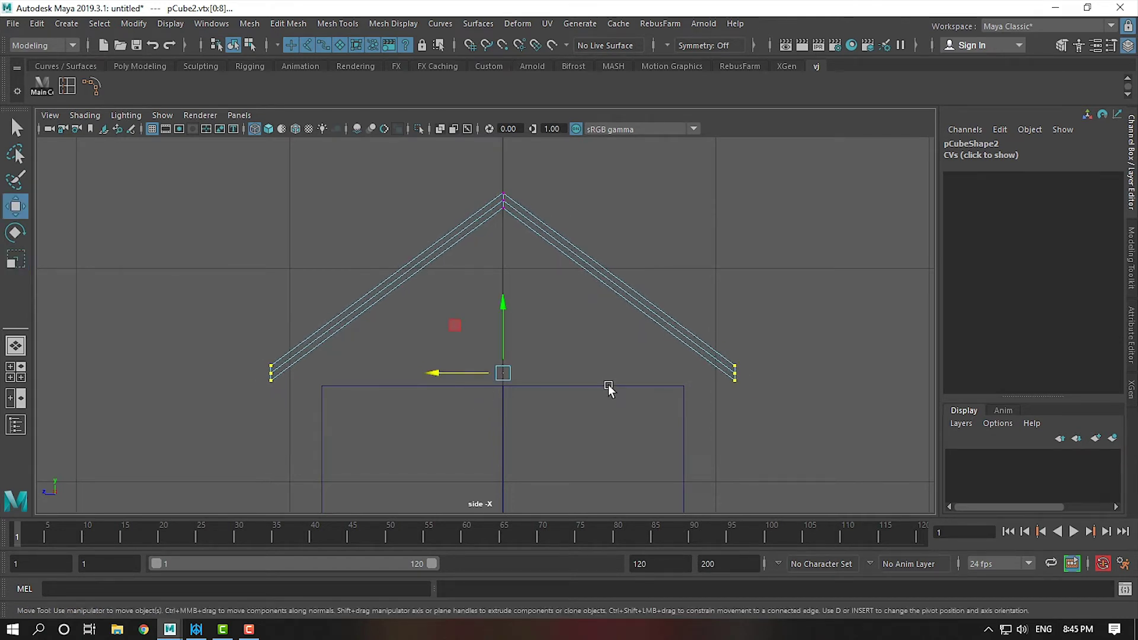
{"action": "left_click", "coordinate": [608, 386]}
{"action": "scroll", "coordinate": [633, 424], "scroll_direction": "down", "scroll_amount": 5}
Step: Widen the lower box under the roof and switch it to vertex editing
{"action": "key", "text": "r"}
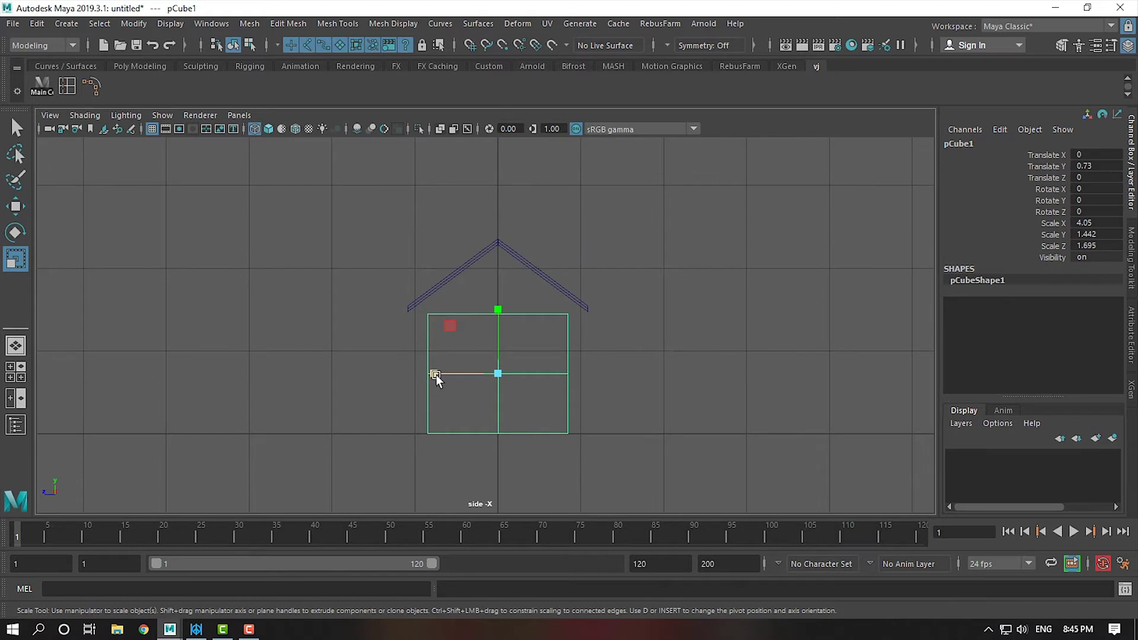
{"action": "left_click_drag", "start_coordinate": [436, 372], "coordinate": [427, 374]}
{"action": "scroll", "coordinate": [590, 368], "scroll_direction": "up", "scroll_amount": 2}
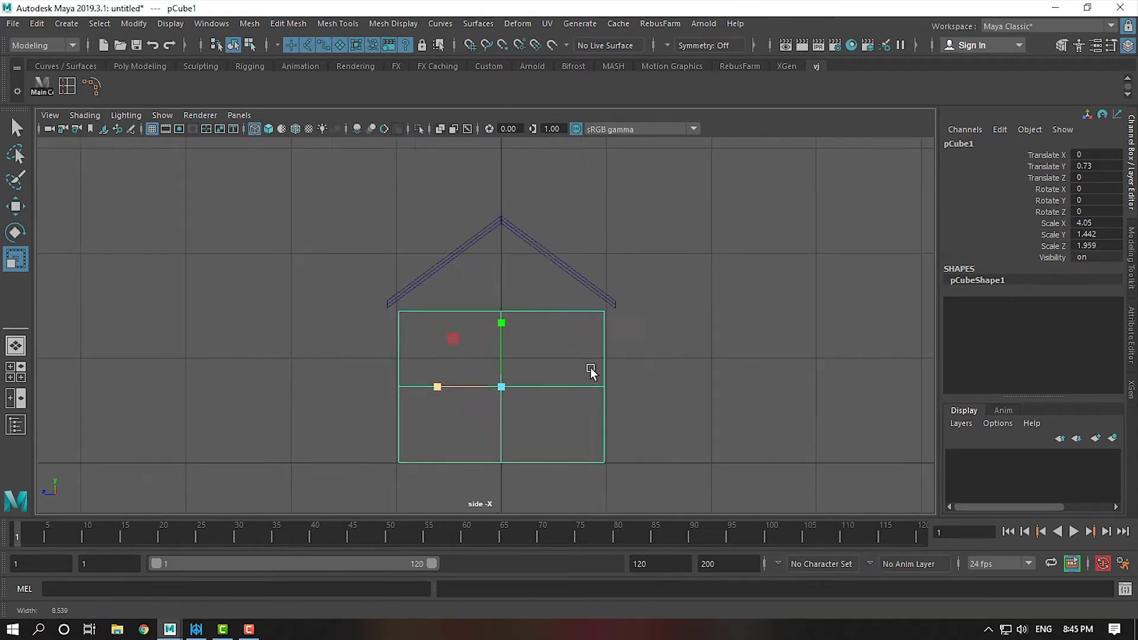
{"action": "right_click", "coordinate": [557, 311]}
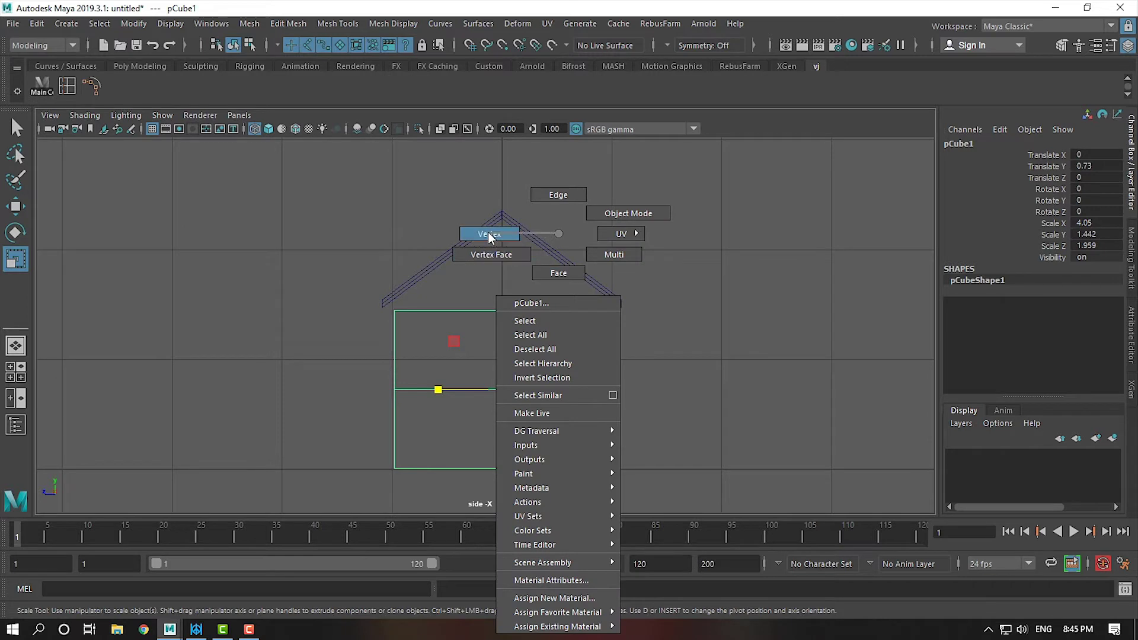
{"action": "left_click", "coordinate": [488, 232]}
{"action": "key", "text": "w"}
Step: Raise the box's eave-level vertices and peak vertices up to meet the roof
{"action": "mouse_move", "coordinate": [477, 278]}
{"action": "left_mouse_down"}
{"action": "mouse_move", "coordinate": [521, 323]}
{"action": "mouse_move", "coordinate": [509, 182]}
{"action": "left_mouse_up"}
{"action": "scroll", "coordinate": [591, 303], "scroll_direction": "up", "scroll_amount": 3}
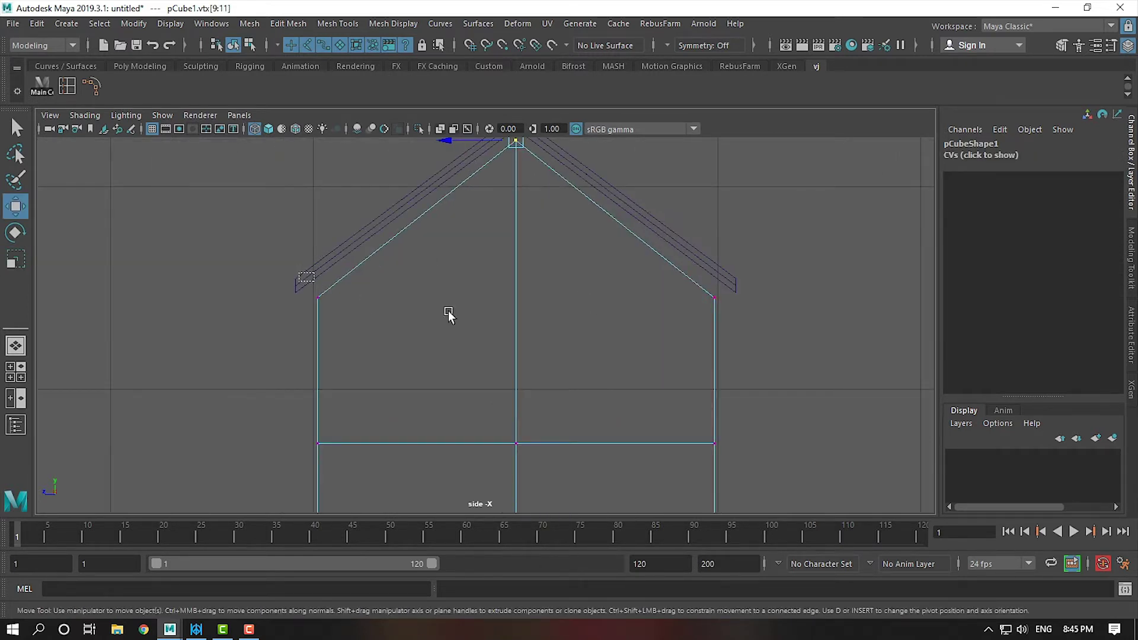
{"action": "left_click_drag", "start_coordinate": [731, 324], "coordinate": [731, 324]}
{"action": "left_click_drag", "start_coordinate": [517, 226], "coordinate": [518, 211]}
{"action": "middle_click_drag", "start_coordinate": [515, 155], "coordinate": [515, 296], "text": "alt"}
{"action": "scroll", "coordinate": [515, 296], "scroll_direction": "up", "scroll_amount": 2}
{"action": "mouse_move", "coordinate": [492, 231]}
{"action": "left_mouse_down"}
{"action": "mouse_move", "coordinate": [524, 213]}
{"action": "mouse_move", "coordinate": [508, 170]}
{"action": "left_mouse_up"}
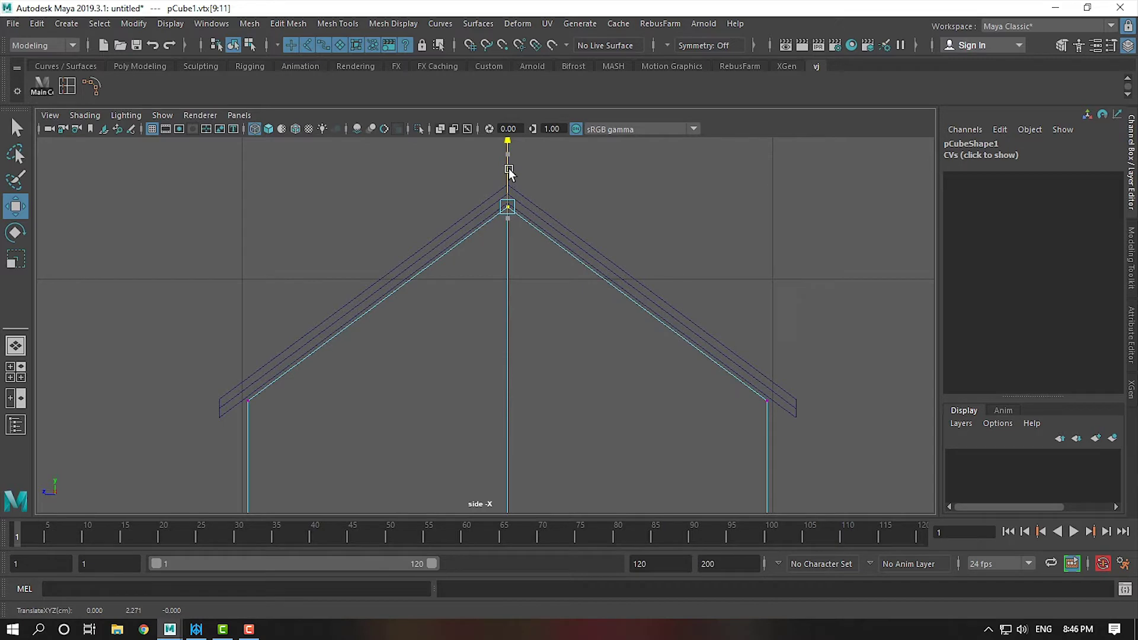
Step: Widen the roof slab pCube2 to Scale X 4.354 in object mode
{"action": "key", "text": "space"}
{"action": "key", "text": "space"}
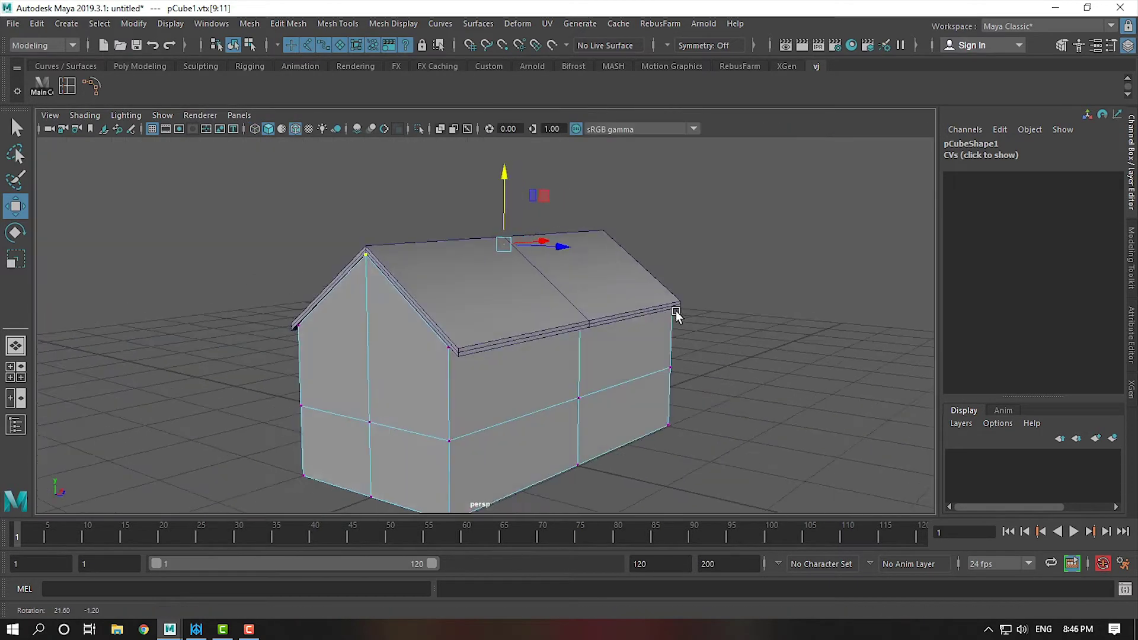
{"action": "key", "text": "F8"}
{"action": "left_click", "coordinate": [557, 318]}
{"action": "key", "text": "r"}
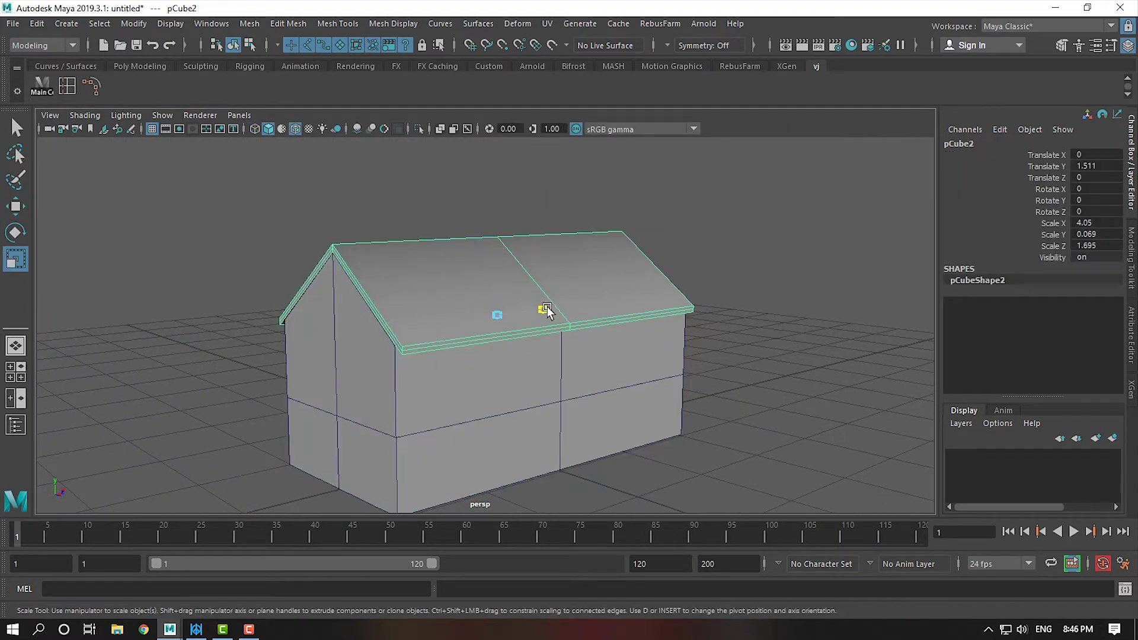
{"action": "left_click_drag", "start_coordinate": [546, 308], "coordinate": [550, 305]}
{"action": "left_click", "coordinate": [751, 319]}
Step: Select the whole house, body and roof, and move it to Translate X 9.912
{"action": "mouse_move", "coordinate": [752, 318]}
{"action": "left_mouse_down", "text": "alt"}
{"action": "mouse_move", "coordinate": [663, 351]}
{"action": "mouse_move", "coordinate": [581, 342]}
{"action": "mouse_move", "coordinate": [684, 309]}
{"action": "mouse_move", "coordinate": [791, 336]}
{"action": "mouse_move", "coordinate": [797, 371]}
{"action": "mouse_move", "coordinate": [627, 346]}
{"action": "mouse_move", "coordinate": [659, 393]}
{"action": "left_mouse_up", "text": "alt"}
{"action": "mouse_move", "coordinate": [659, 394]}
{"action": "right_mouse_down", "text": "alt"}
{"action": "mouse_move", "coordinate": [667, 375]}
{"action": "mouse_move", "coordinate": [713, 435]}
{"action": "mouse_move", "coordinate": [677, 396]}
{"action": "right_mouse_up", "text": "alt"}
{"action": "mouse_move", "coordinate": [677, 396]}
{"action": "left_mouse_down", "text": "alt"}
{"action": "mouse_move", "coordinate": [689, 414]}
{"action": "mouse_move", "coordinate": [680, 442]}
{"action": "mouse_move", "coordinate": [658, 364]}
{"action": "left_mouse_up", "text": "alt"}
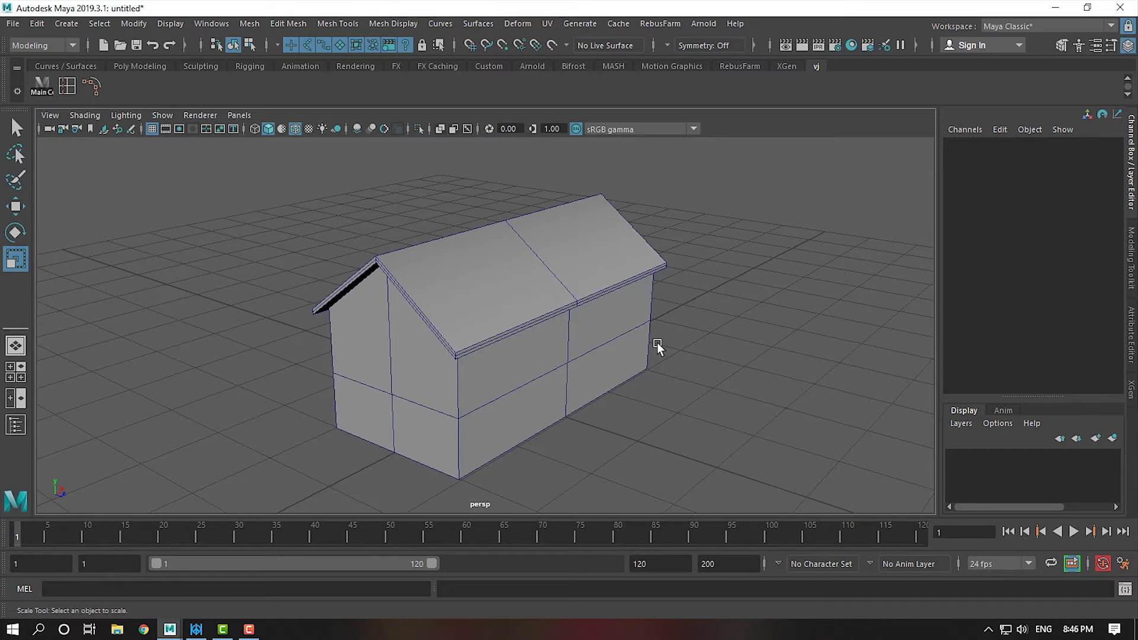
{"action": "left_click", "coordinate": [616, 278]}
{"action": "mouse_move", "coordinate": [554, 325]}
{"action": "left_mouse_down", "text": "alt"}
{"action": "mouse_move", "coordinate": [578, 336]}
{"action": "mouse_move", "coordinate": [592, 365]}
{"action": "mouse_move", "coordinate": [604, 355]}
{"action": "left_mouse_up", "text": "alt"}
{"action": "key", "text": "w"}
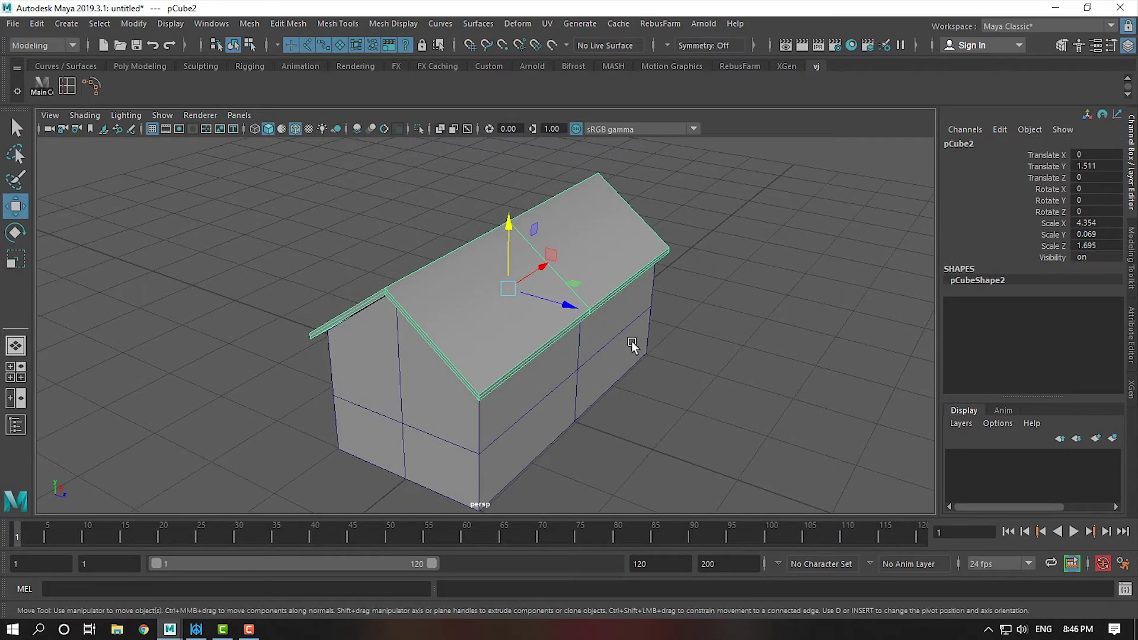
{"action": "right_click_drag", "start_coordinate": [632, 344], "coordinate": [426, 272], "text": "alt"}
{"action": "left_click_drag", "start_coordinate": [716, 439], "coordinate": [716, 439]}
{"action": "left_click_drag", "start_coordinate": [537, 291], "coordinate": [842, 211]}
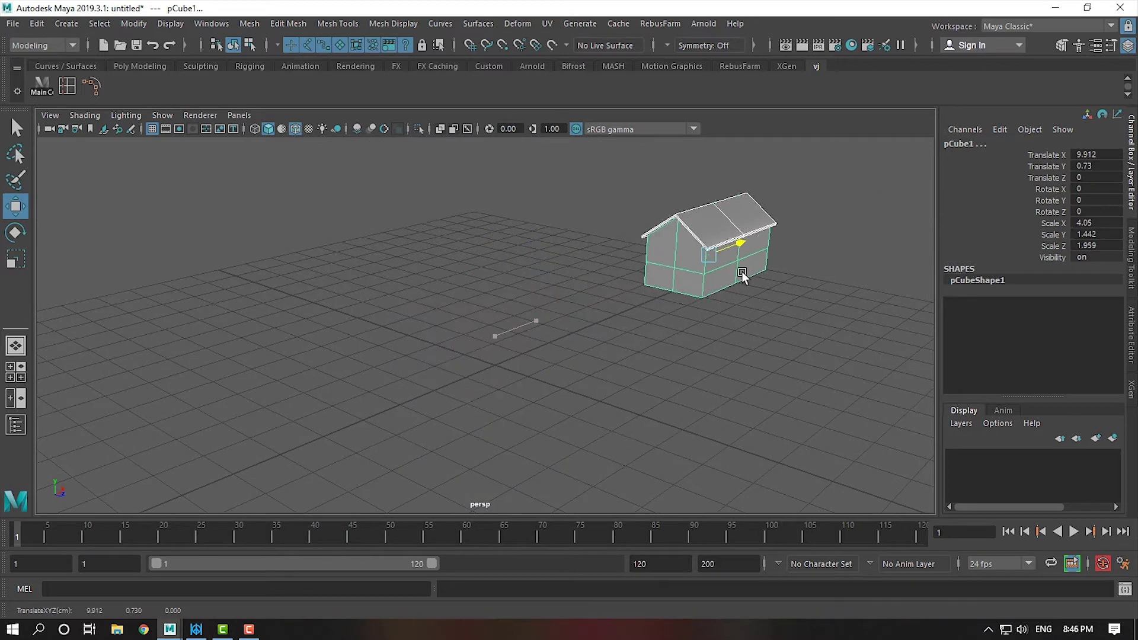
Step: Create a polygon sphere and raise it to Translate Y 0.807
{"action": "left_click", "coordinate": [66, 23]}
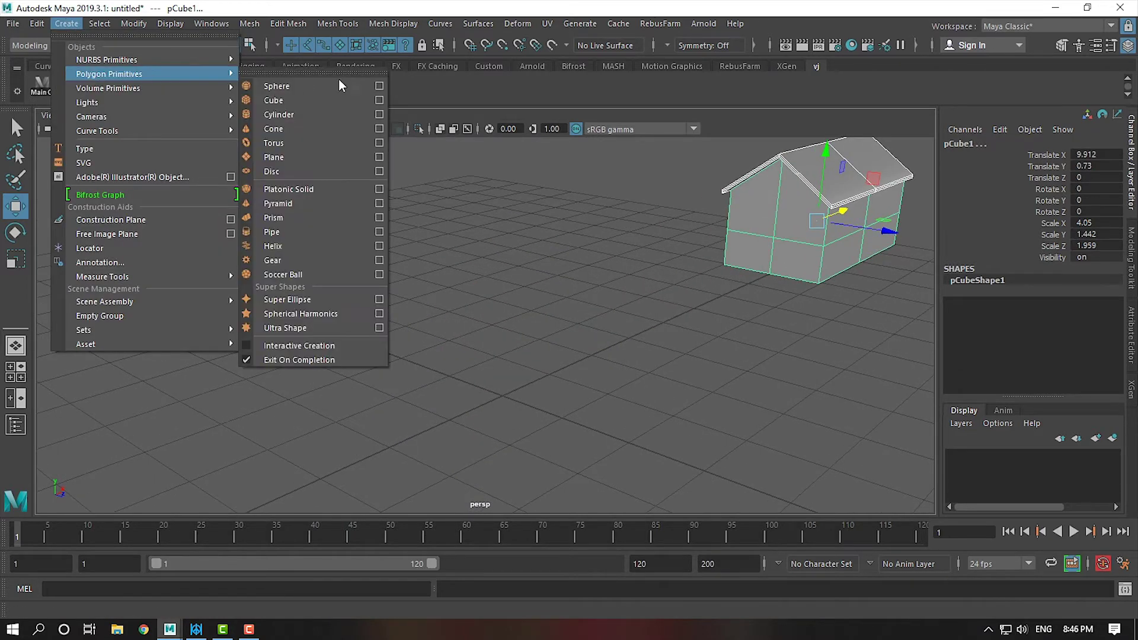
{"action": "left_click", "coordinate": [323, 88]}
{"action": "scroll", "coordinate": [537, 293], "scroll_direction": "up", "scroll_amount": 5}
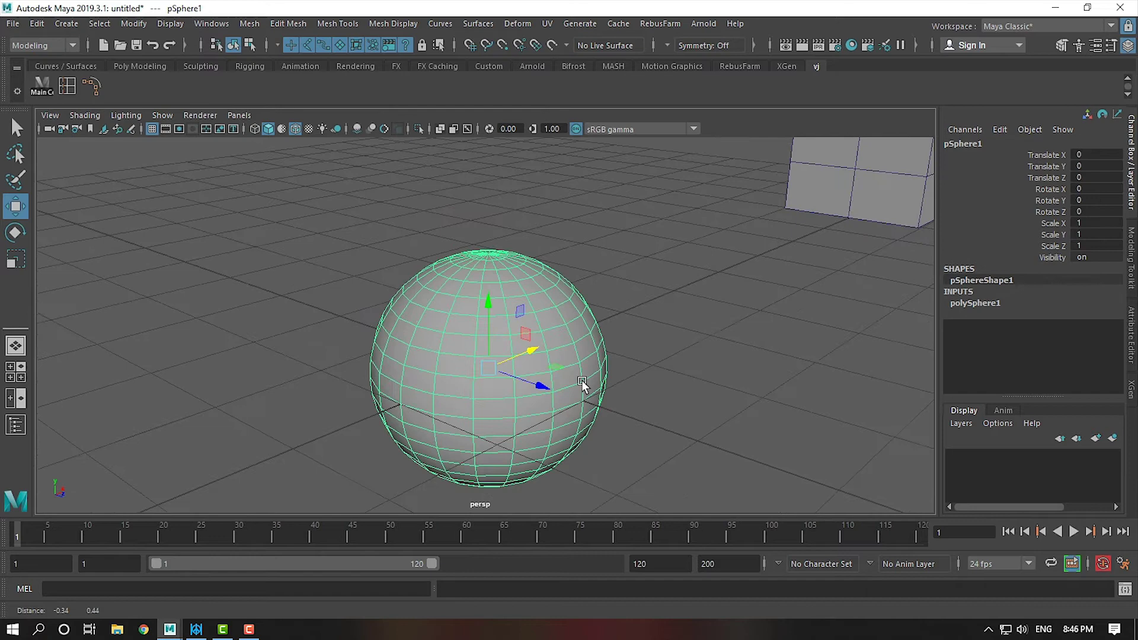
{"action": "left_click_drag", "start_coordinate": [490, 320], "coordinate": [506, 230]}
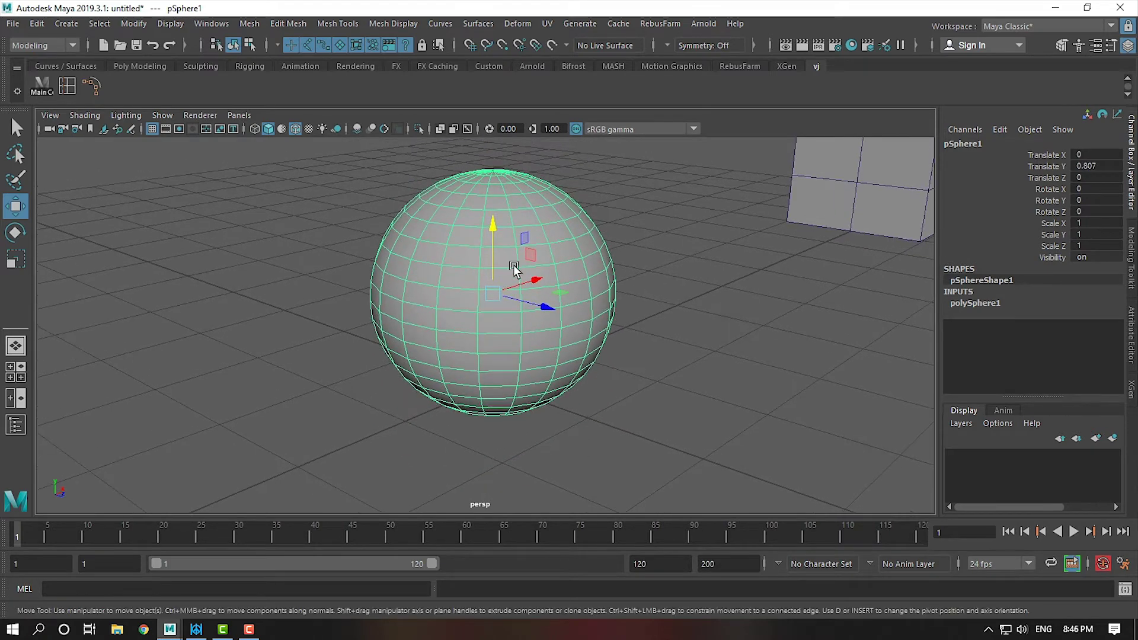
Step: In side view, select the sphere's middle vertex row and scale it outward into a brim
{"action": "right_click_drag", "start_coordinate": [560, 252], "coordinate": [513, 235]}
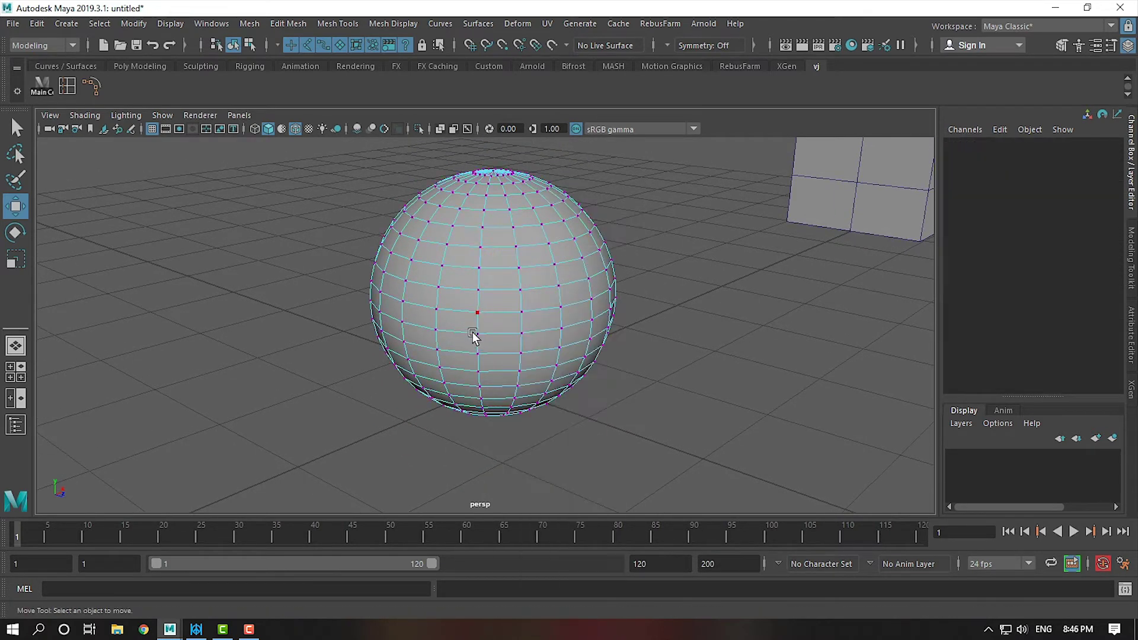
{"action": "left_click_drag", "start_coordinate": [475, 330], "coordinate": [550, 335], "text": "alt"}
{"action": "key", "text": "space"}
{"action": "key", "text": "space"}
{"action": "key", "text": "f"}
{"action": "scroll", "coordinate": [415, 332], "scroll_direction": "up", "scroll_amount": 3}
{"action": "mouse_move", "coordinate": [624, 352]}
{"action": "left_mouse_down"}
{"action": "mouse_move", "coordinate": [631, 357]}
{"action": "mouse_move", "coordinate": [495, 301]}
{"action": "mouse_move", "coordinate": [593, 359]}
{"action": "mouse_move", "coordinate": [535, 309]}
{"action": "mouse_move", "coordinate": [509, 261]}
{"action": "mouse_move", "coordinate": [499, 282]}
{"action": "left_mouse_up"}
{"action": "key", "text": "space"}
{"action": "key", "text": "space"}
{"action": "key", "text": "r"}
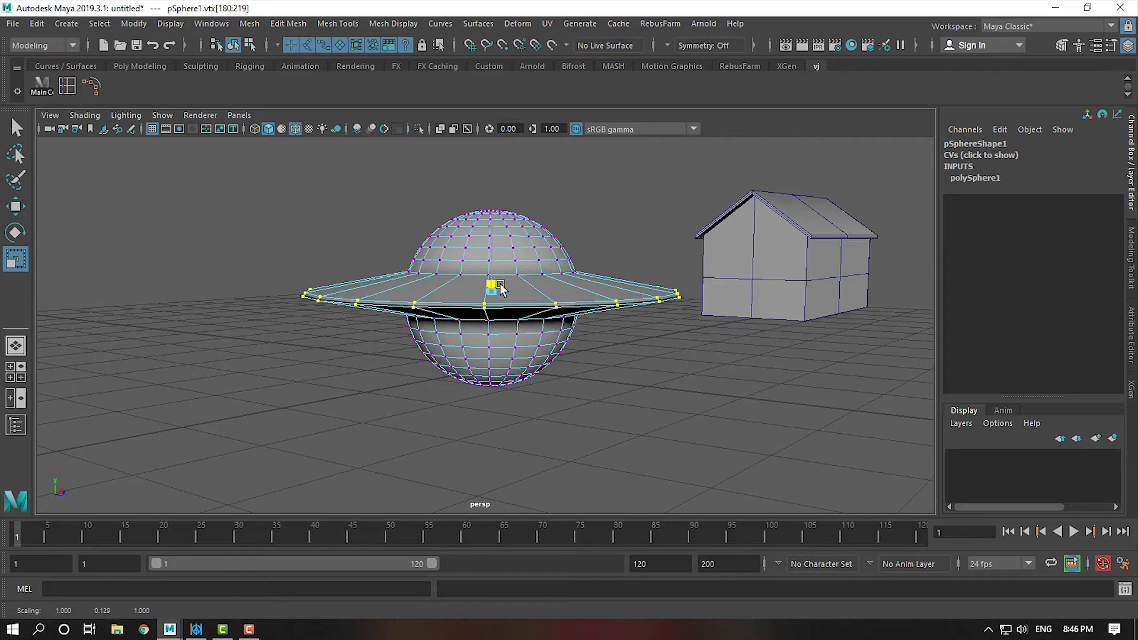
Step: Return to object mode and orbit around to inspect the saucer shape
{"action": "key", "text": "w"}
{"action": "left_click_drag", "start_coordinate": [500, 282], "coordinate": [527, 255], "text": "alt"}
{"action": "right_click_drag", "start_coordinate": [592, 278], "coordinate": [592, 191]}
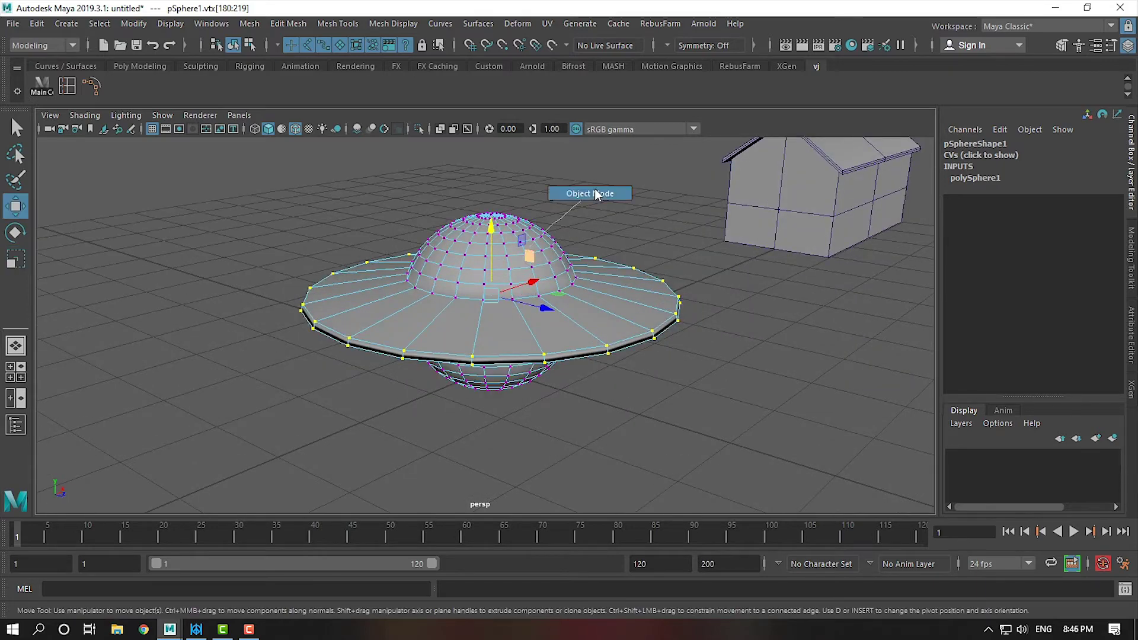
{"action": "mouse_move", "coordinate": [578, 281]}
{"action": "right_mouse_down", "text": "alt"}
{"action": "mouse_move", "coordinate": [670, 385]}
{"action": "mouse_move", "coordinate": [594, 325]}
{"action": "right_mouse_up", "text": "alt"}
{"action": "mouse_move", "coordinate": [595, 326]}
{"action": "left_mouse_down", "text": "alt"}
{"action": "mouse_move", "coordinate": [597, 271]}
{"action": "mouse_move", "coordinate": [603, 346]}
{"action": "left_mouse_up", "text": "alt"}
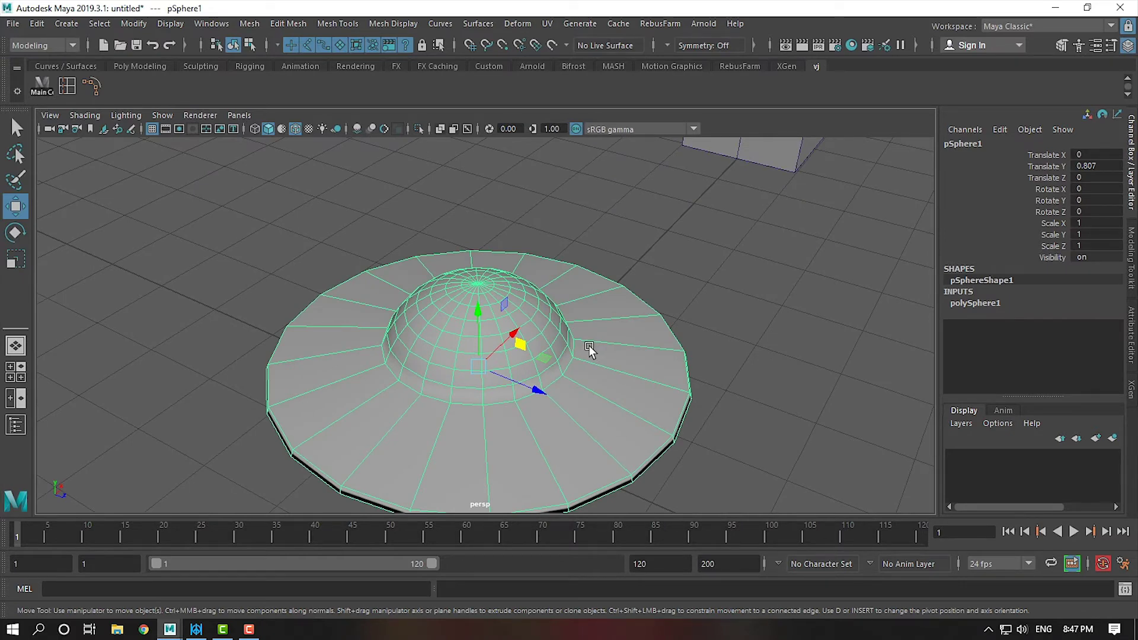
Step: Turn off the wireframe-on-shaded overlay and reselect the saucer
{"action": "left_click", "coordinate": [724, 403]}
{"action": "mouse_move", "coordinate": [723, 403]}
{"action": "left_mouse_down", "text": "alt"}
{"action": "mouse_move", "coordinate": [678, 406]}
{"action": "mouse_move", "coordinate": [514, 291]}
{"action": "left_mouse_up", "text": "alt"}
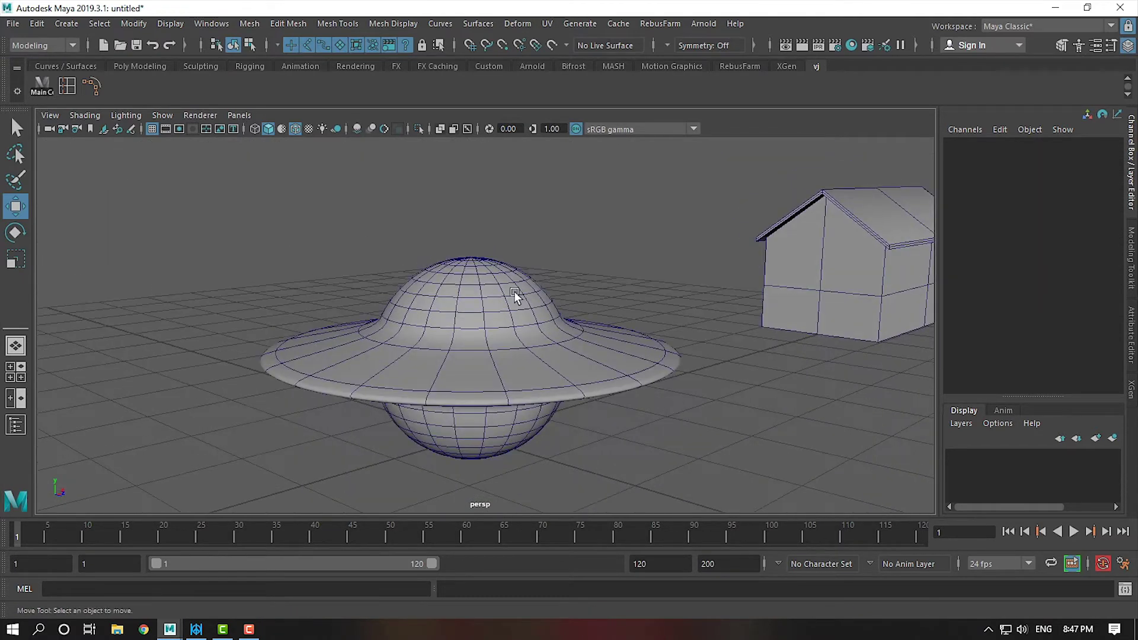
{"action": "left_click", "coordinate": [295, 129]}
{"action": "mouse_move", "coordinate": [548, 371]}
{"action": "left_mouse_down", "text": "alt"}
{"action": "mouse_move", "coordinate": [587, 333]}
{"action": "mouse_move", "coordinate": [599, 279]}
{"action": "mouse_move", "coordinate": [578, 367]}
{"action": "mouse_move", "coordinate": [481, 385]}
{"action": "mouse_move", "coordinate": [472, 463]}
{"action": "mouse_move", "coordinate": [568, 357]}
{"action": "left_mouse_up", "text": "alt"}
{"action": "left_click", "coordinate": [568, 357]}
Step: Select the saucer's faces below the brim in side view and delete them
{"action": "key", "text": "space"}
{"action": "key", "text": "space"}
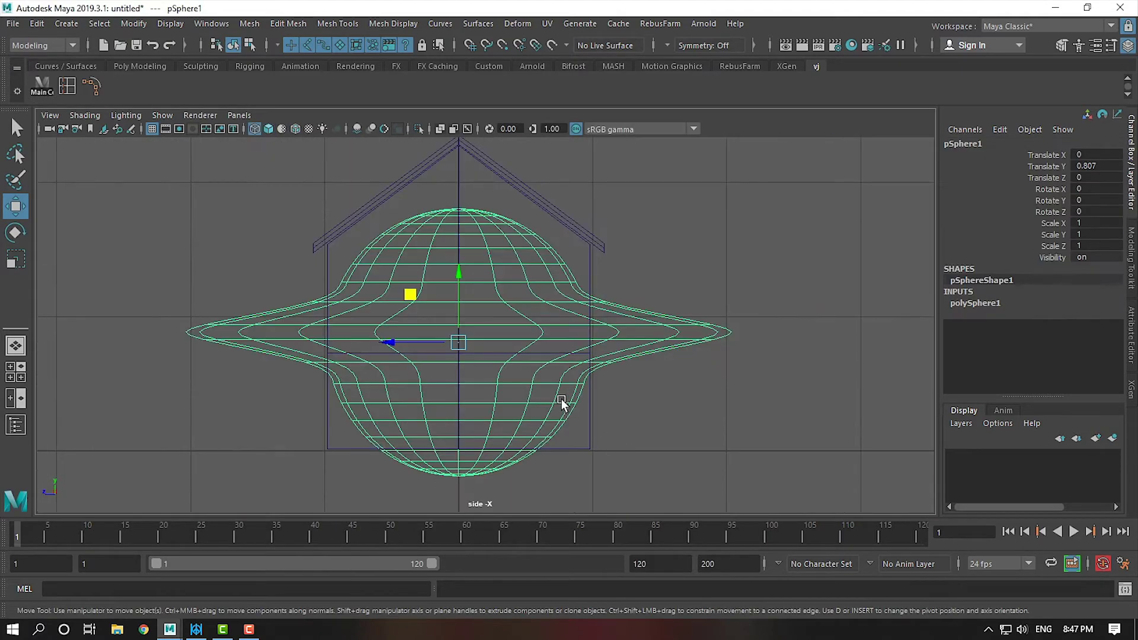
{"action": "right_click_drag", "start_coordinate": [269, 330], "coordinate": [267, 280]}
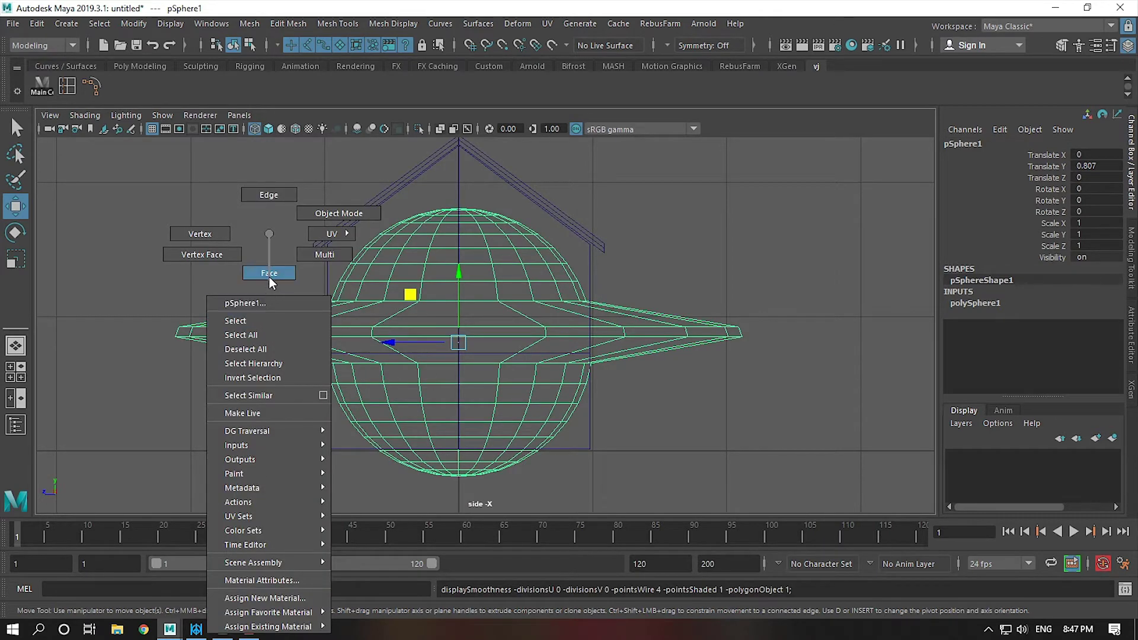
{"action": "left_click_drag", "start_coordinate": [148, 331], "coordinate": [843, 461]}
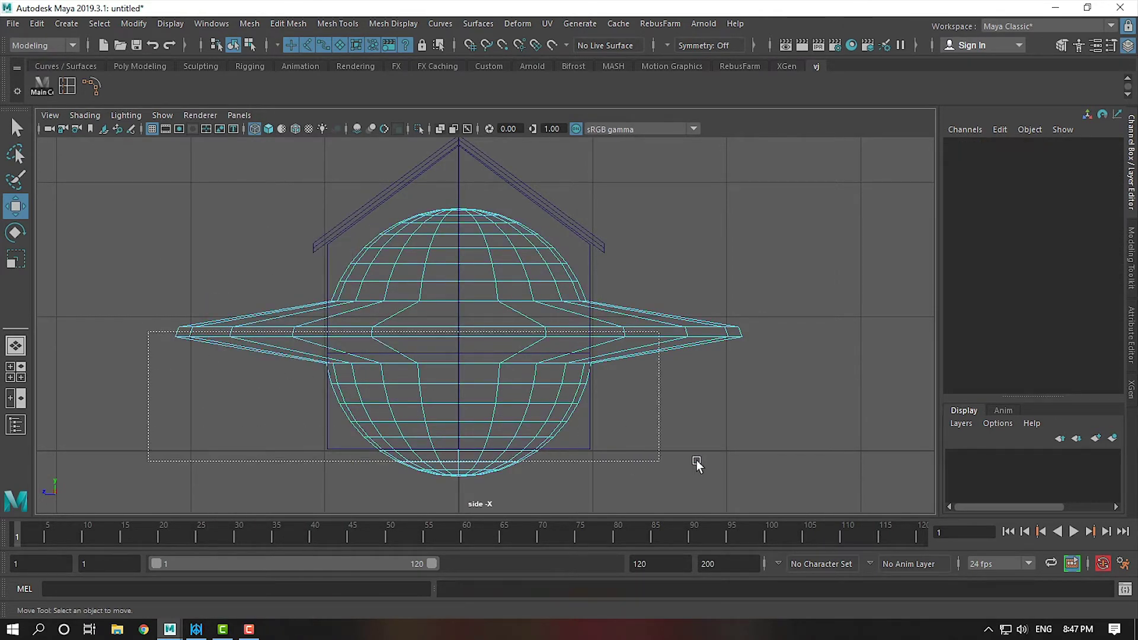
{"action": "key", "text": "space"}
{"action": "key", "text": "space"}
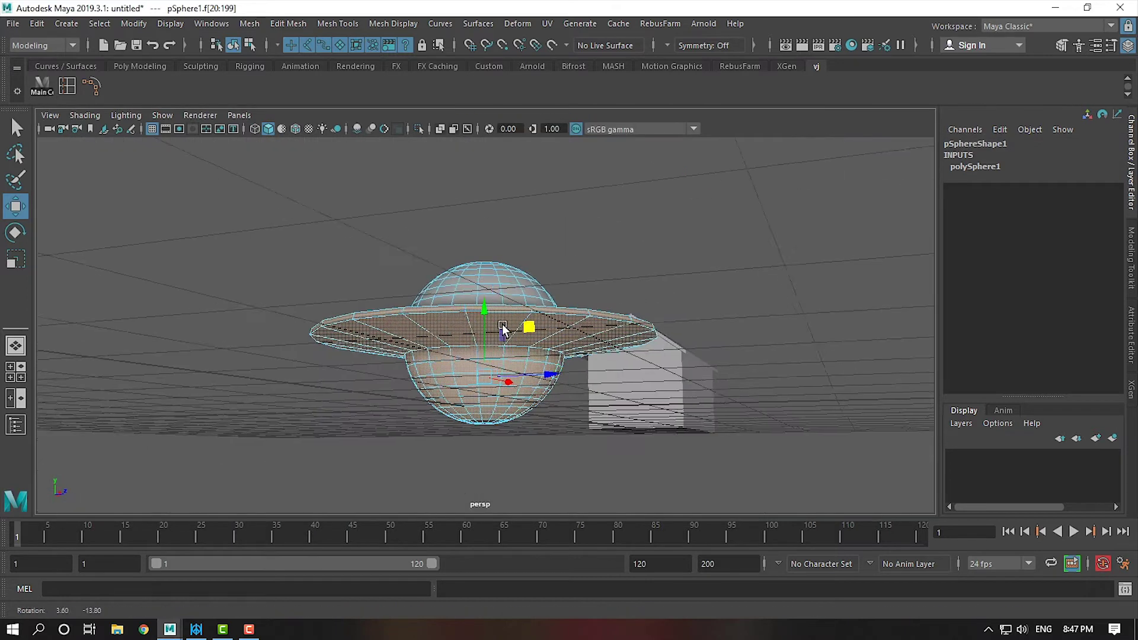
{"action": "key", "text": "Delete"}
{"action": "left_click_drag", "start_coordinate": [581, 404], "coordinate": [525, 430], "text": "alt"}
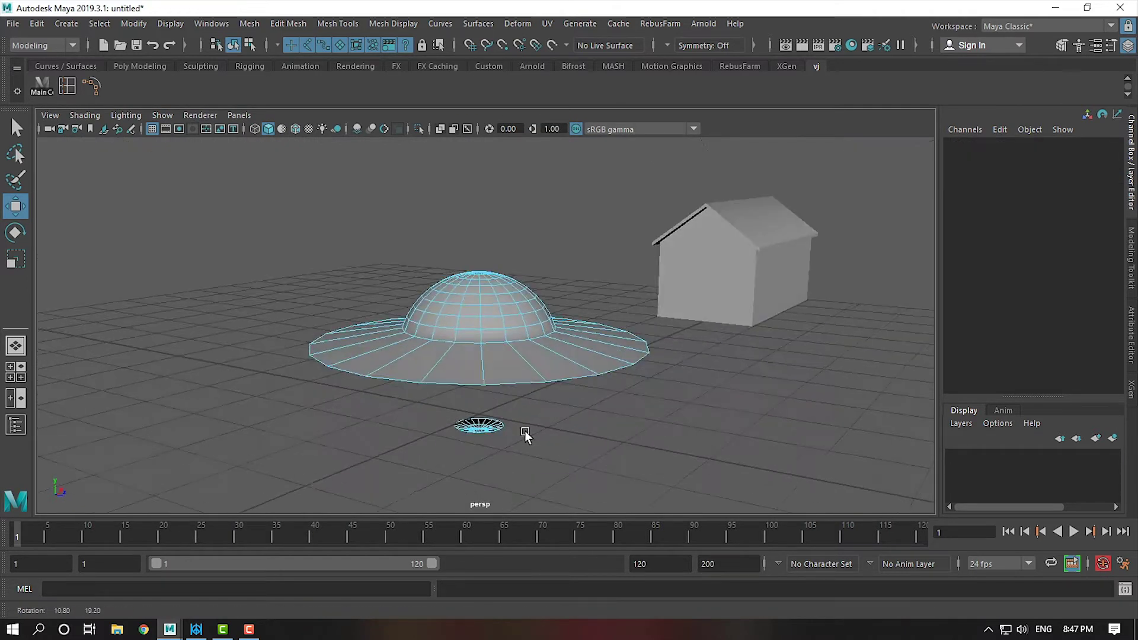
{"action": "left_click", "coordinate": [463, 439]}
Step: Delete the leftover small disk and raise the saucer to Translate Y 1.644
{"action": "key", "text": "Delete"}
{"action": "left_click", "coordinate": [541, 363]}
{"action": "mouse_move", "coordinate": [748, 437]}
{"action": "left_mouse_down", "text": "alt"}
{"action": "mouse_move", "coordinate": [730, 387]}
{"action": "mouse_move", "coordinate": [693, 407]}
{"action": "left_mouse_up", "text": "alt"}
{"action": "left_click_drag", "start_coordinate": [479, 284], "coordinate": [508, 229]}
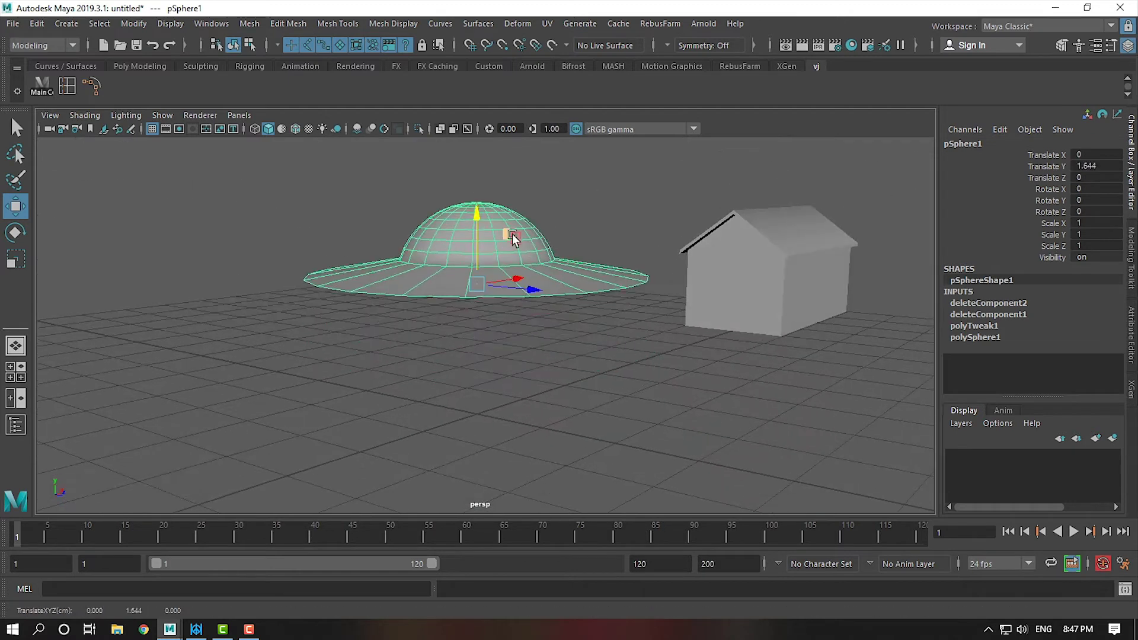
{"action": "left_click", "coordinate": [640, 350]}
{"action": "mouse_move", "coordinate": [641, 349]}
{"action": "left_mouse_down", "text": "alt"}
{"action": "mouse_move", "coordinate": [584, 389]}
{"action": "mouse_move", "coordinate": [589, 457]}
{"action": "mouse_move", "coordinate": [559, 363]}
{"action": "left_mouse_up", "text": "alt"}
Step: Scale the saucer's dome taller along Y
{"action": "left_click", "coordinate": [536, 291]}
{"action": "mouse_move", "coordinate": [569, 314]}
{"action": "left_mouse_down", "text": "alt"}
{"action": "mouse_move", "coordinate": [603, 354]}
{"action": "mouse_move", "coordinate": [538, 301]}
{"action": "left_mouse_up", "text": "alt"}
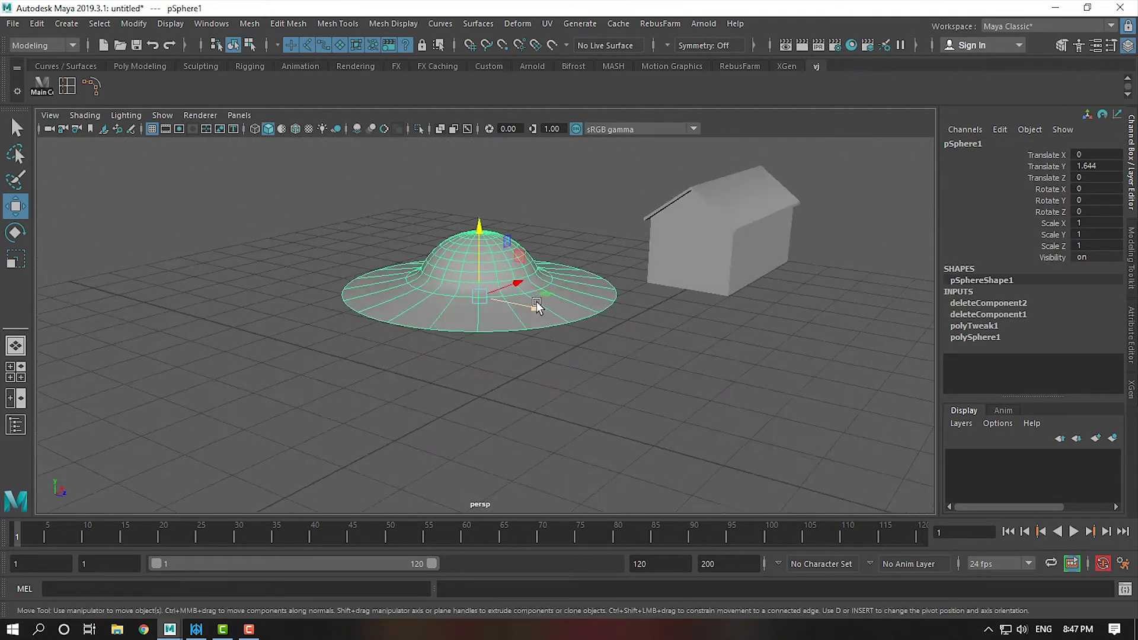
{"action": "key", "text": "r"}
{"action": "left_click_drag", "start_coordinate": [478, 230], "coordinate": [485, 178]}
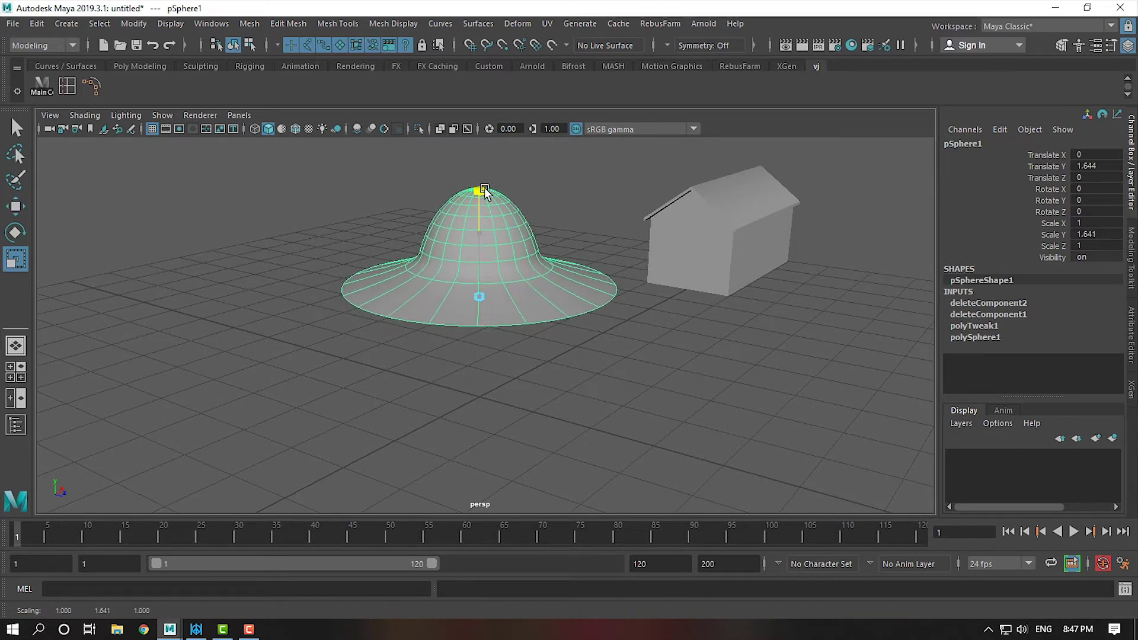
{"action": "left_click", "coordinate": [585, 318]}
{"action": "right_click_drag", "start_coordinate": [585, 317], "coordinate": [567, 336], "text": "alt"}
{"action": "mouse_move", "coordinate": [567, 336]}
{"action": "left_mouse_down", "text": "alt"}
{"action": "mouse_move", "coordinate": [504, 357]}
{"action": "mouse_move", "coordinate": [574, 362]}
{"action": "mouse_move", "coordinate": [503, 299]}
{"action": "left_mouse_up", "text": "alt"}
Step: Turn the wireframe overlay back on, slide the saucer back along Z and tilt it
{"action": "left_click", "coordinate": [504, 300]}
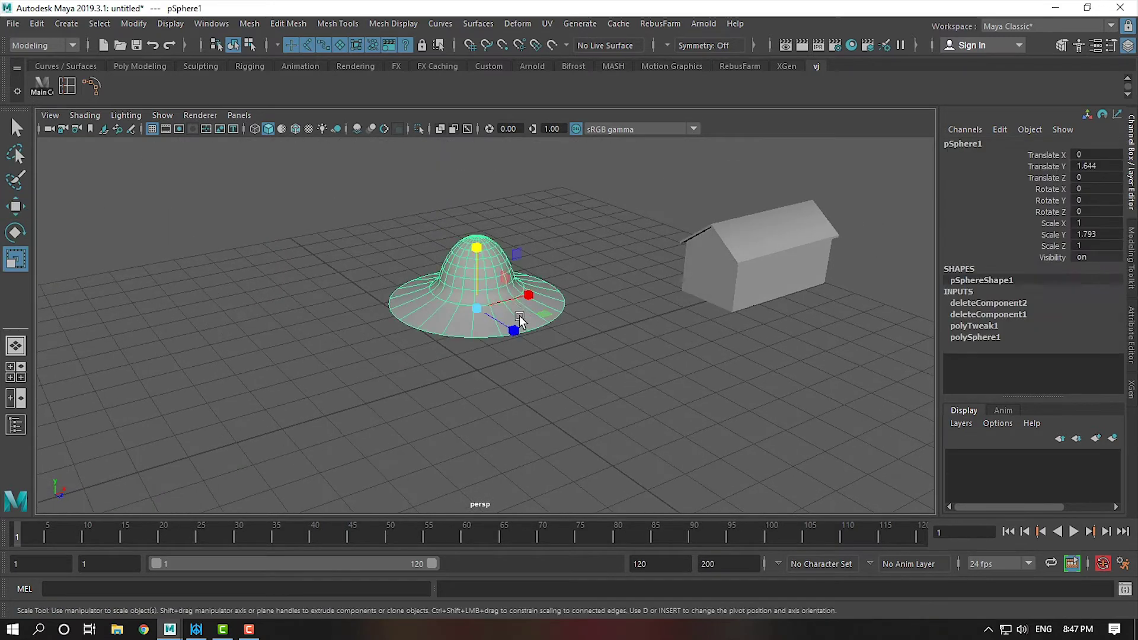
{"action": "left_click", "coordinate": [296, 130]}
{"action": "mouse_move", "coordinate": [382, 251]}
{"action": "left_mouse_down", "text": "alt"}
{"action": "mouse_move", "coordinate": [532, 336]}
{"action": "mouse_move", "coordinate": [622, 251]}
{"action": "left_mouse_up", "text": "alt"}
{"action": "key", "text": "w"}
{"action": "mouse_move", "coordinate": [622, 296]}
{"action": "left_mouse_down"}
{"action": "mouse_move", "coordinate": [557, 248]}
{"action": "mouse_move", "coordinate": [547, 216]}
{"action": "mouse_move", "coordinate": [613, 277]}
{"action": "left_mouse_up"}
{"action": "mouse_move", "coordinate": [566, 240]}
{"action": "left_mouse_down"}
{"action": "mouse_move", "coordinate": [538, 236]}
{"action": "mouse_move", "coordinate": [528, 272]}
{"action": "mouse_move", "coordinate": [567, 320]}
{"action": "mouse_move", "coordinate": [494, 283]}
{"action": "mouse_move", "coordinate": [541, 255]}
{"action": "mouse_move", "coordinate": [605, 321]}
{"action": "left_mouse_up"}
{"action": "key", "text": "e"}
{"action": "key", "text": "w"}
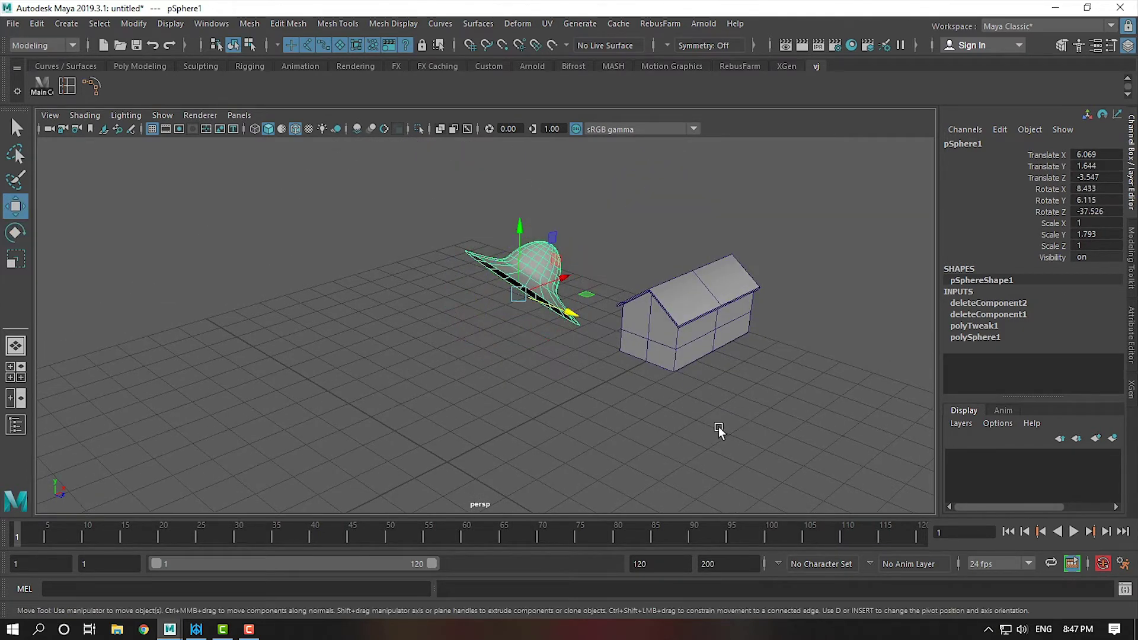
Step: Marquee-select the saucer and the house and delete them
{"action": "left_click", "coordinate": [719, 426]}
{"action": "left_click_drag", "start_coordinate": [719, 425], "coordinate": [683, 403], "text": "alt"}
{"action": "left_click", "coordinate": [556, 310]}
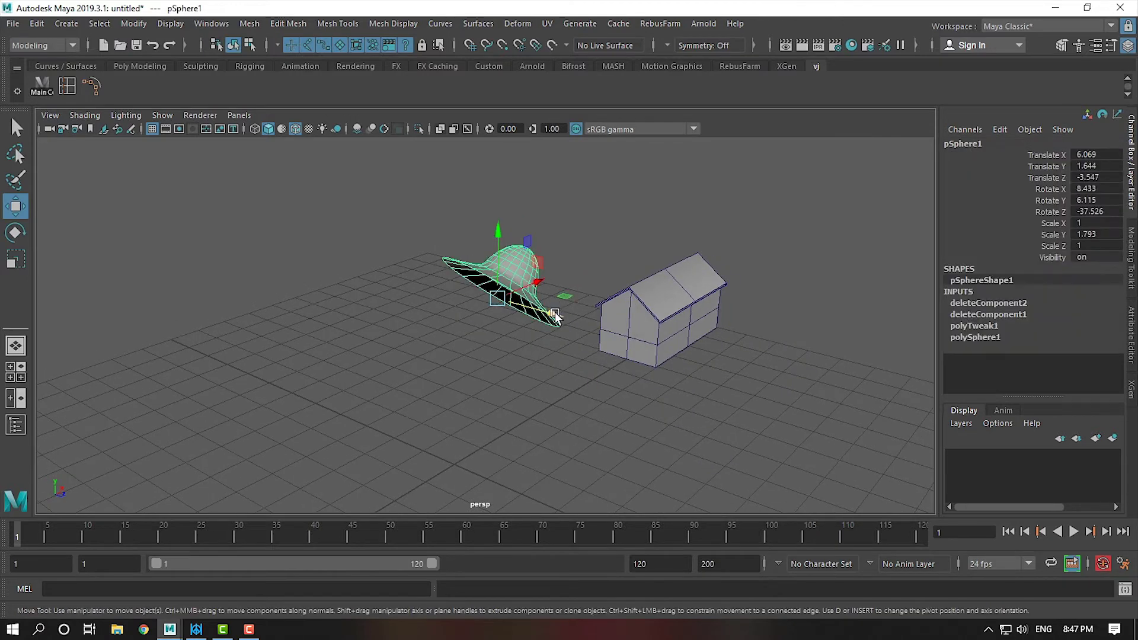
{"action": "left_click_drag", "start_coordinate": [103, 204], "coordinate": [926, 508]}
{"action": "key", "text": "Delete"}
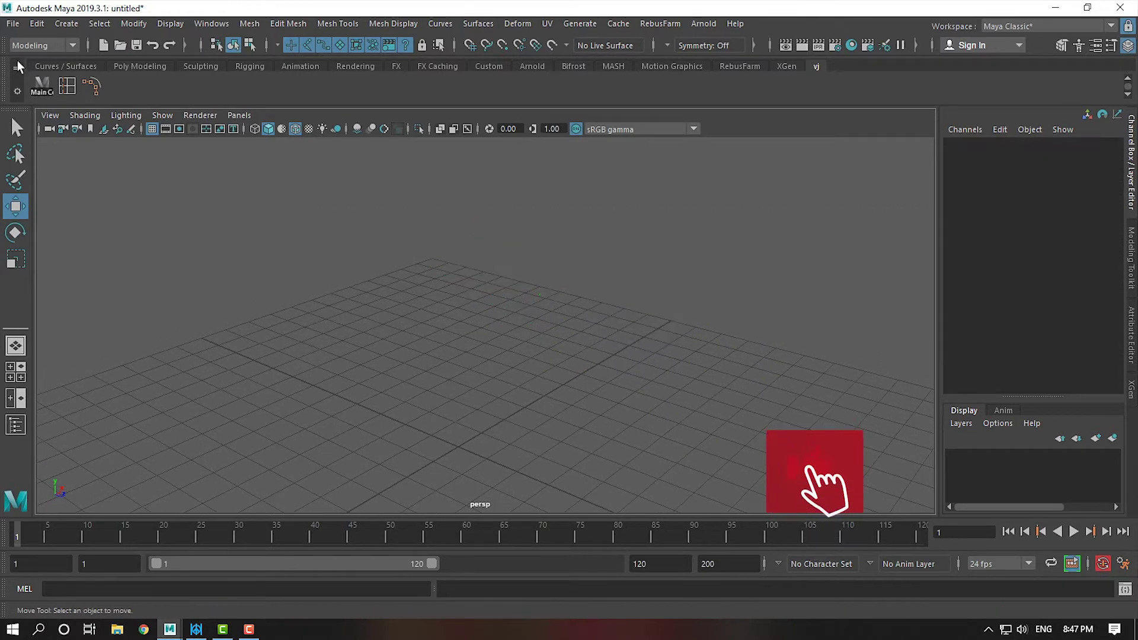
Step: Create a polygon cube and raise it above the grid to Translate Y 0.534
{"action": "left_click", "coordinate": [66, 23]}
{"action": "left_click", "coordinate": [279, 102]}
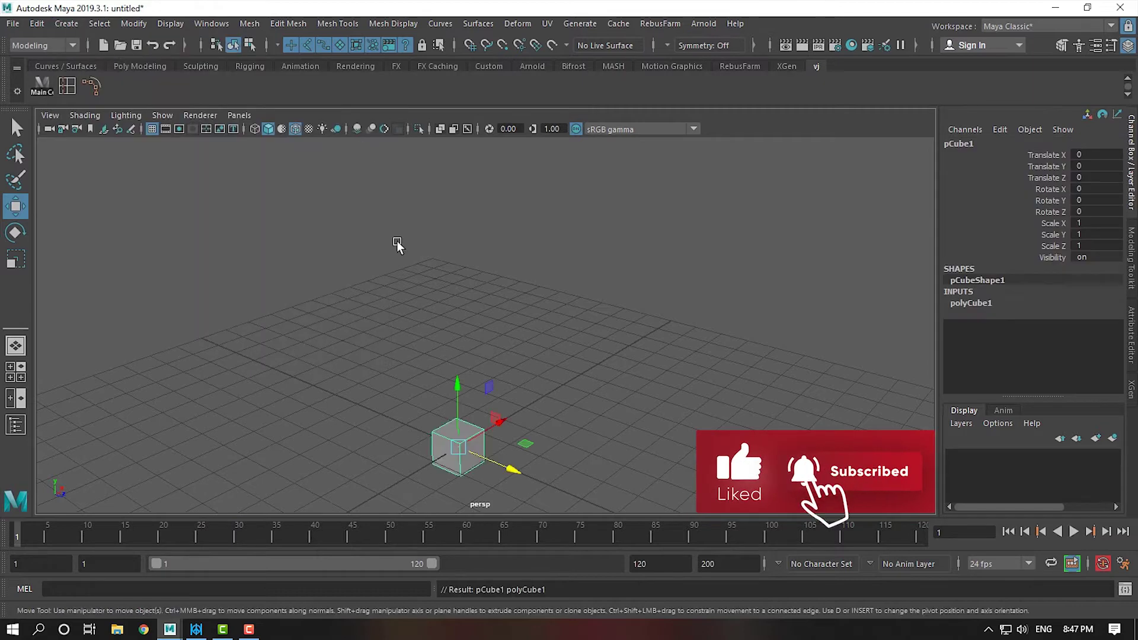
{"action": "scroll", "coordinate": [533, 367], "scroll_direction": "up", "scroll_amount": 3}
{"action": "scroll", "coordinate": [474, 355], "scroll_direction": "up", "scroll_amount": 2}
{"action": "left_click_drag", "start_coordinate": [438, 303], "coordinate": [436, 250]}
{"action": "scroll", "coordinate": [474, 385], "scroll_direction": "up", "scroll_amount": 3}
{"action": "mouse_move", "coordinate": [482, 424]}
{"action": "left_mouse_down", "text": "alt"}
{"action": "mouse_move", "coordinate": [483, 356]}
{"action": "mouse_move", "coordinate": [525, 363]}
{"action": "mouse_move", "coordinate": [524, 330]}
{"action": "mouse_move", "coordinate": [525, 407]}
{"action": "mouse_move", "coordinate": [527, 359]}
{"action": "left_mouse_up", "text": "alt"}
{"action": "scroll", "coordinate": [527, 360], "scroll_direction": "up", "scroll_amount": 2}
Step: Set the cube's Subdivisions Width, Height and Depth to 3
{"action": "left_click", "coordinate": [974, 302]}
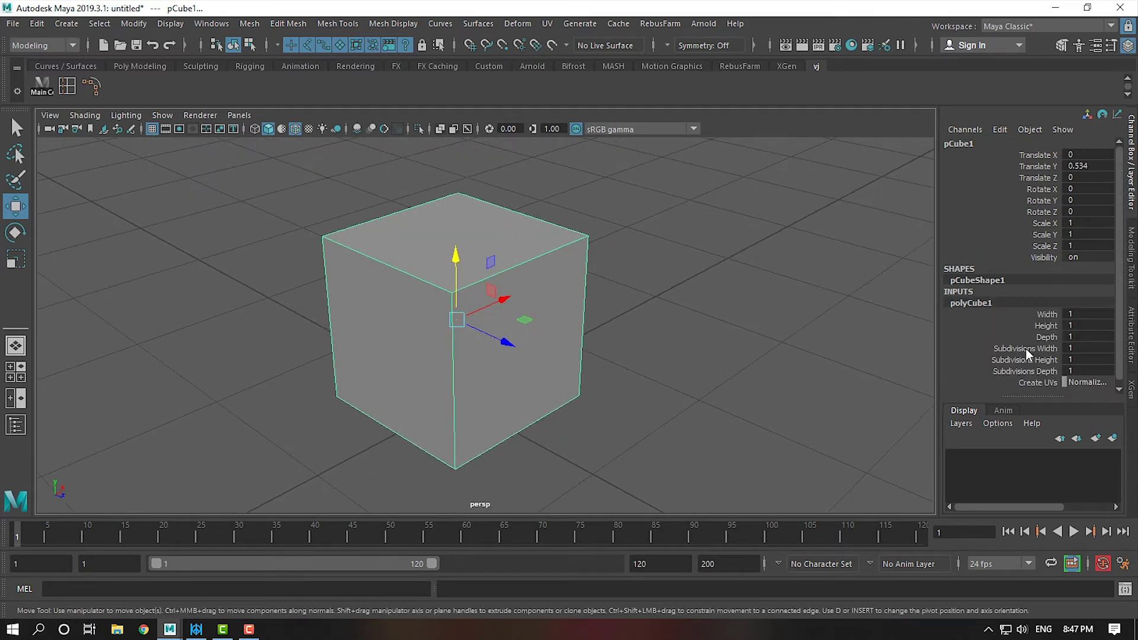
{"action": "left_click_drag", "start_coordinate": [1026, 350], "coordinate": [1027, 369]}
{"action": "middle_click_drag", "start_coordinate": [556, 358], "coordinate": [571, 356]}
{"action": "scroll", "coordinate": [596, 338], "scroll_direction": "down", "scroll_amount": 1}
{"action": "key", "text": "w"}
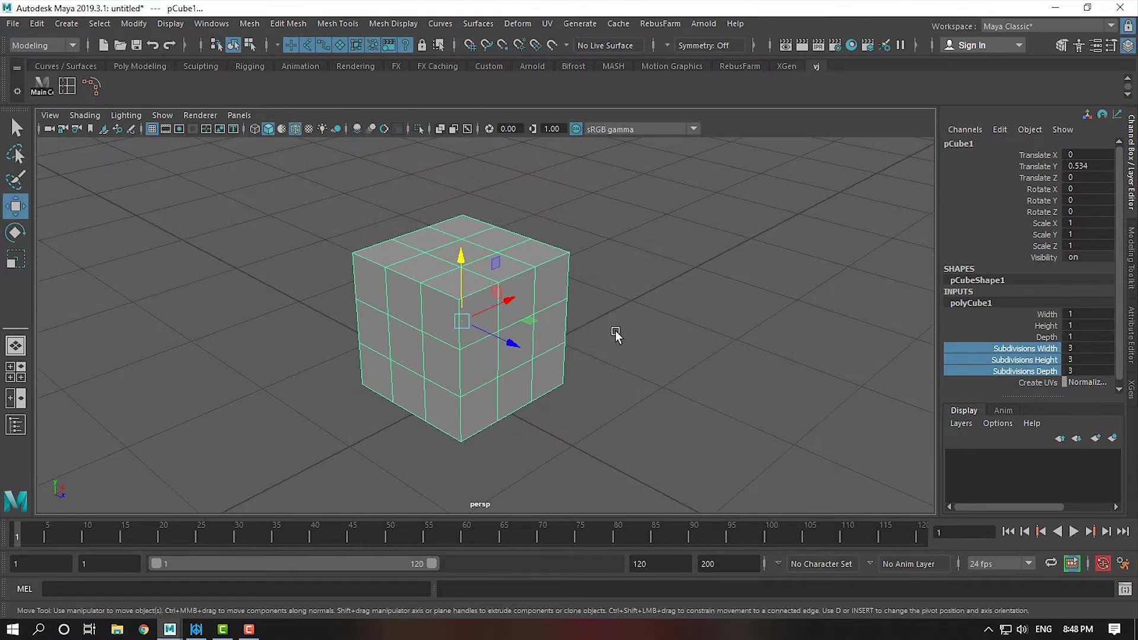
{"action": "left_click", "coordinate": [620, 323]}
{"action": "left_click", "coordinate": [501, 339]}
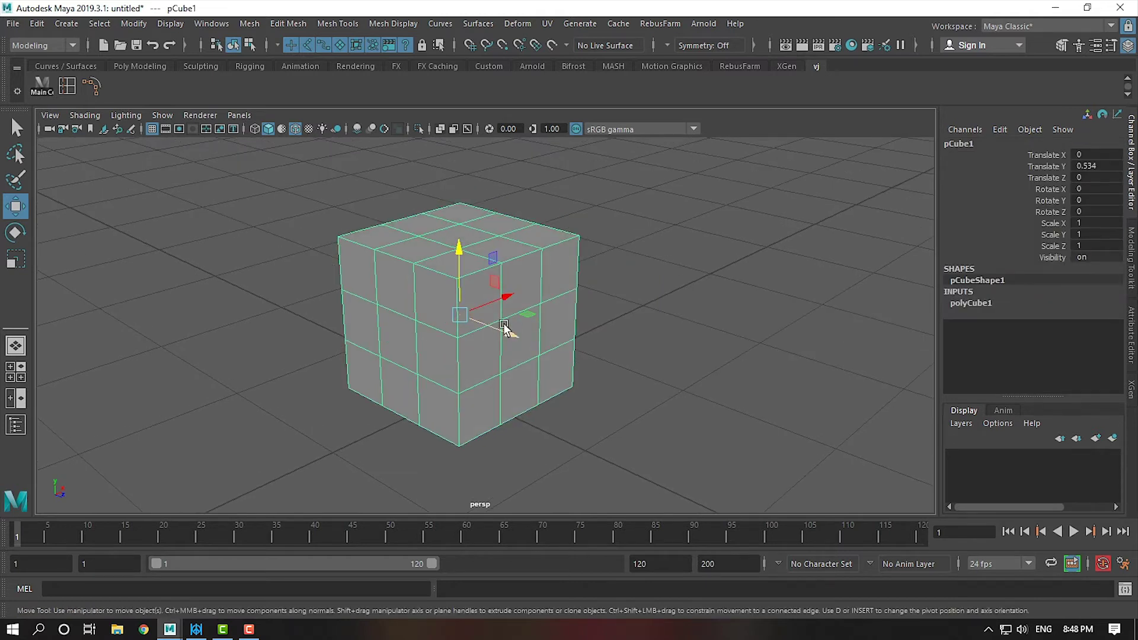
{"action": "left_click", "coordinate": [54, 46]}
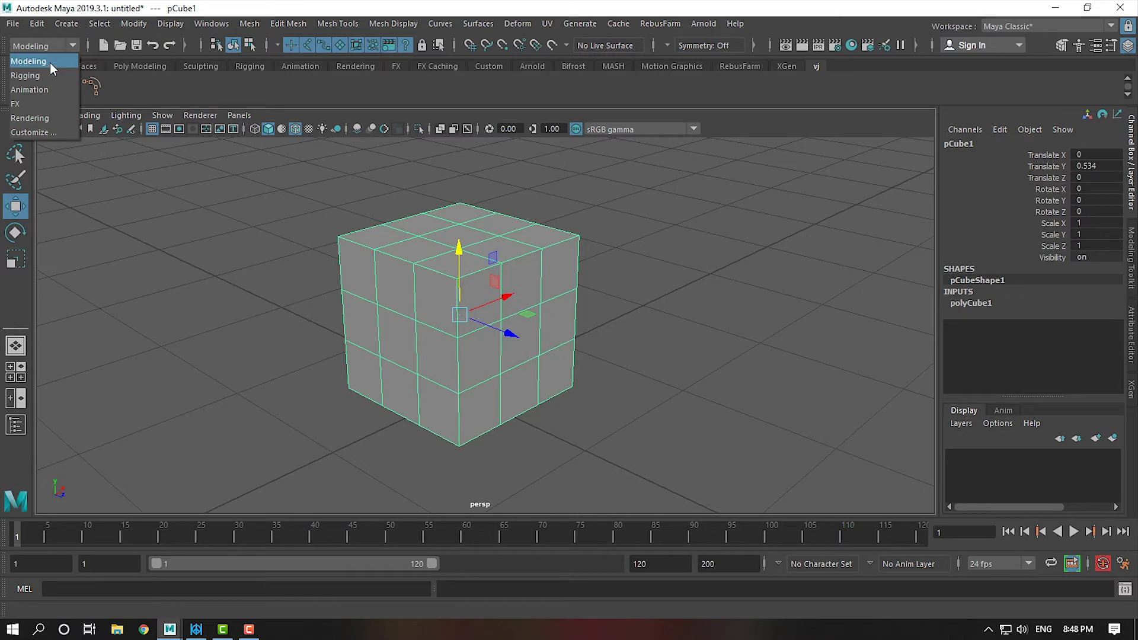
{"action": "left_click", "coordinate": [50, 62]}
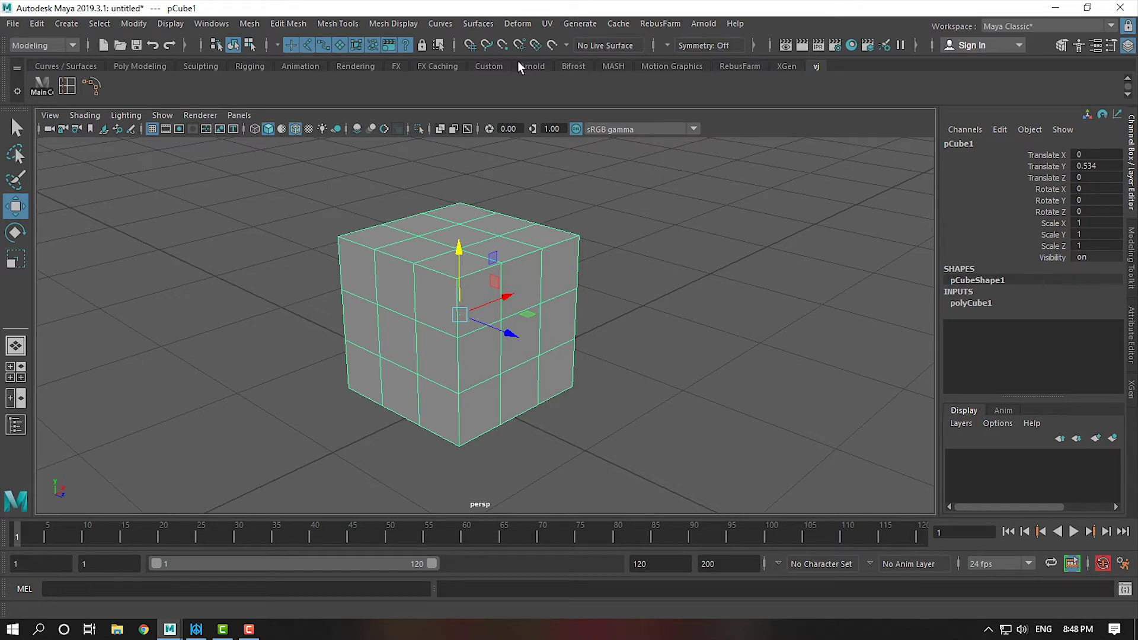
{"action": "left_click", "coordinate": [251, 24]}
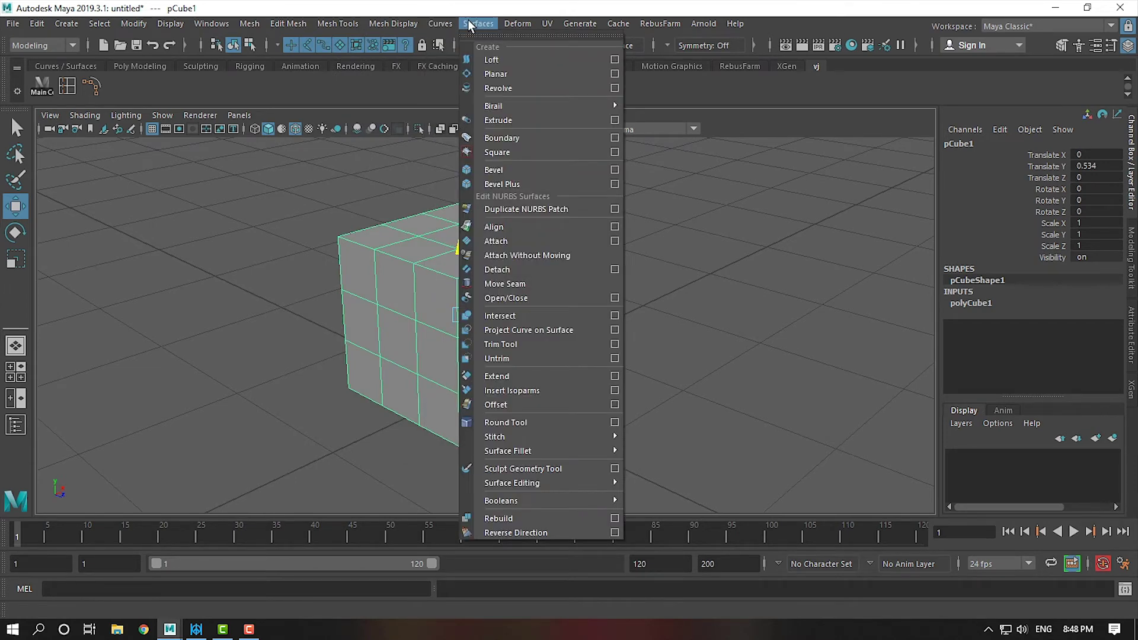
{"action": "left_click", "coordinate": [700, 228]}
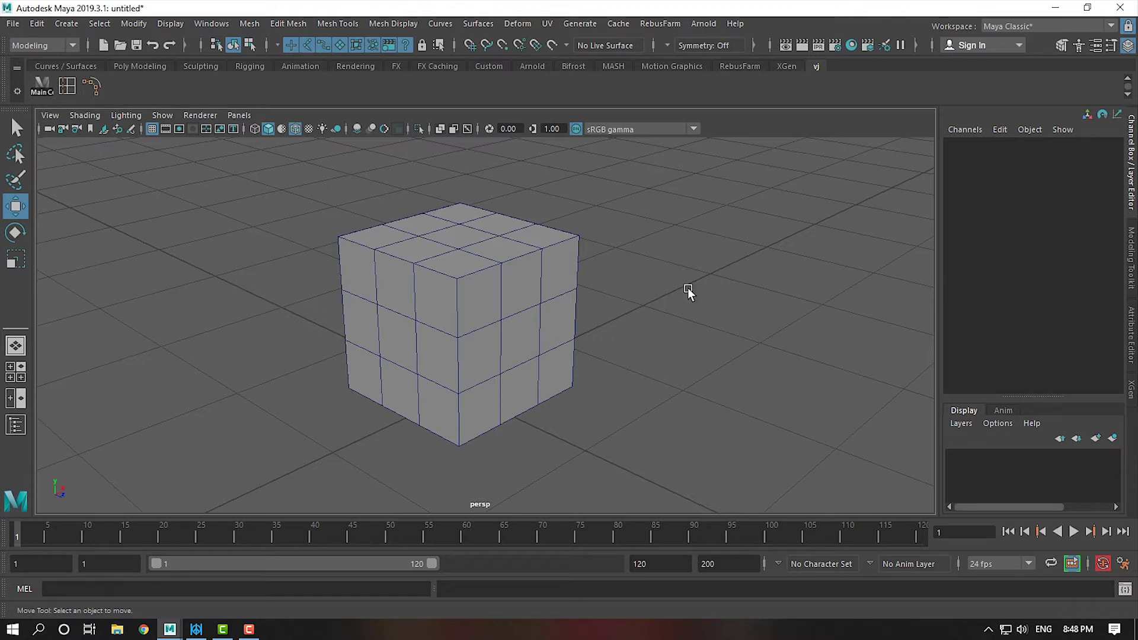
{"action": "mouse_move", "coordinate": [692, 343]}
{"action": "left_mouse_down", "text": "alt"}
{"action": "mouse_move", "coordinate": [602, 315]}
{"action": "mouse_move", "coordinate": [619, 383]}
{"action": "left_mouse_up", "text": "alt"}
Step: Select the cube and browse the Mesh menu without applying anything
{"action": "left_click", "coordinate": [527, 354]}
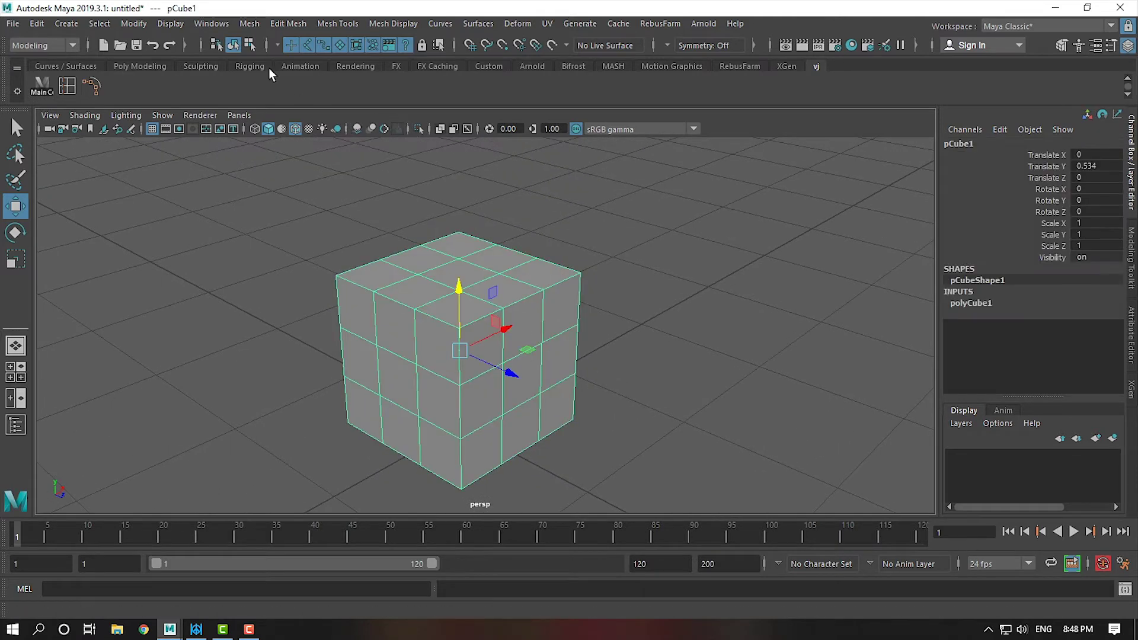
{"action": "left_click", "coordinate": [288, 24]}
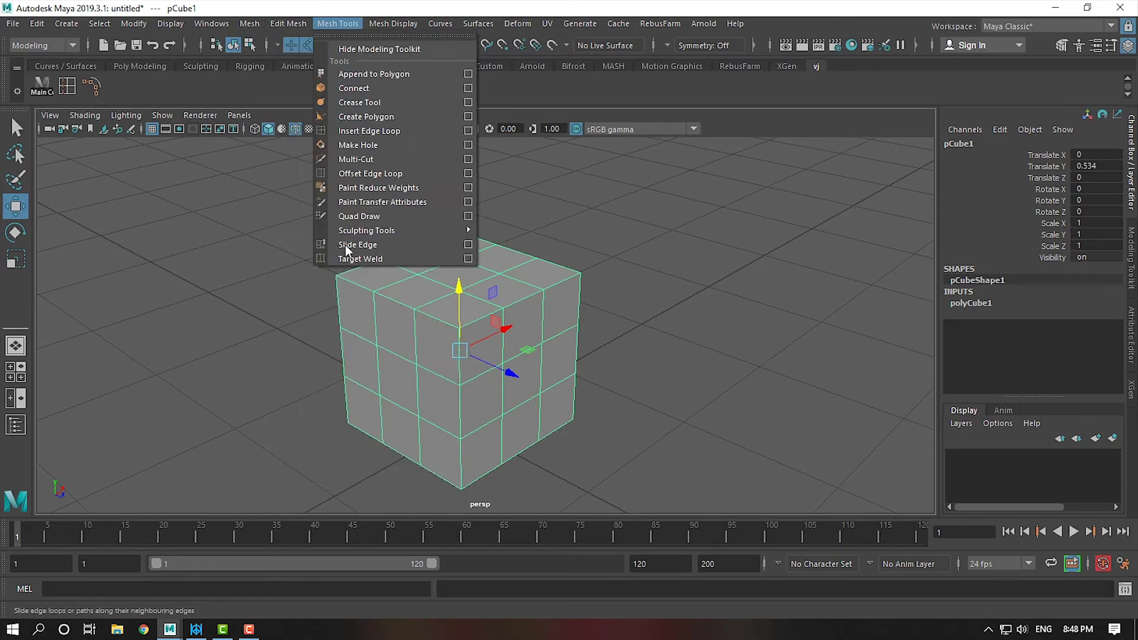
{"action": "mouse_move", "coordinate": [286, 322]}
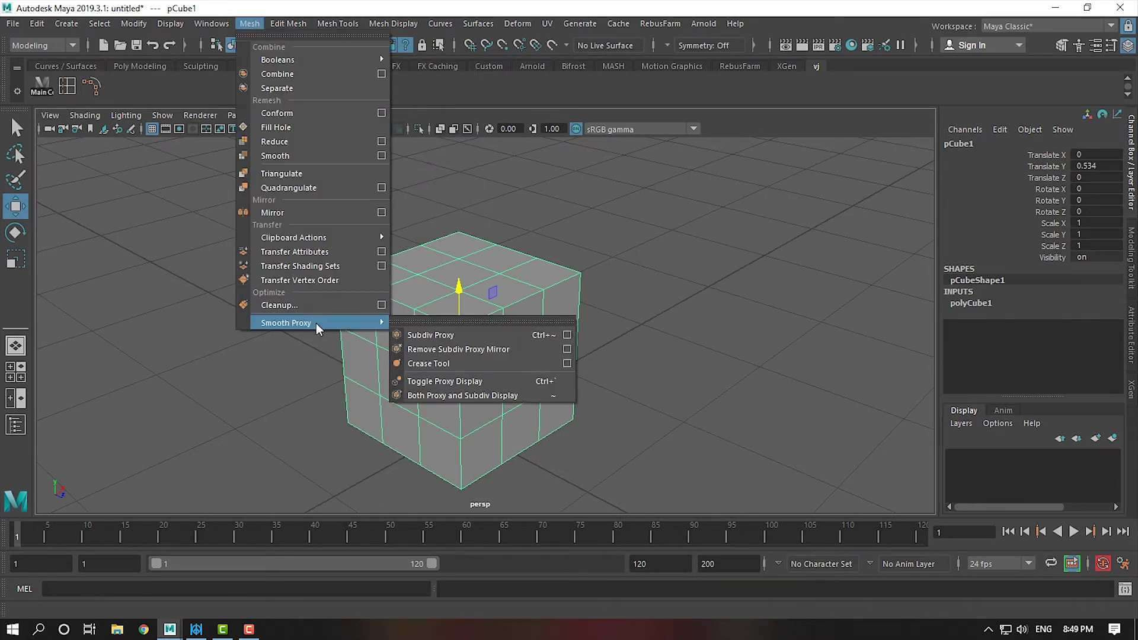
{"action": "left_click", "coordinate": [638, 207]}
{"action": "left_click", "coordinate": [525, 332]}
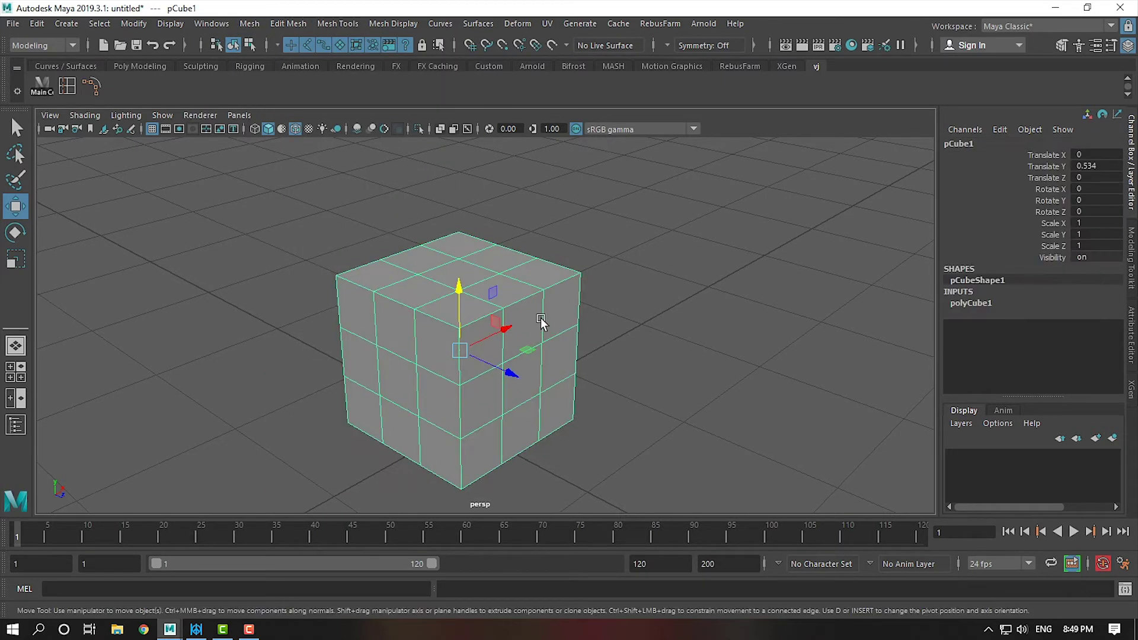
{"action": "right_click_drag", "start_coordinate": [539, 299], "coordinate": [477, 255]}
{"action": "left_click", "coordinate": [548, 249]}
{"action": "left_click", "coordinate": [503, 267]}
Step: Browse the Edit Mesh menu, then switch the cube to Vertex mode via the marking menu
{"action": "left_click", "coordinate": [290, 23]}
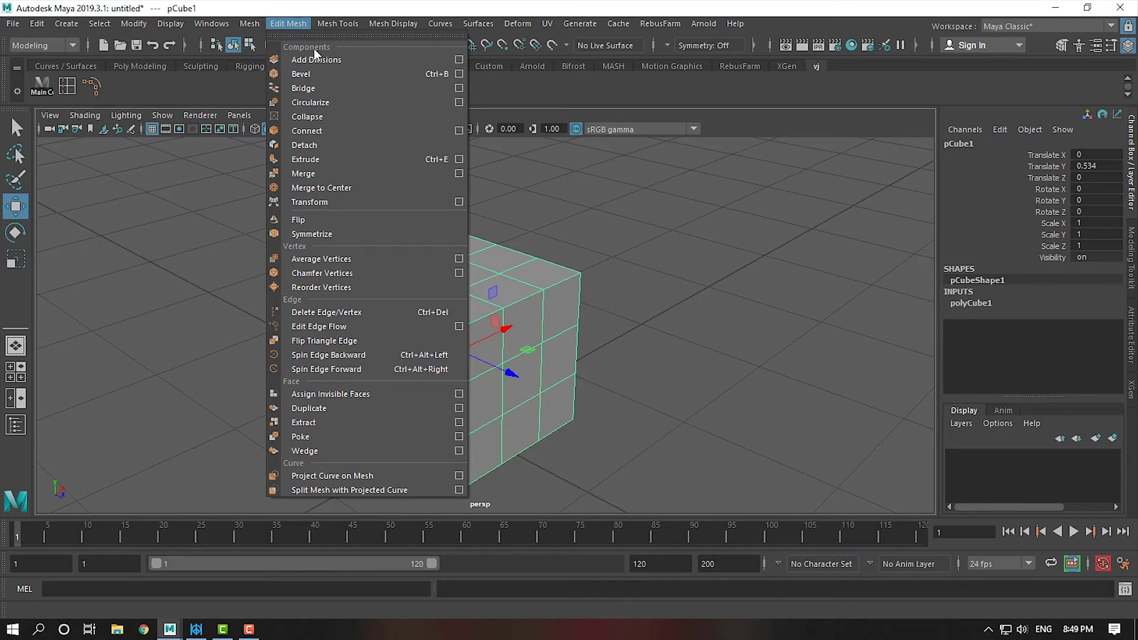
{"action": "left_click", "coordinate": [295, 21]}
{"action": "left_click", "coordinate": [560, 279]}
{"action": "right_click_drag", "start_coordinate": [560, 279], "coordinate": [496, 244]}
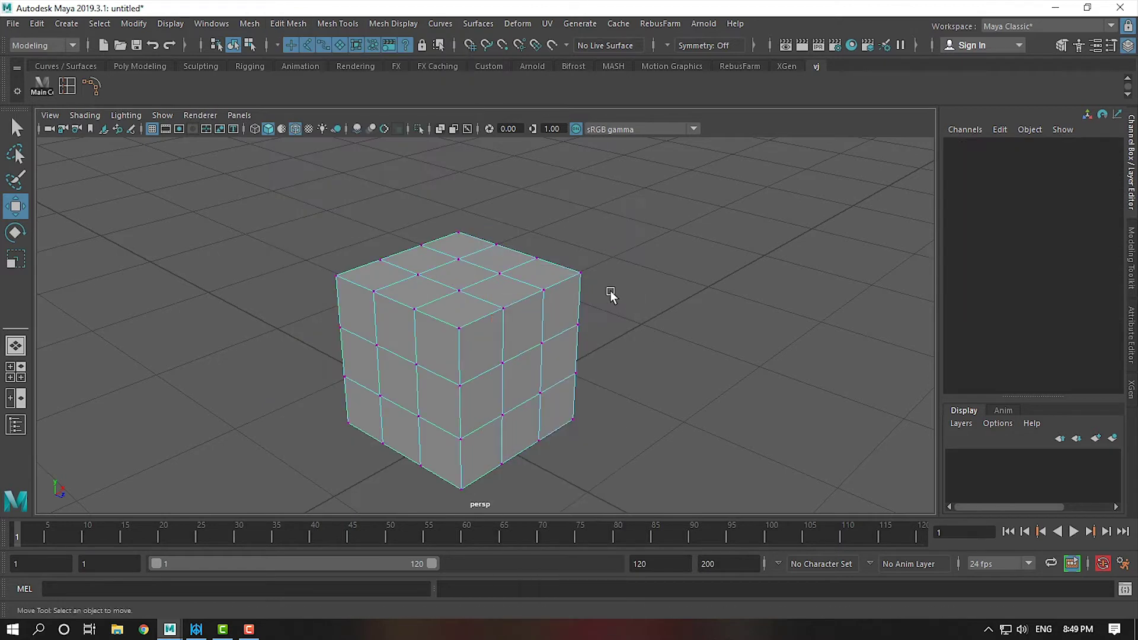
Step: Select a corner vertex and a top edge, browse Edit Mesh, then return to Object mode with F8
{"action": "left_click", "coordinate": [577, 271]}
{"action": "left_click", "coordinate": [287, 23]}
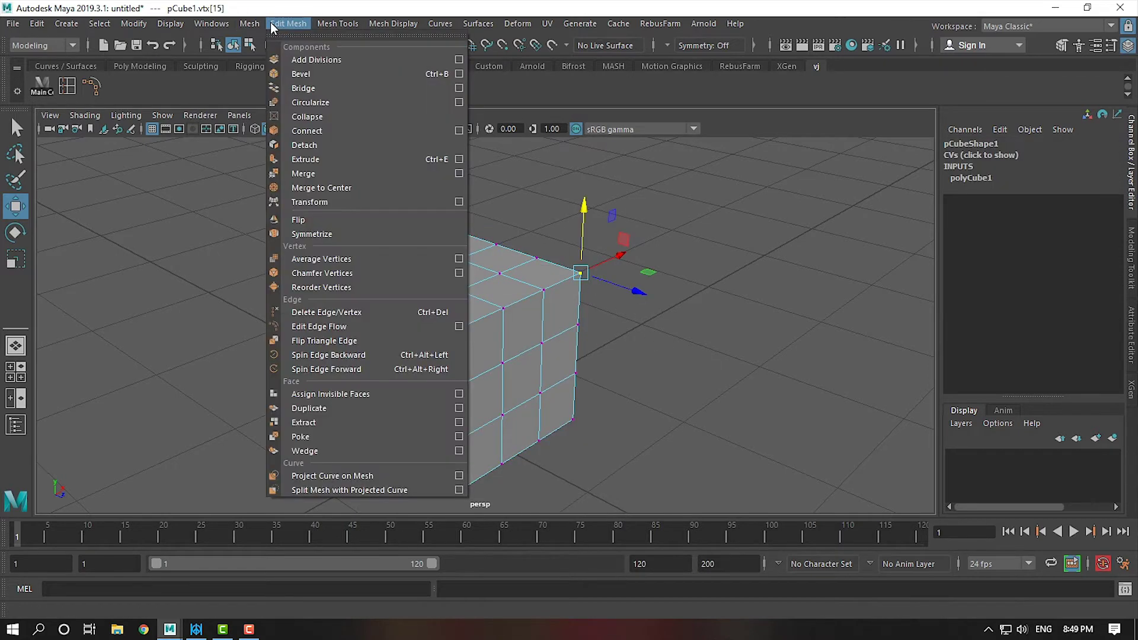
{"action": "right_click_drag", "start_coordinate": [531, 233], "coordinate": [528, 195]}
{"action": "left_click", "coordinate": [523, 296]}
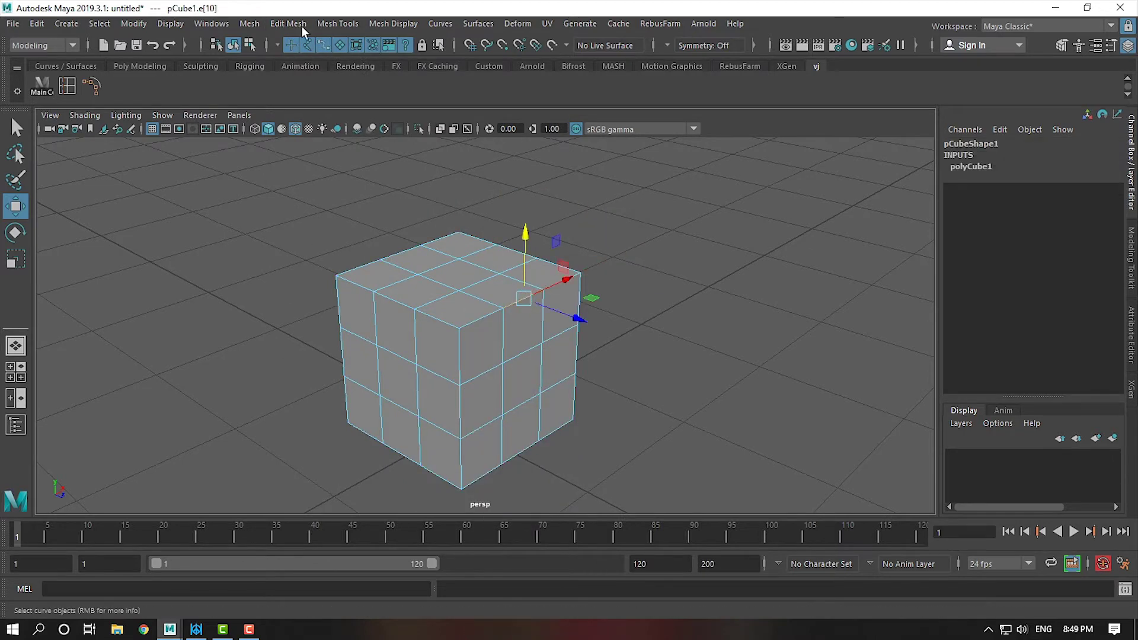
{"action": "left_click", "coordinate": [288, 23]}
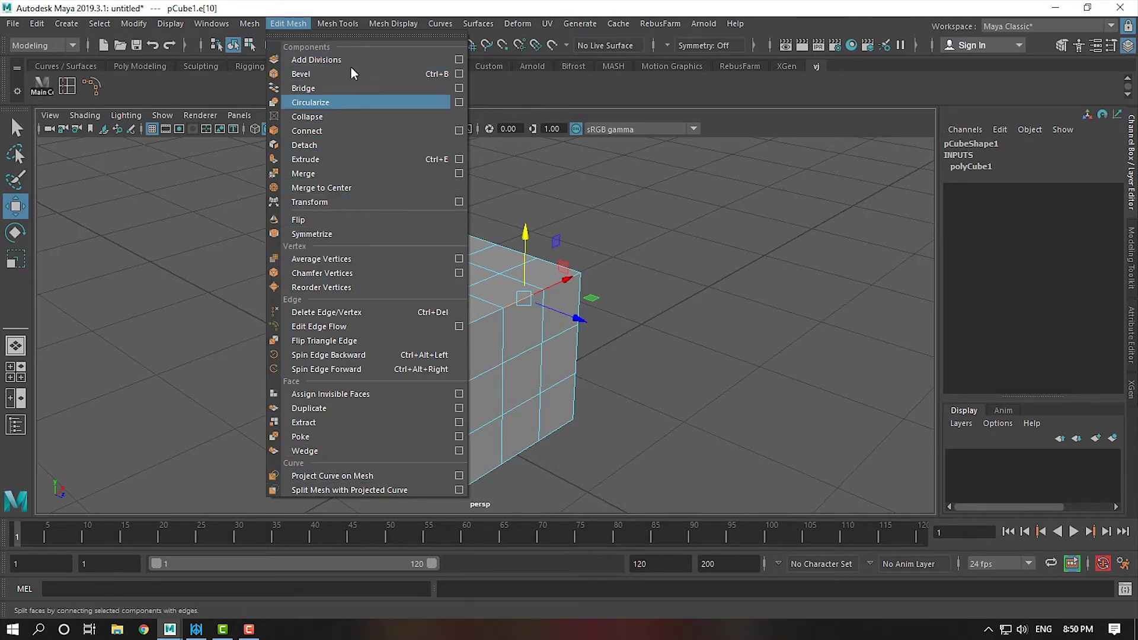
{"action": "left_click", "coordinate": [664, 272]}
{"action": "key", "text": "F8"}
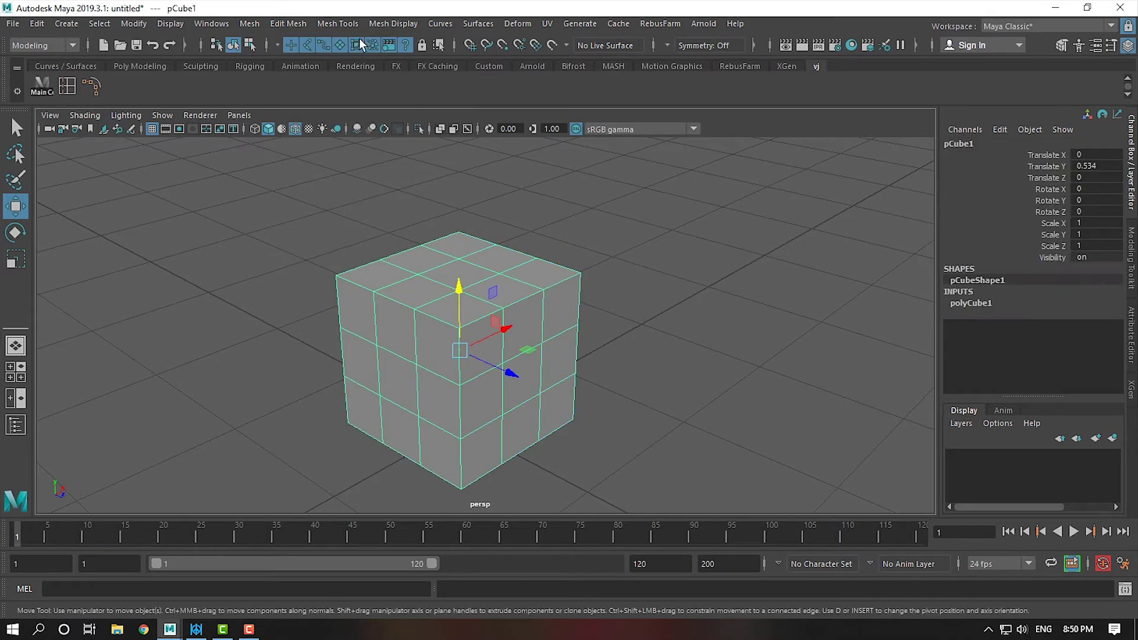
Step: Browse the Mesh Tools, Mesh and Mesh Display menus, reselecting the cube each time
{"action": "left_click", "coordinate": [289, 22]}
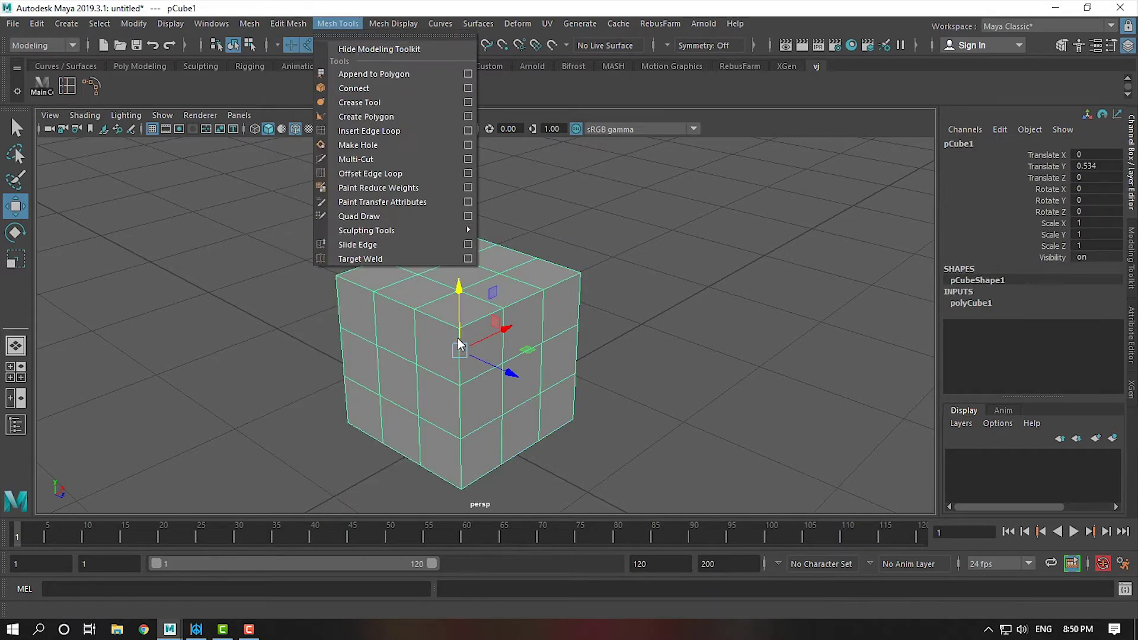
{"action": "left_click", "coordinate": [98, 303]}
{"action": "left_click", "coordinate": [496, 343]}
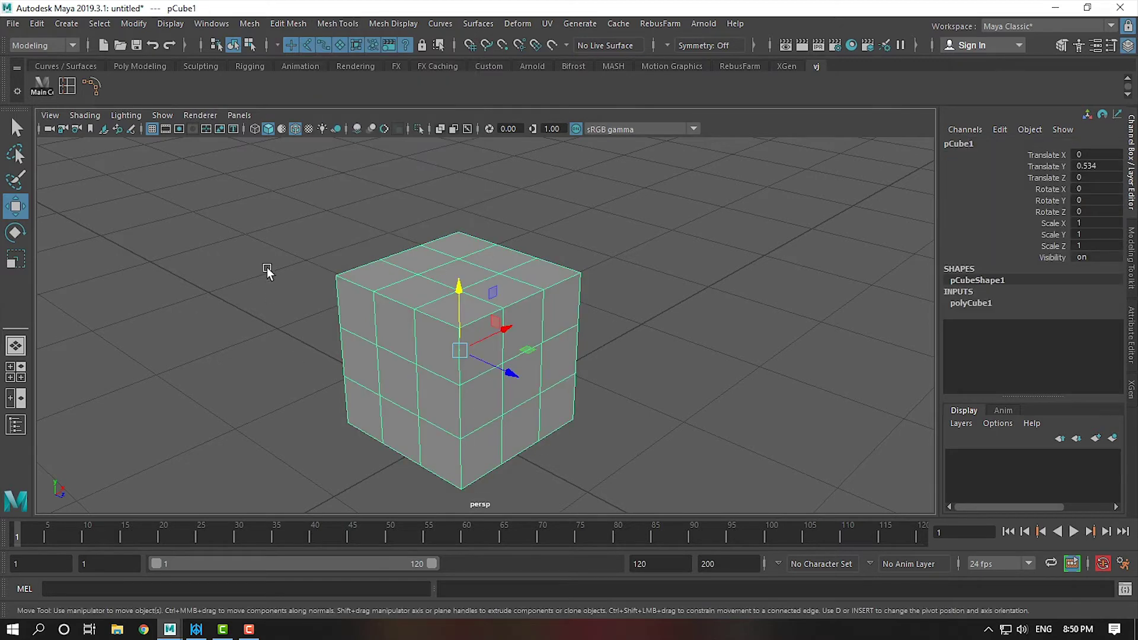
{"action": "left_click", "coordinate": [249, 22]}
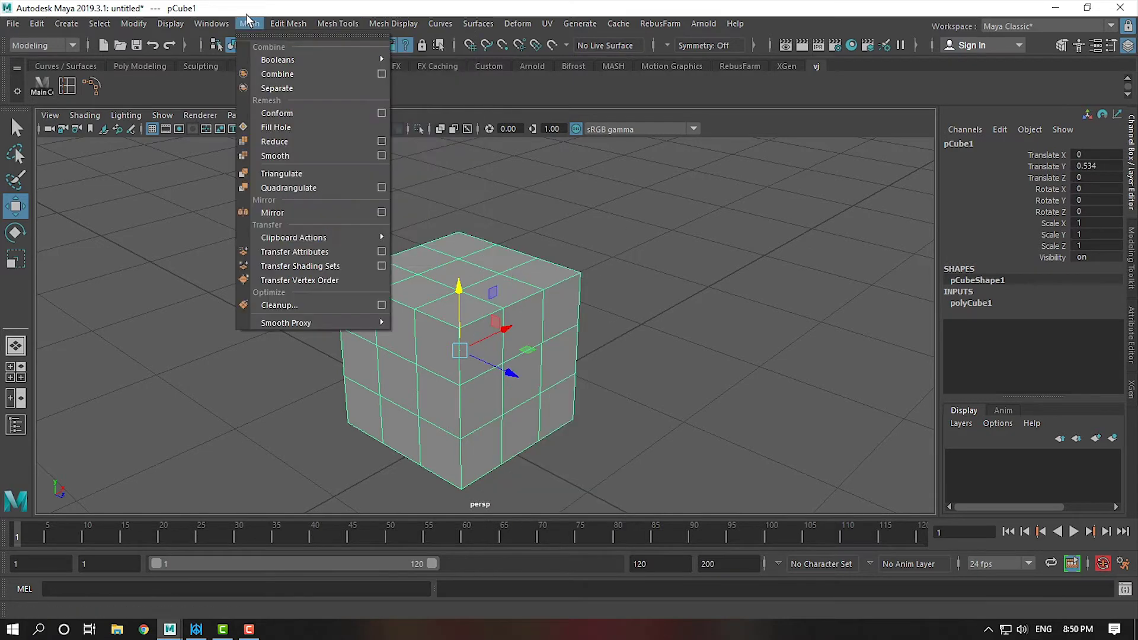
{"action": "mouse_move", "coordinate": [366, 230]}
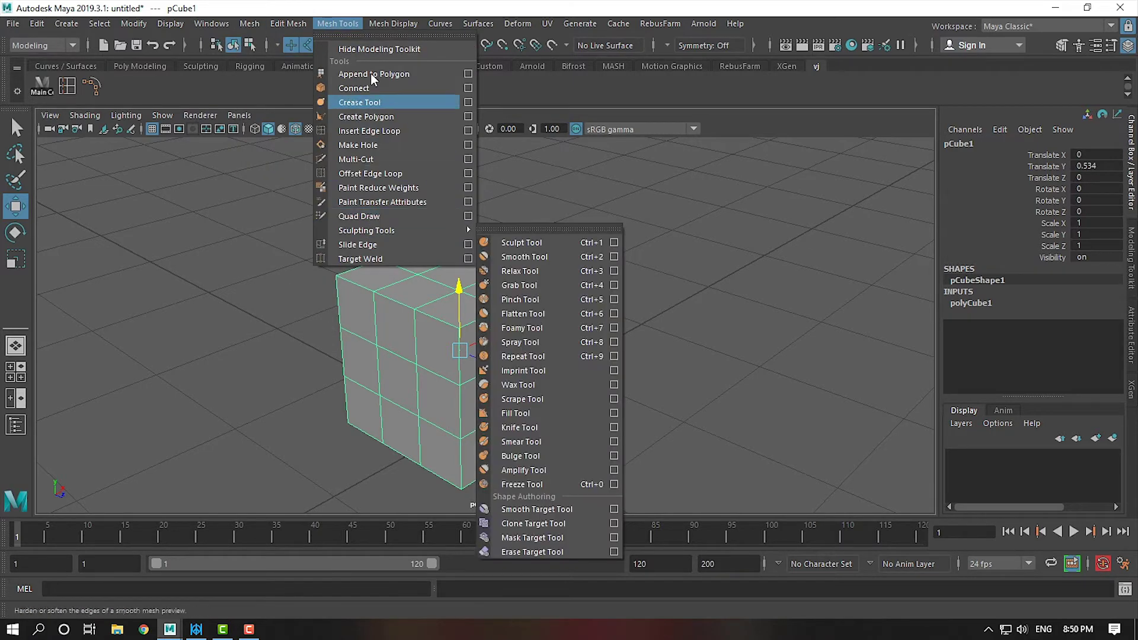
{"action": "left_click", "coordinate": [261, 354]}
{"action": "left_click", "coordinate": [496, 309]}
{"action": "left_click", "coordinate": [386, 20]}
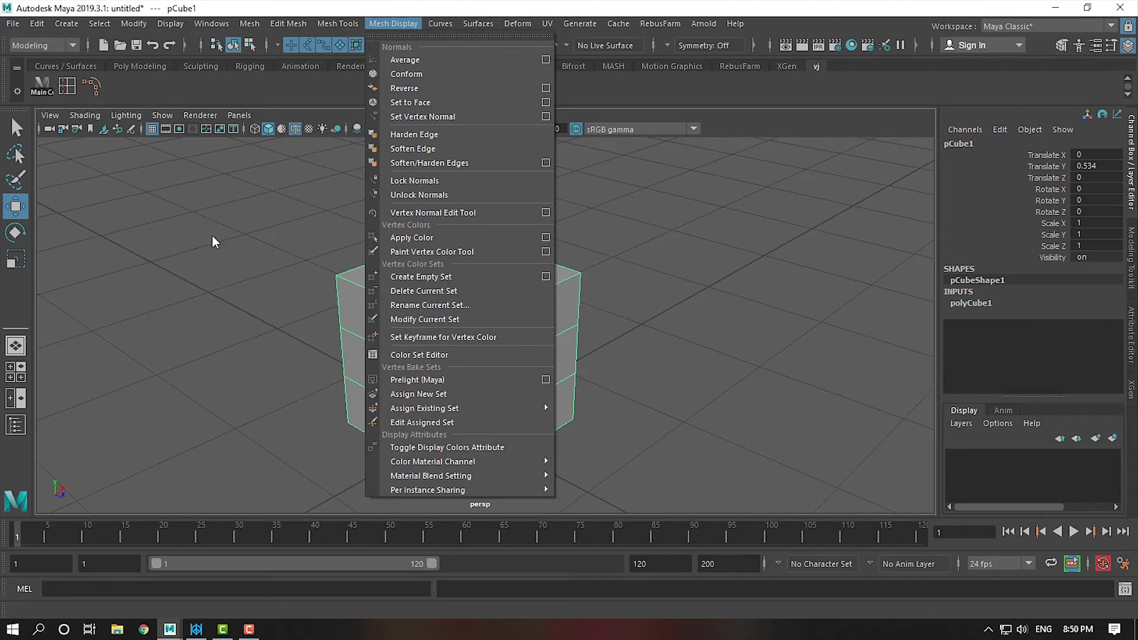
{"action": "left_click", "coordinate": [242, 285]}
{"action": "left_click", "coordinate": [486, 318]}
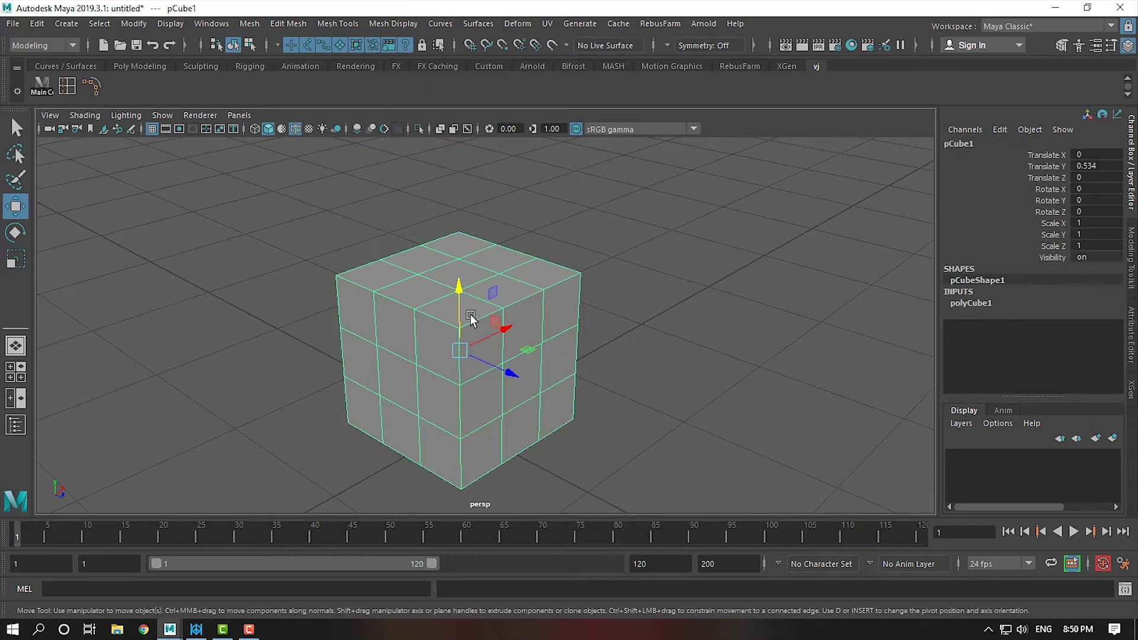
Step: Delete the cube and start a new scene without saving
{"action": "key", "text": "Delete"}
{"action": "left_click", "coordinate": [12, 23]}
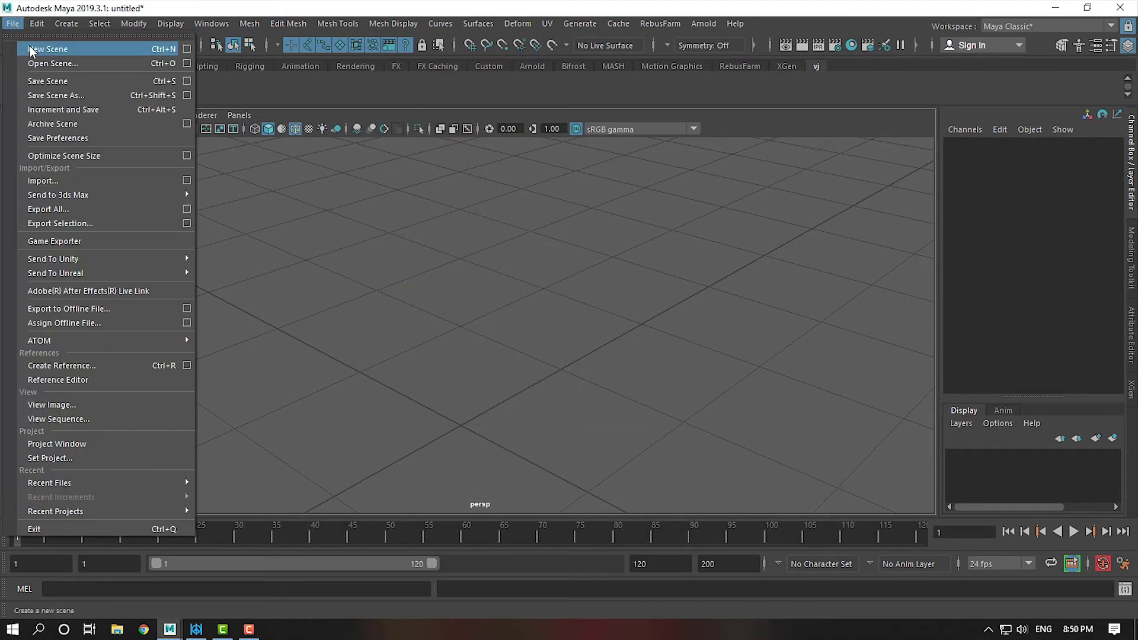
{"action": "left_click", "coordinate": [30, 50]}
{"action": "left_click", "coordinate": [589, 319]}
{"action": "left_click", "coordinate": [67, 23]}
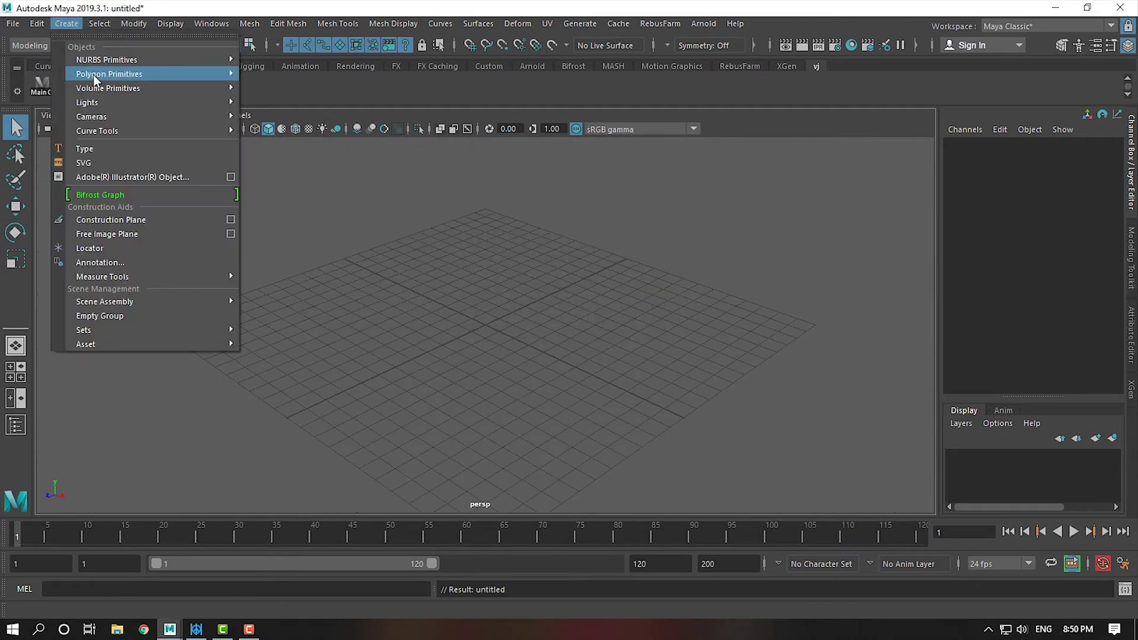
Step: Create a polygon cube and set its Translate Y to 0.5, after first trying 0.7
{"action": "mouse_move", "coordinate": [108, 74]}
{"action": "left_click", "coordinate": [283, 99]}
{"action": "mouse_move", "coordinate": [673, 424]}
{"action": "left_mouse_down", "text": "alt"}
{"action": "mouse_move", "coordinate": [492, 297]}
{"action": "mouse_move", "coordinate": [489, 223]}
{"action": "left_mouse_up", "text": "alt"}
{"action": "key", "text": "w"}
{"action": "double_click", "coordinate": [1103, 166]}
{"action": "type", "text": "0.7"}
{"action": "key", "text": "Return"}
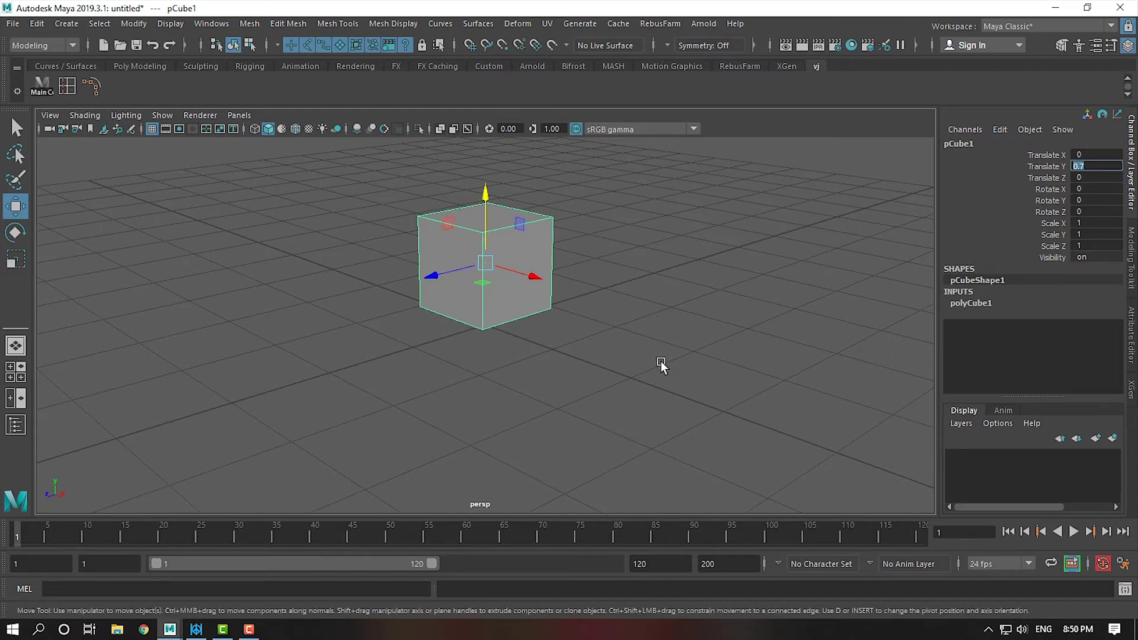
{"action": "left_click_drag", "start_coordinate": [654, 368], "coordinate": [699, 343], "text": "alt"}
{"action": "double_click", "coordinate": [1104, 166]}
{"action": "type", "text": "0.5"}
{"action": "key", "text": "Return"}
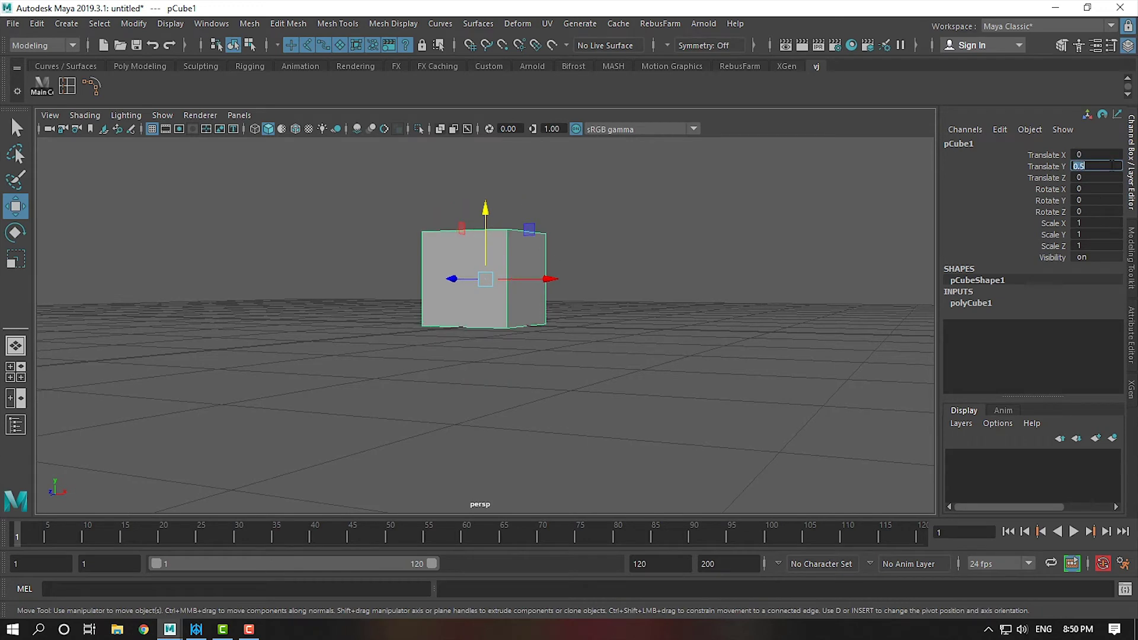
{"action": "left_click_drag", "start_coordinate": [643, 373], "coordinate": [640, 400], "text": "alt"}
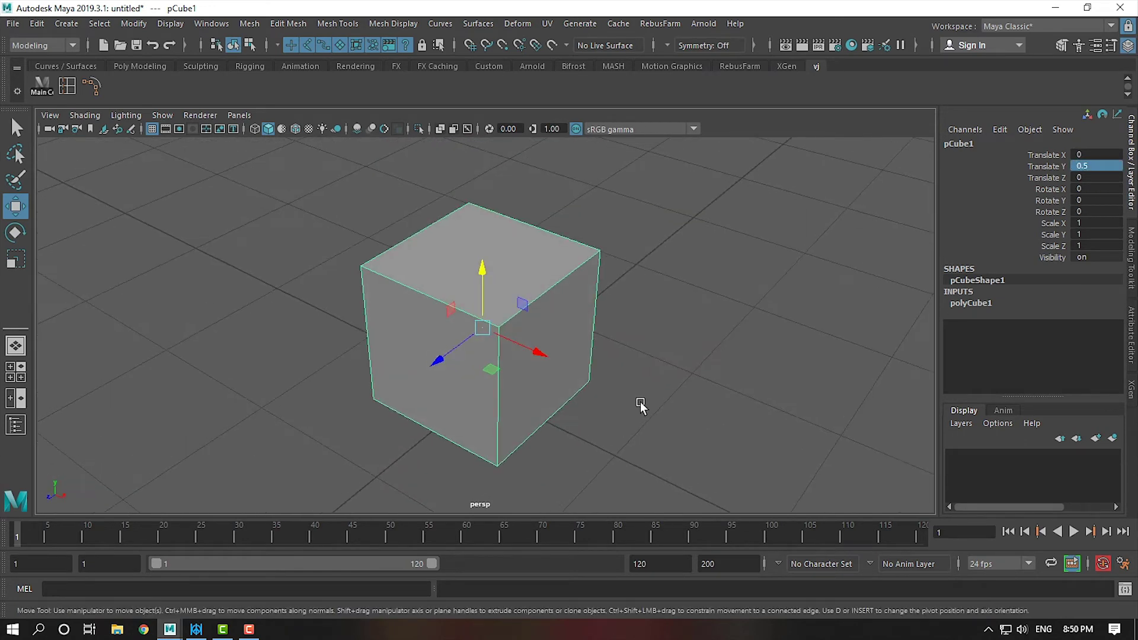
Step: Delete the cube's construction history, switch to Face mode and select the top face f[1]
{"action": "left_click", "coordinate": [37, 24]}
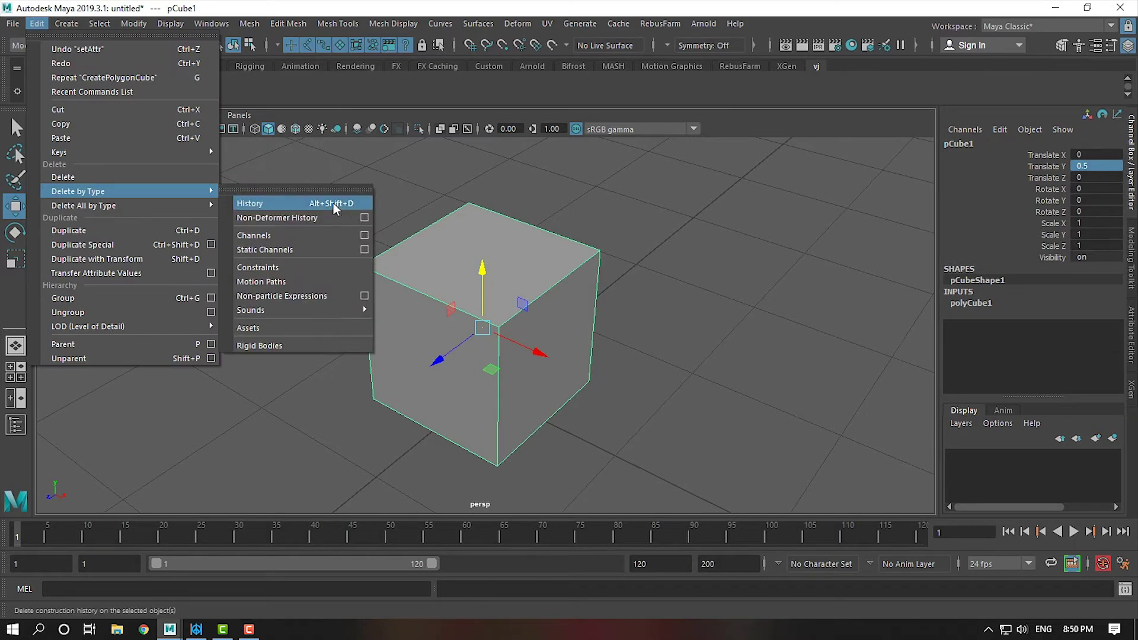
{"action": "left_click", "coordinate": [333, 203]}
{"action": "mouse_move", "coordinate": [602, 394]}
{"action": "left_mouse_down", "text": "alt"}
{"action": "mouse_move", "coordinate": [558, 381]}
{"action": "mouse_move", "coordinate": [507, 292]}
{"action": "left_mouse_up", "text": "alt"}
{"action": "right_click", "coordinate": [500, 233]}
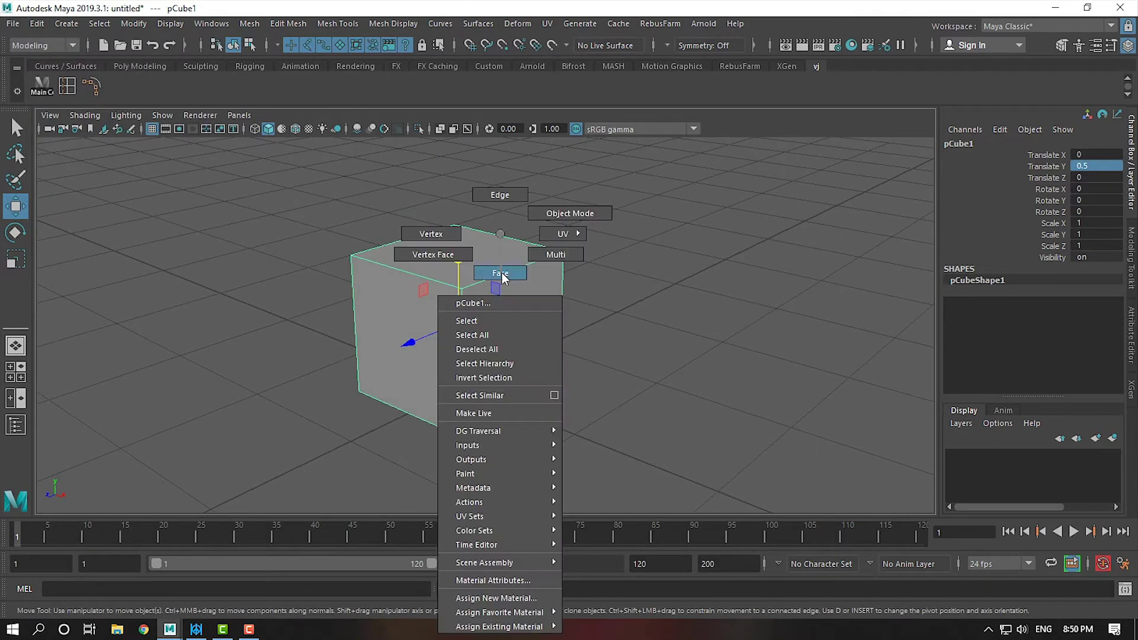
{"action": "left_click", "coordinate": [502, 272]}
{"action": "left_click", "coordinate": [485, 250]}
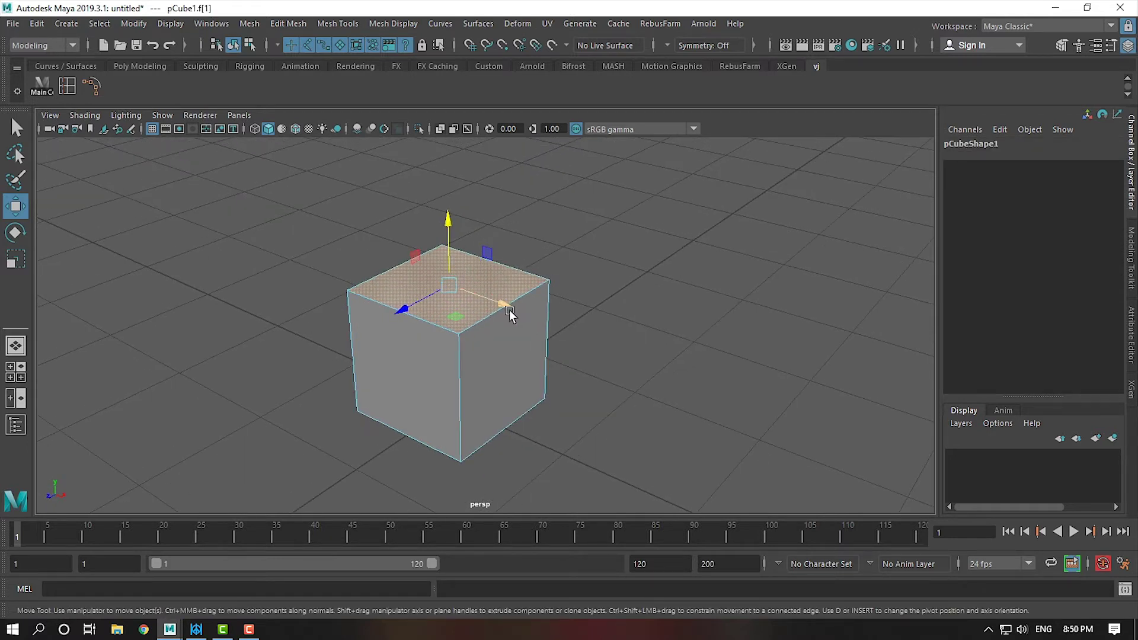
{"action": "left_click", "coordinate": [288, 24]}
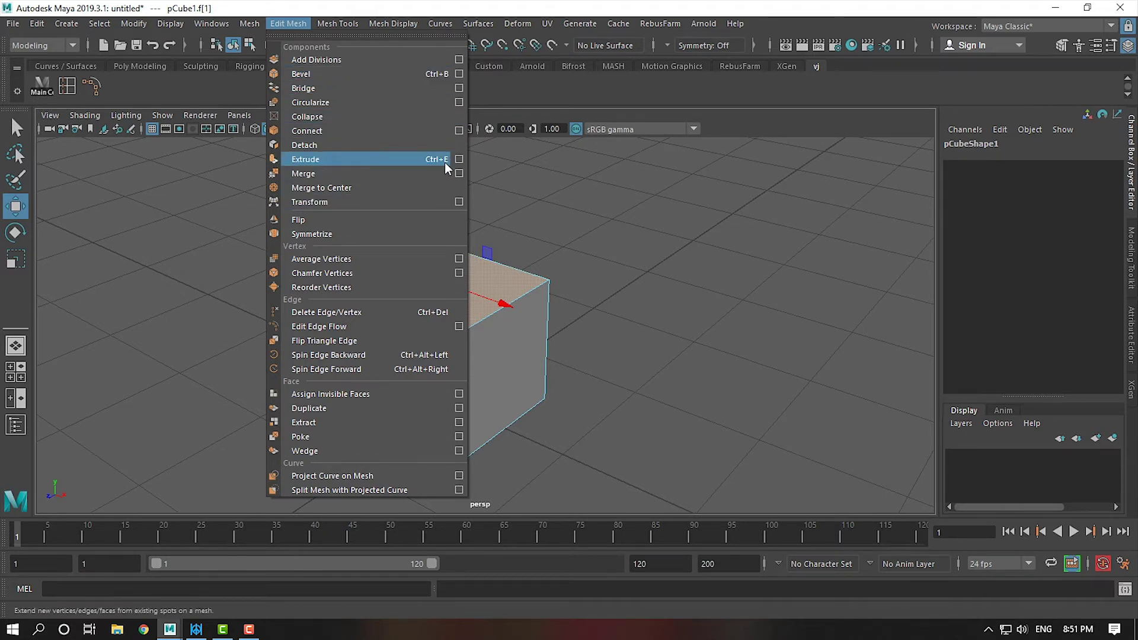
Step: Extrude the top face and pull it up to Local Translate Z 0.922
{"action": "left_click", "coordinate": [379, 160]}
{"action": "mouse_move", "coordinate": [544, 324]}
{"action": "left_mouse_down", "text": "alt"}
{"action": "mouse_move", "coordinate": [539, 303]}
{"action": "mouse_move", "coordinate": [610, 310]}
{"action": "left_mouse_up", "text": "alt"}
{"action": "mouse_move", "coordinate": [478, 293]}
{"action": "left_mouse_down", "text": "alt"}
{"action": "mouse_move", "coordinate": [425, 247]}
{"action": "mouse_move", "coordinate": [648, 310]}
{"action": "left_mouse_up", "text": "alt"}
{"action": "middle_click_drag", "start_coordinate": [627, 286], "coordinate": [622, 312], "text": "alt"}
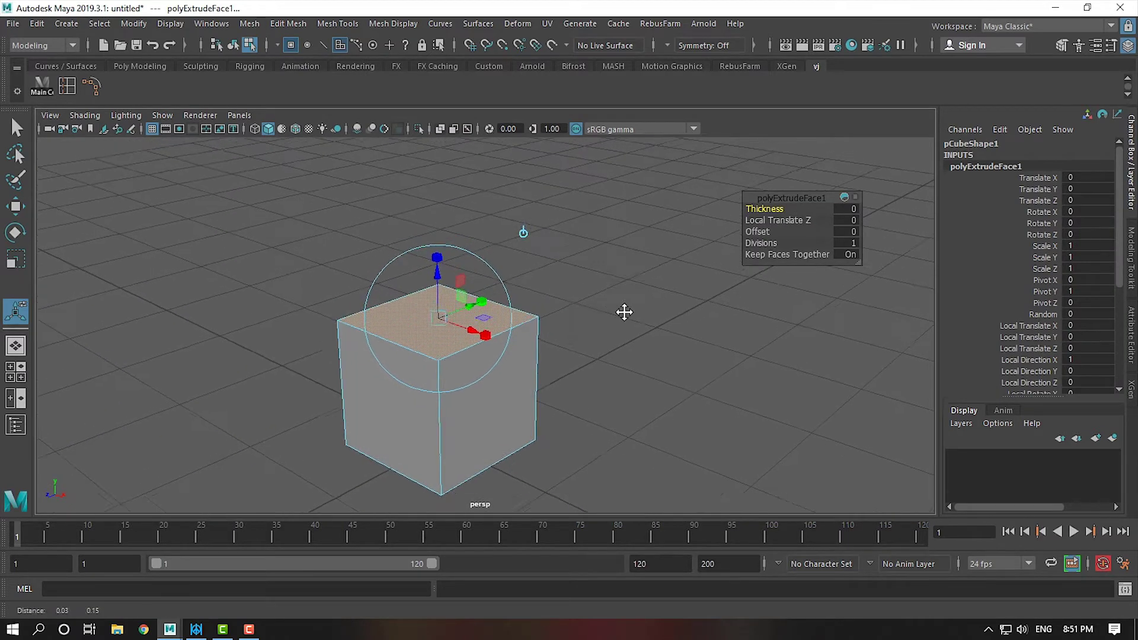
{"action": "middle_click_drag", "start_coordinate": [764, 208], "coordinate": [765, 208]}
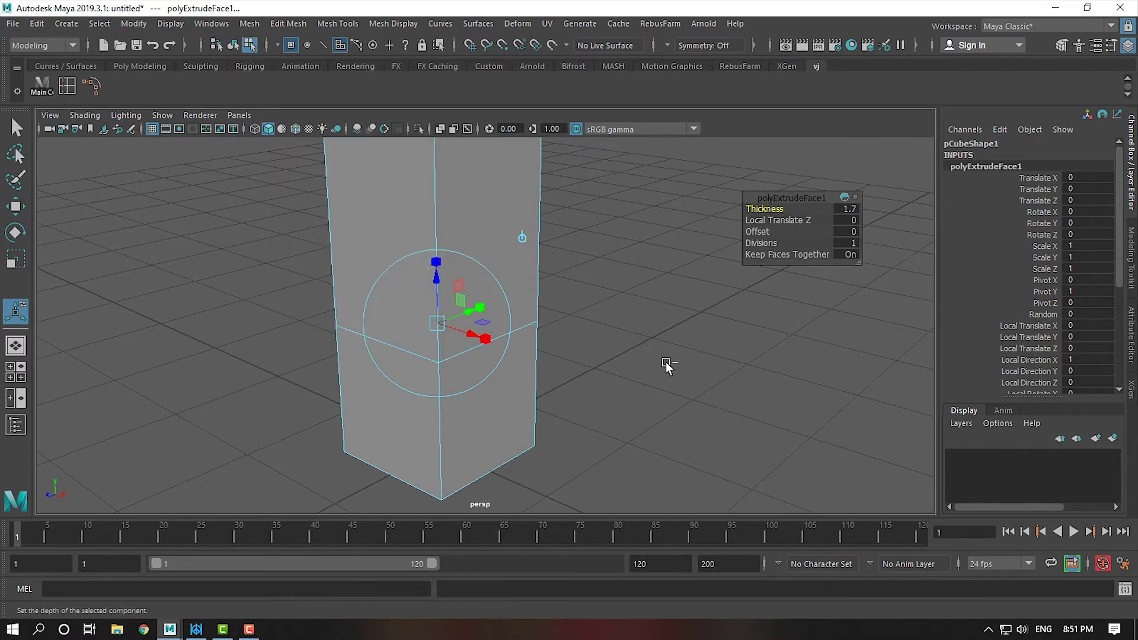
{"action": "middle_click_drag", "start_coordinate": [764, 208], "coordinate": [752, 386]}
{"action": "left_click_drag", "start_coordinate": [777, 206], "coordinate": [558, 325], "text": "alt"}
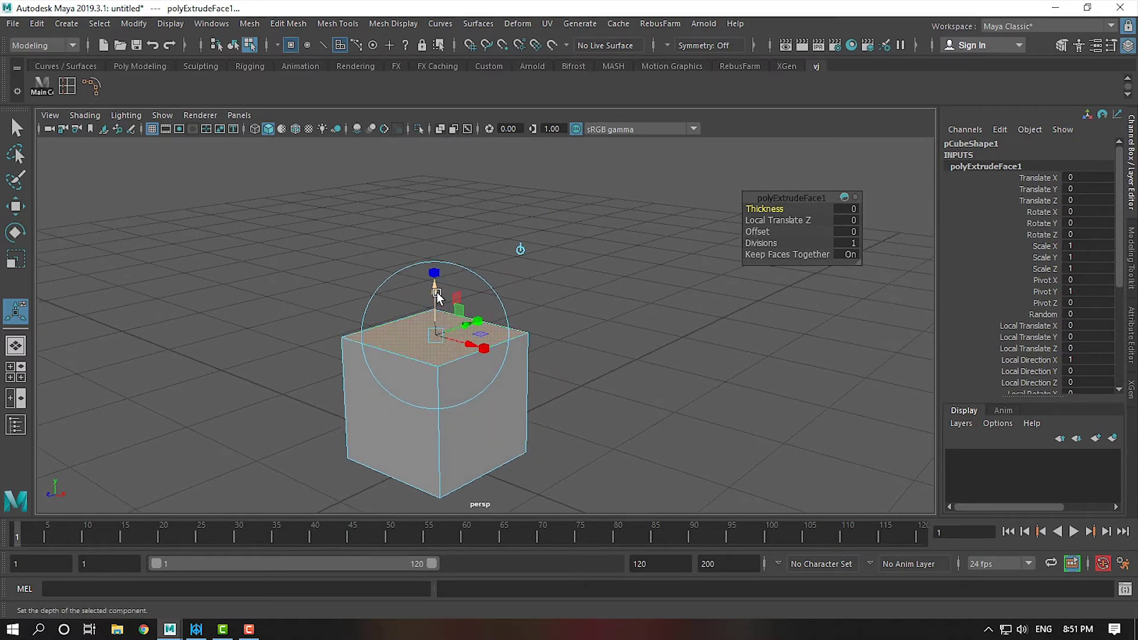
{"action": "mouse_move", "coordinate": [438, 293]}
{"action": "left_mouse_down"}
{"action": "mouse_move", "coordinate": [449, 181]}
{"action": "mouse_move", "coordinate": [454, 195]}
{"action": "left_mouse_up"}
{"action": "mouse_move", "coordinate": [480, 332]}
{"action": "left_mouse_down", "text": "alt"}
{"action": "mouse_move", "coordinate": [439, 251]}
{"action": "mouse_move", "coordinate": [443, 224]}
{"action": "mouse_move", "coordinate": [455, 341]}
{"action": "left_mouse_up", "text": "alt"}
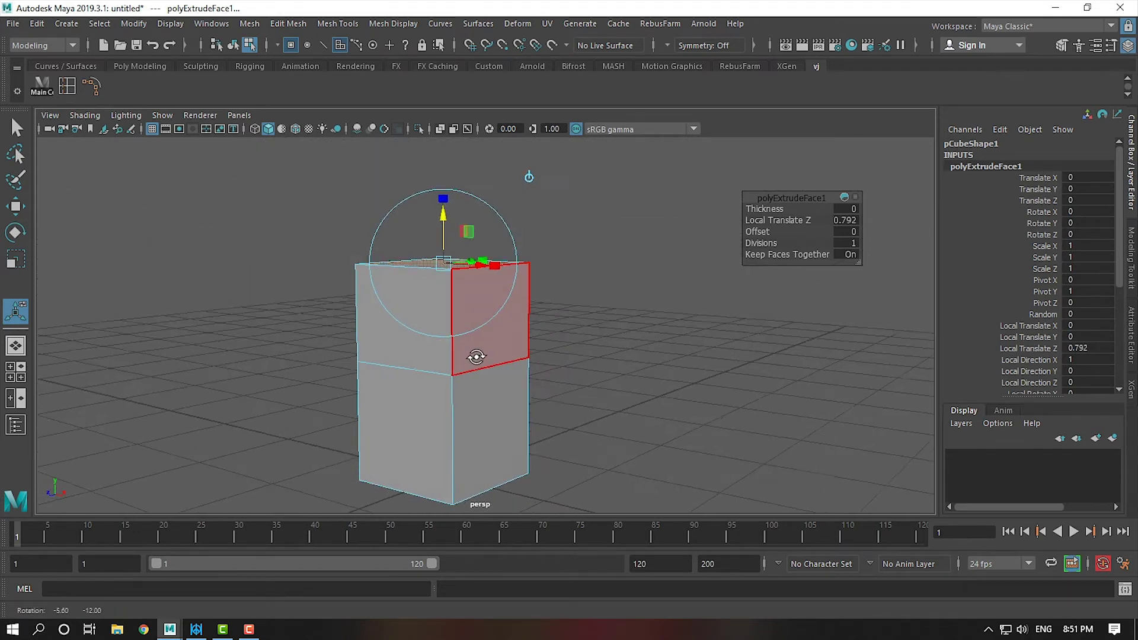
{"action": "left_click_drag", "start_coordinate": [450, 225], "coordinate": [447, 215]}
{"action": "mouse_move", "coordinate": [558, 363]}
{"action": "left_mouse_down", "text": "alt"}
{"action": "mouse_move", "coordinate": [532, 353]}
{"action": "mouse_move", "coordinate": [521, 381]}
{"action": "mouse_move", "coordinate": [553, 305]}
{"action": "mouse_move", "coordinate": [557, 249]}
{"action": "mouse_move", "coordinate": [541, 353]}
{"action": "left_mouse_up", "text": "alt"}
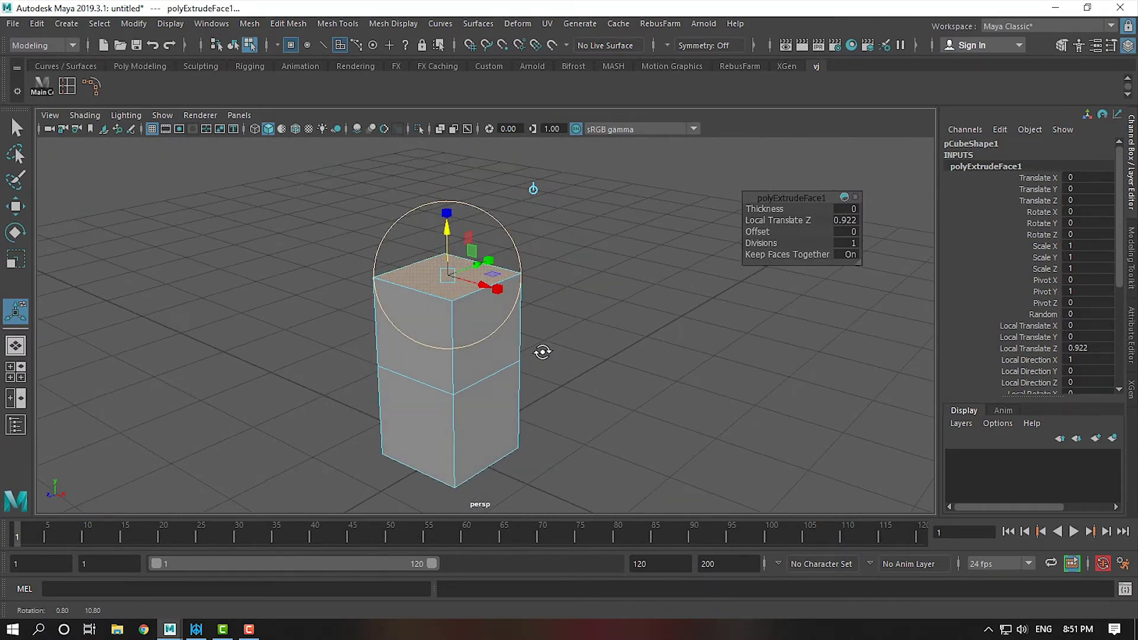
Step: Set the extrusion Divisions to 3, testing Offset but leaving it at 0
{"action": "scroll", "coordinate": [484, 389], "scroll_direction": "up", "scroll_amount": 2}
{"action": "scroll", "coordinate": [477, 360], "scroll_direction": "up", "scroll_amount": 2}
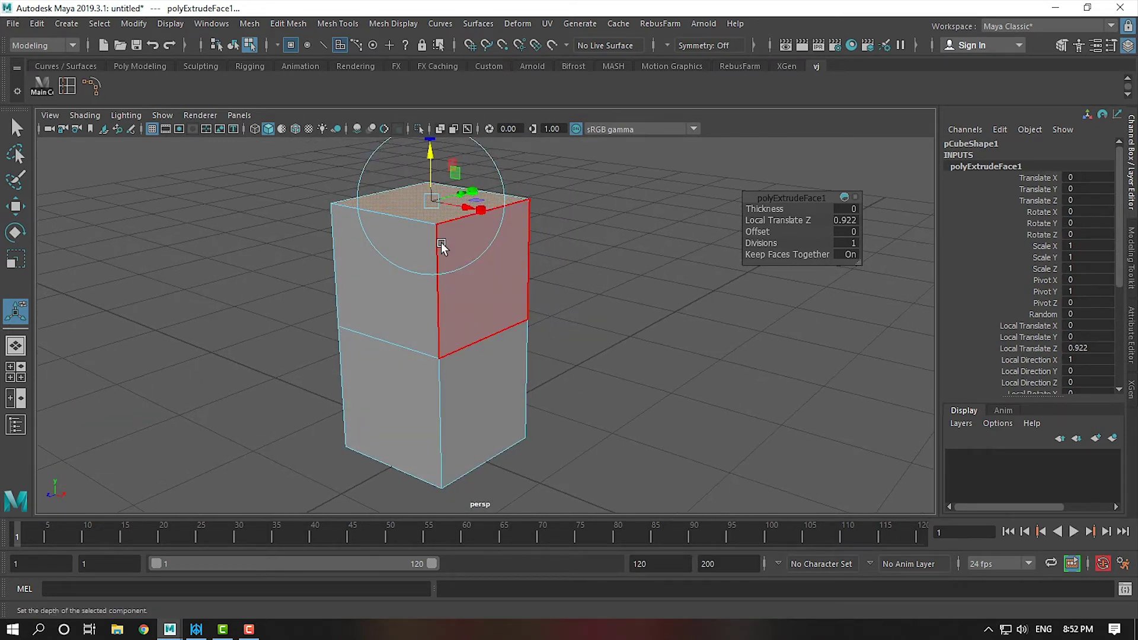
{"action": "left_click", "coordinate": [760, 242]}
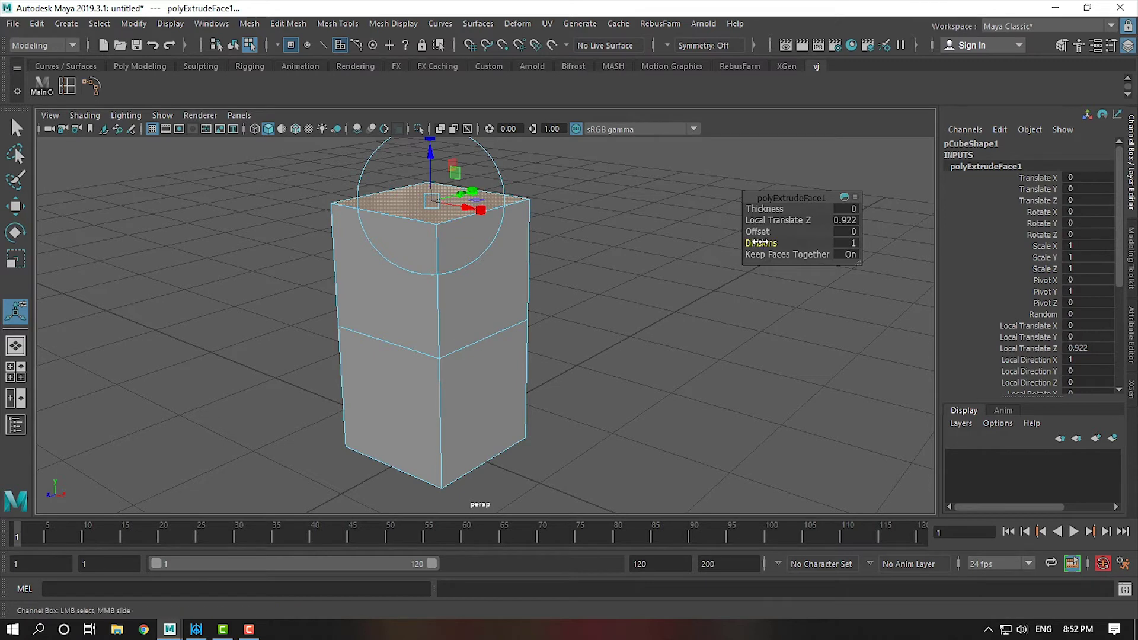
{"action": "middle_click_drag", "start_coordinate": [760, 241], "coordinate": [772, 235]}
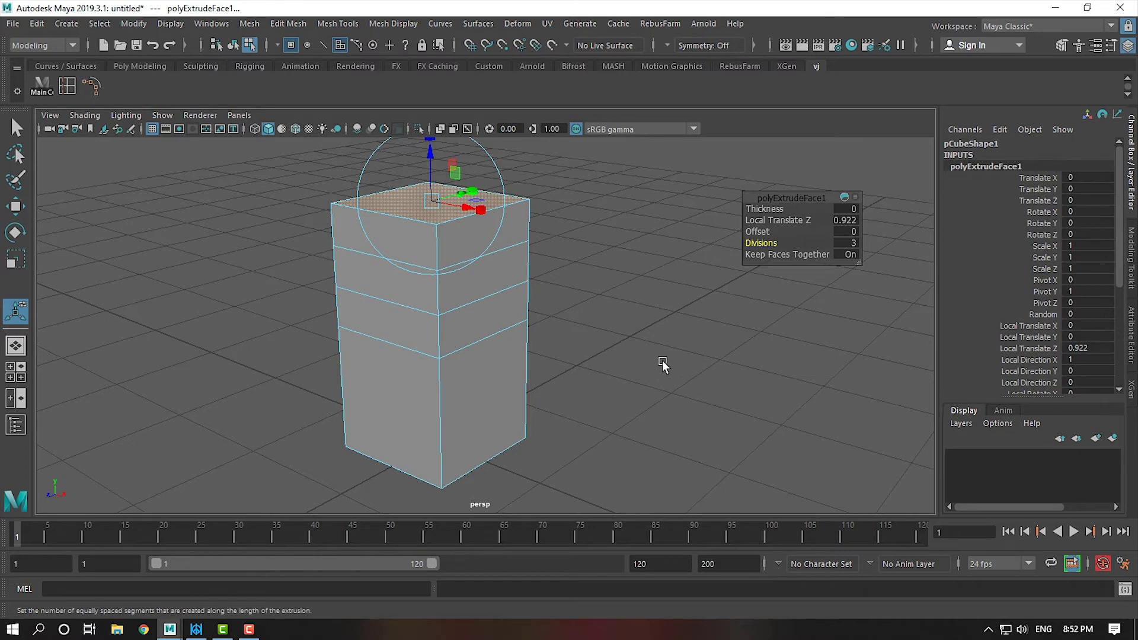
{"action": "left_click", "coordinate": [760, 231]}
{"action": "middle_click_drag", "start_coordinate": [759, 231], "coordinate": [755, 223]}
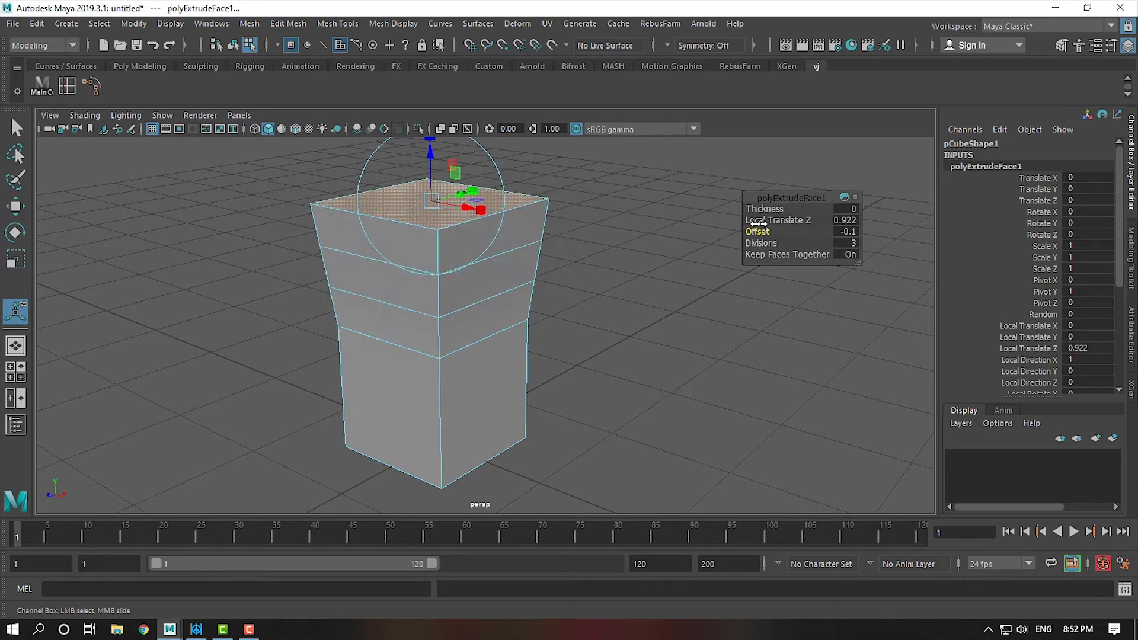
{"action": "middle_click_drag", "start_coordinate": [755, 223], "coordinate": [757, 224]}
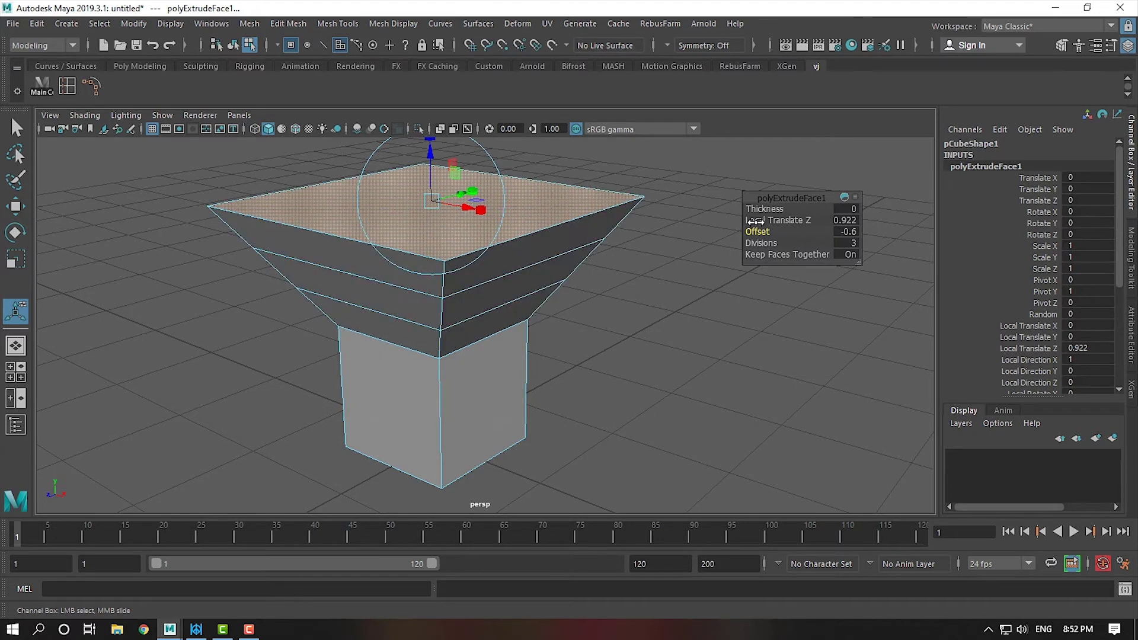
{"action": "key", "text": "ctrl+z"}
{"action": "mouse_move", "coordinate": [812, 335]}
{"action": "left_mouse_down", "text": "alt"}
{"action": "mouse_move", "coordinate": [751, 304]}
{"action": "mouse_move", "coordinate": [743, 325]}
{"action": "mouse_move", "coordinate": [746, 314]}
{"action": "left_mouse_up", "text": "alt"}
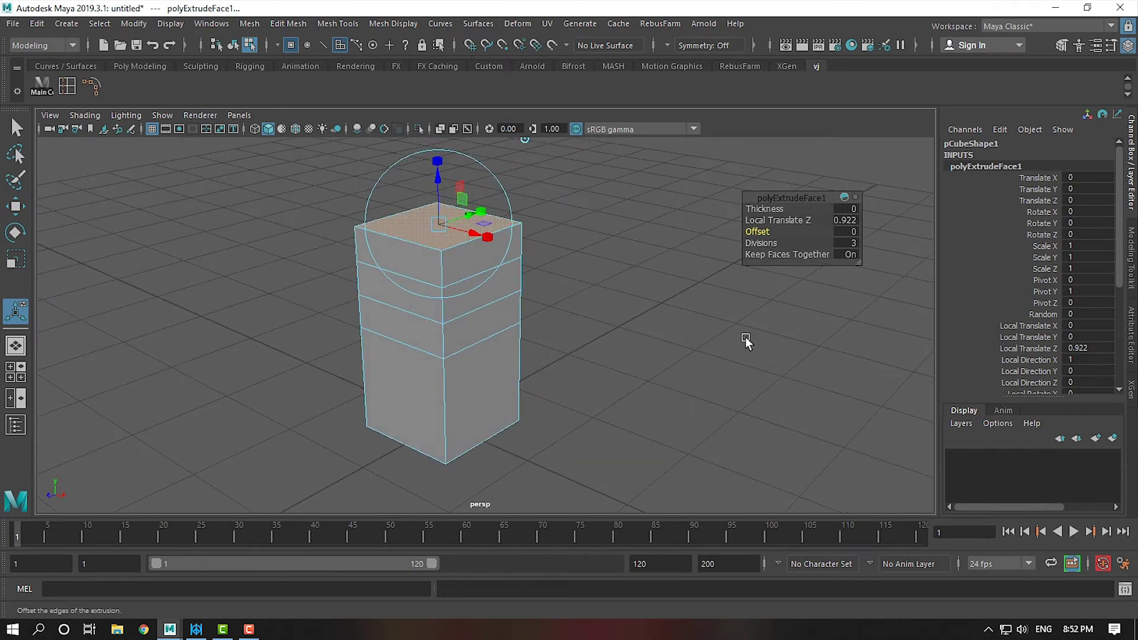
{"action": "key", "text": "w"}
{"action": "mouse_move", "coordinate": [467, 261]}
{"action": "left_mouse_down", "text": "alt"}
{"action": "mouse_move", "coordinate": [506, 328]}
{"action": "mouse_move", "coordinate": [519, 293]}
{"action": "mouse_move", "coordinate": [457, 248]}
{"action": "left_mouse_up", "text": "alt"}
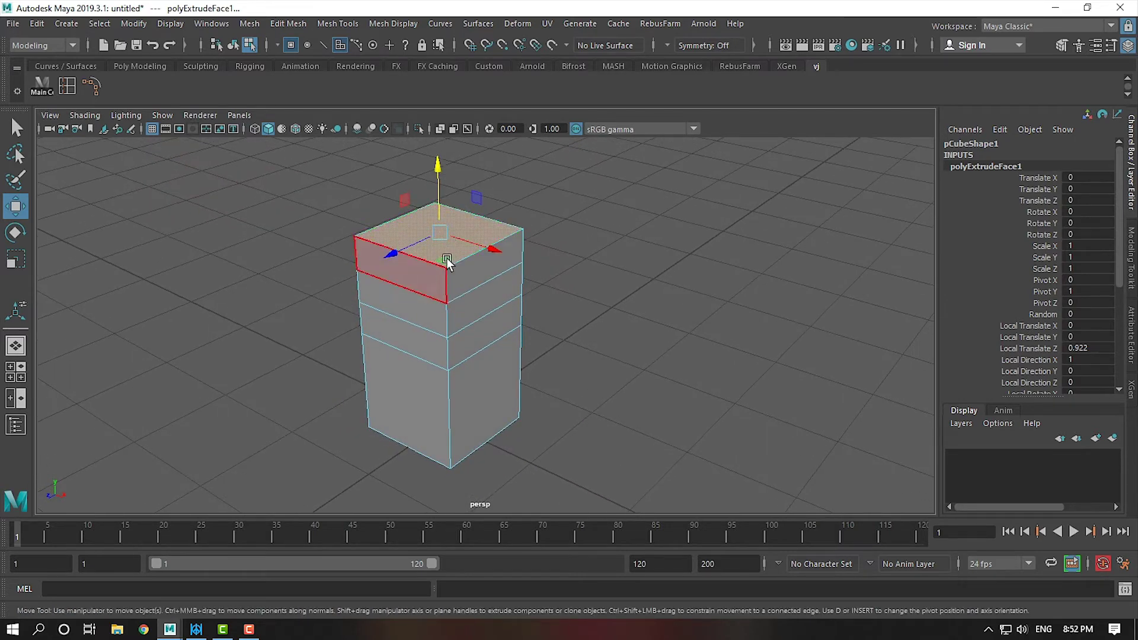
Step: Switch to Object Mode and select the whole pCube1 column
{"action": "right_click", "coordinate": [476, 249]}
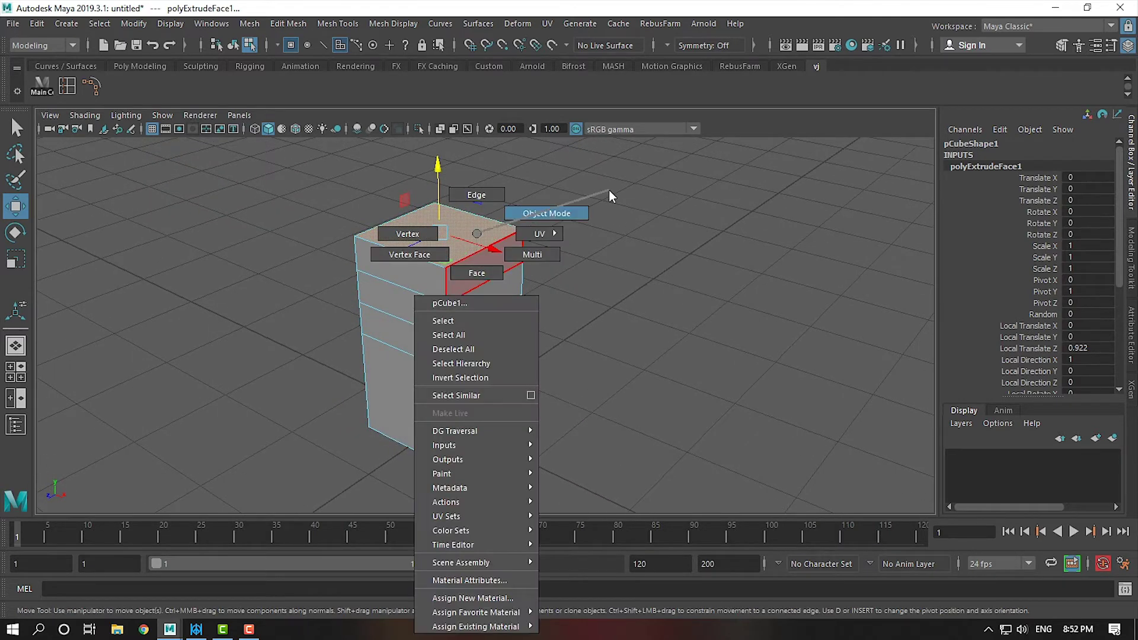
{"action": "right_click_drag", "start_coordinate": [476, 250], "coordinate": [609, 190]}
{"action": "left_click", "coordinate": [614, 263]}
{"action": "left_click", "coordinate": [494, 268]}
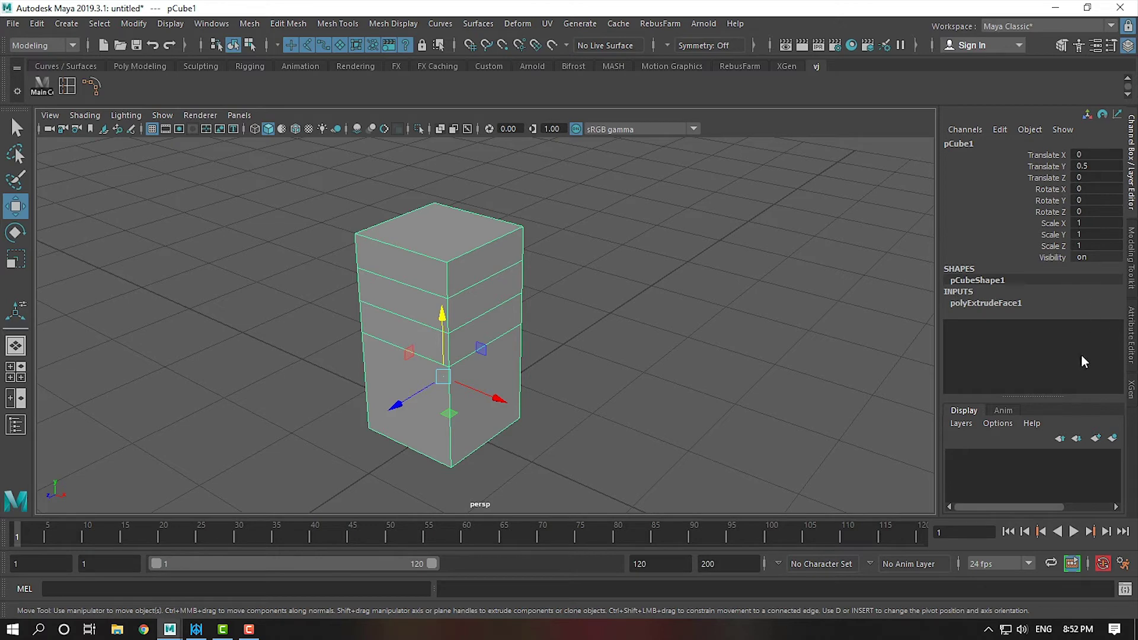
{"action": "left_click", "coordinate": [987, 304]}
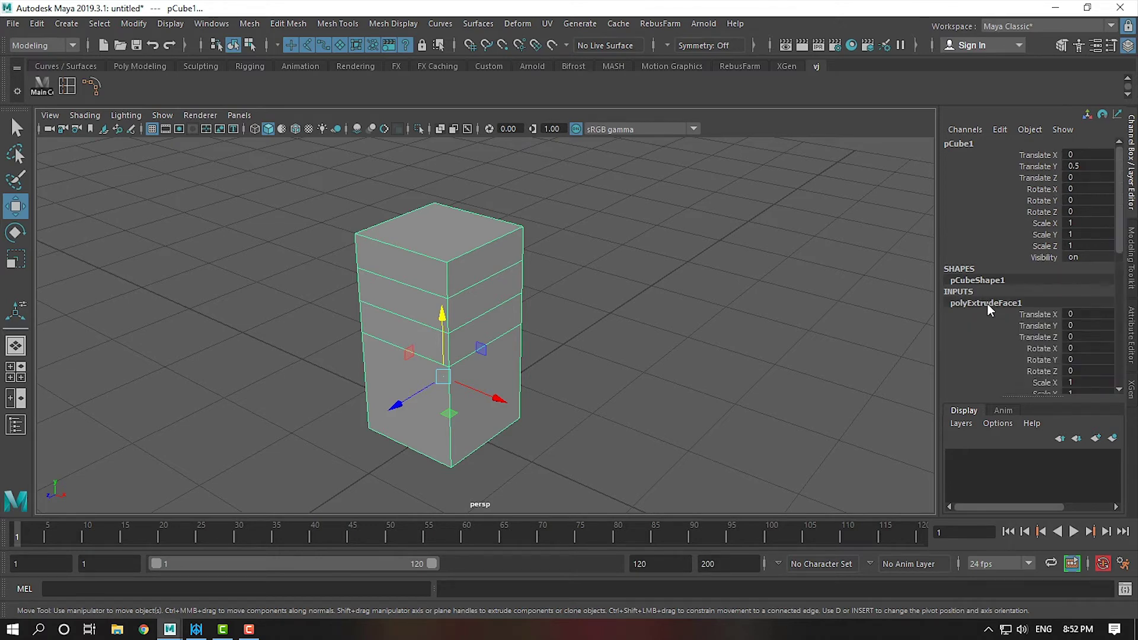
{"action": "left_click", "coordinate": [713, 356]}
{"action": "left_click", "coordinate": [486, 293]}
{"action": "left_click", "coordinate": [669, 269]}
{"action": "left_click", "coordinate": [469, 297]}
{"action": "left_click", "coordinate": [43, 22]}
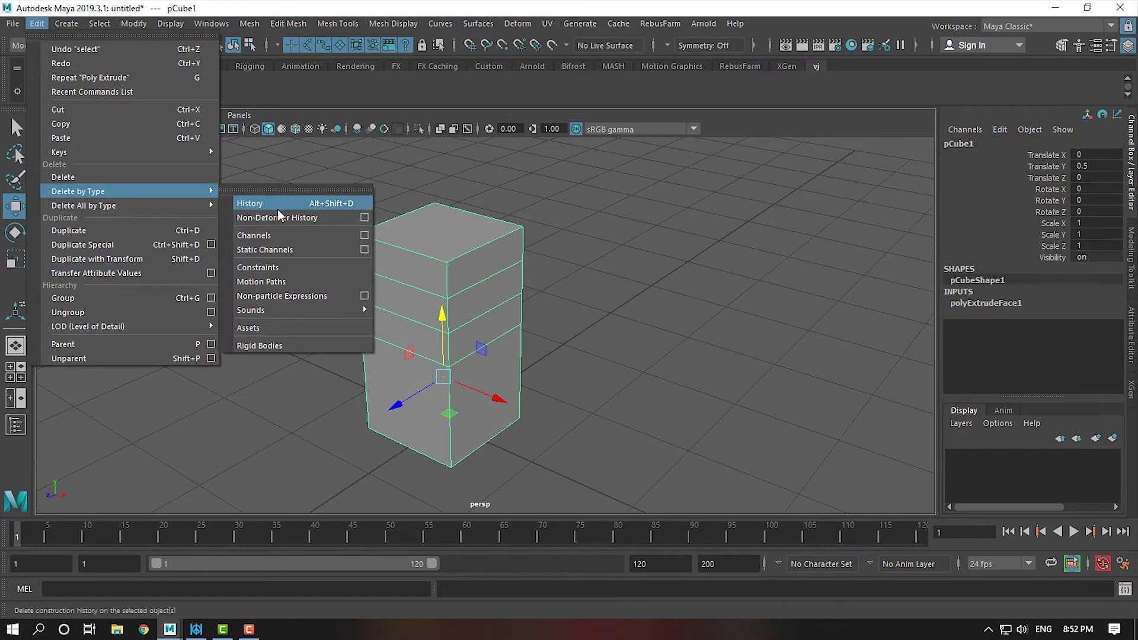
{"action": "left_click", "coordinate": [385, 201]}
{"action": "left_click", "coordinate": [515, 248]}
Step: Expand polyExtrudeFace1 in the Channel Box and set its Divisions to 1
{"action": "left_click", "coordinate": [970, 304]}
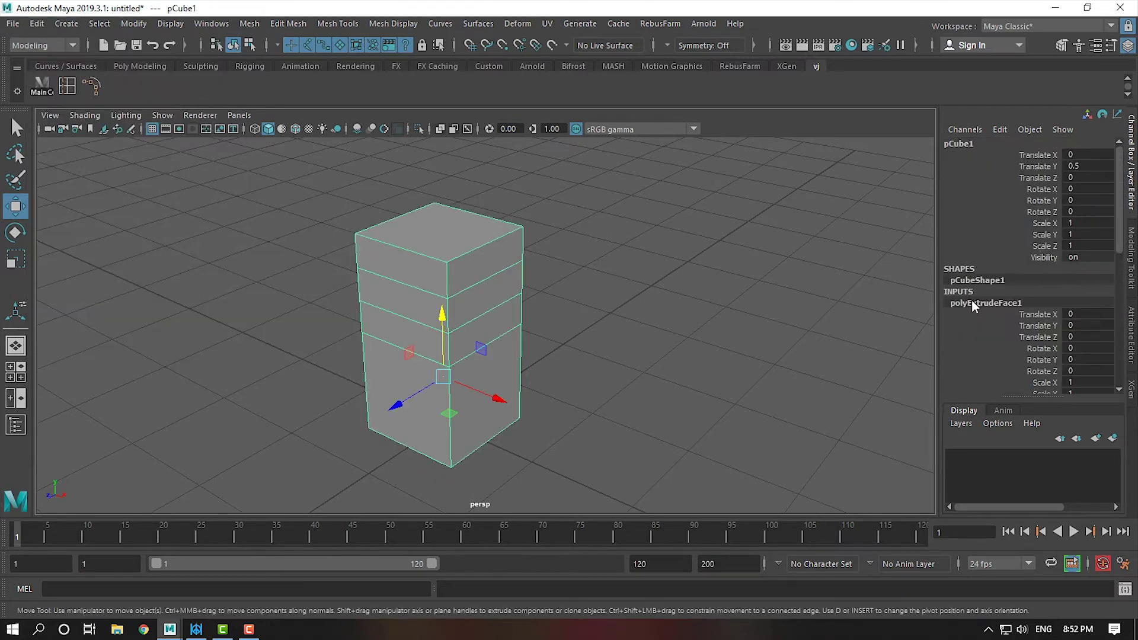
{"action": "scroll", "coordinate": [1005, 328], "scroll_direction": "down", "scroll_amount": 5}
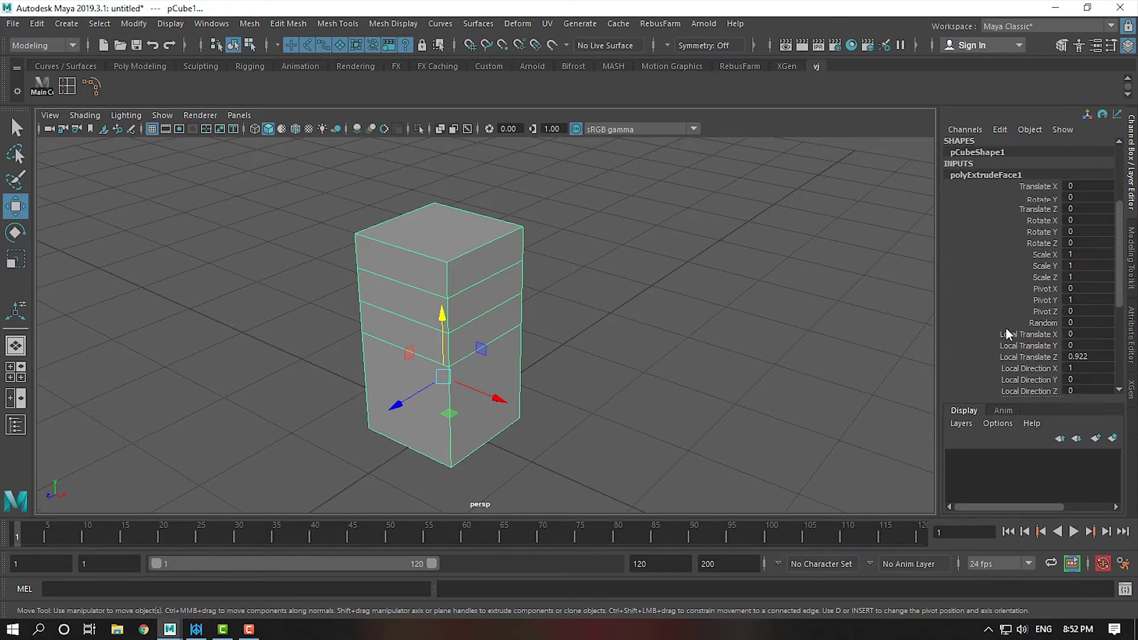
{"action": "scroll", "coordinate": [1004, 328], "scroll_direction": "down", "scroll_amount": 5}
{"action": "left_click", "coordinate": [545, 300]}
{"action": "left_click", "coordinate": [501, 285]}
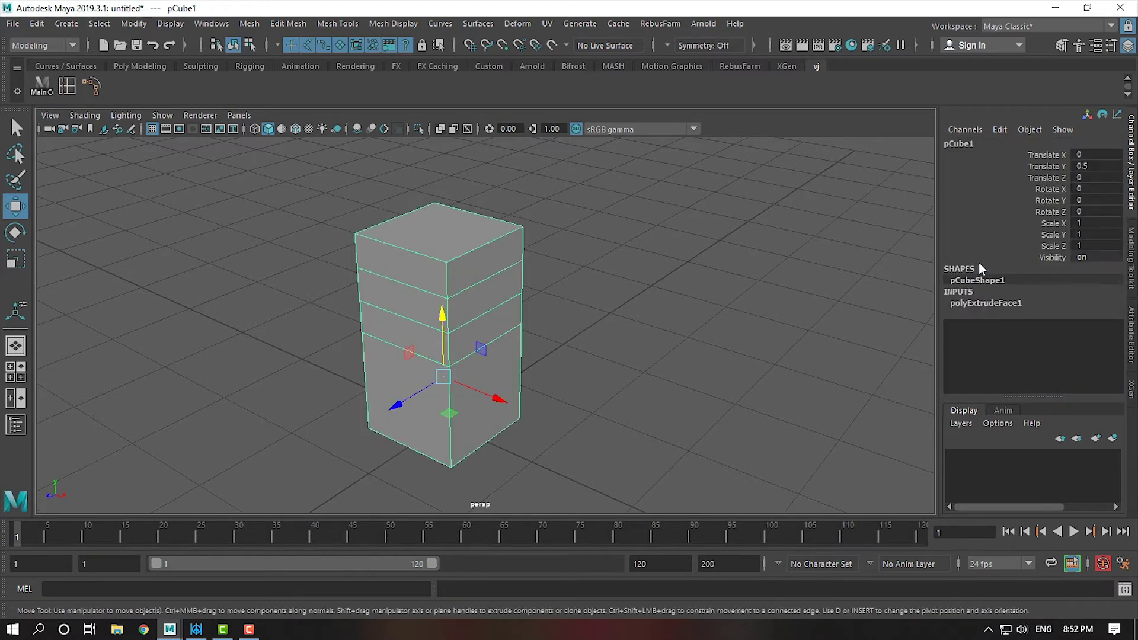
{"action": "left_click", "coordinate": [984, 302]}
{"action": "scroll", "coordinate": [1008, 308], "scroll_direction": "down", "scroll_amount": 5}
{"action": "scroll", "coordinate": [1009, 309], "scroll_direction": "down", "scroll_amount": 3}
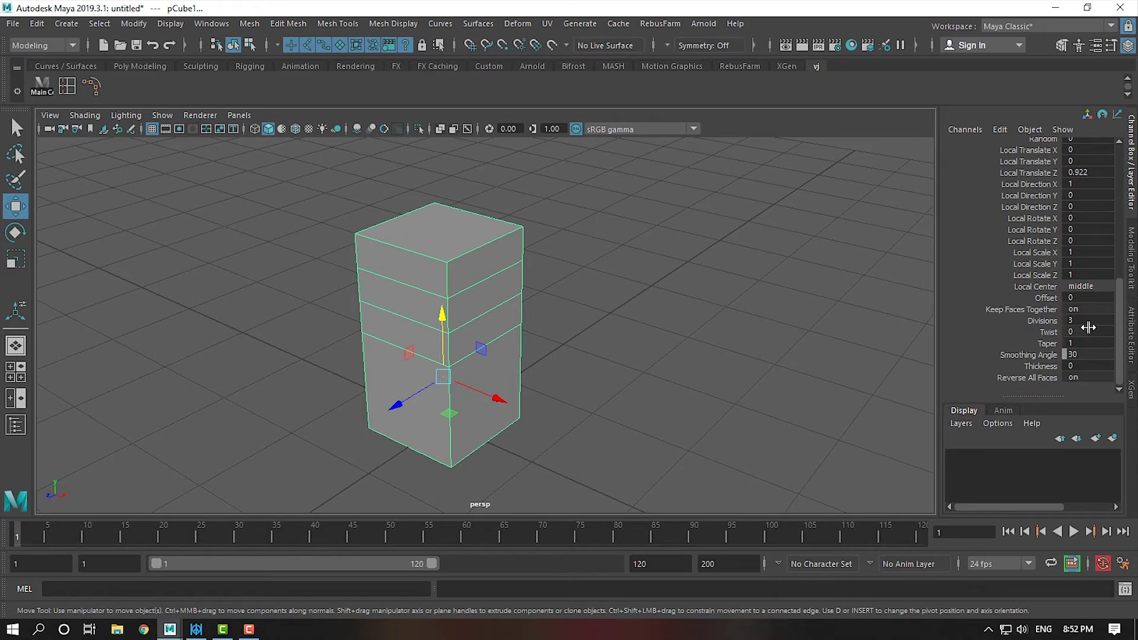
{"action": "left_click", "coordinate": [1050, 318]}
{"action": "mouse_move", "coordinate": [569, 308]}
{"action": "middle_mouse_down"}
{"action": "mouse_move", "coordinate": [585, 305]}
{"action": "mouse_move", "coordinate": [554, 300]}
{"action": "mouse_move", "coordinate": [567, 297]}
{"action": "middle_mouse_up"}
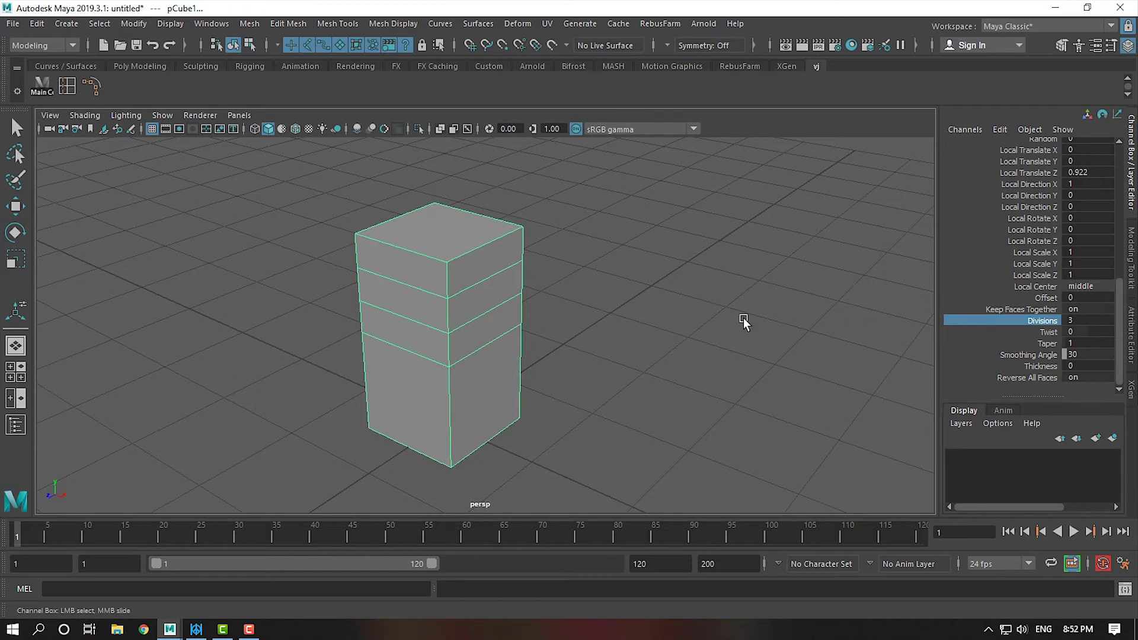
{"action": "middle_click_drag", "start_coordinate": [754, 303], "coordinate": [702, 306]}
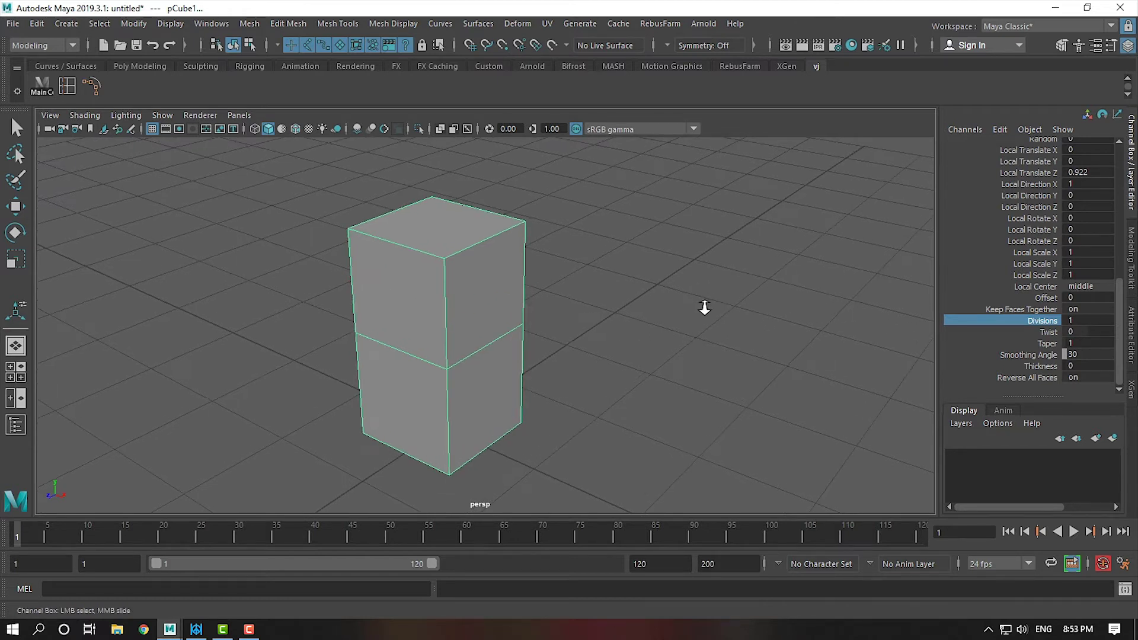
Step: Switch to Face mode and select the upper section's side faces, f[6:9]
{"action": "key", "text": "w"}
{"action": "scroll", "coordinate": [496, 301], "scroll_direction": "up", "scroll_amount": 3}
{"action": "right_click_drag", "start_coordinate": [494, 234], "coordinate": [495, 271]}
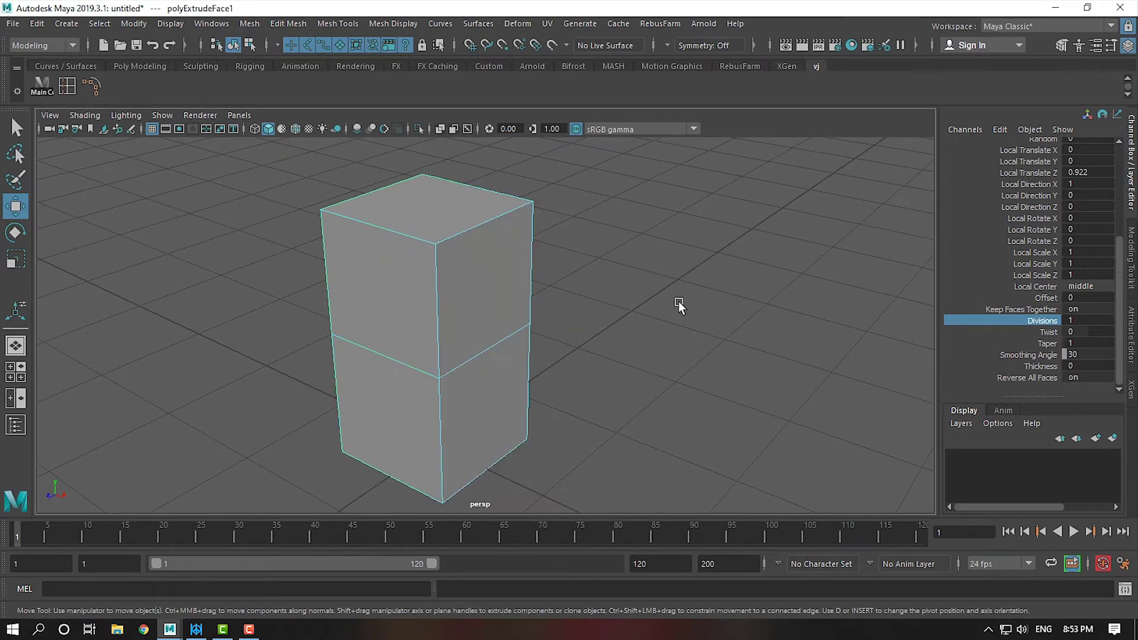
{"action": "left_click", "coordinate": [386, 317]}
{"action": "mouse_move", "coordinate": [364, 280]}
{"action": "left_mouse_down", "text": "alt"}
{"action": "mouse_move", "coordinate": [570, 339]}
{"action": "mouse_move", "coordinate": [681, 348]}
{"action": "mouse_move", "coordinate": [508, 266]}
{"action": "mouse_move", "coordinate": [525, 322]}
{"action": "mouse_move", "coordinate": [539, 326]}
{"action": "mouse_move", "coordinate": [506, 308]}
{"action": "mouse_move", "coordinate": [498, 286]}
{"action": "left_mouse_up", "text": "alt"}
{"action": "left_click", "coordinate": [510, 261], "text": "shift"}
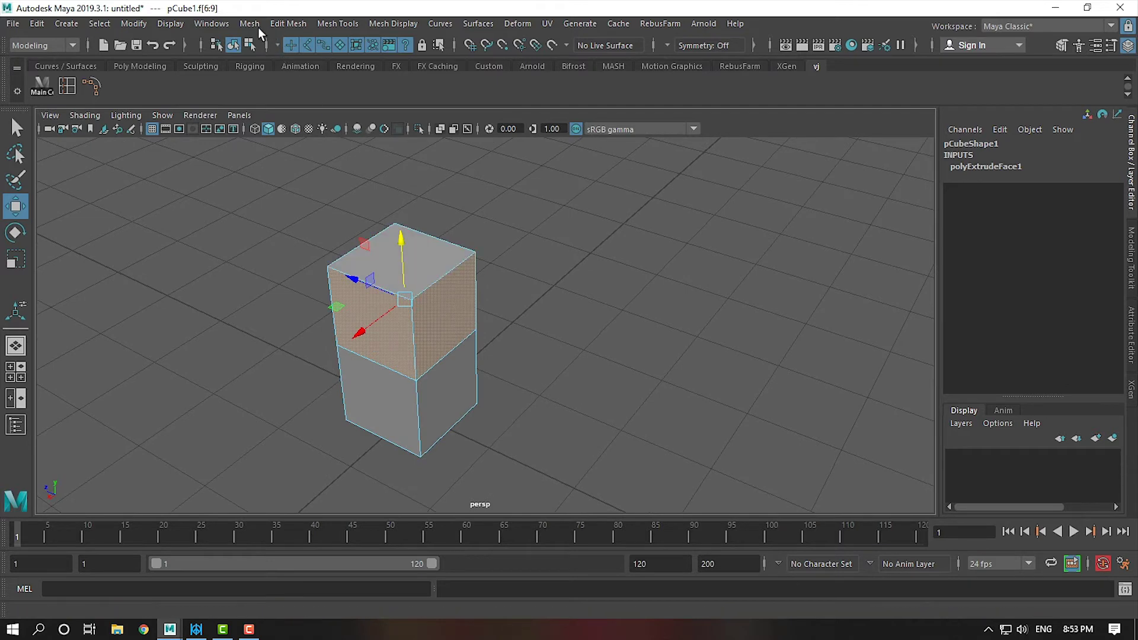
Step: Extrude the four side faces, trying and undoing several pull directions
{"action": "left_click", "coordinate": [297, 24]}
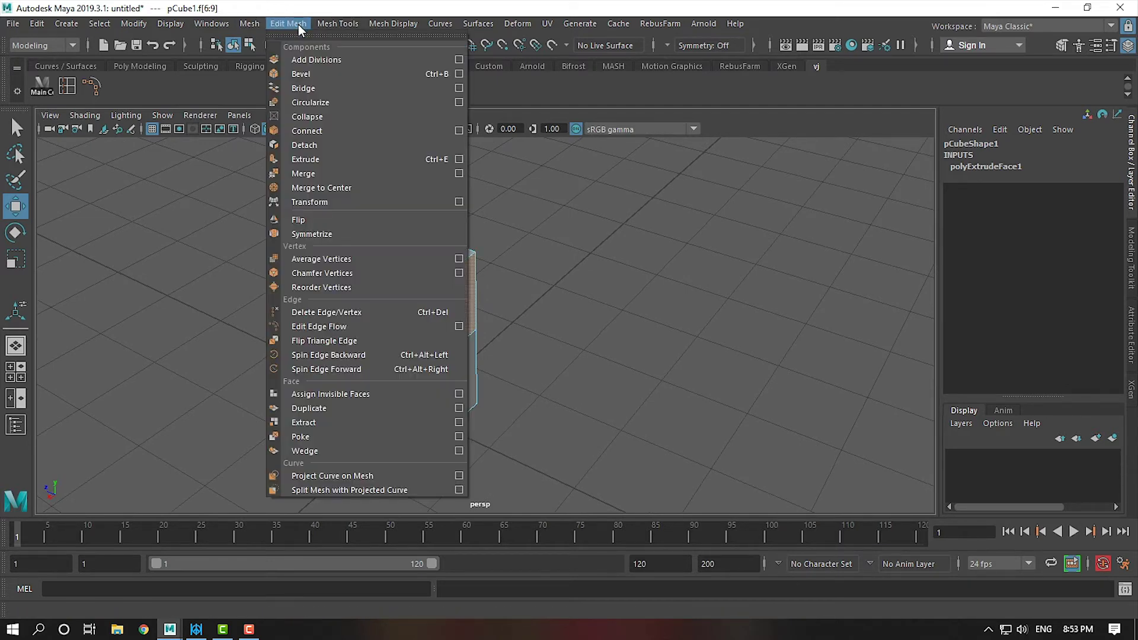
{"action": "left_click", "coordinate": [347, 162]}
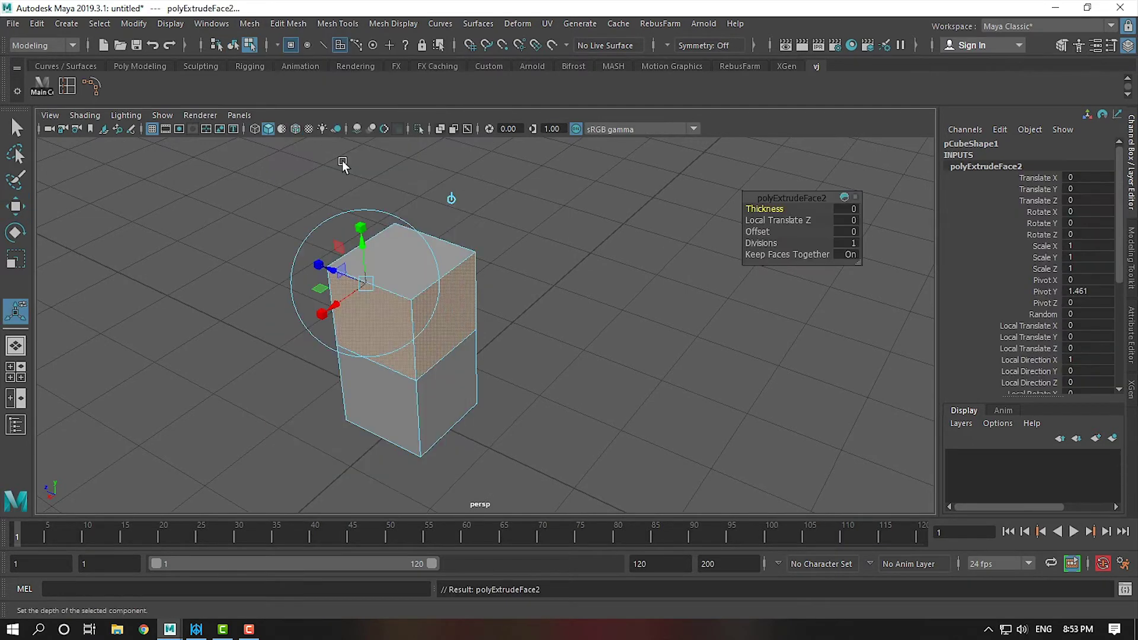
{"action": "mouse_move", "coordinate": [513, 402]}
{"action": "left_mouse_down", "text": "alt"}
{"action": "mouse_move", "coordinate": [623, 407]}
{"action": "mouse_move", "coordinate": [588, 354]}
{"action": "mouse_move", "coordinate": [585, 378]}
{"action": "mouse_move", "coordinate": [589, 353]}
{"action": "mouse_move", "coordinate": [581, 381]}
{"action": "left_mouse_up", "text": "alt"}
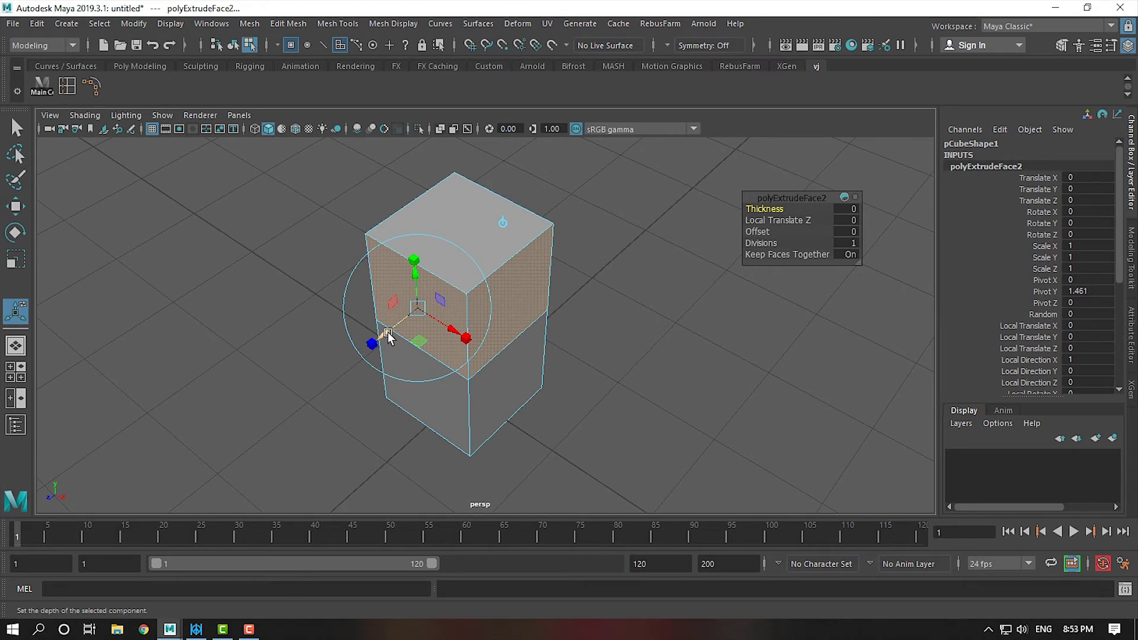
{"action": "mouse_move", "coordinate": [335, 382]}
{"action": "left_mouse_down", "text": "alt"}
{"action": "mouse_move", "coordinate": [275, 397]}
{"action": "mouse_move", "coordinate": [338, 387]}
{"action": "mouse_move", "coordinate": [318, 389]}
{"action": "mouse_move", "coordinate": [376, 330]}
{"action": "left_mouse_up", "text": "alt"}
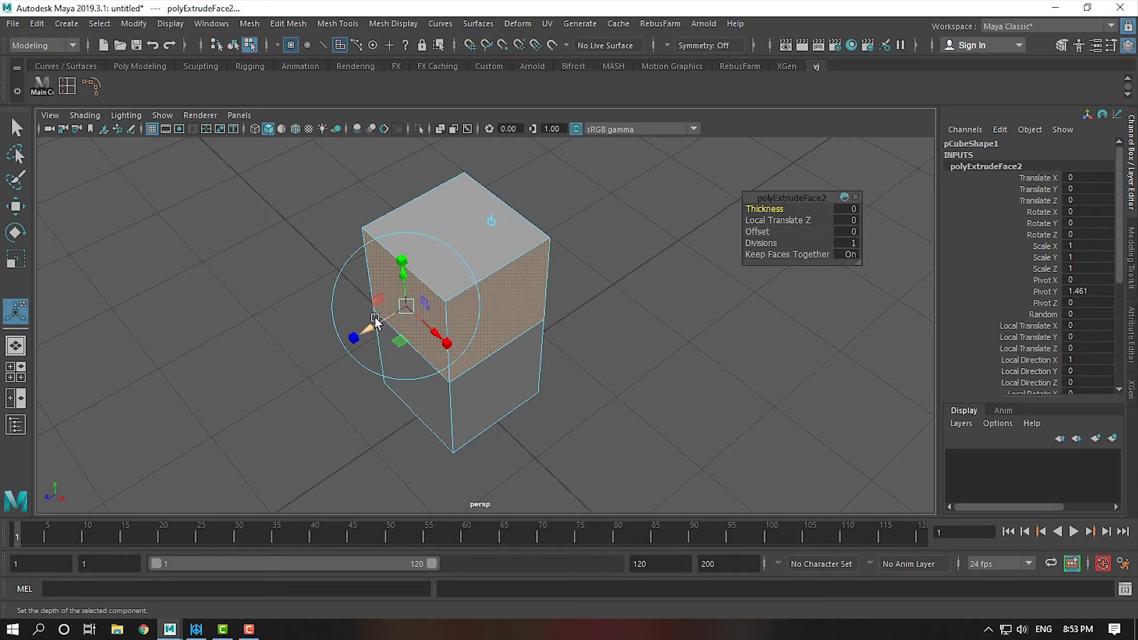
{"action": "mouse_move", "coordinate": [374, 317]}
{"action": "left_mouse_down"}
{"action": "mouse_move", "coordinate": [336, 346]}
{"action": "mouse_move", "coordinate": [261, 356]}
{"action": "mouse_move", "coordinate": [152, 418]}
{"action": "left_mouse_up"}
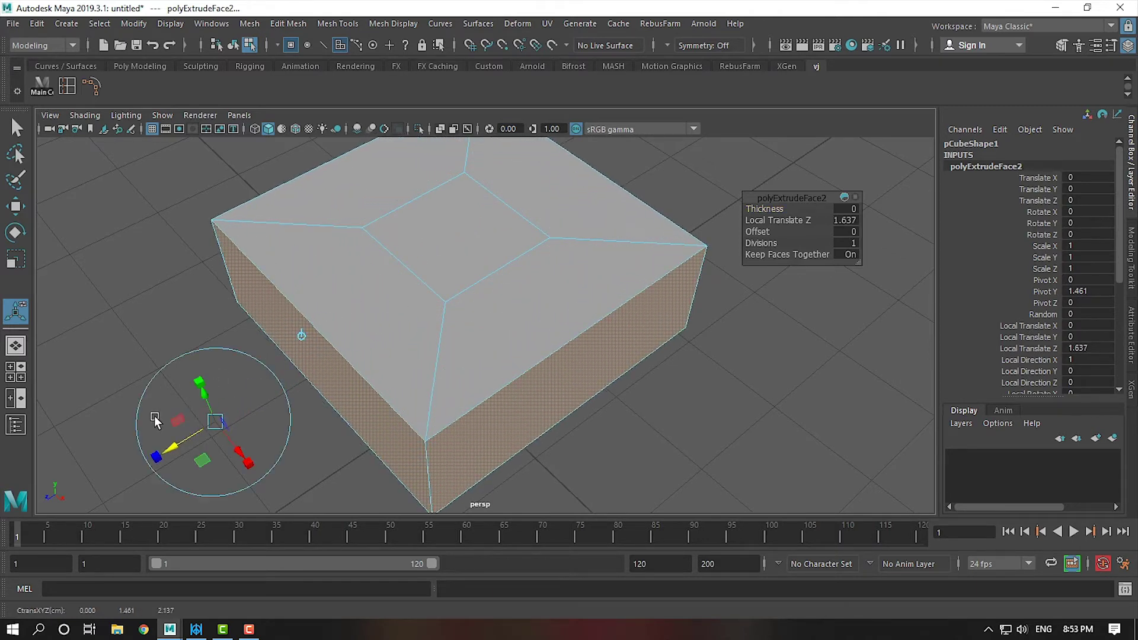
{"action": "mouse_move", "coordinate": [308, 379]}
{"action": "left_mouse_down", "text": "alt"}
{"action": "mouse_move", "coordinate": [451, 385]}
{"action": "mouse_move", "coordinate": [434, 392]}
{"action": "left_mouse_up", "text": "alt"}
{"action": "key", "text": "ctrl+z"}
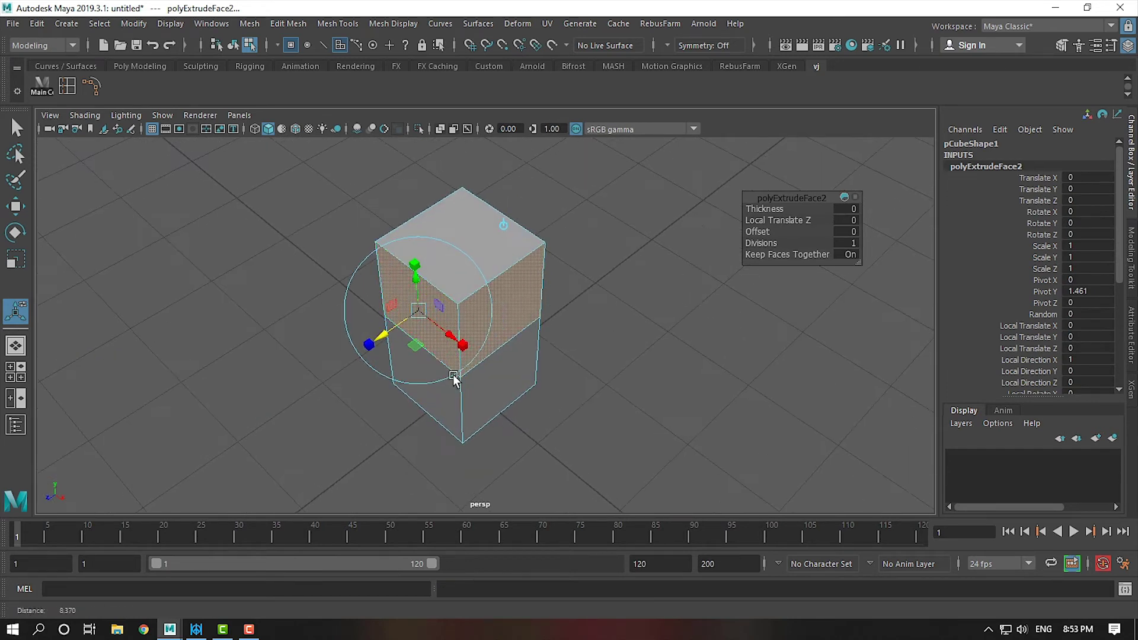
{"action": "left_click_drag", "start_coordinate": [457, 339], "coordinate": [365, 228]}
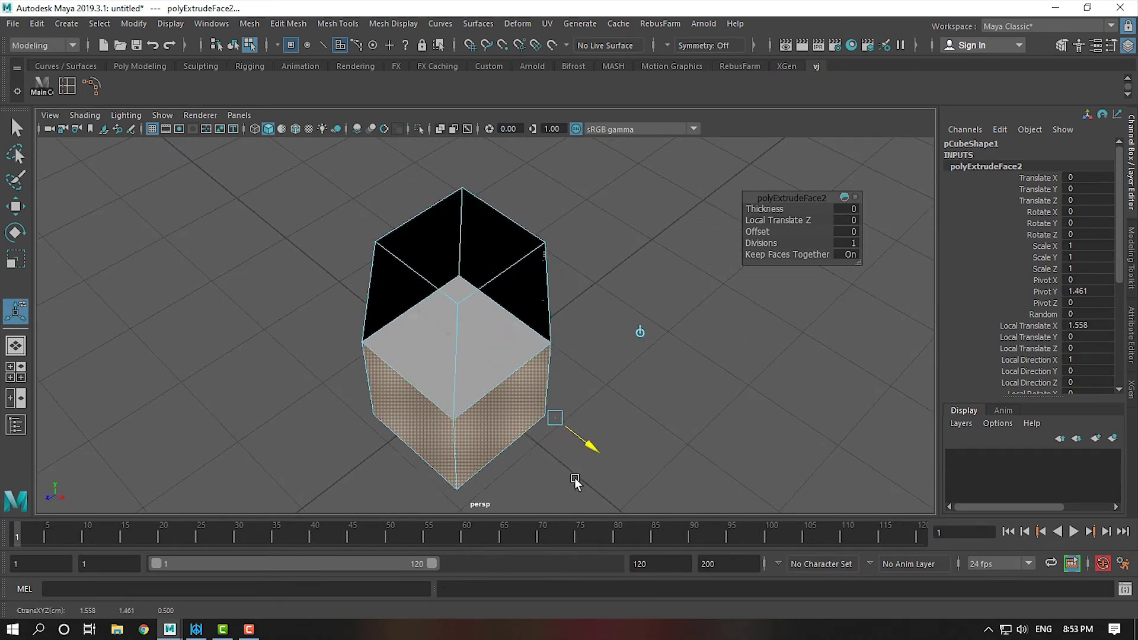
{"action": "key", "text": "ctrl+z"}
{"action": "mouse_move", "coordinate": [364, 229]}
{"action": "left_mouse_down"}
{"action": "mouse_move", "coordinate": [499, 280]}
{"action": "mouse_move", "coordinate": [487, 337]}
{"action": "left_mouse_up"}
{"action": "key", "text": "ctrl+z"}
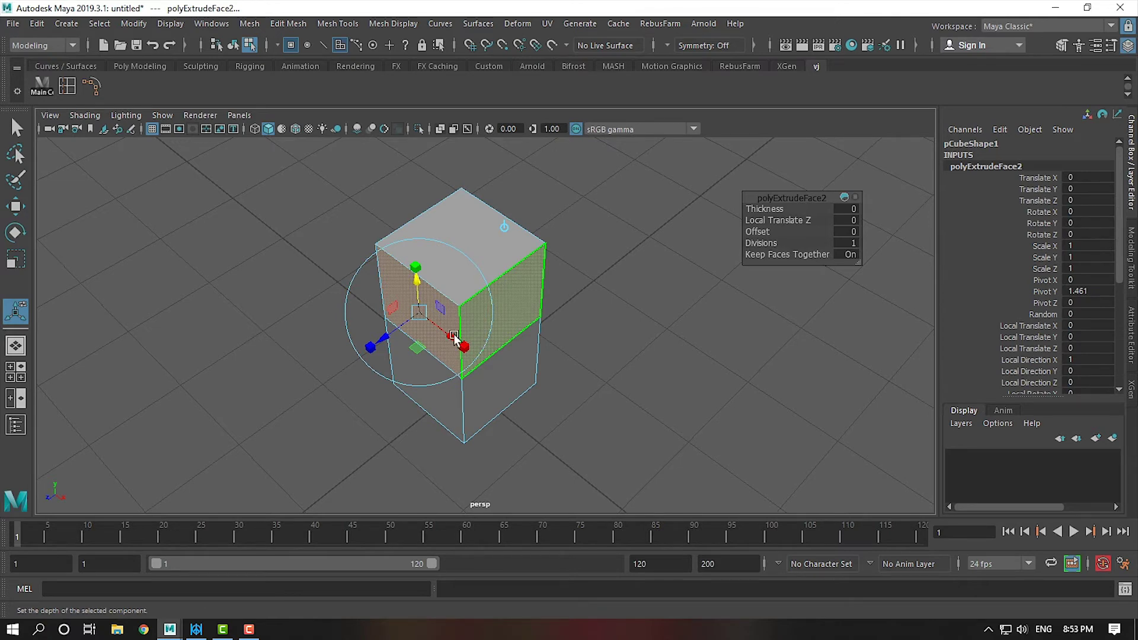
Step: Pull the faces out as separate arms, shortened to 1.371 with 2 divisions each
{"action": "left_click_drag", "start_coordinate": [457, 380], "coordinate": [417, 379], "text": "alt"}
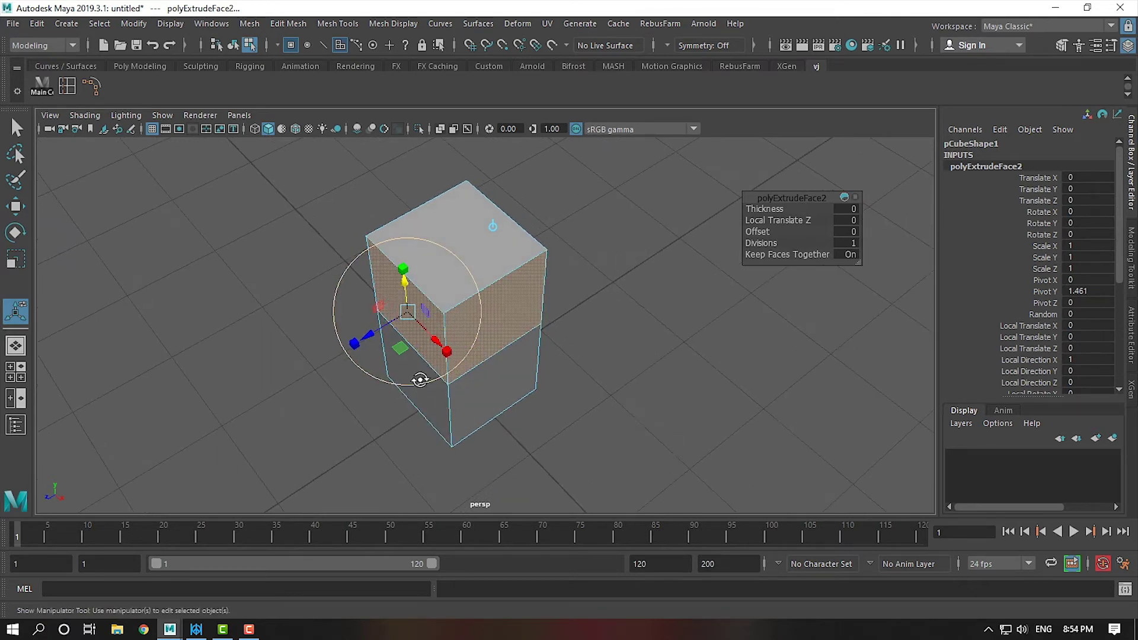
{"action": "left_click_drag", "start_coordinate": [377, 336], "coordinate": [352, 351]}
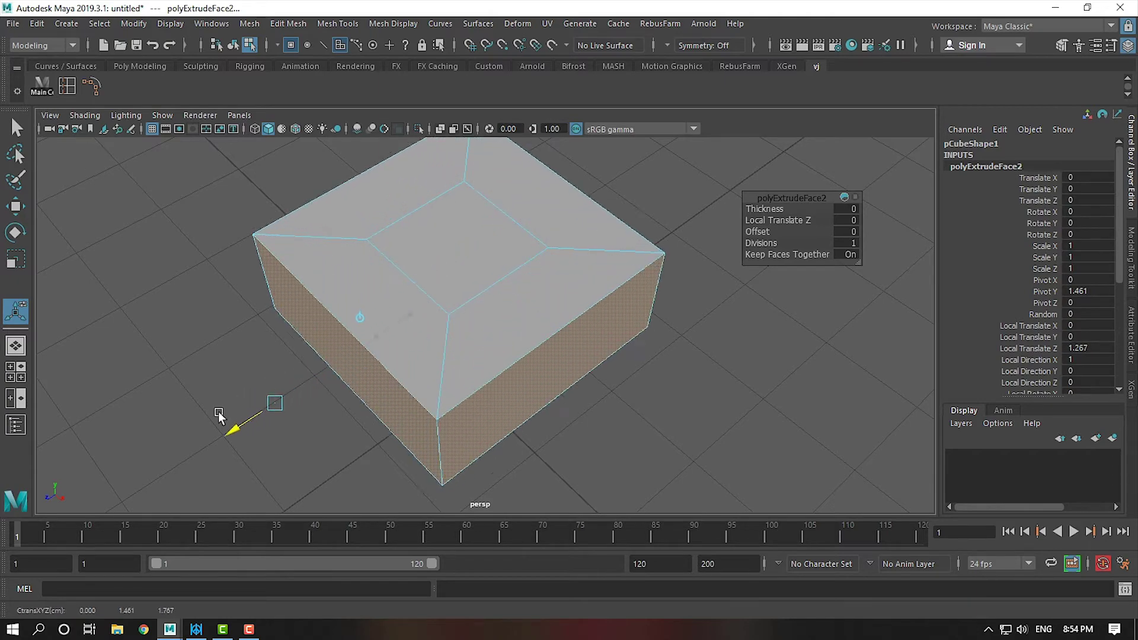
{"action": "left_click_drag", "start_coordinate": [351, 351], "coordinate": [195, 438]}
{"action": "mouse_move", "coordinate": [411, 394]}
{"action": "left_mouse_down", "text": "alt"}
{"action": "mouse_move", "coordinate": [647, 256]}
{"action": "mouse_move", "coordinate": [620, 355]}
{"action": "mouse_move", "coordinate": [338, 360]}
{"action": "mouse_move", "coordinate": [585, 347]}
{"action": "mouse_move", "coordinate": [599, 385]}
{"action": "mouse_move", "coordinate": [634, 353]}
{"action": "left_mouse_up", "text": "alt"}
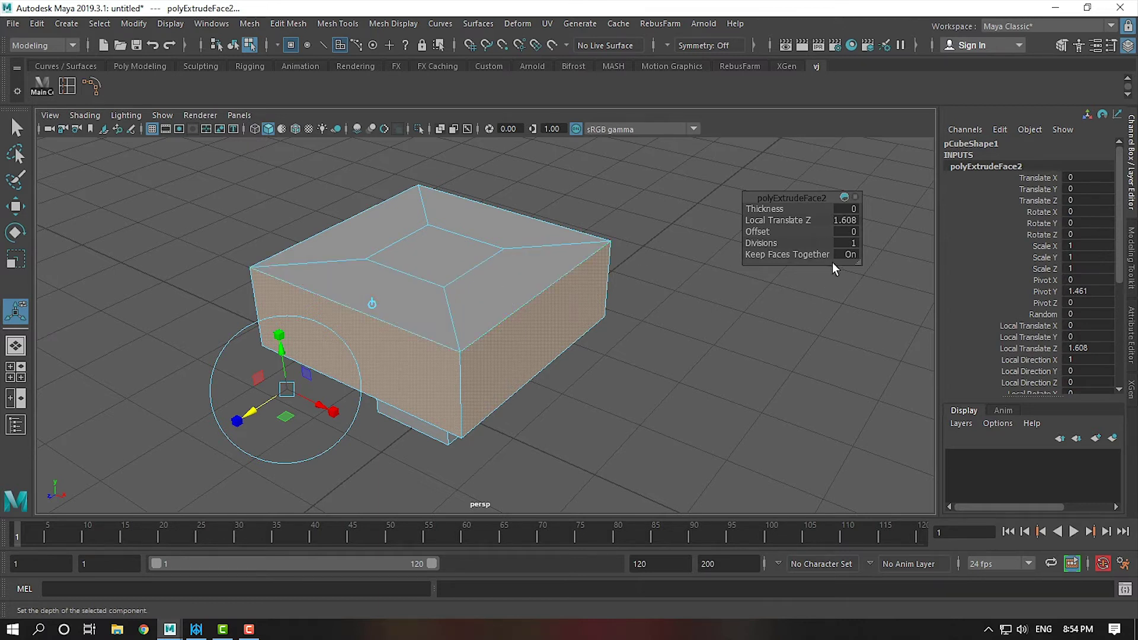
{"action": "left_click", "coordinate": [852, 256]}
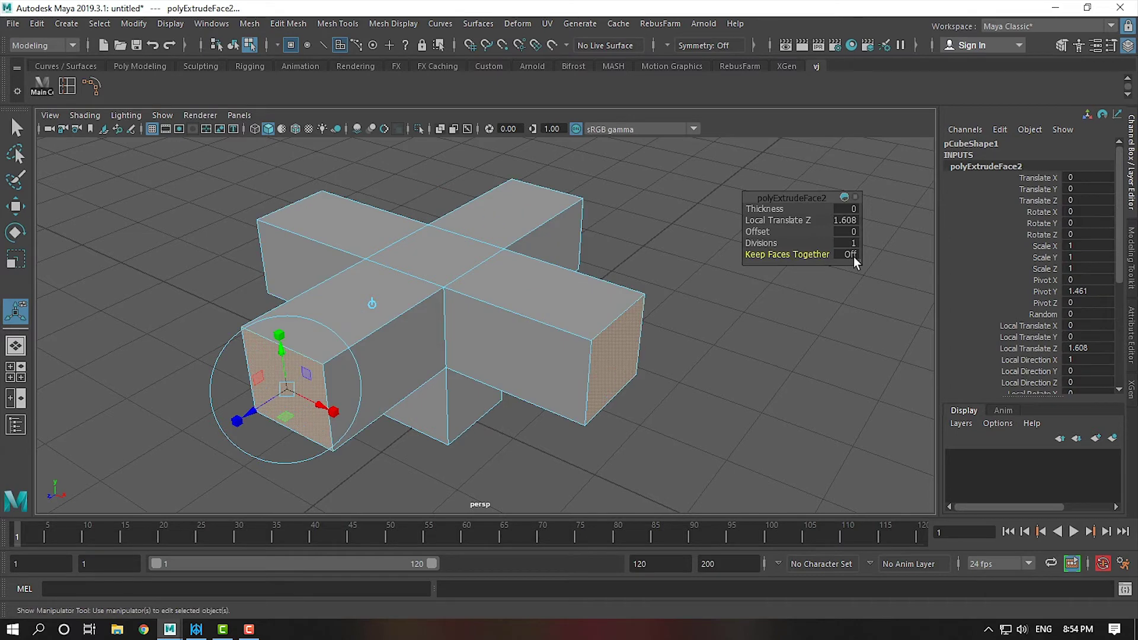
{"action": "mouse_move", "coordinate": [254, 407]}
{"action": "left_mouse_down"}
{"action": "mouse_move", "coordinate": [347, 367]}
{"action": "mouse_move", "coordinate": [294, 393]}
{"action": "left_mouse_up"}
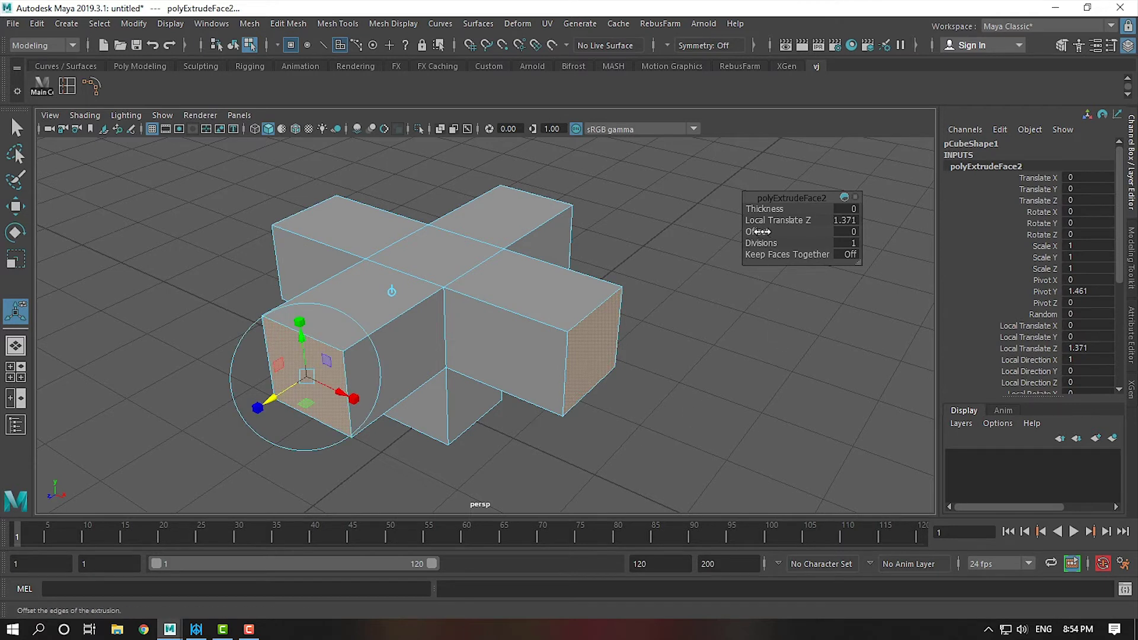
{"action": "left_click_drag", "start_coordinate": [761, 242], "coordinate": [767, 241]}
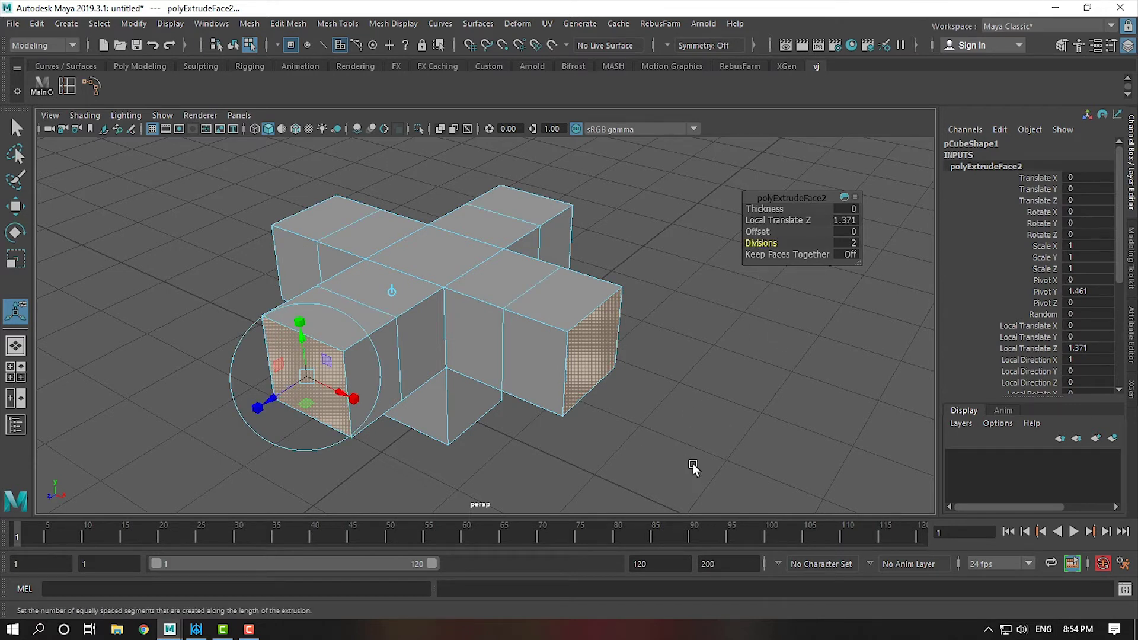
{"action": "key", "text": "w"}
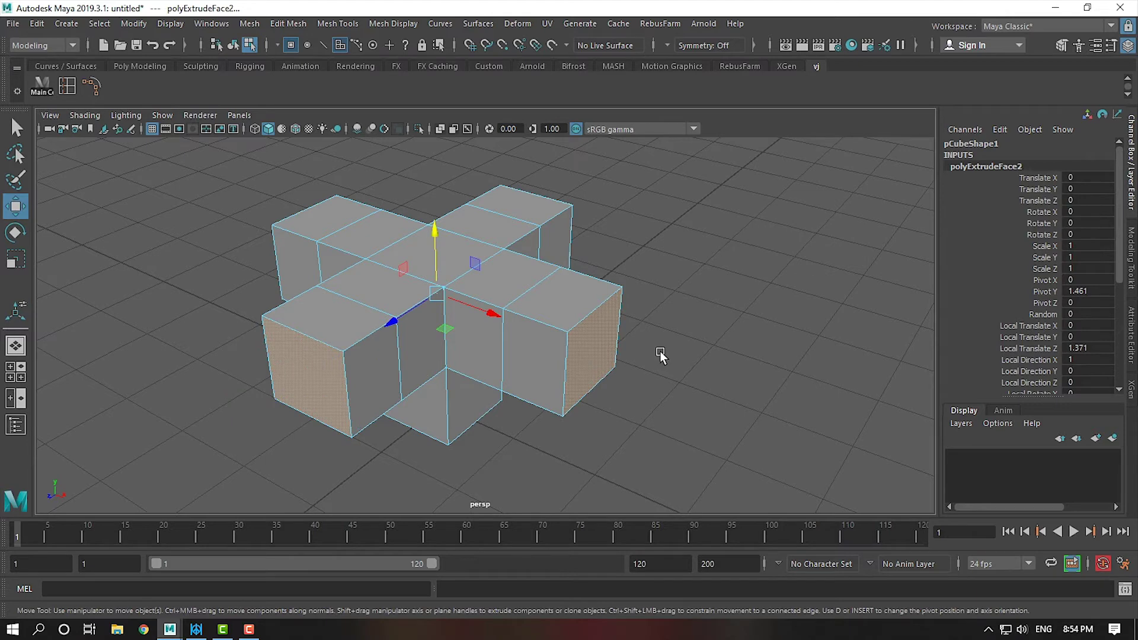
Step: Reselect the cross in Face mode and pick one arm end's top face, f[23]
{"action": "right_click", "coordinate": [509, 299]}
{"action": "right_click_drag", "start_coordinate": [508, 299], "coordinate": [579, 213]}
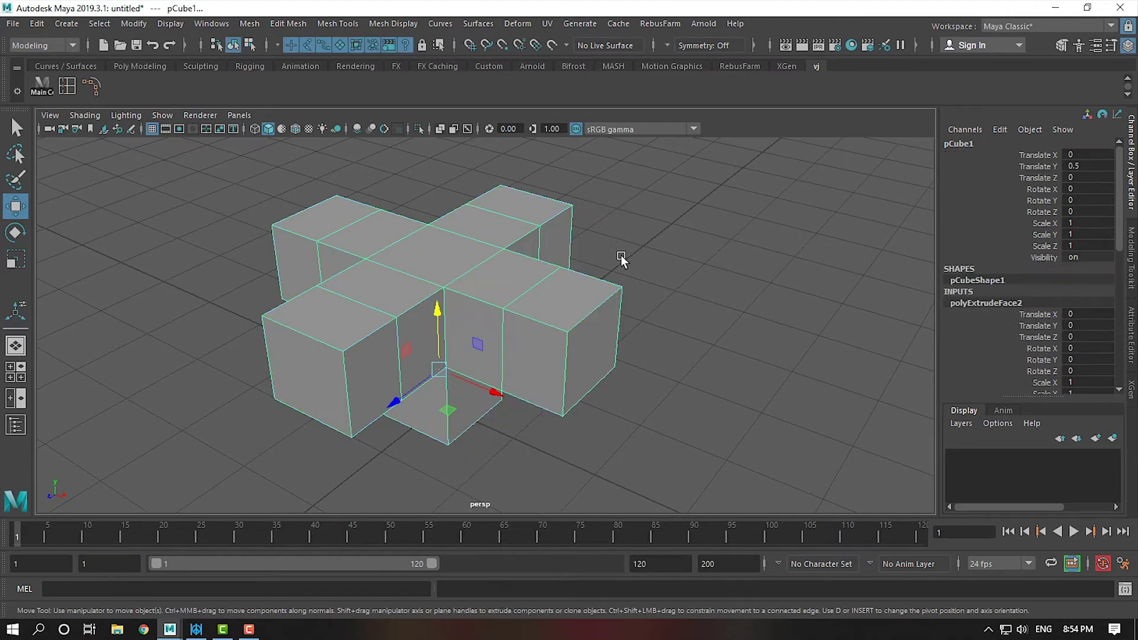
{"action": "left_click", "coordinate": [617, 252]}
{"action": "left_click", "coordinate": [556, 293]}
{"action": "mouse_move", "coordinate": [556, 293]}
{"action": "left_mouse_down", "text": "alt"}
{"action": "mouse_move", "coordinate": [654, 326]}
{"action": "mouse_move", "coordinate": [617, 367]}
{"action": "left_mouse_up", "text": "alt"}
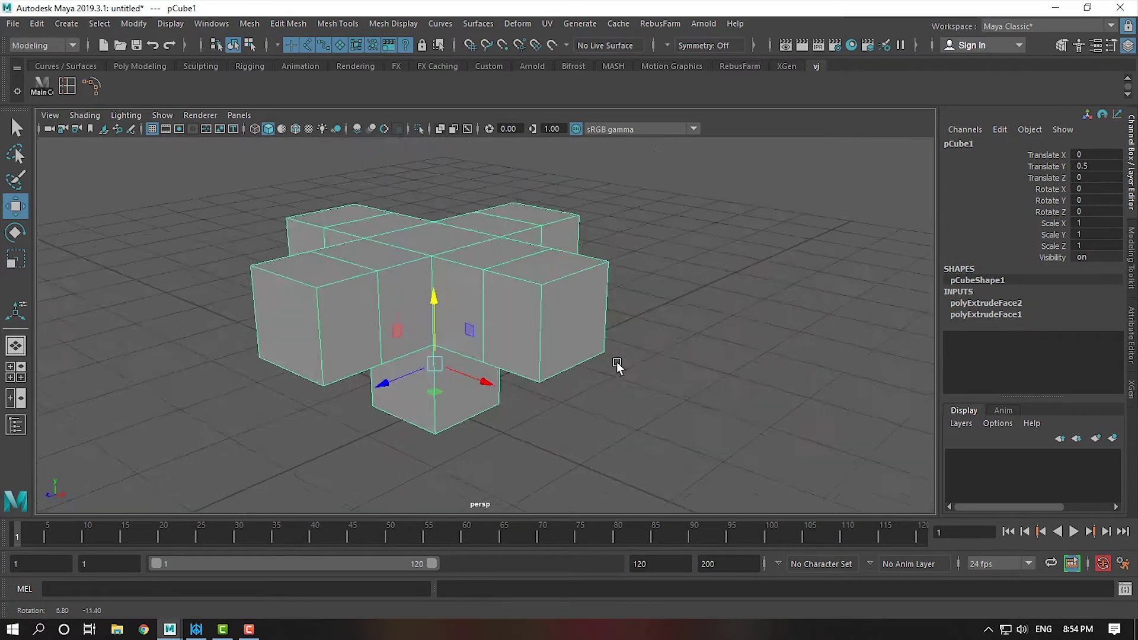
{"action": "right_click", "coordinate": [596, 333]}
{"action": "left_click", "coordinate": [590, 273]}
{"action": "left_click", "coordinate": [558, 284]}
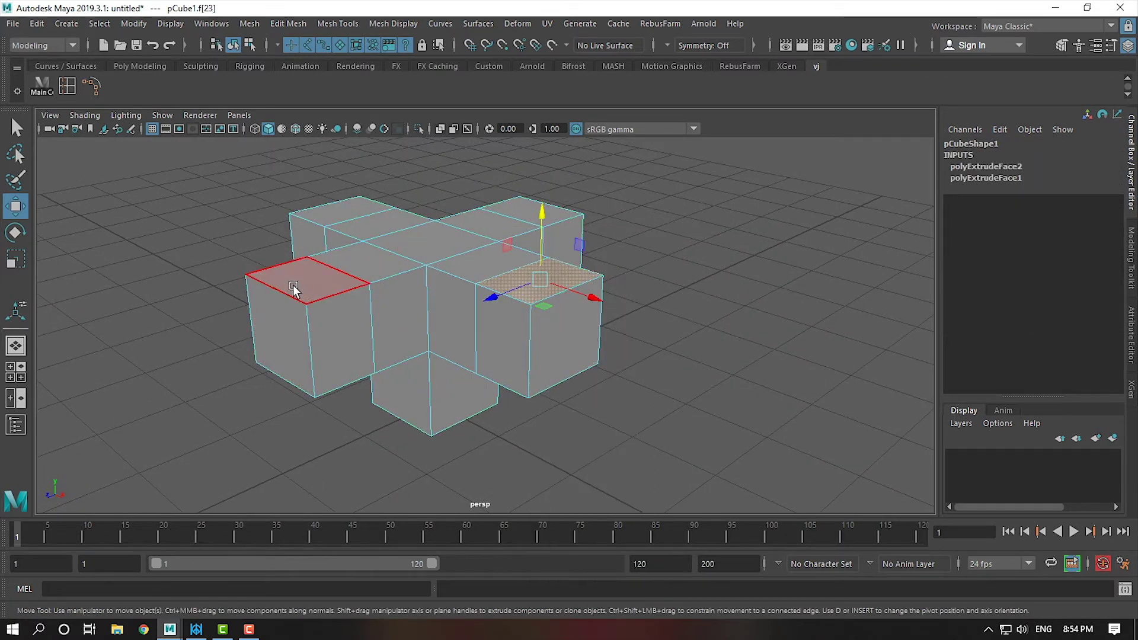
Step: Select the four arm-end top faces and extrude them upward 0.748 into blocks
{"action": "left_click", "coordinate": [289, 278], "text": "shift"}
{"action": "left_click", "coordinate": [324, 205], "text": "shift"}
{"action": "left_click", "coordinate": [542, 199], "text": "shift"}
{"action": "mouse_move", "coordinate": [621, 237]}
{"action": "left_mouse_down", "text": "alt"}
{"action": "mouse_move", "coordinate": [688, 289]}
{"action": "mouse_move", "coordinate": [665, 315]}
{"action": "mouse_move", "coordinate": [632, 310]}
{"action": "mouse_move", "coordinate": [642, 333]}
{"action": "mouse_move", "coordinate": [628, 305]}
{"action": "mouse_move", "coordinate": [650, 283]}
{"action": "left_mouse_up", "text": "alt"}
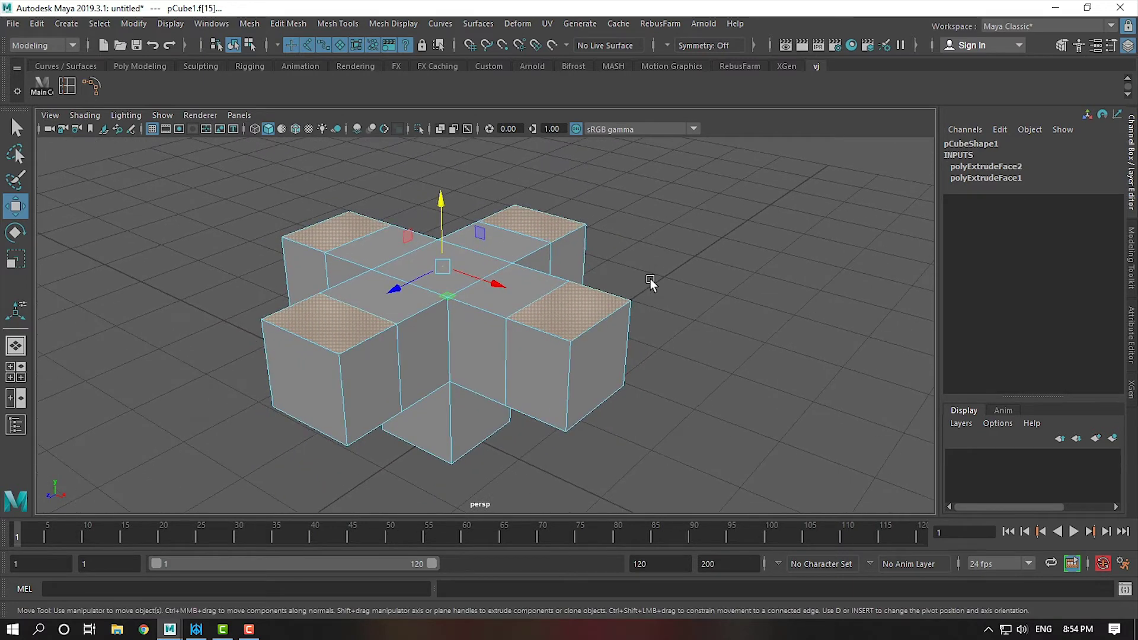
{"action": "left_click", "coordinate": [290, 23]}
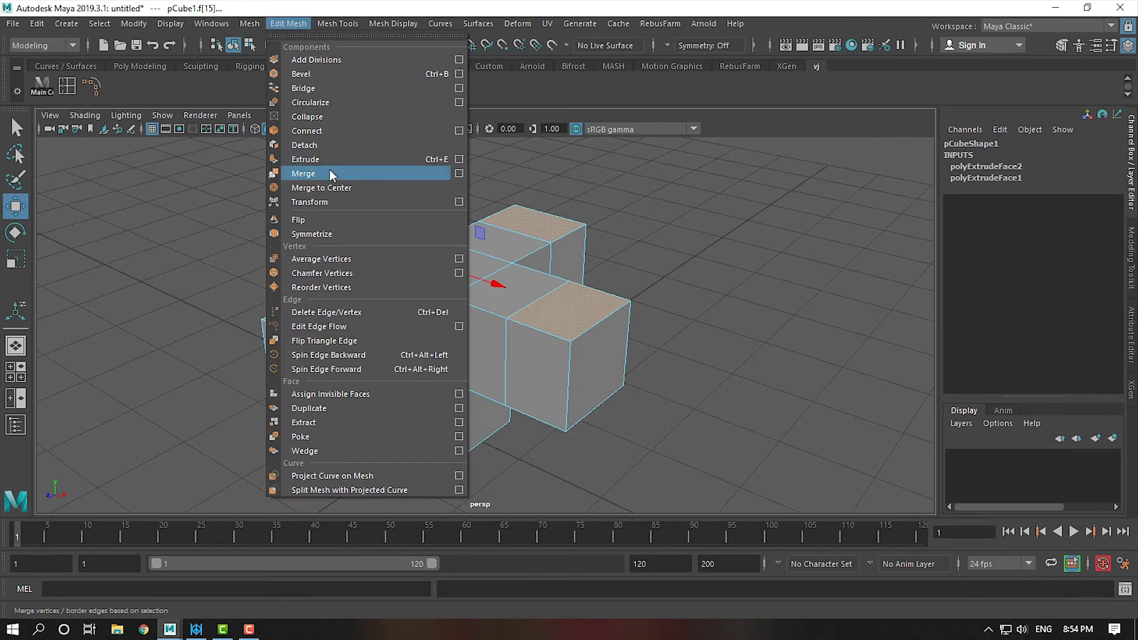
{"action": "left_click", "coordinate": [713, 339]}
{"action": "left_click_drag", "start_coordinate": [713, 339], "coordinate": [695, 329], "text": "alt"}
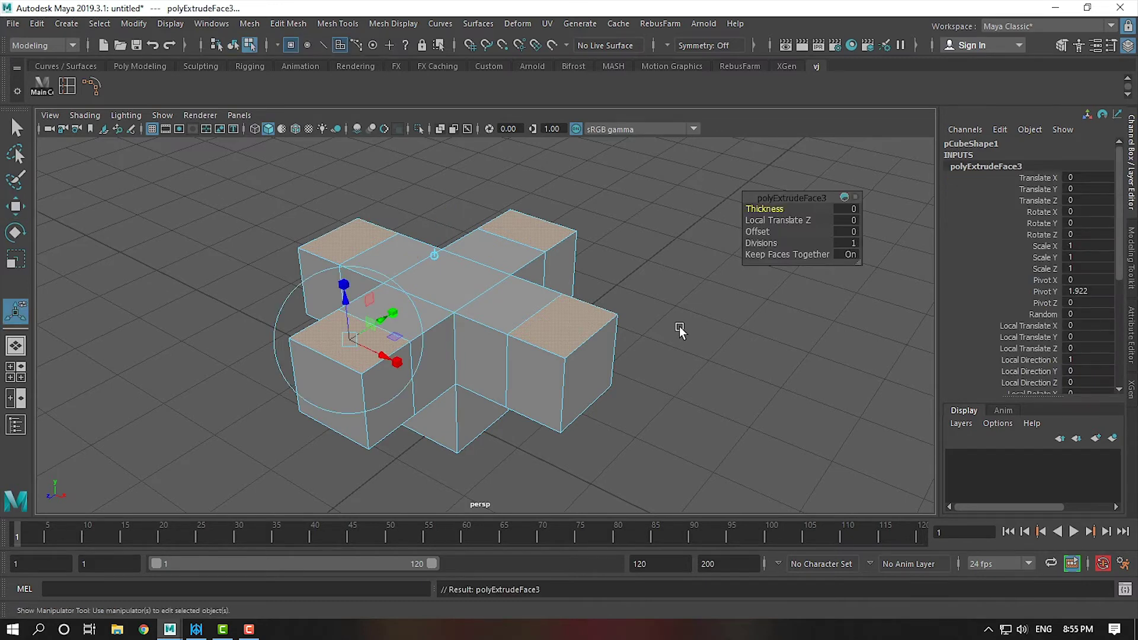
{"action": "left_click_drag", "start_coordinate": [726, 351], "coordinate": [664, 355], "text": "alt"}
{"action": "left_click_drag", "start_coordinate": [343, 283], "coordinate": [353, 205]}
{"action": "left_click_drag", "start_coordinate": [353, 231], "coordinate": [355, 226]}
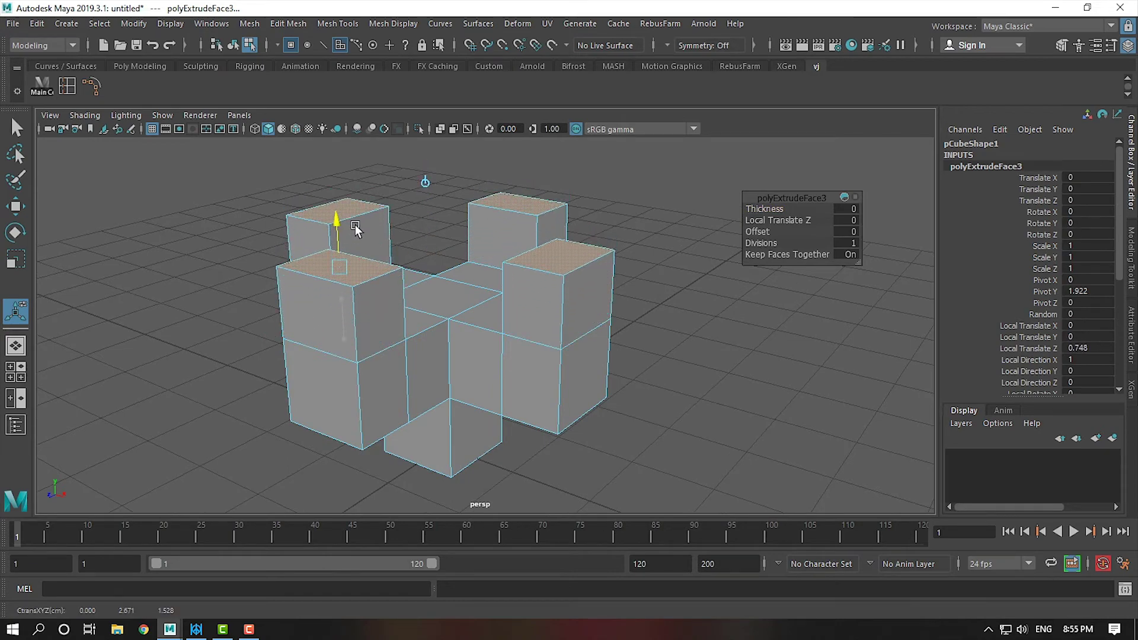
{"action": "mouse_move", "coordinate": [616, 328]}
{"action": "left_mouse_down", "text": "alt"}
{"action": "mouse_move", "coordinate": [602, 364]}
{"action": "mouse_move", "coordinate": [604, 272]}
{"action": "mouse_move", "coordinate": [560, 350]}
{"action": "mouse_move", "coordinate": [491, 286]}
{"action": "left_mouse_up", "text": "alt"}
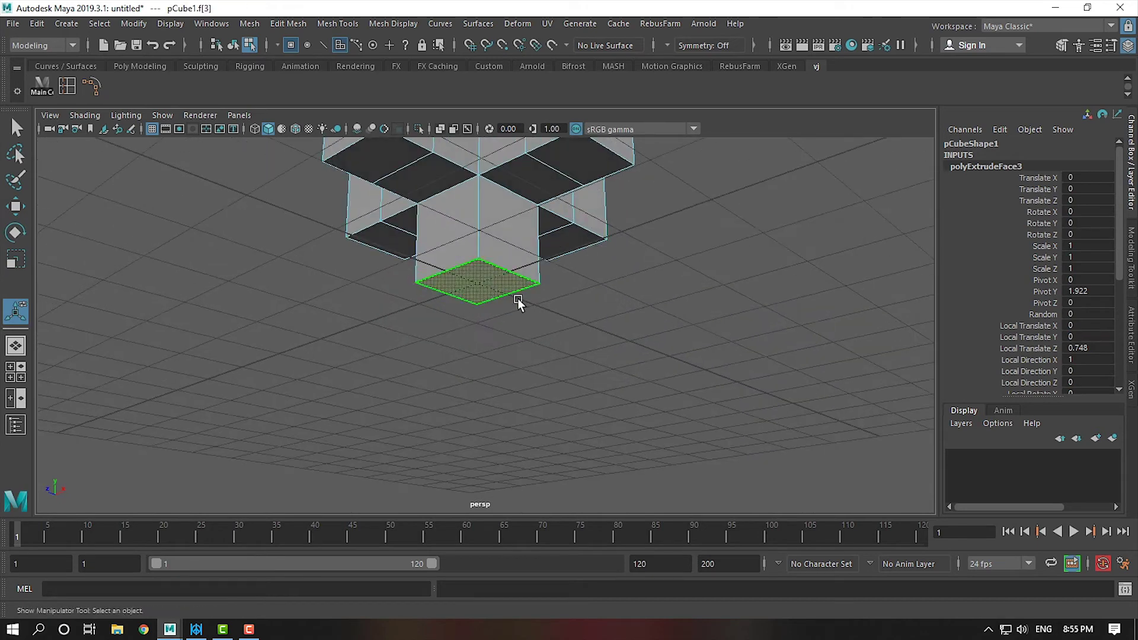
Step: Extrude the cross's bottom face downward into a column
{"action": "left_click", "coordinate": [492, 286]}
{"action": "key", "text": "ctrl+e"}
{"action": "mouse_move", "coordinate": [524, 306]}
{"action": "left_mouse_down"}
{"action": "mouse_move", "coordinate": [481, 305]}
{"action": "mouse_move", "coordinate": [474, 336]}
{"action": "mouse_move", "coordinate": [475, 297]}
{"action": "left_mouse_up"}
{"action": "key", "text": "w"}
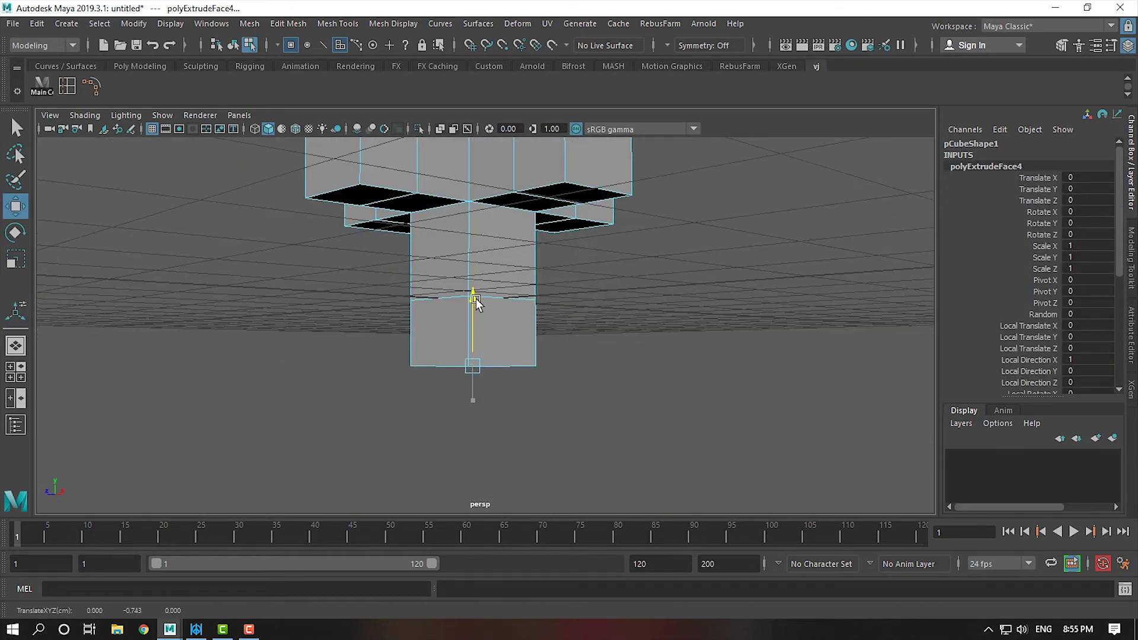
Step: Select the lower side faces around the column's foot
{"action": "left_click", "coordinate": [479, 311]}
{"action": "key", "text": "ctrl+e"}
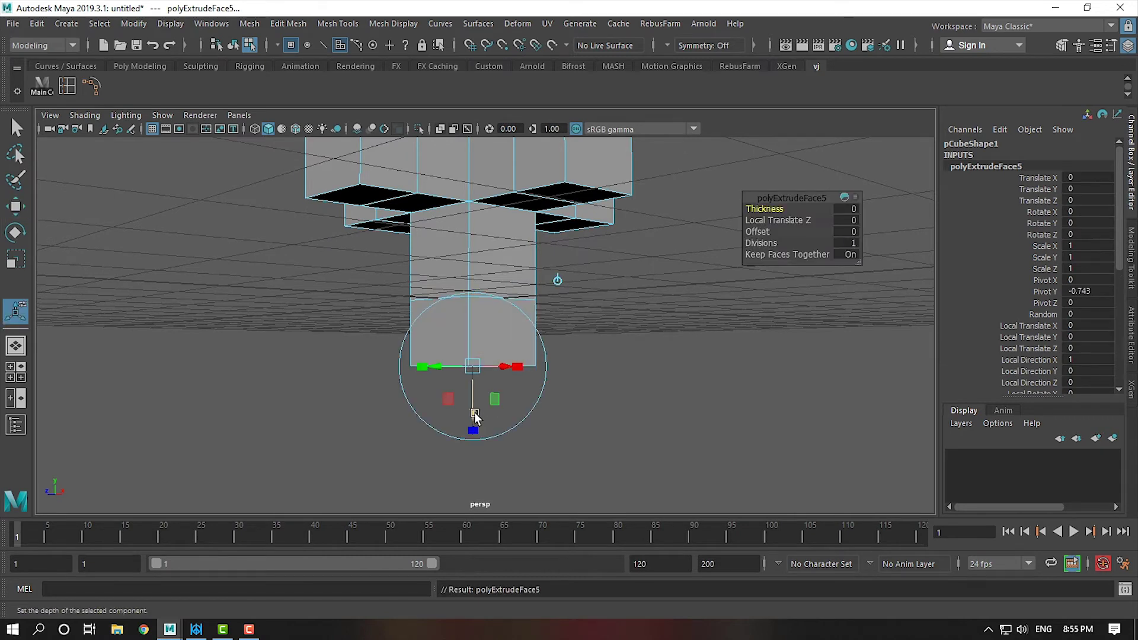
{"action": "left_click_drag", "start_coordinate": [491, 407], "coordinate": [501, 415]}
{"action": "left_click", "coordinate": [500, 418]}
{"action": "key", "text": "w"}
{"action": "left_click", "coordinate": [445, 429], "text": "shift"}
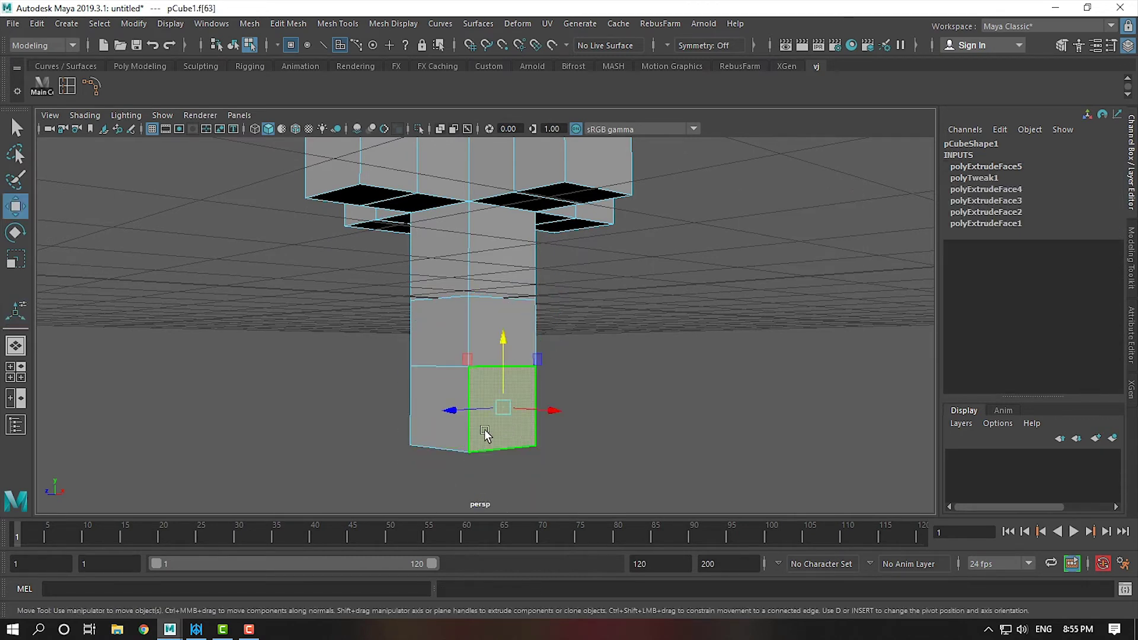
{"action": "mouse_move", "coordinate": [446, 429]}
{"action": "left_mouse_down", "text": "alt"}
{"action": "mouse_move", "coordinate": [507, 418]}
{"action": "mouse_move", "coordinate": [491, 434]}
{"action": "left_mouse_up", "text": "alt"}
{"action": "left_click", "coordinate": [506, 418], "text": "shift"}
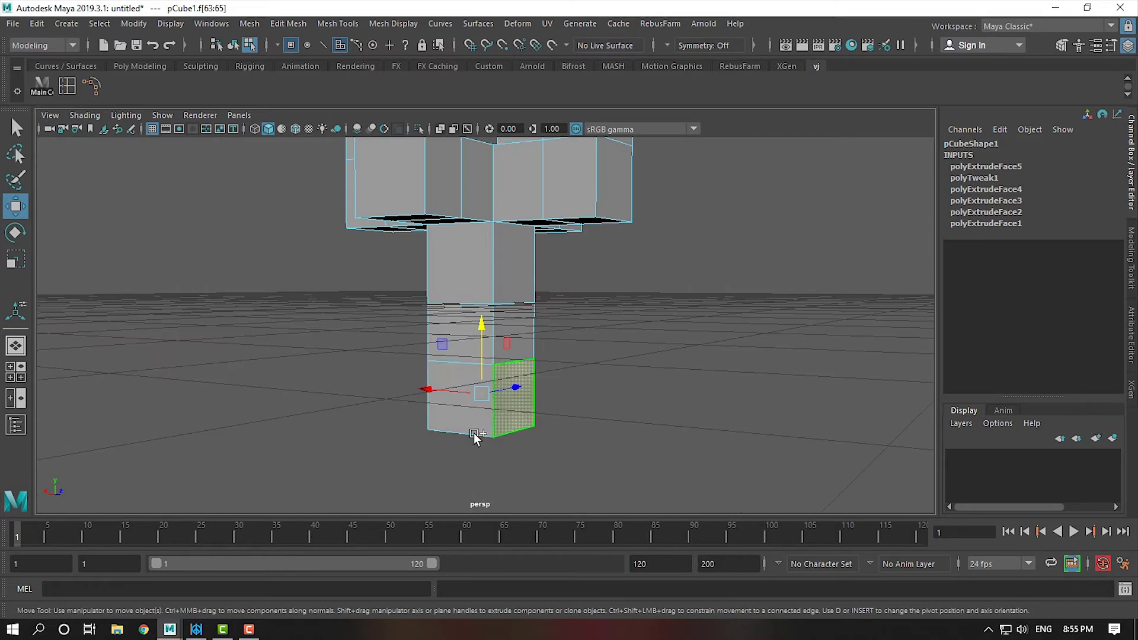
{"action": "mouse_move", "coordinate": [581, 446]}
{"action": "left_mouse_down", "text": "alt"}
{"action": "mouse_move", "coordinate": [794, 463]}
{"action": "mouse_move", "coordinate": [609, 494]}
{"action": "mouse_move", "coordinate": [616, 441]}
{"action": "mouse_move", "coordinate": [592, 428]}
{"action": "left_mouse_up", "text": "alt"}
Step: Extrude the lower side faces outward 1.398 into a wide base and select pCube1
{"action": "left_click", "coordinate": [278, 22]}
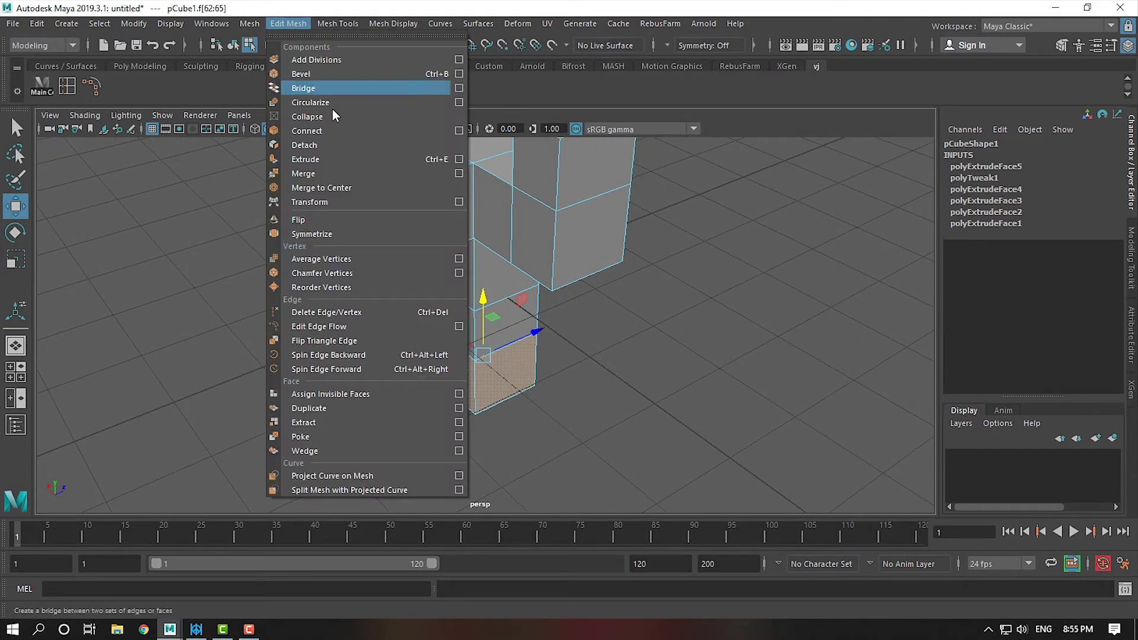
{"action": "left_click", "coordinate": [325, 158]}
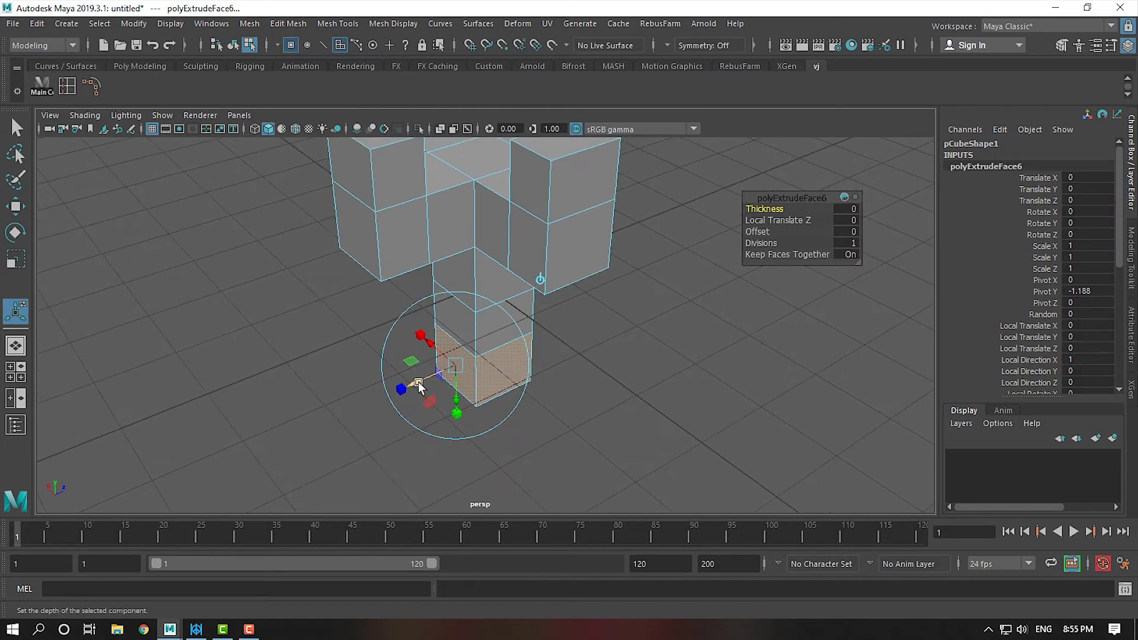
{"action": "left_click_drag", "start_coordinate": [398, 392], "coordinate": [332, 428]}
{"action": "left_click_drag", "start_coordinate": [465, 363], "coordinate": [577, 376], "text": "alt"}
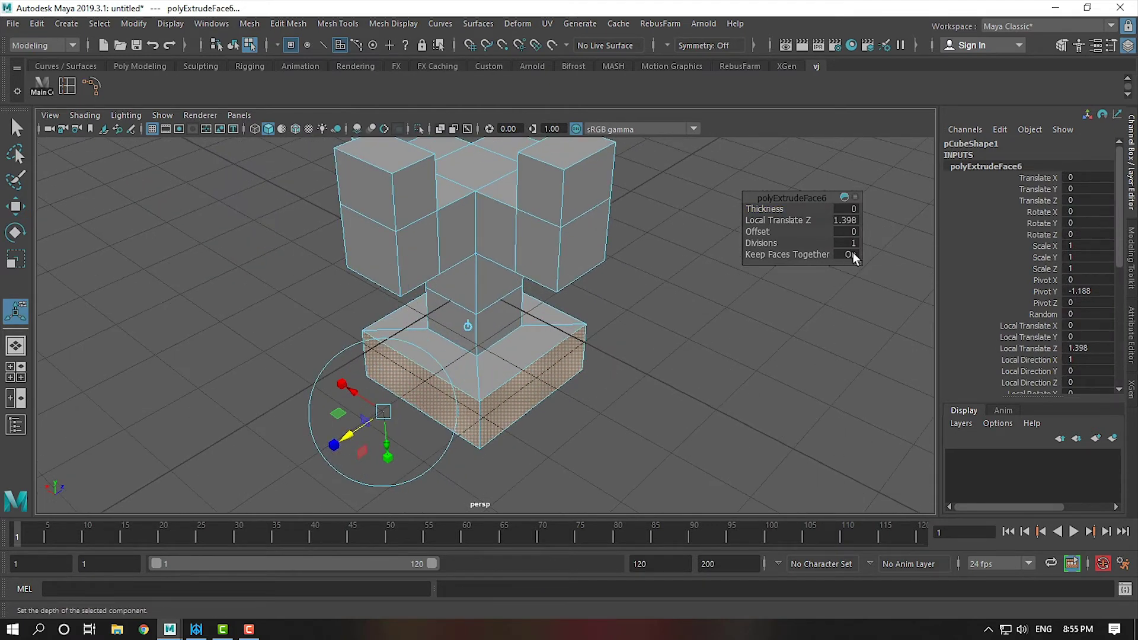
{"action": "key", "text": "w"}
{"action": "mouse_move", "coordinate": [582, 394]}
{"action": "left_mouse_down", "text": "alt"}
{"action": "mouse_move", "coordinate": [676, 365]}
{"action": "mouse_move", "coordinate": [626, 318]}
{"action": "mouse_move", "coordinate": [624, 272]}
{"action": "mouse_move", "coordinate": [614, 317]}
{"action": "mouse_move", "coordinate": [625, 334]}
{"action": "left_mouse_up", "text": "alt"}
{"action": "key", "text": "F8"}
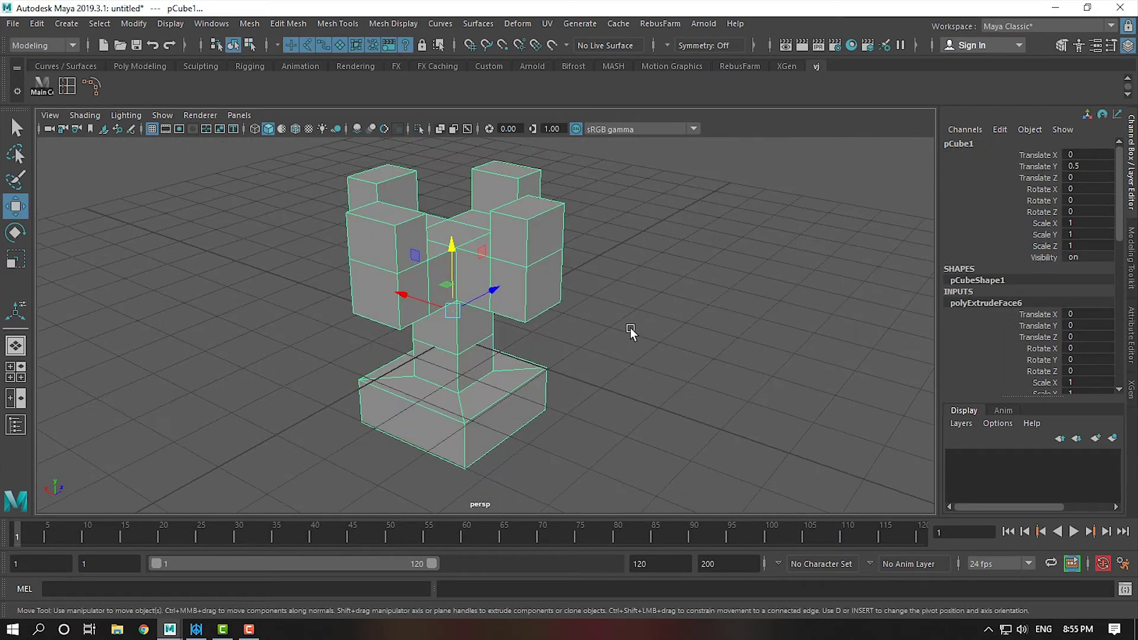
Step: Preview the rook smoothed, then turn the preview off with the rook selected
{"action": "key", "text": "3"}
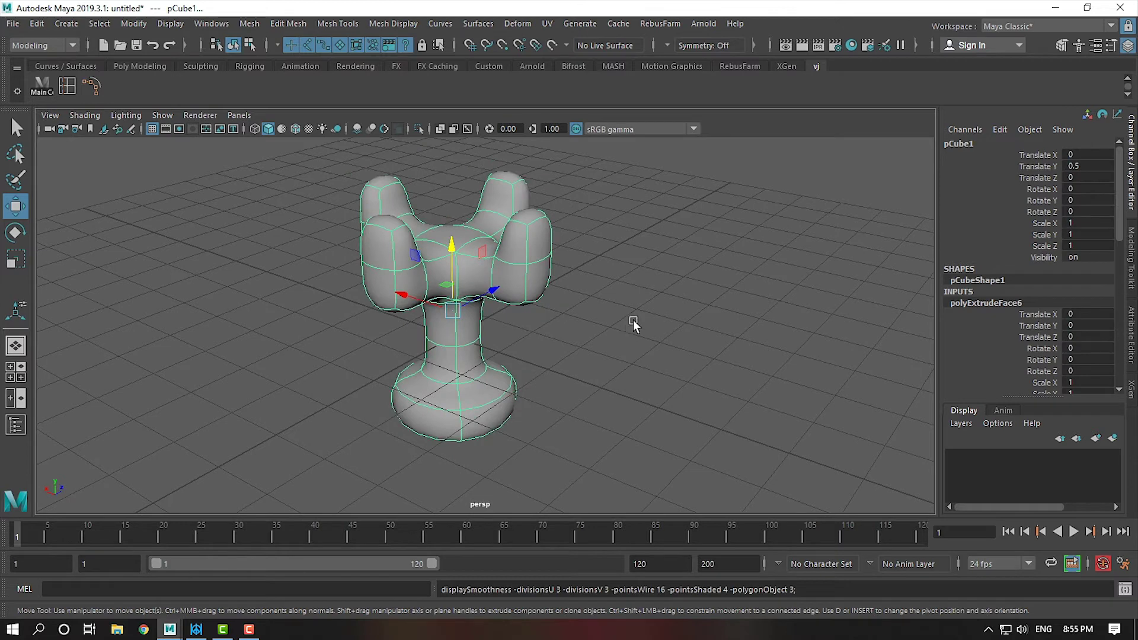
{"action": "left_click", "coordinate": [616, 335]}
{"action": "left_click", "coordinate": [567, 335]}
{"action": "left_click_drag", "start_coordinate": [474, 241], "coordinate": [476, 169]}
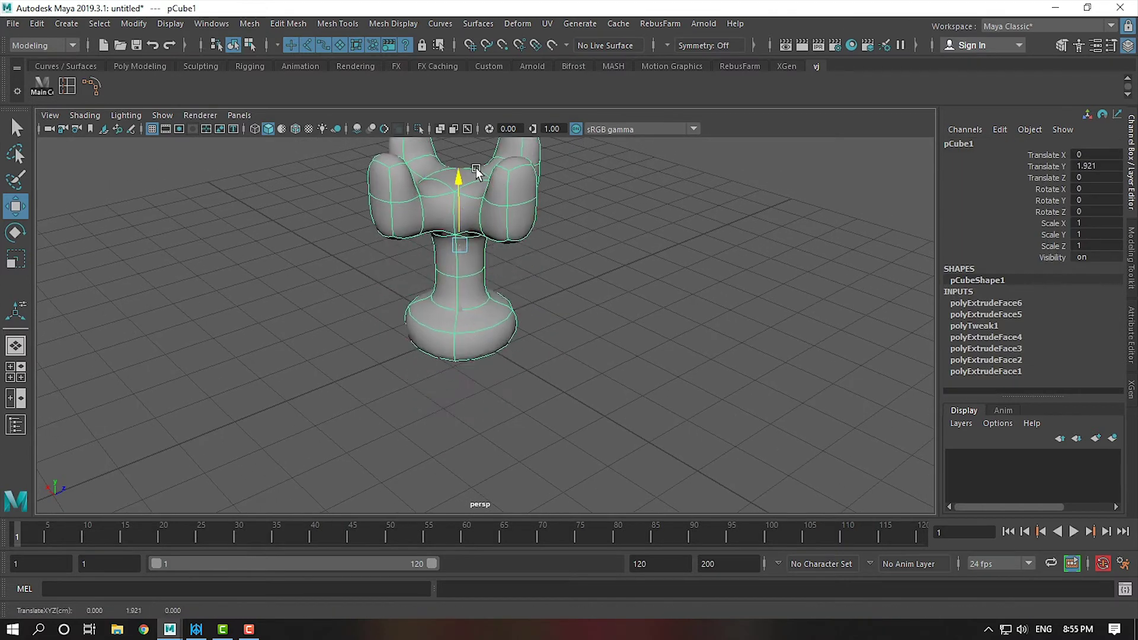
{"action": "left_click", "coordinate": [637, 243]}
{"action": "mouse_move", "coordinate": [638, 243]}
{"action": "left_mouse_down", "text": "alt"}
{"action": "mouse_move", "coordinate": [571, 258]}
{"action": "mouse_move", "coordinate": [886, 250]}
{"action": "mouse_move", "coordinate": [951, 269]}
{"action": "mouse_move", "coordinate": [627, 258]}
{"action": "left_mouse_up", "text": "alt"}
{"action": "scroll", "coordinate": [628, 258], "scroll_direction": "up", "scroll_amount": 5}
{"action": "scroll", "coordinate": [663, 318], "scroll_direction": "down", "scroll_amount": 5}
{"action": "scroll", "coordinate": [567, 364], "scroll_direction": "up", "scroll_amount": 2}
{"action": "left_click", "coordinate": [534, 303]}
{"action": "key", "text": "1"}
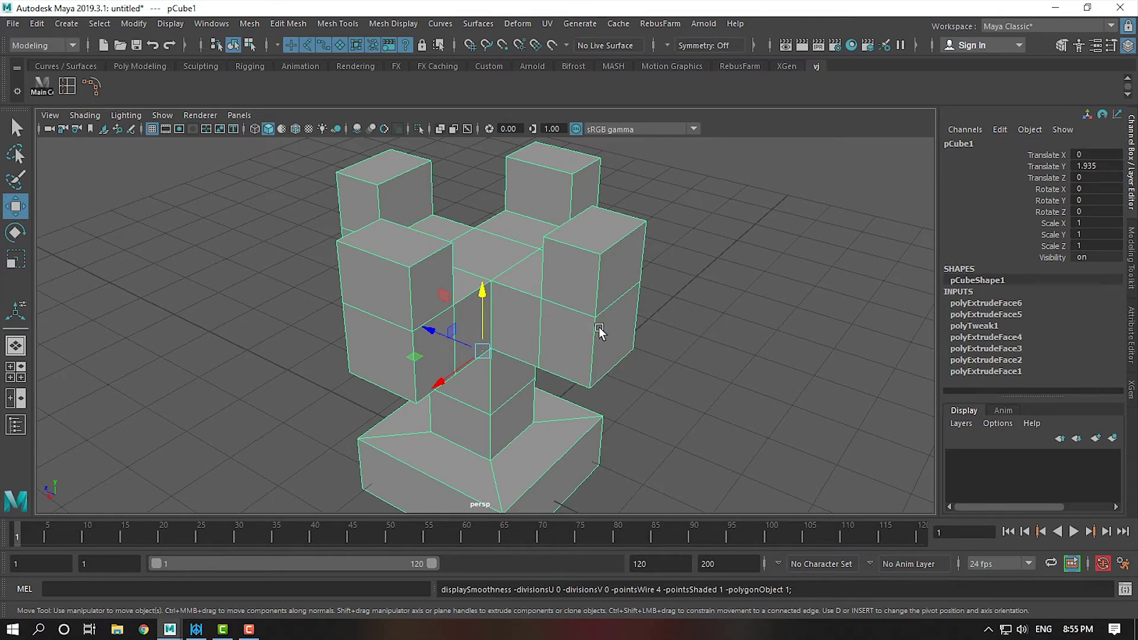
Step: Delete the rook's construction history and move it to Translate X -9.304
{"action": "key", "text": "alt+shift+d"}
{"action": "scroll", "coordinate": [628, 369], "scroll_direction": "down", "scroll_amount": 4}
{"action": "scroll", "coordinate": [503, 355], "scroll_direction": "up", "scroll_amount": 1}
{"action": "left_click_drag", "start_coordinate": [415, 385], "coordinate": [705, 261]}
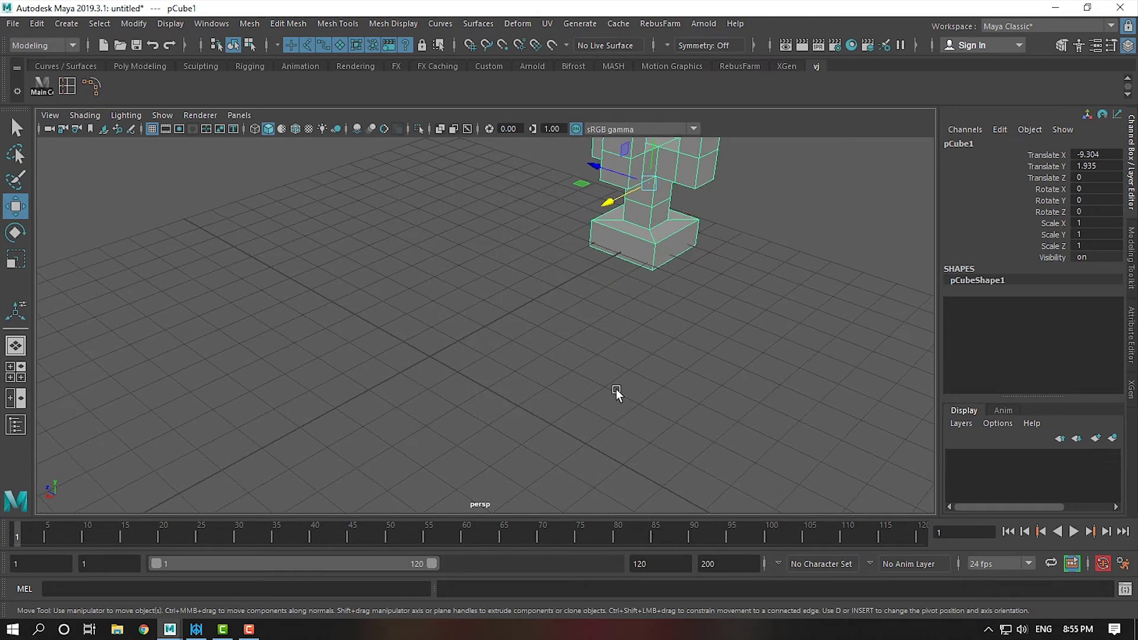
Step: Create a new polygon cube, pCube2, at the origin
{"action": "left_click", "coordinate": [66, 23]}
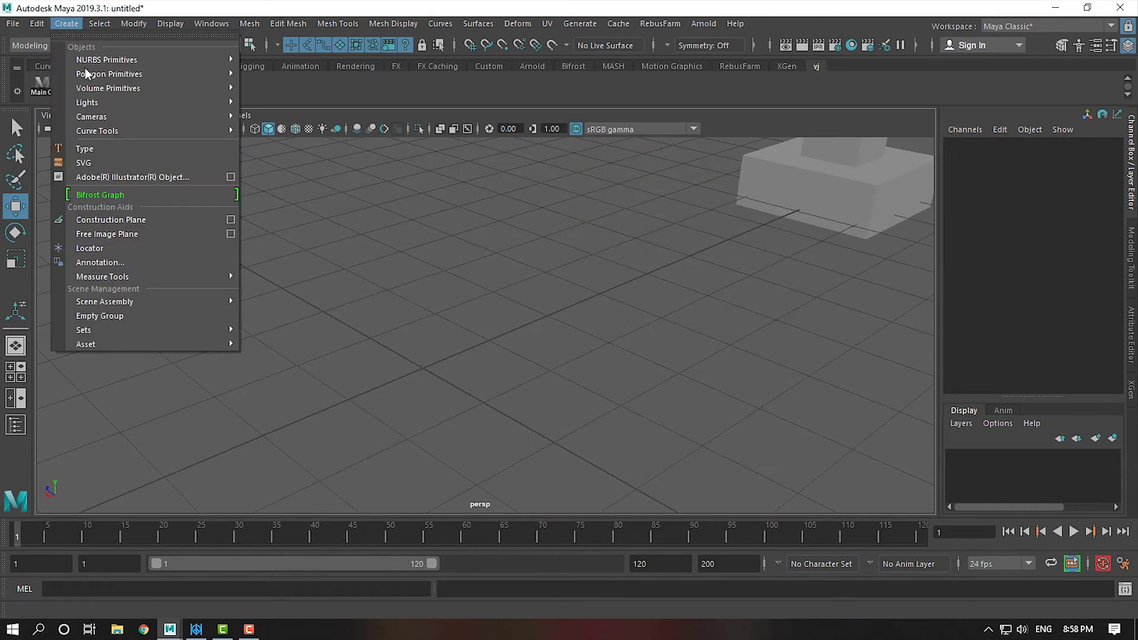
{"action": "mouse_move", "coordinate": [109, 74]}
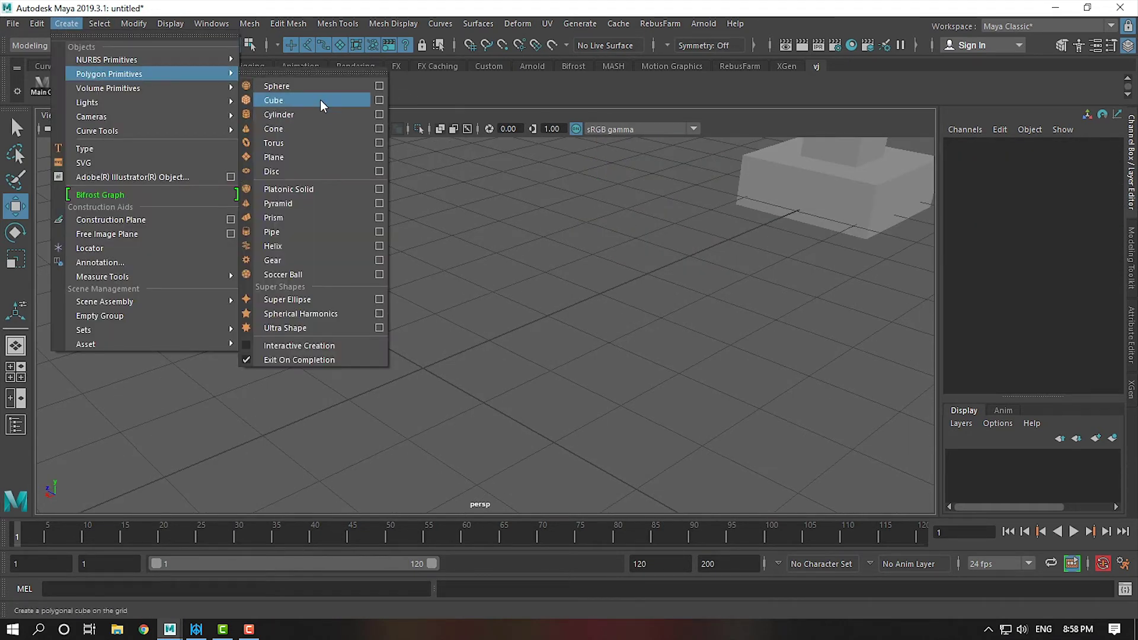
{"action": "left_click", "coordinate": [320, 100]}
{"action": "mouse_move", "coordinate": [528, 328]}
{"action": "left_mouse_down", "text": "alt"}
{"action": "mouse_move", "coordinate": [462, 353]}
{"action": "mouse_move", "coordinate": [549, 372]}
{"action": "left_mouse_up", "text": "alt"}
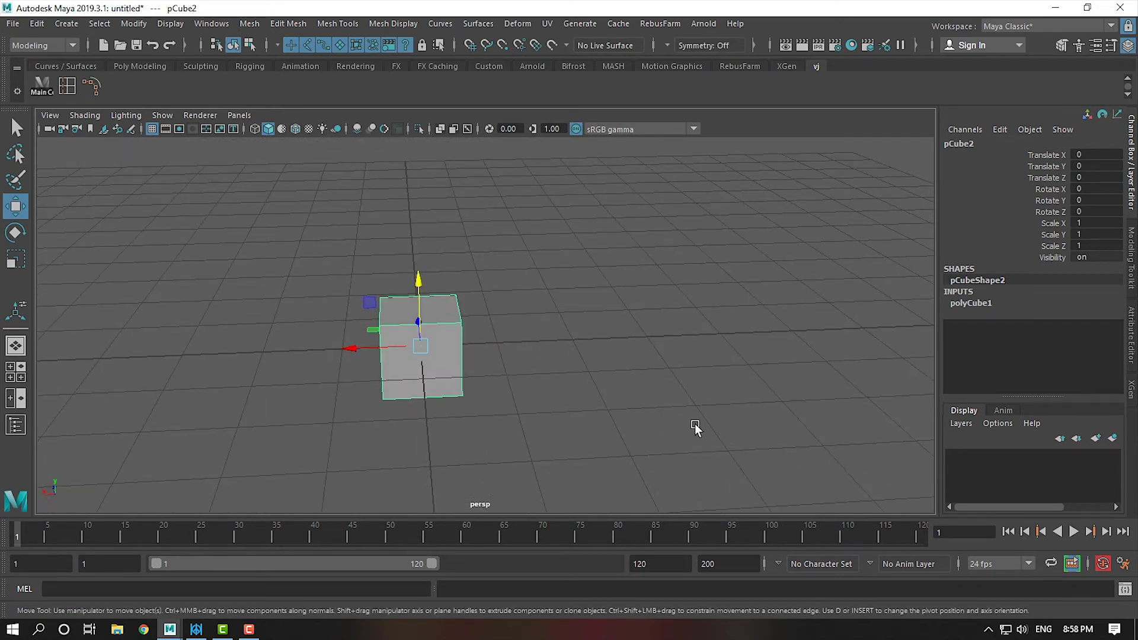
Step: Maximise the front view, delete the rook, and zoom in on the cube
{"action": "key", "text": "space"}
{"action": "key", "text": "space"}
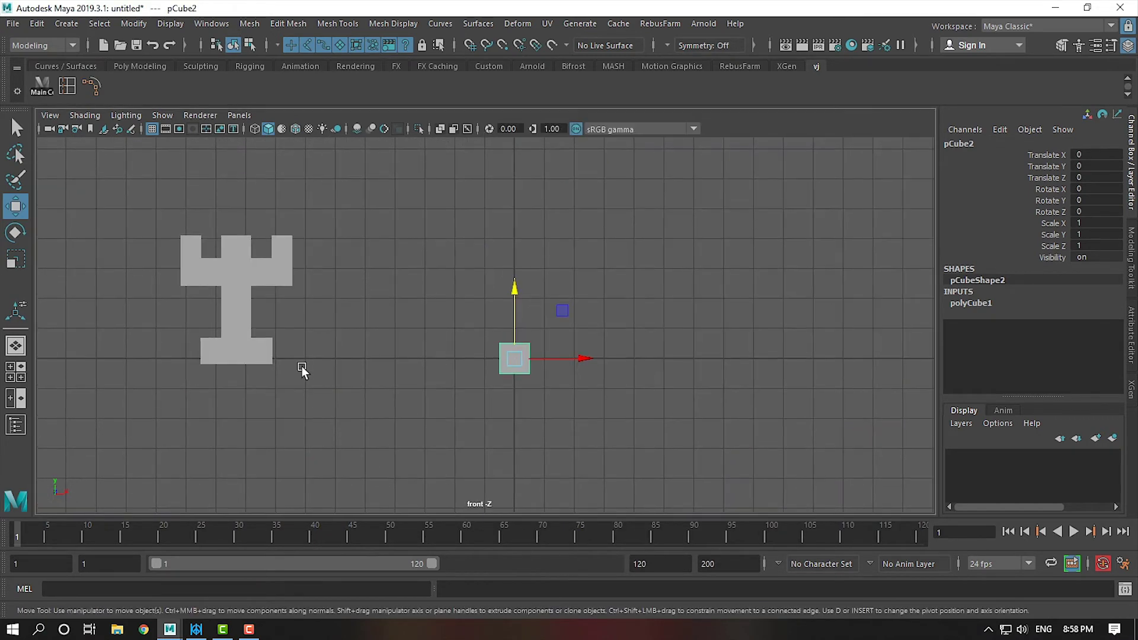
{"action": "left_click", "coordinate": [248, 275]}
{"action": "key", "text": "Delete"}
{"action": "scroll", "coordinate": [596, 426], "scroll_direction": "up", "scroll_amount": 2}
{"action": "scroll", "coordinate": [596, 426], "scroll_direction": "up", "scroll_amount": 3}
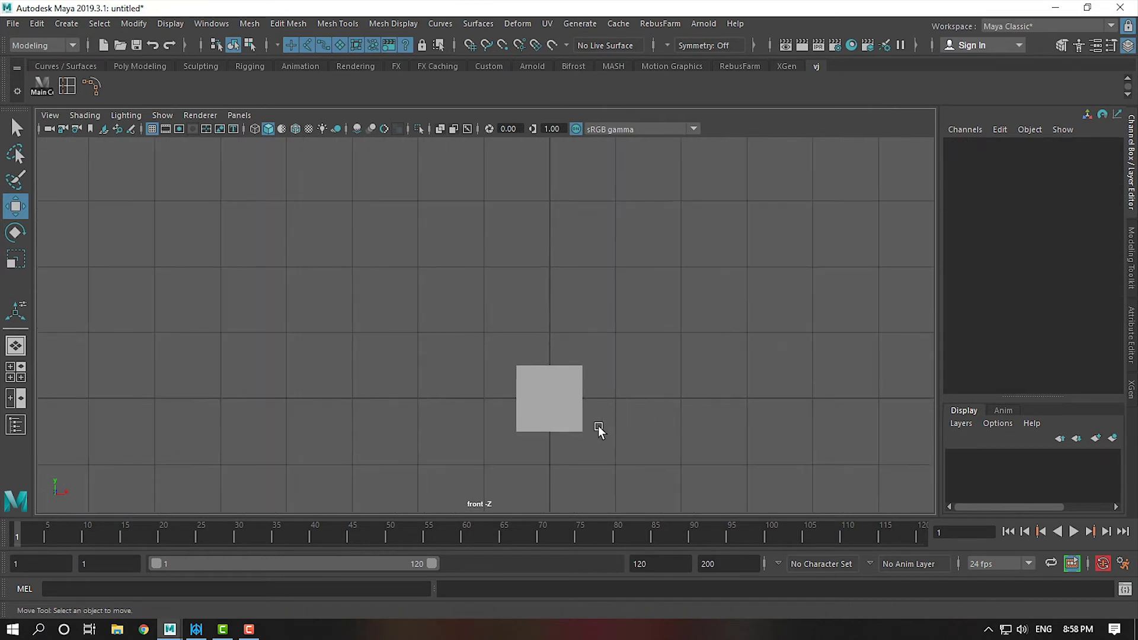
{"action": "scroll", "coordinate": [596, 425], "scroll_direction": "up", "scroll_amount": 2}
{"action": "scroll", "coordinate": [561, 442], "scroll_direction": "up", "scroll_amount": 3}
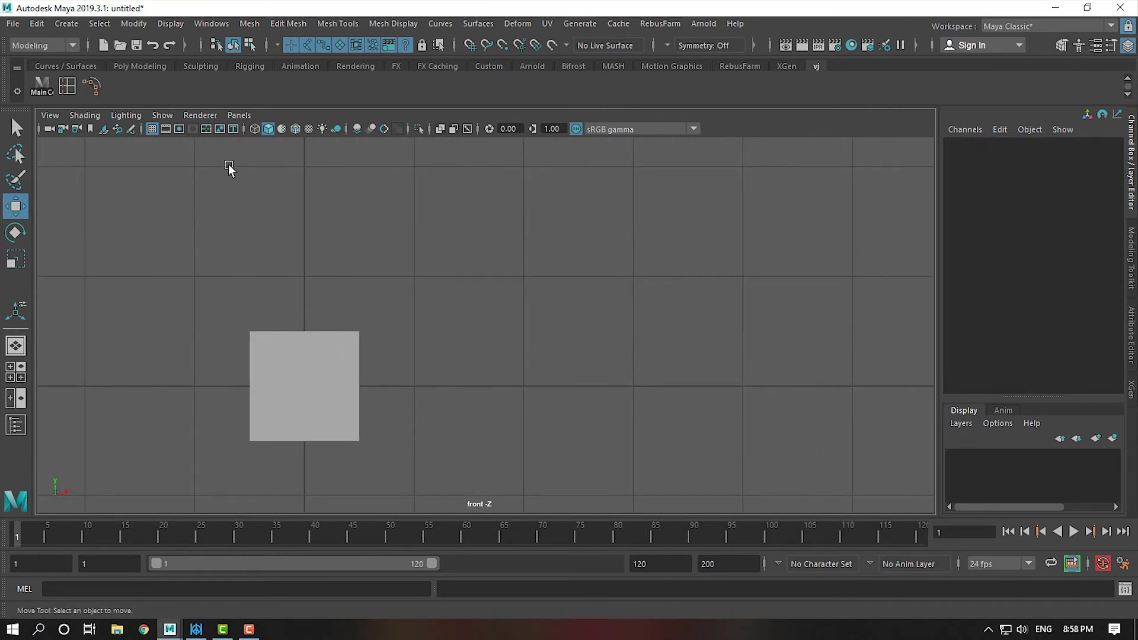
Step: With the CV Curve Tool, place ten wavy points from the cube's top rightward
{"action": "left_click", "coordinate": [67, 24]}
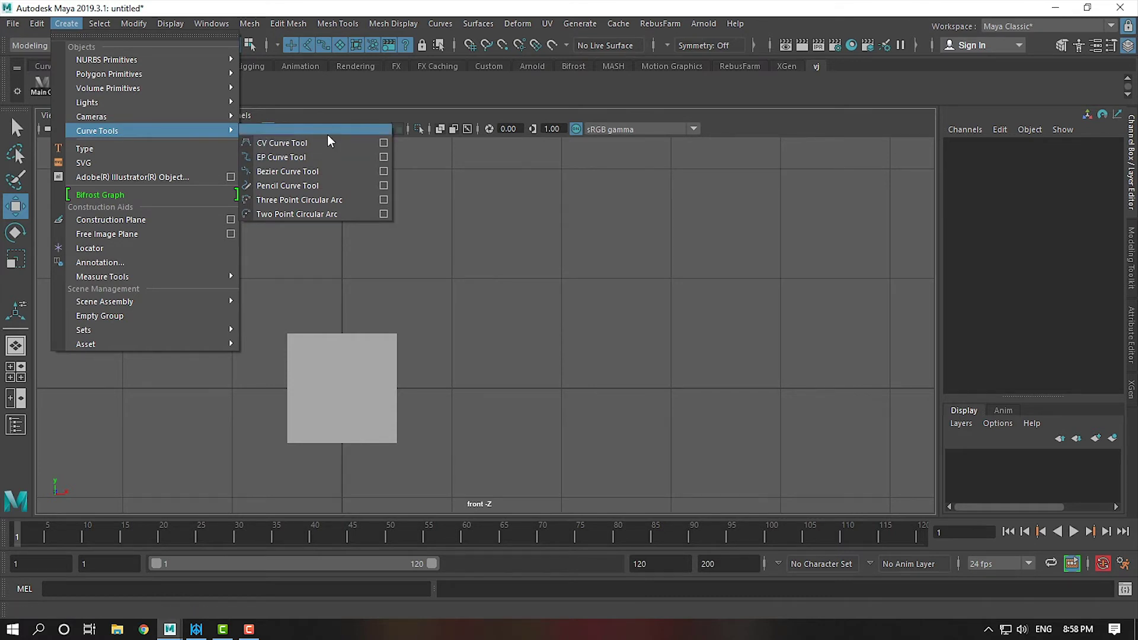
{"action": "left_click", "coordinate": [383, 144]}
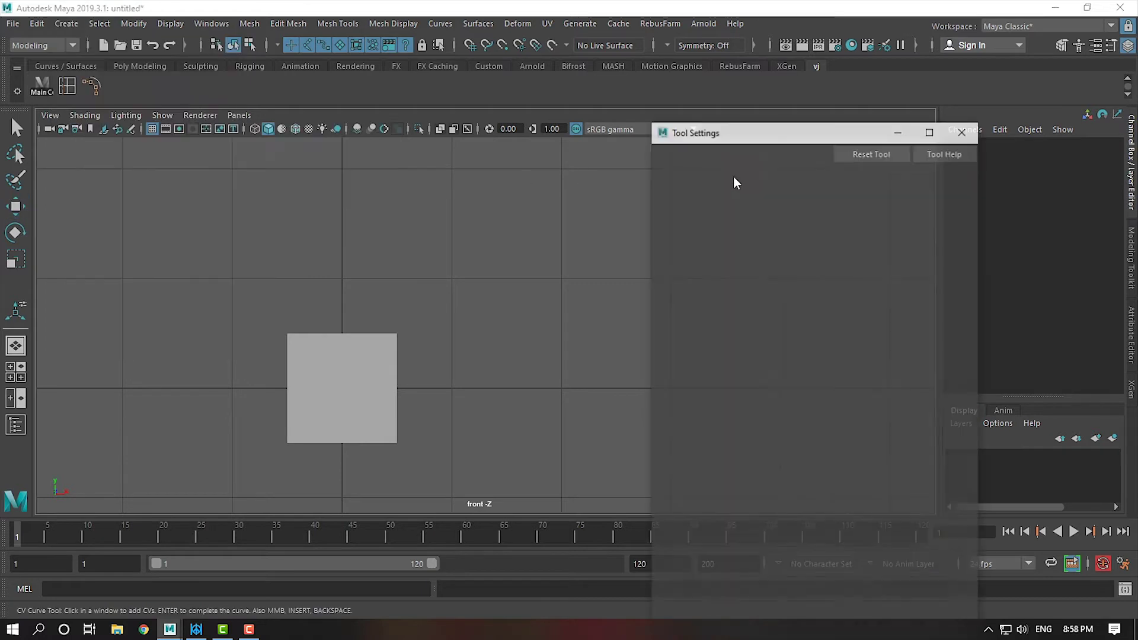
{"action": "left_click", "coordinate": [964, 129]}
{"action": "left_click", "coordinate": [343, 333]}
{"action": "left_click", "coordinate": [346, 291]}
{"action": "left_click", "coordinate": [404, 220]}
{"action": "left_click", "coordinate": [476, 227]}
{"action": "left_click", "coordinate": [500, 285]}
{"action": "left_click", "coordinate": [564, 292]}
{"action": "left_click", "coordinate": [619, 257]}
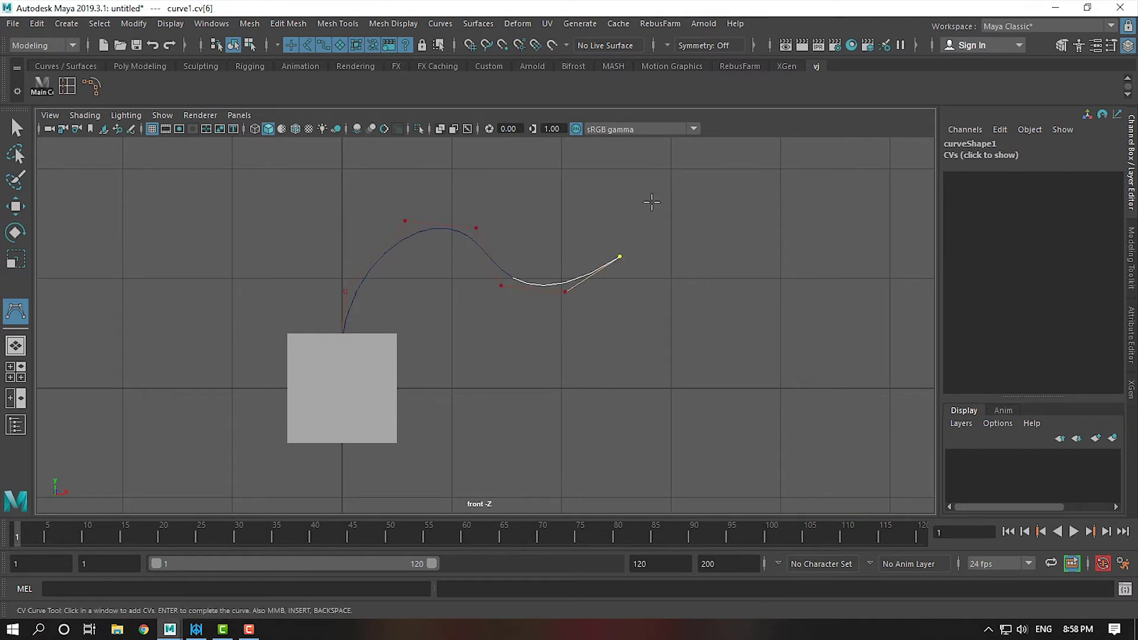
{"action": "left_click", "coordinate": [810, 233]}
{"action": "left_click", "coordinate": [854, 208]}
{"action": "left_click", "coordinate": [881, 277]}
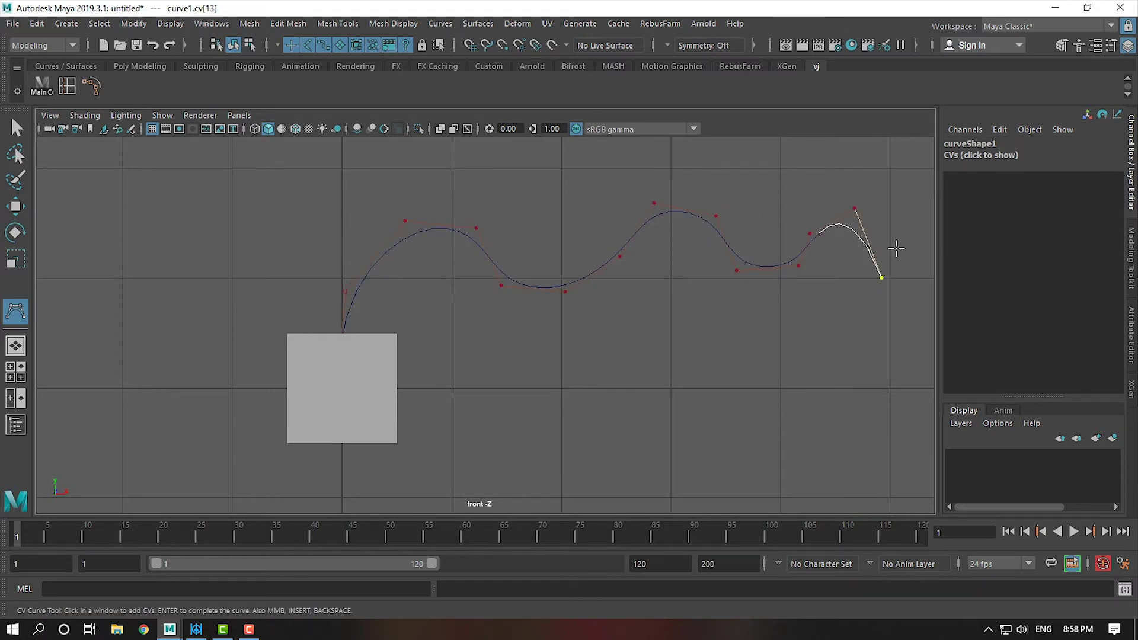
Step: Finish curve1 and inspect it from the perspective view
{"action": "key", "text": "Return"}
{"action": "key", "text": "w"}
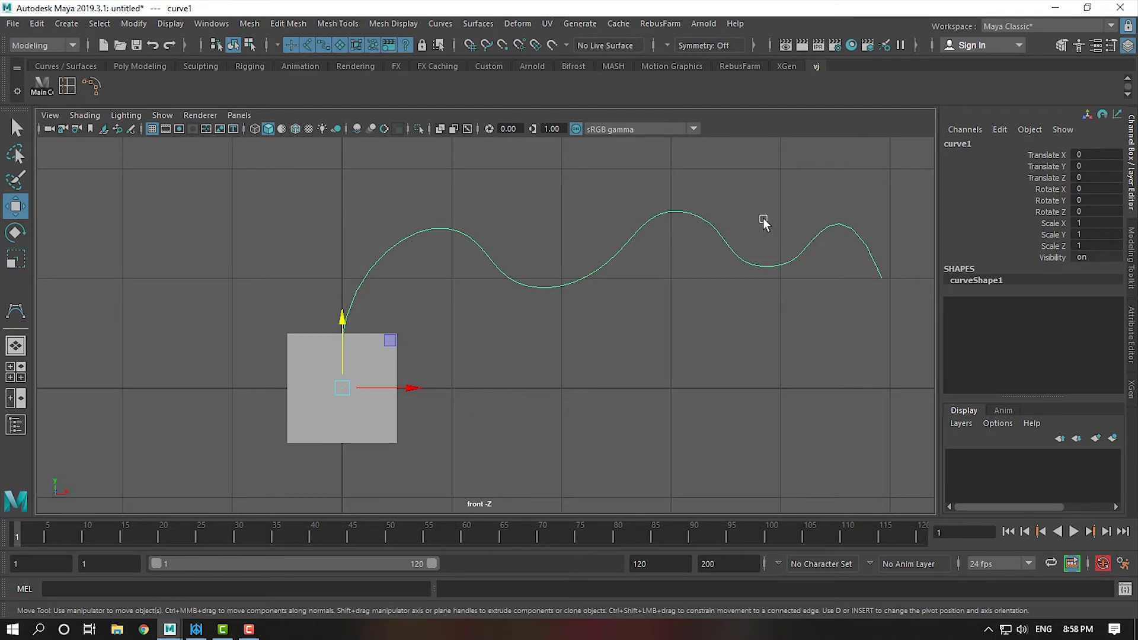
{"action": "key", "text": "space"}
{"action": "key", "text": "space"}
{"action": "mouse_move", "coordinate": [677, 347]}
{"action": "left_mouse_down", "text": "alt"}
{"action": "mouse_move", "coordinate": [478, 368]}
{"action": "mouse_move", "coordinate": [362, 365]}
{"action": "mouse_move", "coordinate": [251, 339]}
{"action": "mouse_move", "coordinate": [358, 388]}
{"action": "mouse_move", "coordinate": [470, 419]}
{"action": "mouse_move", "coordinate": [444, 394]}
{"action": "left_mouse_up", "text": "alt"}
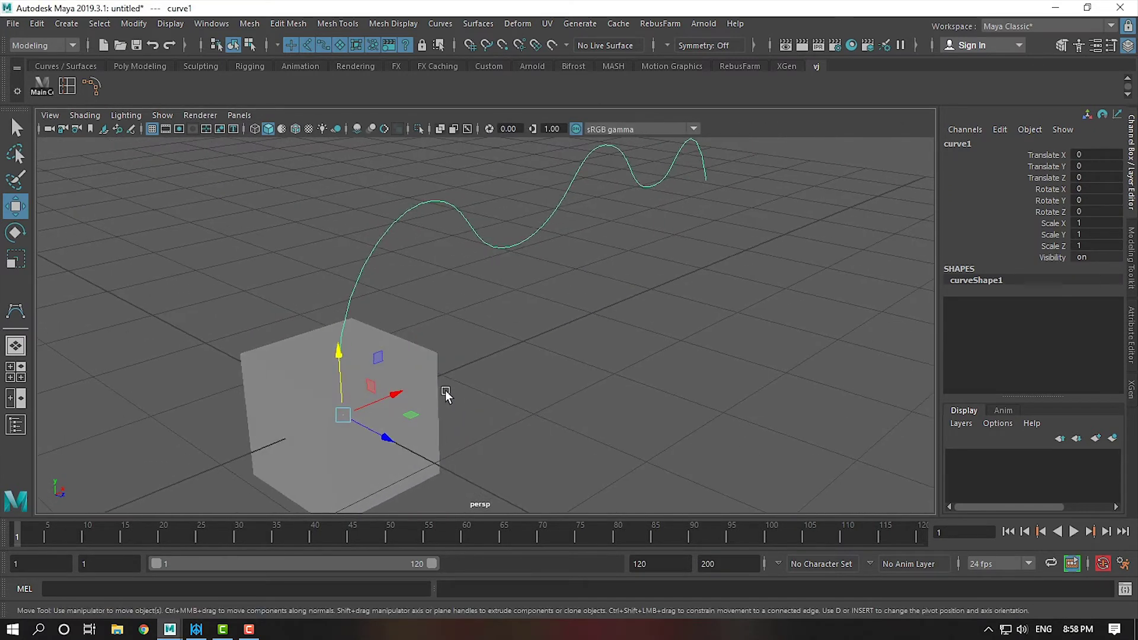
Step: Select the new cube's top face together with the wavy curve
{"action": "left_click_drag", "start_coordinate": [457, 290], "coordinate": [414, 375], "text": "alt"}
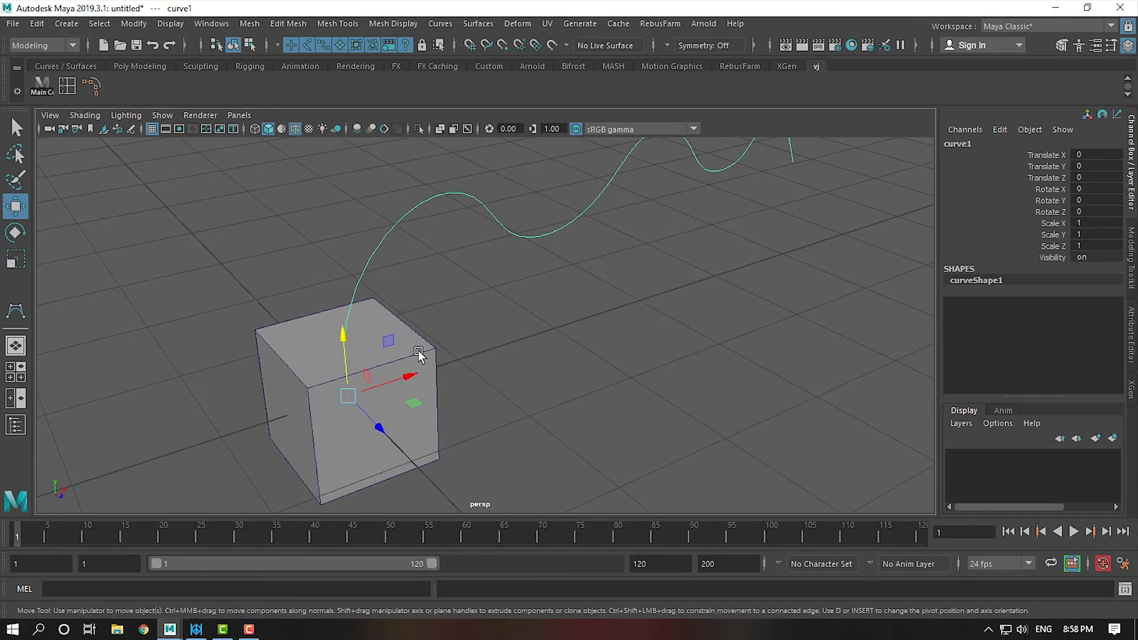
{"action": "left_click", "coordinate": [418, 354]}
{"action": "right_click_drag", "start_coordinate": [419, 233], "coordinate": [437, 274]}
{"action": "left_click", "coordinate": [400, 342]}
{"action": "mouse_move", "coordinate": [471, 324]}
{"action": "left_mouse_down", "text": "alt"}
{"action": "mouse_move", "coordinate": [460, 333]}
{"action": "mouse_move", "coordinate": [510, 283]}
{"action": "left_mouse_up", "text": "alt"}
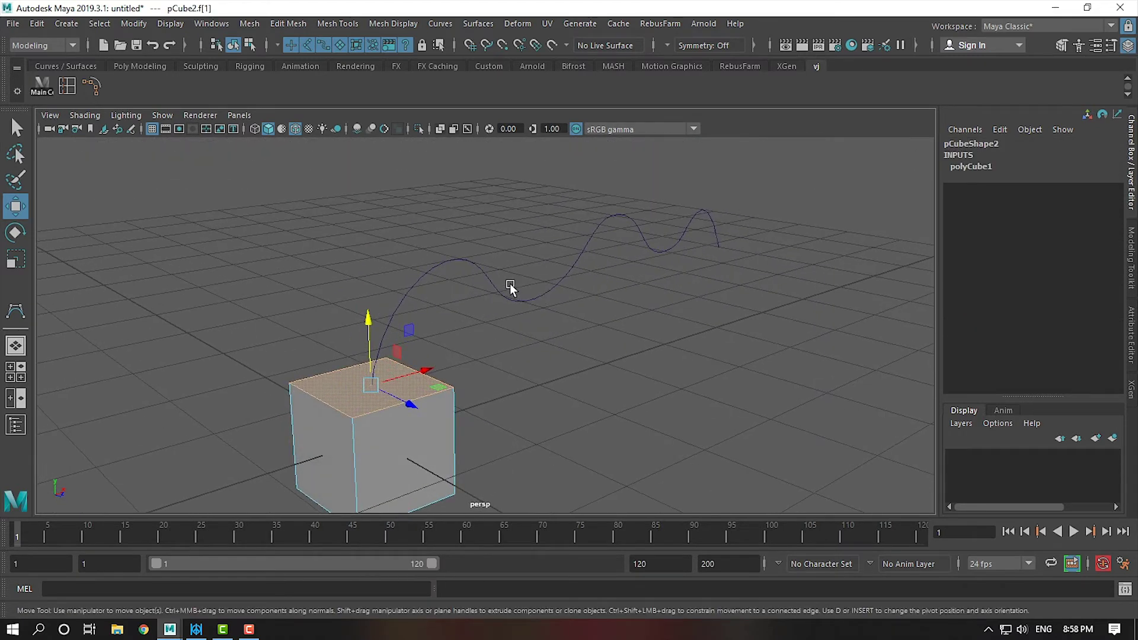
{"action": "left_click", "coordinate": [477, 262], "text": "shift"}
{"action": "mouse_move", "coordinate": [581, 348]}
{"action": "left_mouse_down", "text": "alt"}
{"action": "mouse_move", "coordinate": [528, 333]}
{"action": "mouse_move", "coordinate": [532, 310]}
{"action": "left_mouse_up", "text": "alt"}
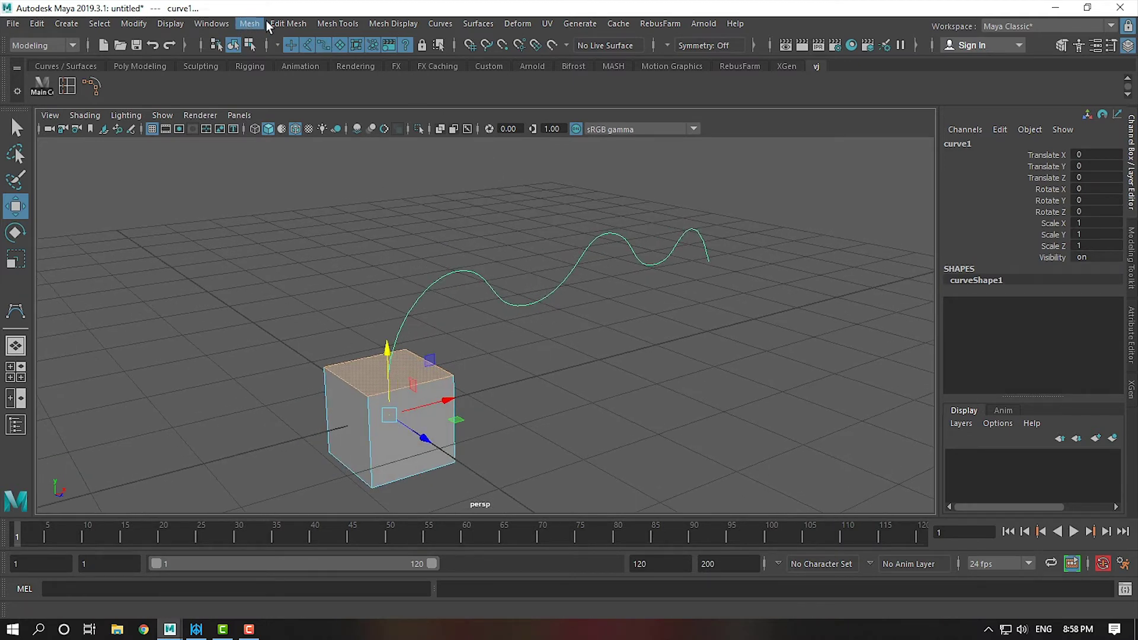
Step: Extrude the top face along curve1 and raise its Divisions to 15
{"action": "left_click", "coordinate": [283, 23]}
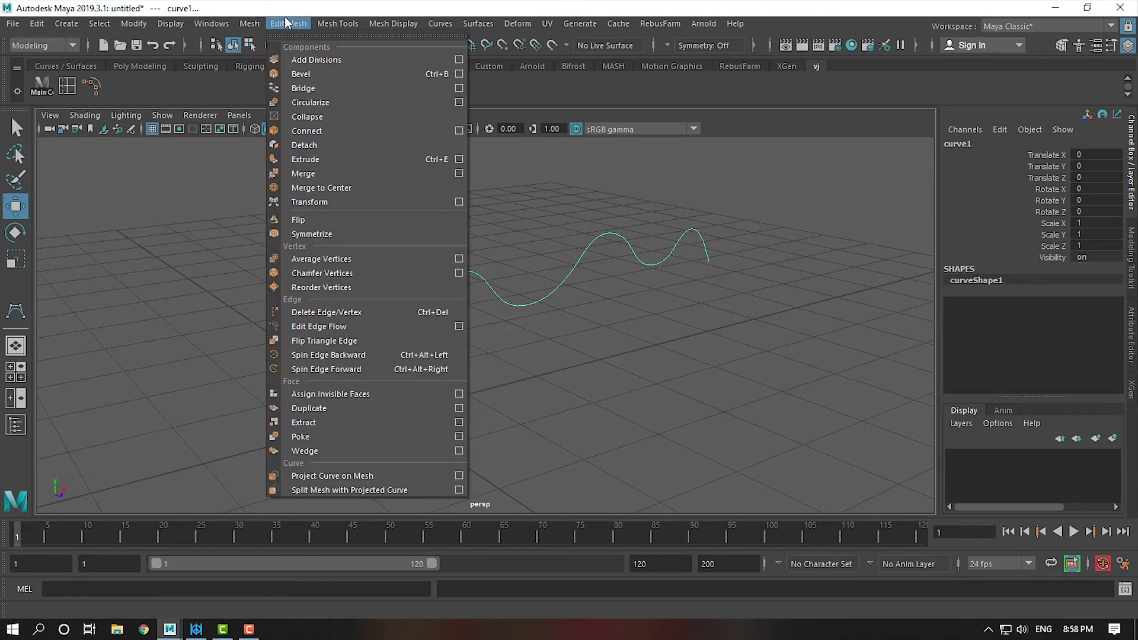
{"action": "left_click", "coordinate": [334, 160]}
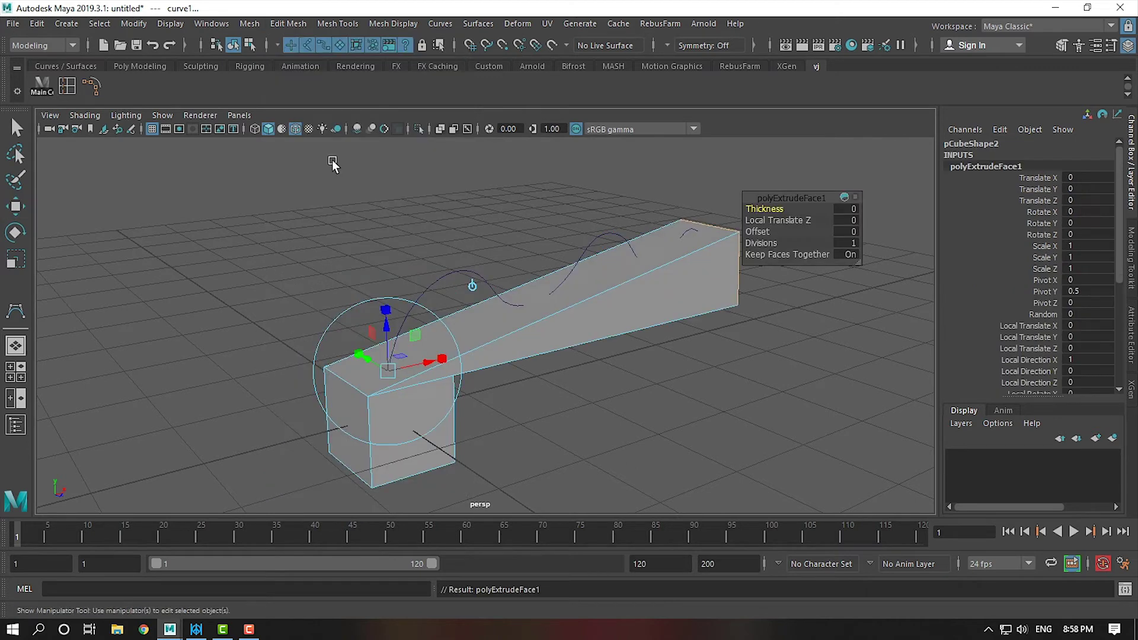
{"action": "mouse_move", "coordinate": [699, 372]}
{"action": "left_mouse_down", "text": "alt"}
{"action": "mouse_move", "coordinate": [685, 338]}
{"action": "mouse_move", "coordinate": [698, 330]}
{"action": "mouse_move", "coordinate": [719, 386]}
{"action": "mouse_move", "coordinate": [671, 371]}
{"action": "left_mouse_up", "text": "alt"}
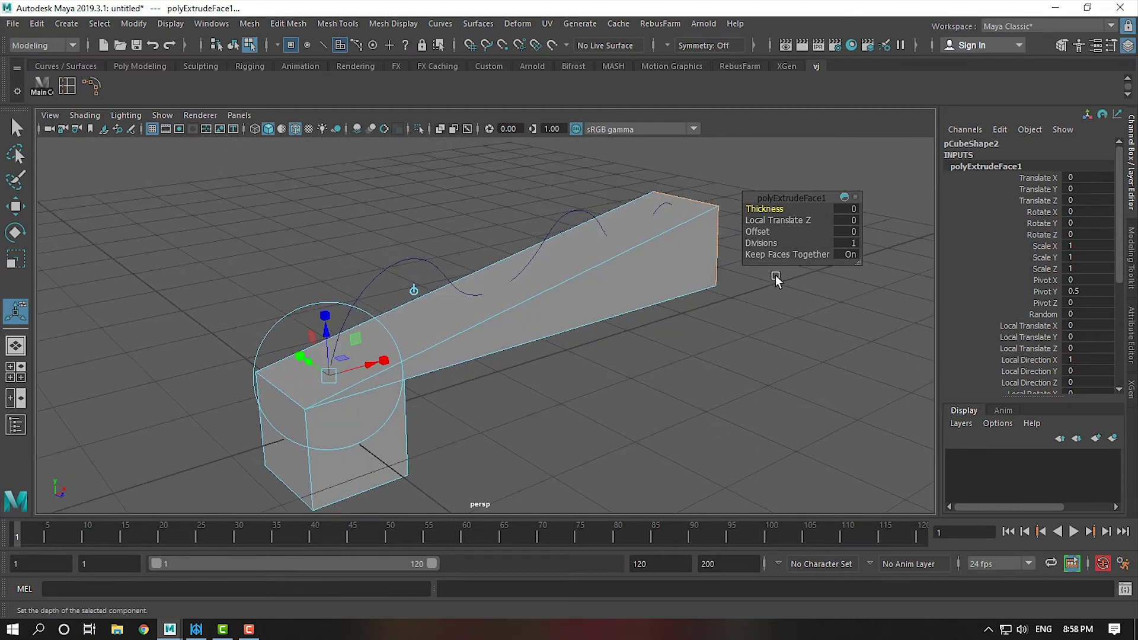
{"action": "left_click", "coordinate": [760, 242]}
{"action": "mouse_move", "coordinate": [761, 243]}
{"action": "left_mouse_down"}
{"action": "mouse_move", "coordinate": [863, 236]}
{"action": "mouse_move", "coordinate": [741, 304]}
{"action": "mouse_move", "coordinate": [666, 303]}
{"action": "left_mouse_up"}
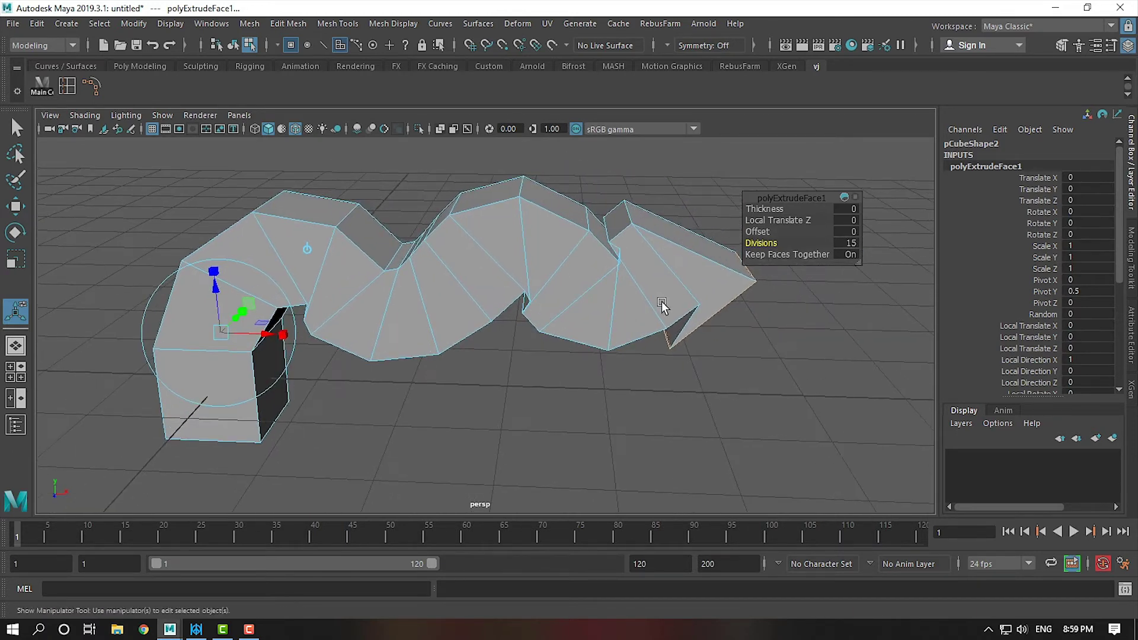
Step: Select the whole pCube2 and show polyExtrudeFace1's settings down to Twist and Taper
{"action": "key", "text": "w"}
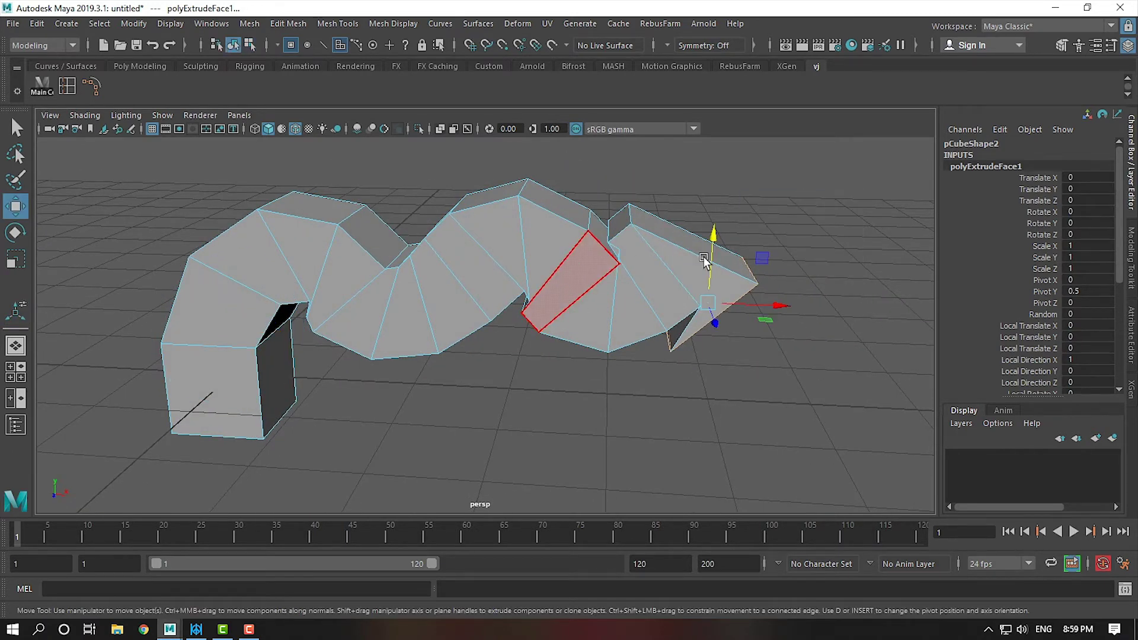
{"action": "key", "text": "F8"}
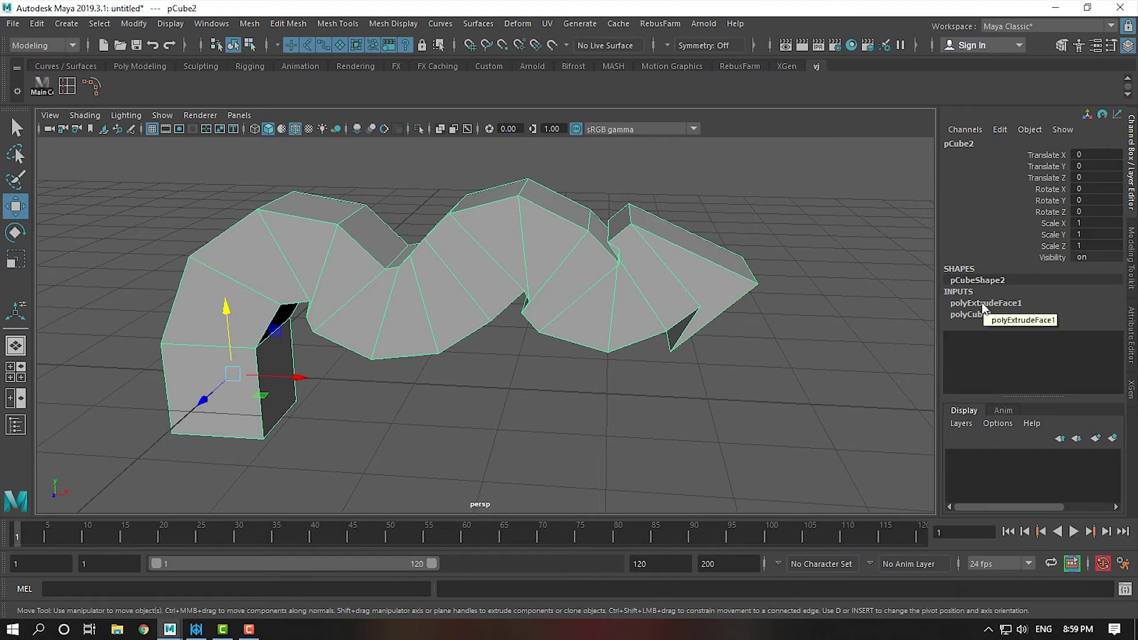
{"action": "left_click", "coordinate": [981, 302]}
{"action": "scroll", "coordinate": [986, 304], "scroll_direction": "down", "scroll_amount": 3}
{"action": "scroll", "coordinate": [986, 304], "scroll_direction": "down", "scroll_amount": 3}
{"action": "mouse_move", "coordinate": [890, 335]}
{"action": "left_mouse_down", "text": "alt"}
{"action": "mouse_move", "coordinate": [715, 340]}
{"action": "mouse_move", "coordinate": [1074, 355]}
{"action": "left_mouse_up", "text": "alt"}
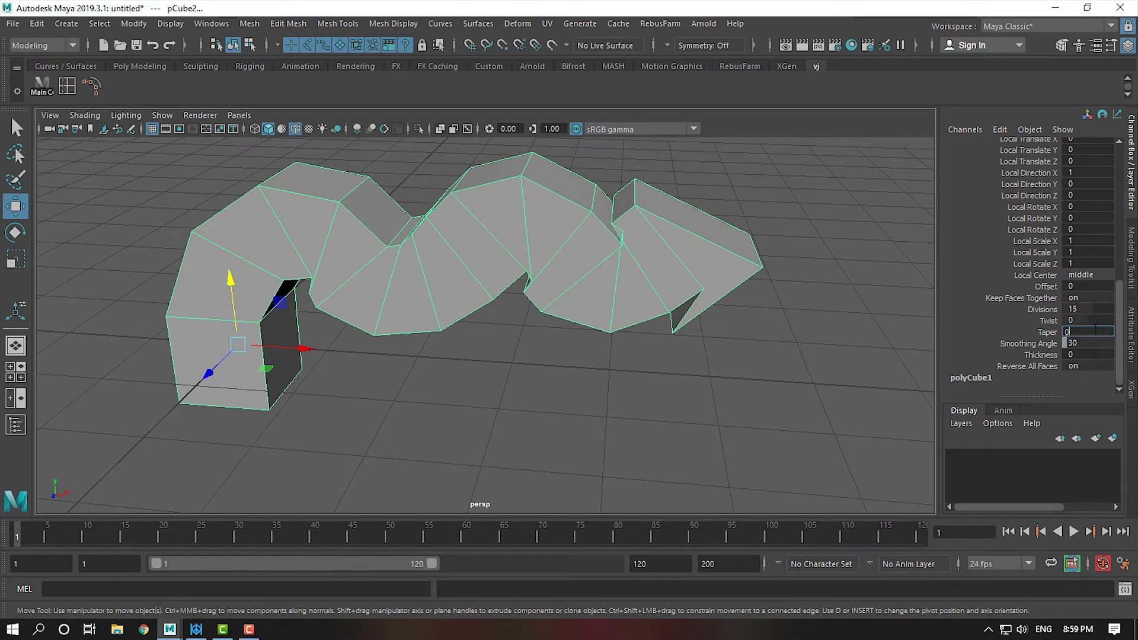
Step: Set the extrusion's Taper to 0 and twist the tentacle along its length
{"action": "key", "text": "Return"}
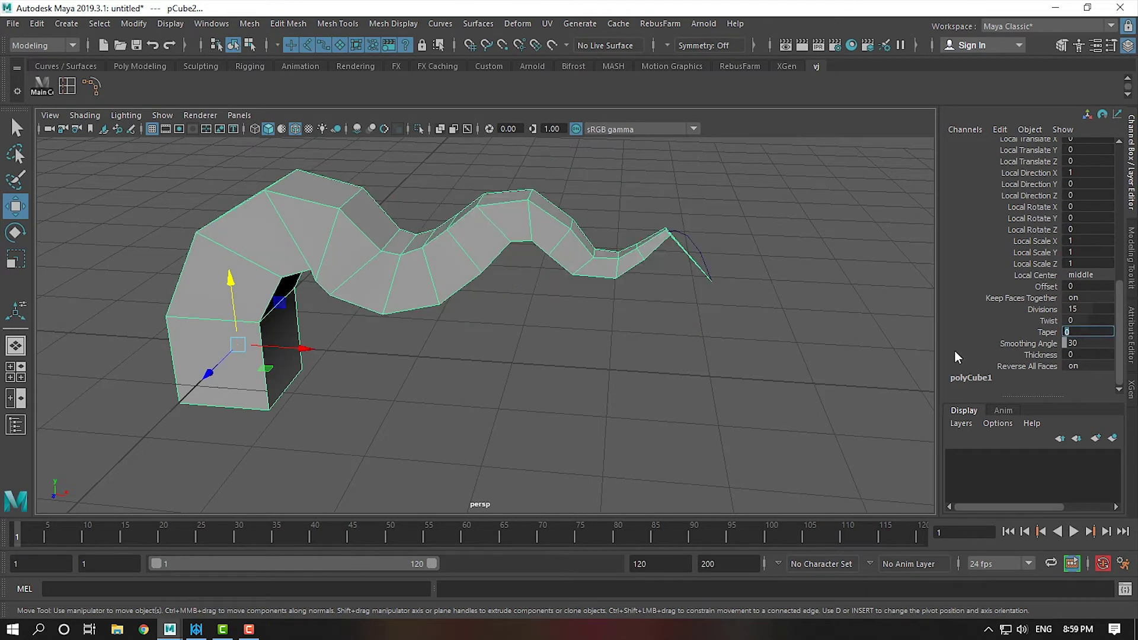
{"action": "left_click_drag", "start_coordinate": [912, 350], "coordinate": [836, 347], "text": "alt"}
{"action": "left_click", "coordinate": [1047, 332]}
{"action": "mouse_move", "coordinate": [683, 319]}
{"action": "middle_mouse_down"}
{"action": "mouse_move", "coordinate": [701, 310]}
{"action": "mouse_move", "coordinate": [683, 311]}
{"action": "middle_mouse_up"}
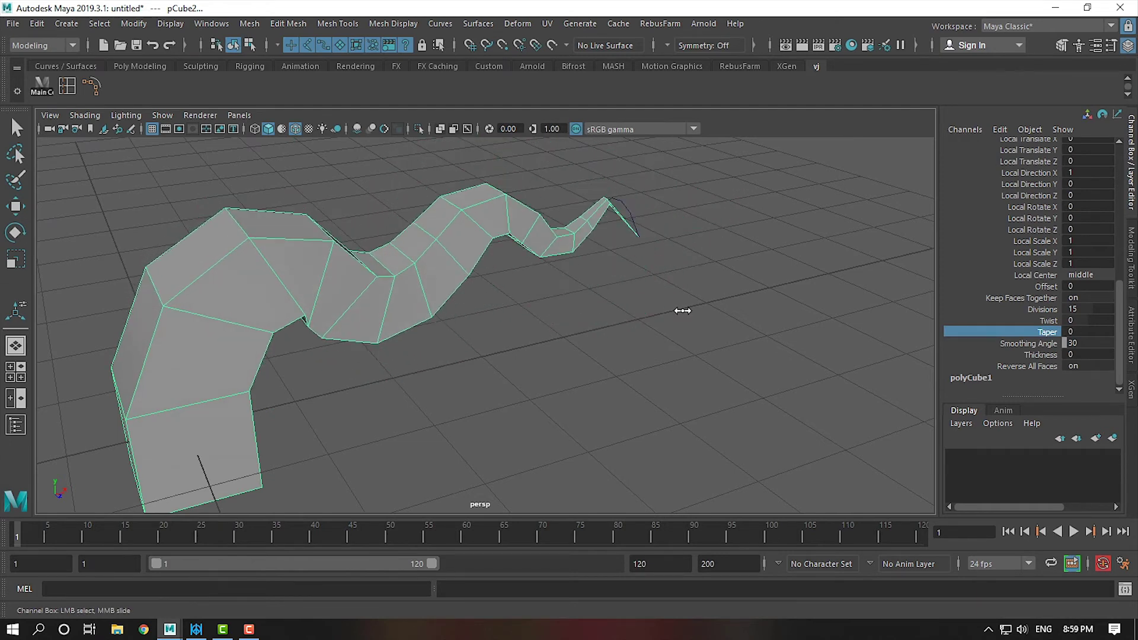
{"action": "left_click_drag", "start_coordinate": [699, 323], "coordinate": [855, 363], "text": "alt"}
{"action": "left_click", "coordinate": [1052, 322]}
{"action": "mouse_move", "coordinate": [640, 325]}
{"action": "middle_mouse_down"}
{"action": "mouse_move", "coordinate": [748, 320]}
{"action": "mouse_move", "coordinate": [508, 320]}
{"action": "mouse_move", "coordinate": [675, 308]}
{"action": "mouse_move", "coordinate": [541, 312]}
{"action": "middle_mouse_up"}
Step: Preview the tentacle as a smooth surface and view it from the side
{"action": "key", "text": "w"}
{"action": "key", "text": "3"}
{"action": "left_click", "coordinate": [606, 340]}
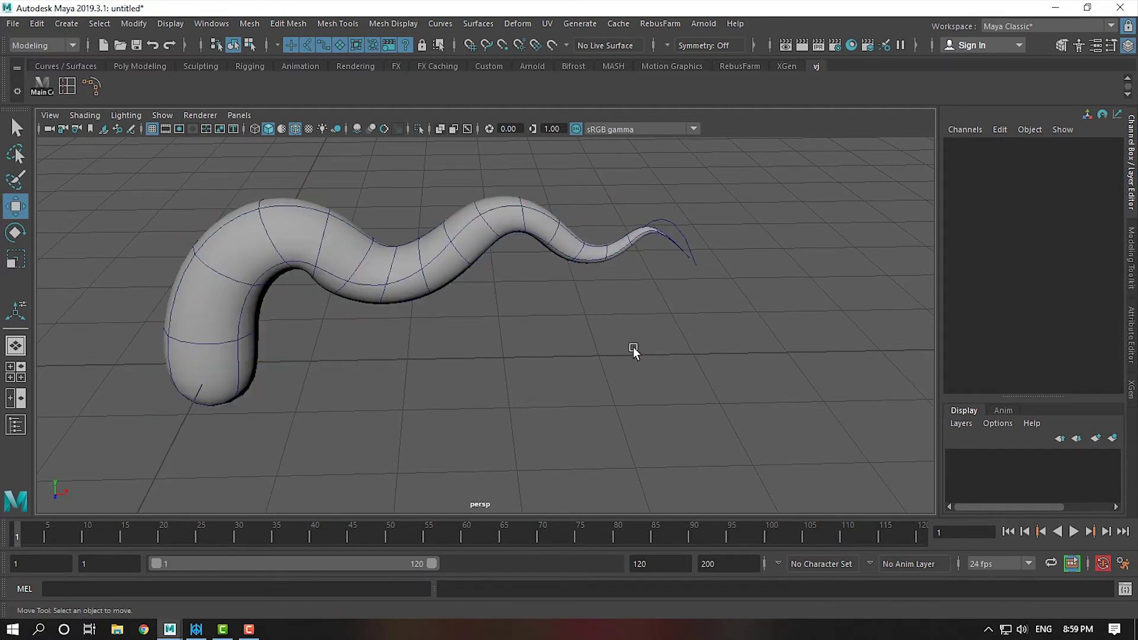
{"action": "left_click_drag", "start_coordinate": [607, 340], "coordinate": [508, 274], "text": "alt"}
{"action": "mouse_move", "coordinate": [596, 283]}
{"action": "left_mouse_down", "text": "alt"}
{"action": "mouse_move", "coordinate": [767, 250]}
{"action": "mouse_move", "coordinate": [673, 304]}
{"action": "mouse_move", "coordinate": [678, 289]}
{"action": "mouse_move", "coordinate": [479, 266]}
{"action": "mouse_move", "coordinate": [503, 319]}
{"action": "mouse_move", "coordinate": [792, 266]}
{"action": "left_mouse_up", "text": "alt"}
{"action": "left_click", "coordinate": [480, 265]}
Step: Put the guide curve in control-vertex mode and try bending its tip, then undo
{"action": "left_click", "coordinate": [728, 253]}
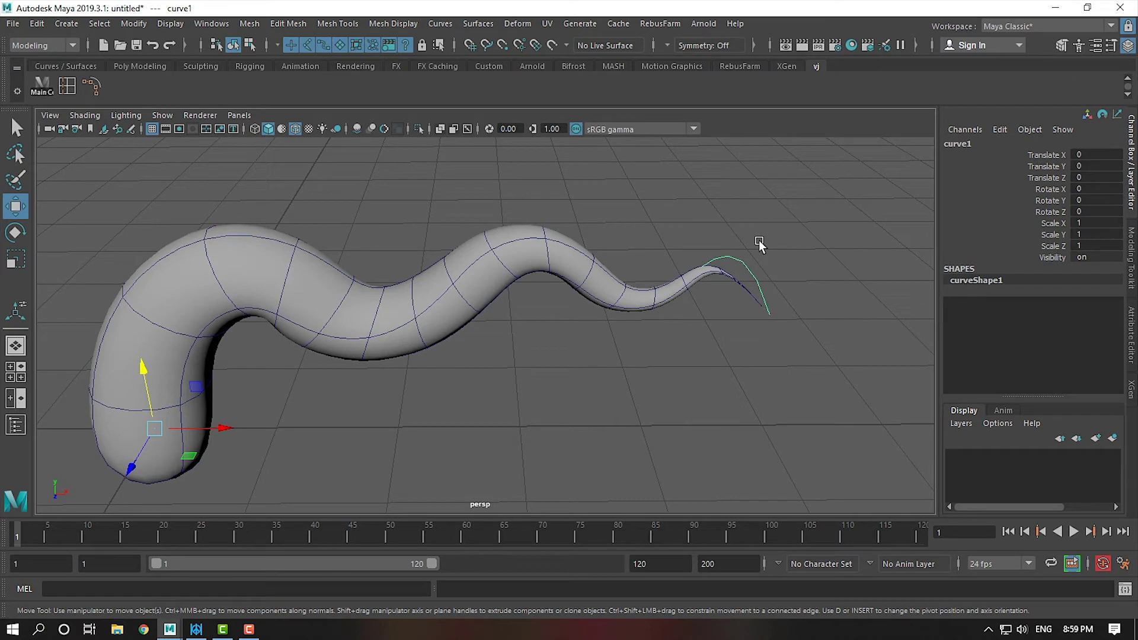
{"action": "left_click_drag", "start_coordinate": [766, 229], "coordinate": [792, 312], "text": "alt"}
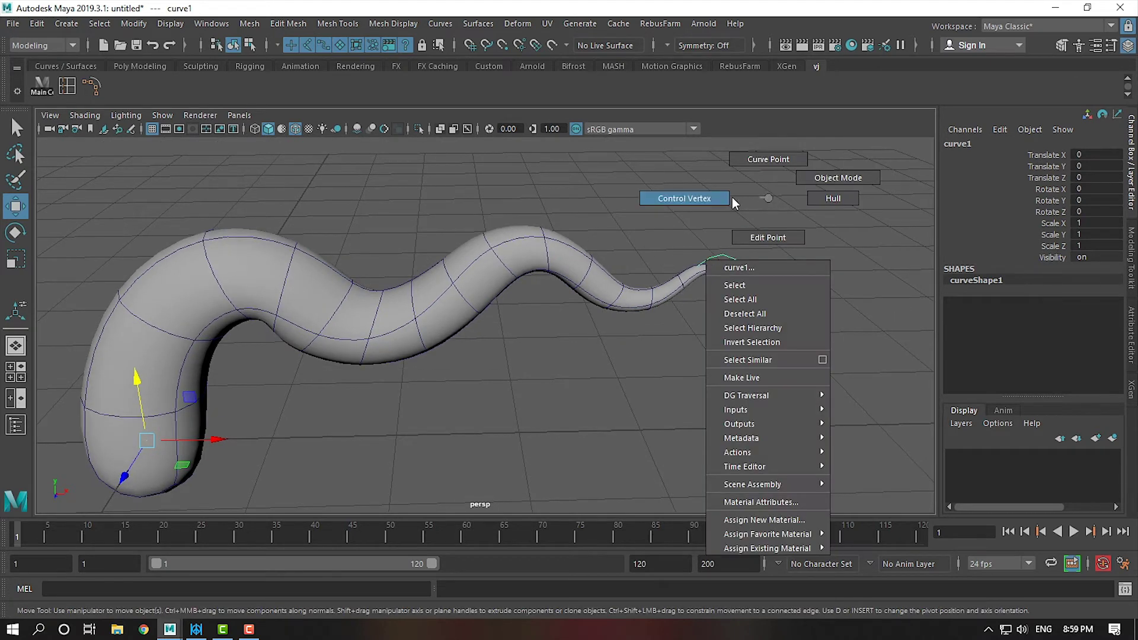
{"action": "right_click_drag", "start_coordinate": [767, 199], "coordinate": [706, 197]}
{"action": "left_click", "coordinate": [746, 236]}
{"action": "mouse_move", "coordinate": [748, 236]}
{"action": "left_mouse_down"}
{"action": "mouse_move", "coordinate": [721, 335]}
{"action": "mouse_move", "coordinate": [750, 196]}
{"action": "left_mouse_up"}
{"action": "left_click_drag", "start_coordinate": [714, 354], "coordinate": [711, 400]}
{"action": "key", "text": "ctrl+z"}
{"action": "left_click", "coordinate": [681, 300]}
{"action": "mouse_move", "coordinate": [686, 330]}
{"action": "left_mouse_down", "text": "alt"}
{"action": "mouse_move", "coordinate": [703, 381]}
{"action": "mouse_move", "coordinate": [676, 272]}
{"action": "mouse_move", "coordinate": [667, 323]}
{"action": "mouse_move", "coordinate": [466, 300]}
{"action": "left_mouse_up", "text": "alt"}
Step: In wireframe, move cv[7] and cv[4] to bend the tube up and left
{"action": "key", "text": "4"}
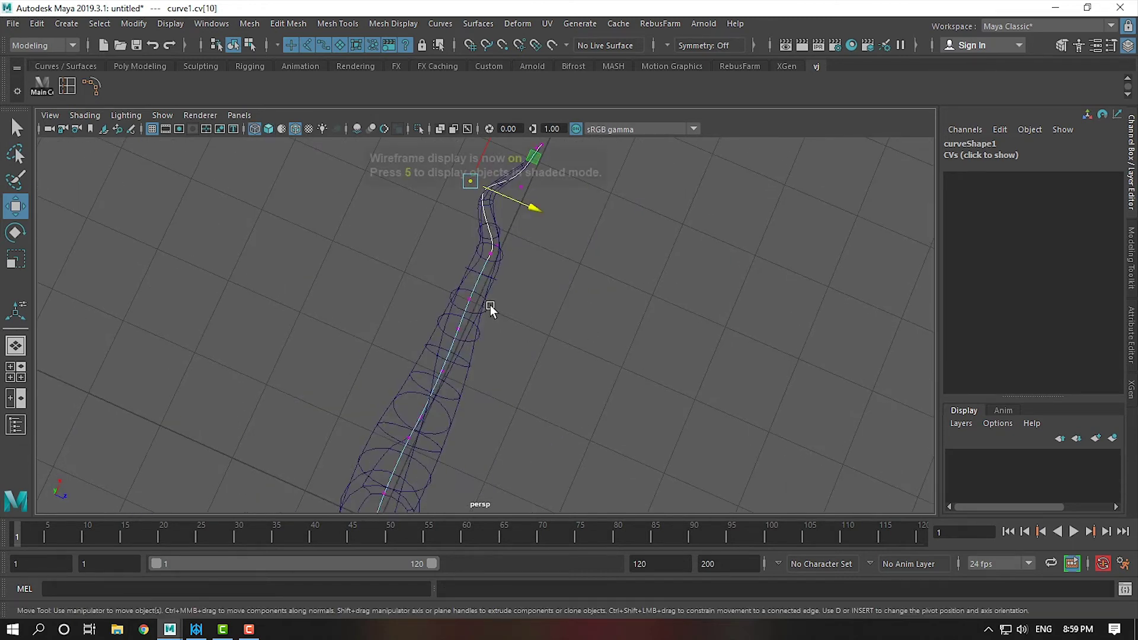
{"action": "mouse_move", "coordinate": [437, 285]}
{"action": "left_mouse_down"}
{"action": "mouse_move", "coordinate": [536, 328]}
{"action": "mouse_move", "coordinate": [583, 364]}
{"action": "left_mouse_up"}
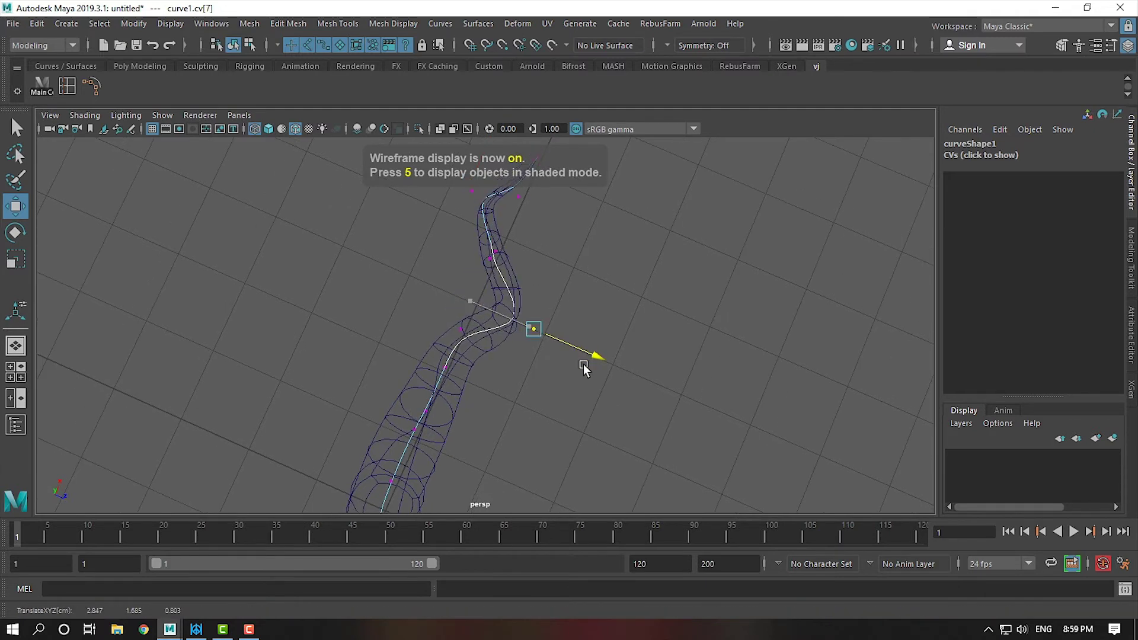
{"action": "left_click", "coordinate": [445, 368]}
{"action": "mouse_move", "coordinate": [482, 382]}
{"action": "left_mouse_down"}
{"action": "mouse_move", "coordinate": [418, 354]}
{"action": "mouse_move", "coordinate": [467, 344]}
{"action": "left_mouse_up"}
{"action": "middle_click_drag", "start_coordinate": [467, 343], "coordinate": [468, 272]}
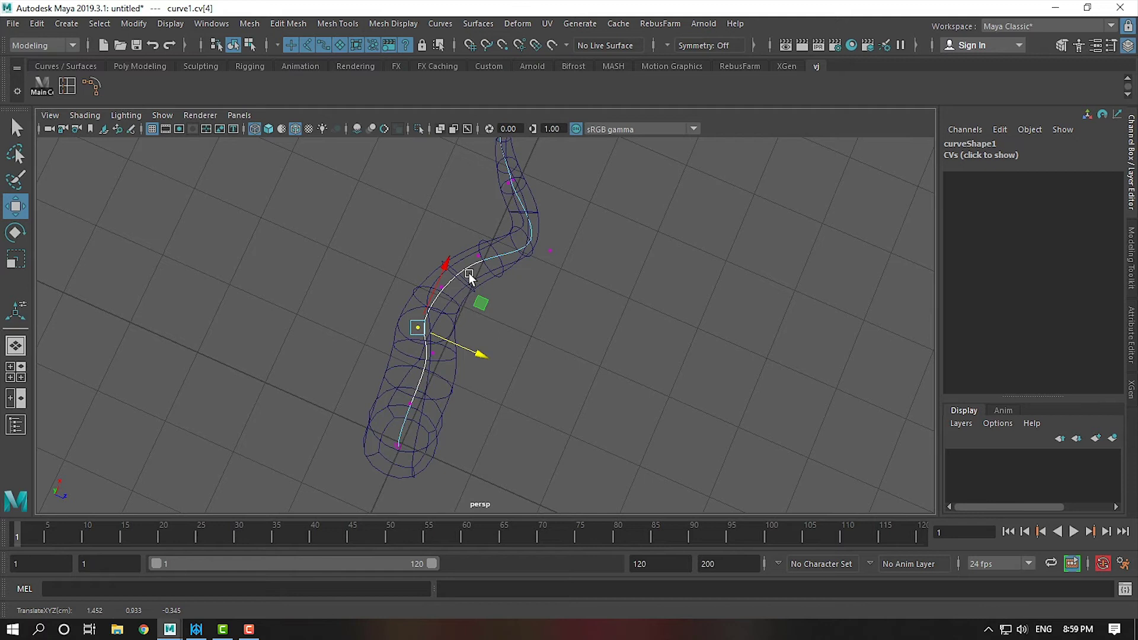
{"action": "right_click_drag", "start_coordinate": [464, 265], "coordinate": [384, 263]}
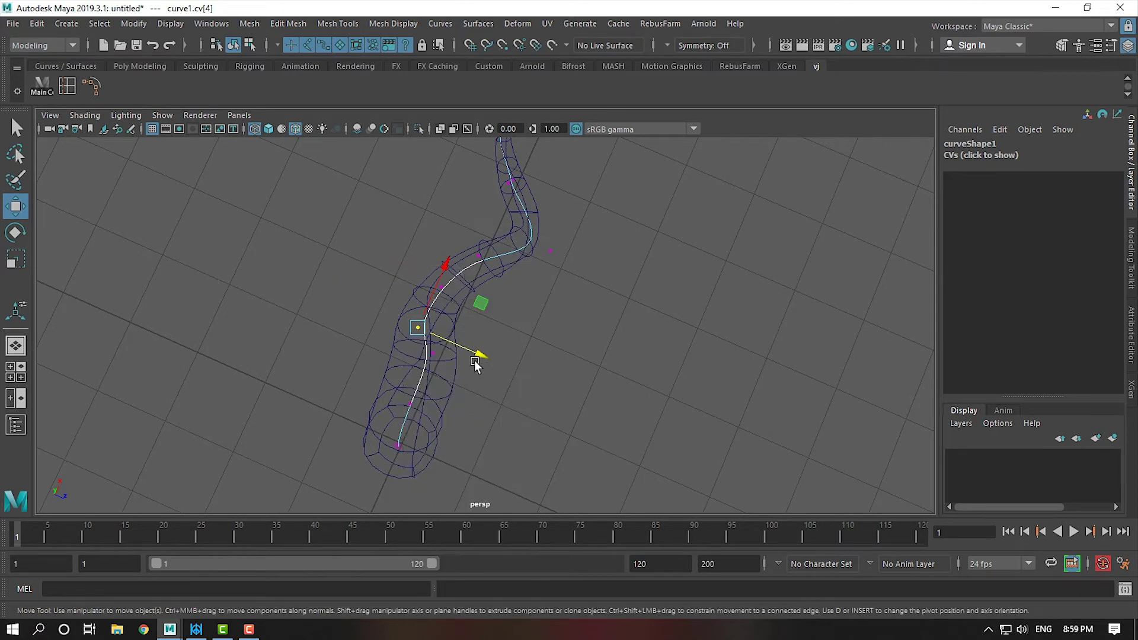
{"action": "mouse_move", "coordinate": [472, 354]}
{"action": "left_mouse_down"}
{"action": "mouse_move", "coordinate": [465, 312]}
{"action": "mouse_move", "coordinate": [429, 275]}
{"action": "left_mouse_up"}
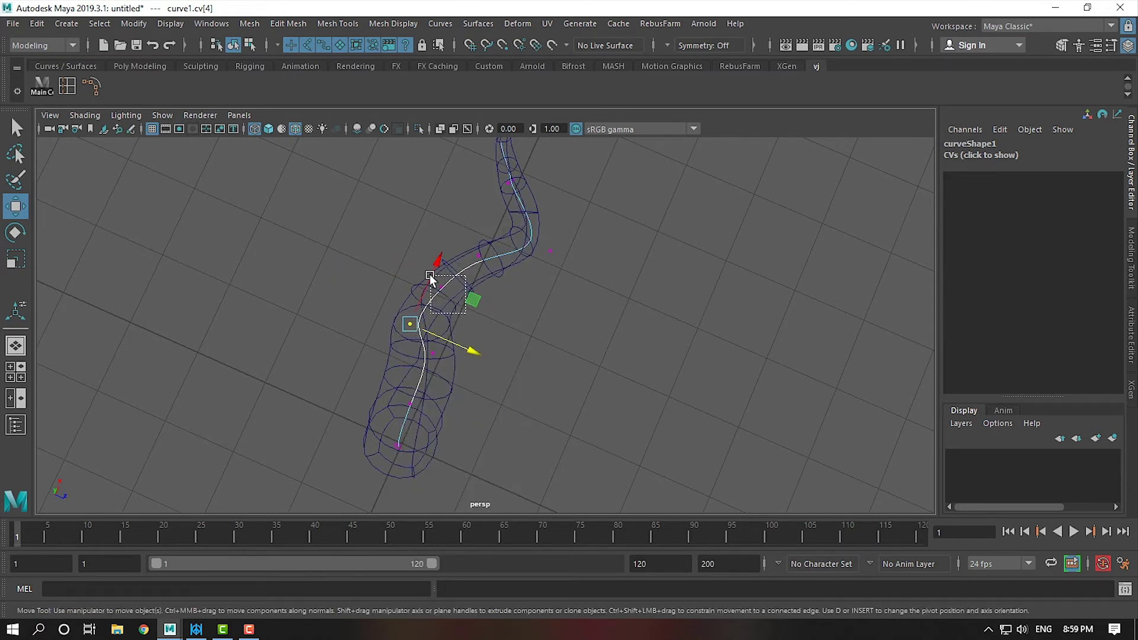
{"action": "left_click_drag", "start_coordinate": [496, 315], "coordinate": [470, 301]}
Step: Lower another control vertex, then return to object mode and shaded display
{"action": "left_click", "coordinate": [408, 402]}
{"action": "mouse_move", "coordinate": [447, 422]}
{"action": "left_mouse_down", "text": "alt"}
{"action": "mouse_move", "coordinate": [551, 343]}
{"action": "mouse_move", "coordinate": [437, 279]}
{"action": "mouse_move", "coordinate": [513, 350]}
{"action": "left_mouse_up", "text": "alt"}
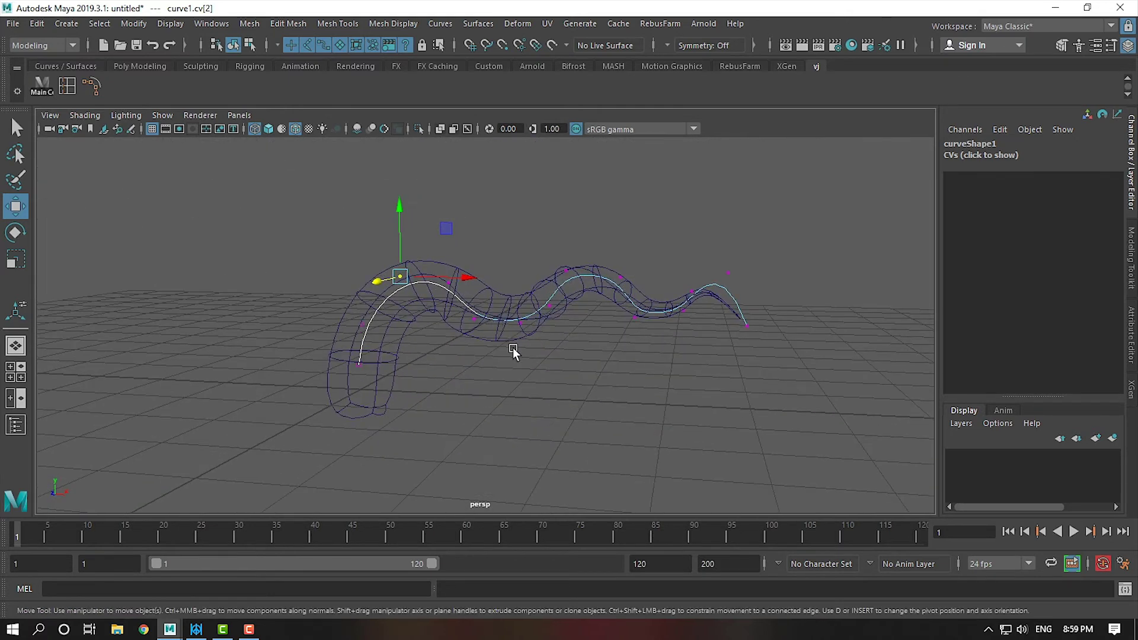
{"action": "left_click_drag", "start_coordinate": [494, 254], "coordinate": [495, 278]}
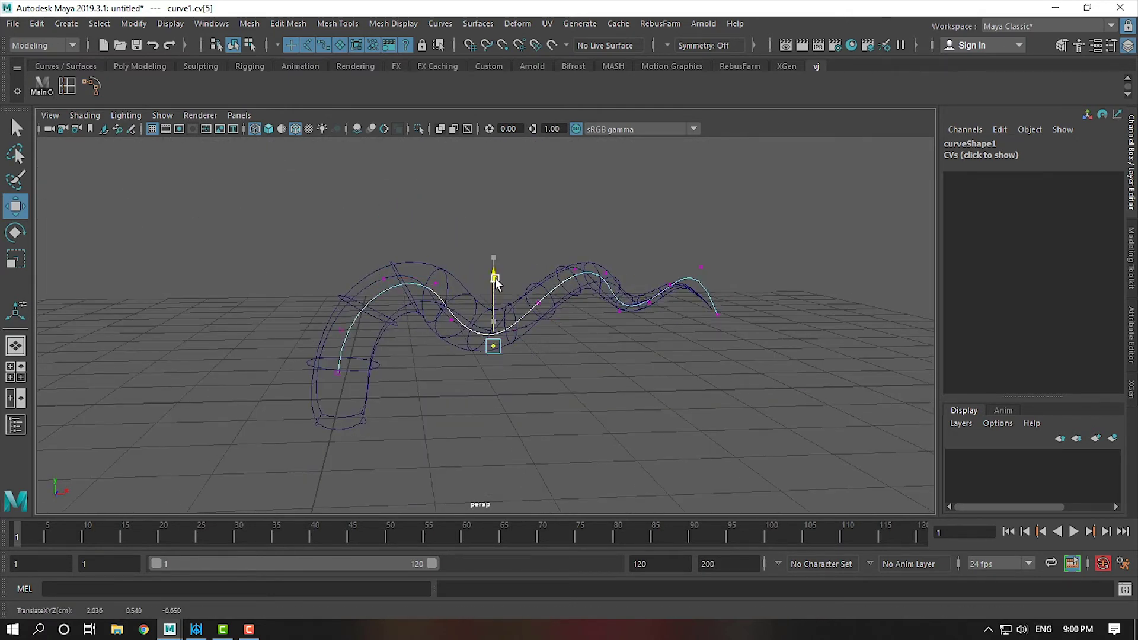
{"action": "key", "text": "F8"}
{"action": "left_click", "coordinate": [765, 240]}
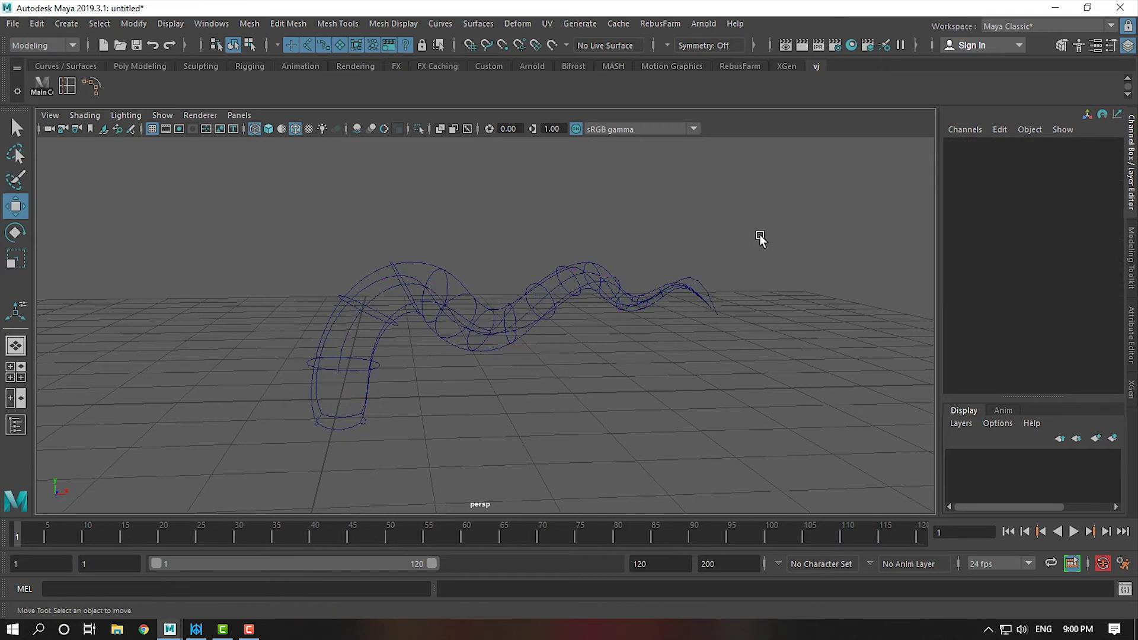
{"action": "key", "text": "5"}
{"action": "mouse_move", "coordinate": [847, 353]}
{"action": "left_mouse_down", "text": "alt"}
{"action": "mouse_move", "coordinate": [752, 371]}
{"action": "mouse_move", "coordinate": [721, 333]}
{"action": "mouse_move", "coordinate": [573, 299]}
{"action": "left_mouse_up", "text": "alt"}
Step: Delete construction history on the tentacle mesh and guide curve
{"action": "left_click", "coordinate": [532, 326]}
{"action": "left_click_drag", "start_coordinate": [252, 229], "coordinate": [847, 481]}
{"action": "left_click", "coordinate": [37, 23]}
{"action": "mouse_move", "coordinate": [78, 191]}
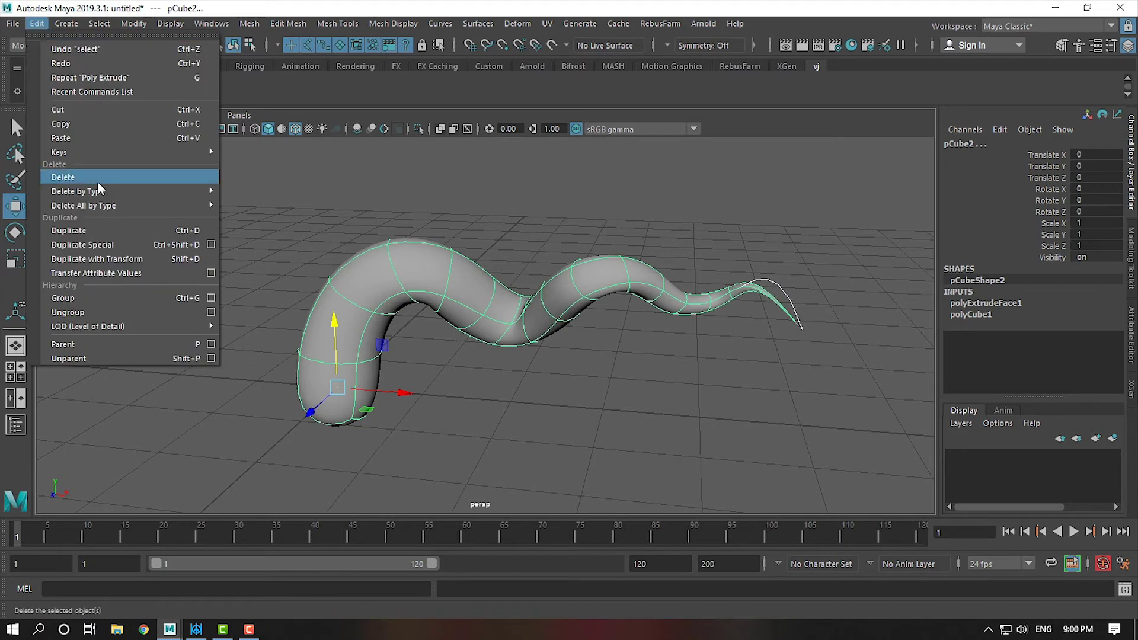
{"action": "left_click", "coordinate": [268, 203]}
{"action": "mouse_move", "coordinate": [600, 336]}
{"action": "left_mouse_down", "text": "alt"}
{"action": "mouse_move", "coordinate": [691, 385]}
{"action": "mouse_move", "coordinate": [723, 369]}
{"action": "mouse_move", "coordinate": [792, 398]}
{"action": "mouse_move", "coordinate": [741, 317]}
{"action": "mouse_move", "coordinate": [748, 382]}
{"action": "left_mouse_up", "text": "alt"}
Step: Rotate the guide curve around its vertical axis and raise it
{"action": "left_click", "coordinate": [736, 317]}
{"action": "key", "text": "e"}
{"action": "mouse_move", "coordinate": [418, 394]}
{"action": "left_mouse_down"}
{"action": "mouse_move", "coordinate": [385, 394]}
{"action": "mouse_move", "coordinate": [542, 350]}
{"action": "mouse_move", "coordinate": [508, 348]}
{"action": "left_mouse_up"}
{"action": "key", "text": "w"}
{"action": "mouse_move", "coordinate": [643, 356]}
{"action": "left_mouse_down"}
{"action": "mouse_move", "coordinate": [649, 264]}
{"action": "mouse_move", "coordinate": [622, 320]}
{"action": "mouse_move", "coordinate": [507, 346]}
{"action": "mouse_move", "coordinate": [519, 365]}
{"action": "left_mouse_up"}
Step: Show the mesh unsmoothed and lift the curve slightly to Rotate 56.464, 108.442, 87.477
{"action": "left_click", "coordinate": [507, 343]}
{"action": "key", "text": "1"}
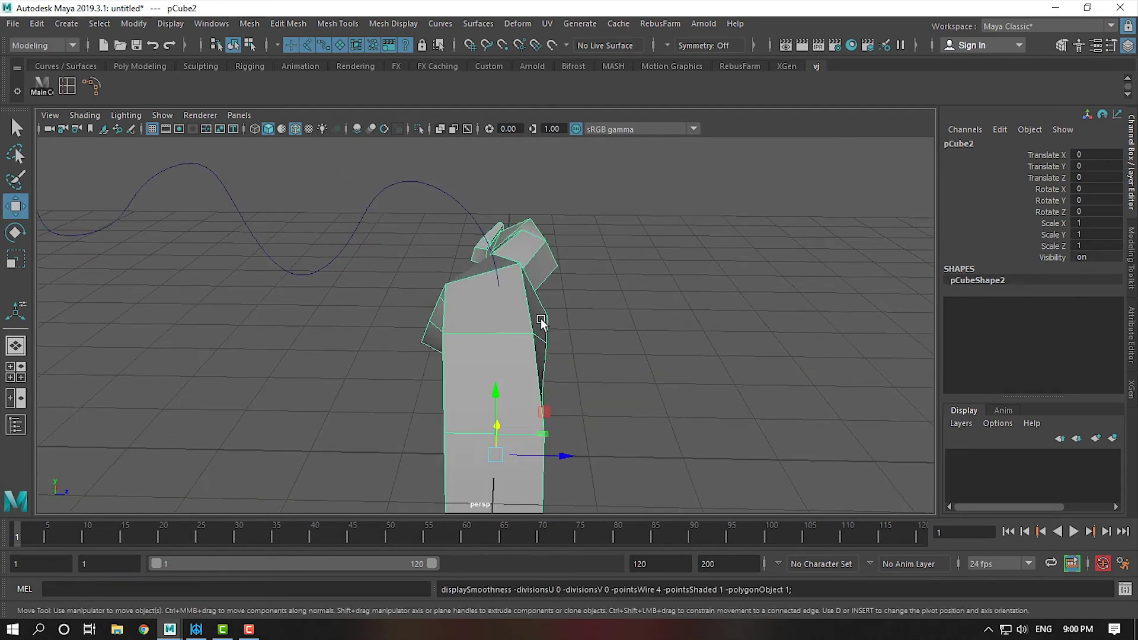
{"action": "left_click", "coordinate": [464, 215]}
{"action": "mouse_move", "coordinate": [465, 215]}
{"action": "left_mouse_down", "text": "alt"}
{"action": "mouse_move", "coordinate": [536, 288]}
{"action": "mouse_move", "coordinate": [592, 294]}
{"action": "mouse_move", "coordinate": [576, 208]}
{"action": "mouse_move", "coordinate": [573, 228]}
{"action": "mouse_move", "coordinate": [622, 279]}
{"action": "mouse_move", "coordinate": [581, 292]}
{"action": "mouse_move", "coordinate": [512, 273]}
{"action": "mouse_move", "coordinate": [489, 281]}
{"action": "left_mouse_up", "text": "alt"}
{"action": "key", "text": "e"}
{"action": "key", "text": "w"}
{"action": "left_click_drag", "start_coordinate": [525, 246], "coordinate": [525, 235]}
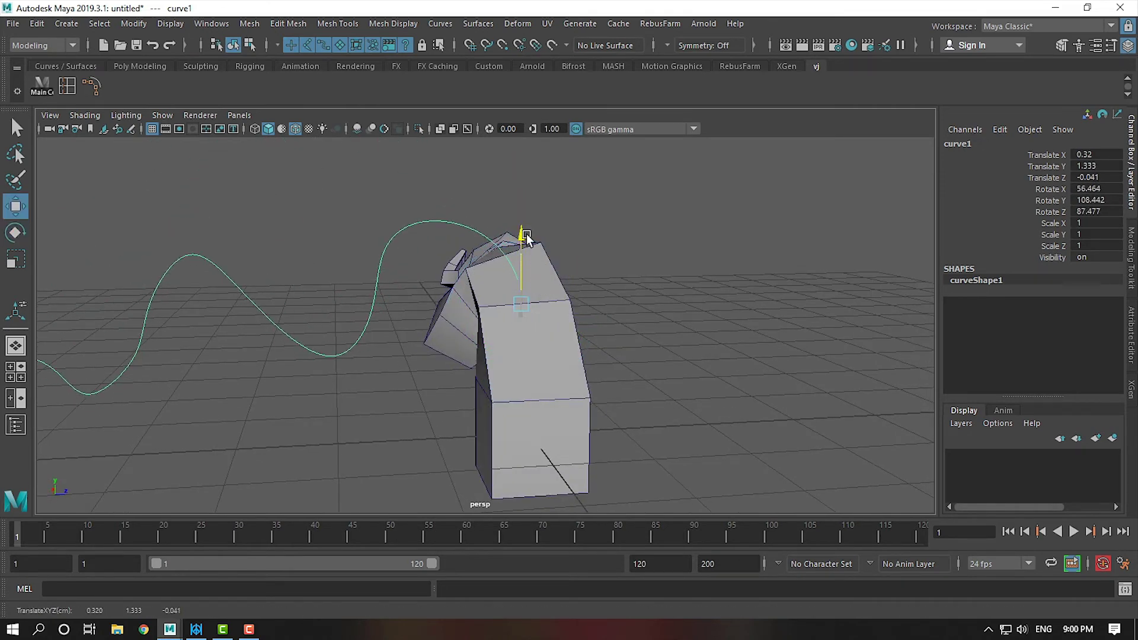
{"action": "left_click_drag", "start_coordinate": [681, 325], "coordinate": [477, 329], "text": "alt"}
Step: Select mesh face f[52] and add the guide curve to the selection
{"action": "left_click", "coordinate": [387, 355]}
{"action": "right_click_drag", "start_coordinate": [412, 234], "coordinate": [410, 275]}
{"action": "left_click", "coordinate": [409, 308]}
{"action": "middle_click_drag", "start_coordinate": [409, 308], "coordinate": [557, 354], "text": "alt"}
{"action": "left_click_drag", "start_coordinate": [557, 354], "coordinate": [538, 258], "text": "alt"}
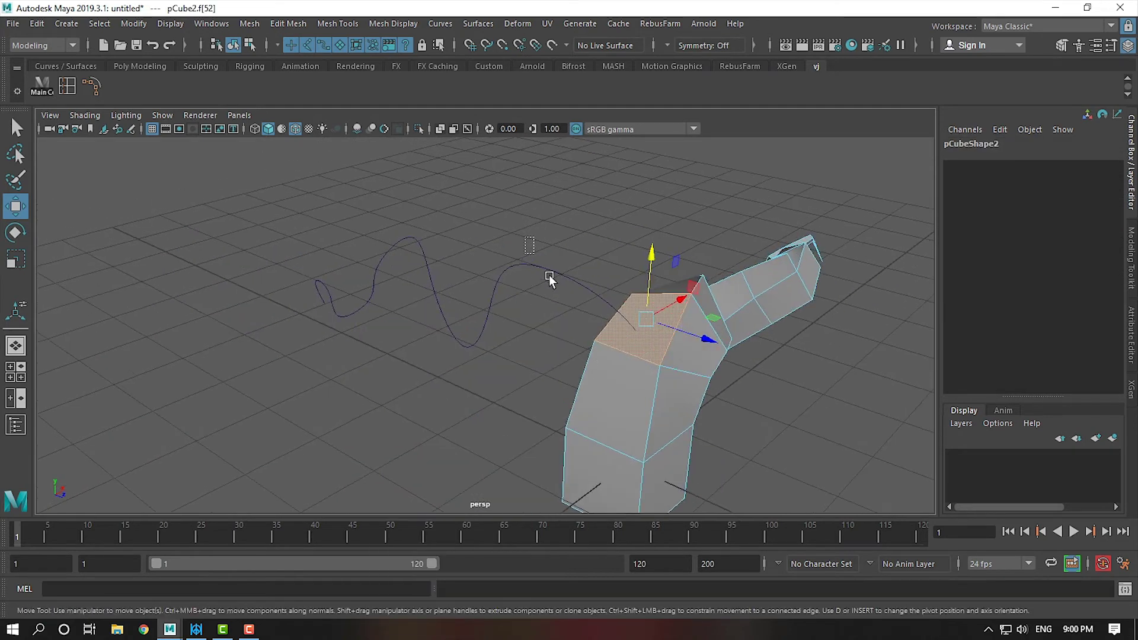
{"action": "left_click", "coordinate": [538, 258]}
{"action": "mouse_move", "coordinate": [613, 321]}
{"action": "left_mouse_down", "text": "alt"}
{"action": "mouse_move", "coordinate": [524, 282]}
{"action": "mouse_move", "coordinate": [397, 126]}
{"action": "left_mouse_up", "text": "alt"}
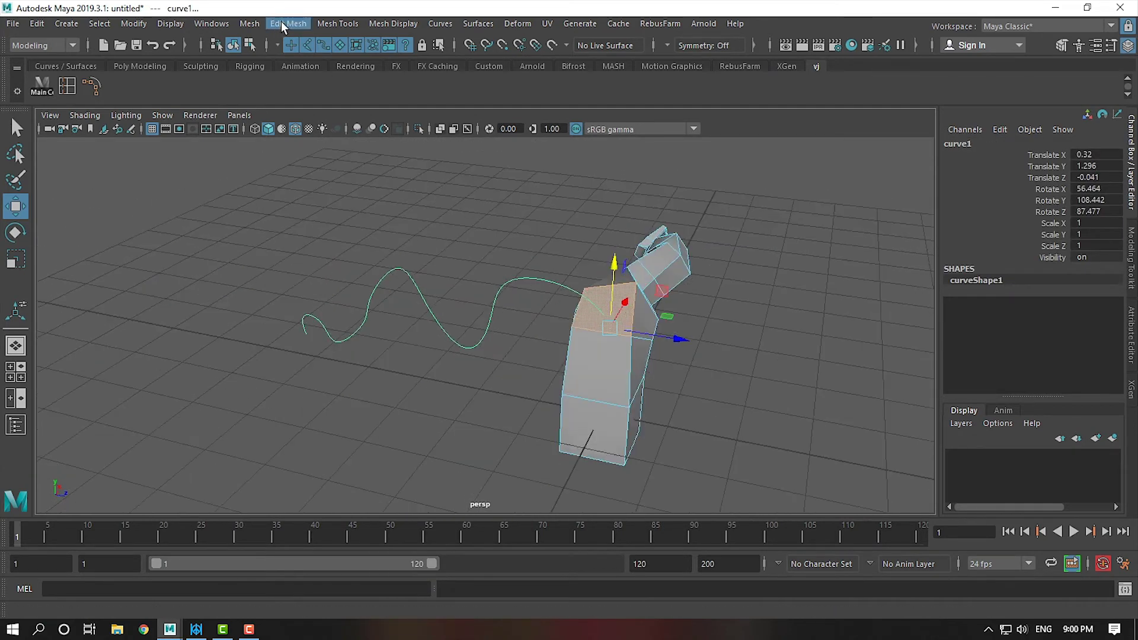
Step: Extrude face f[52] along the curve with 12 divisions
{"action": "left_click", "coordinate": [279, 23]}
{"action": "left_click", "coordinate": [330, 160]}
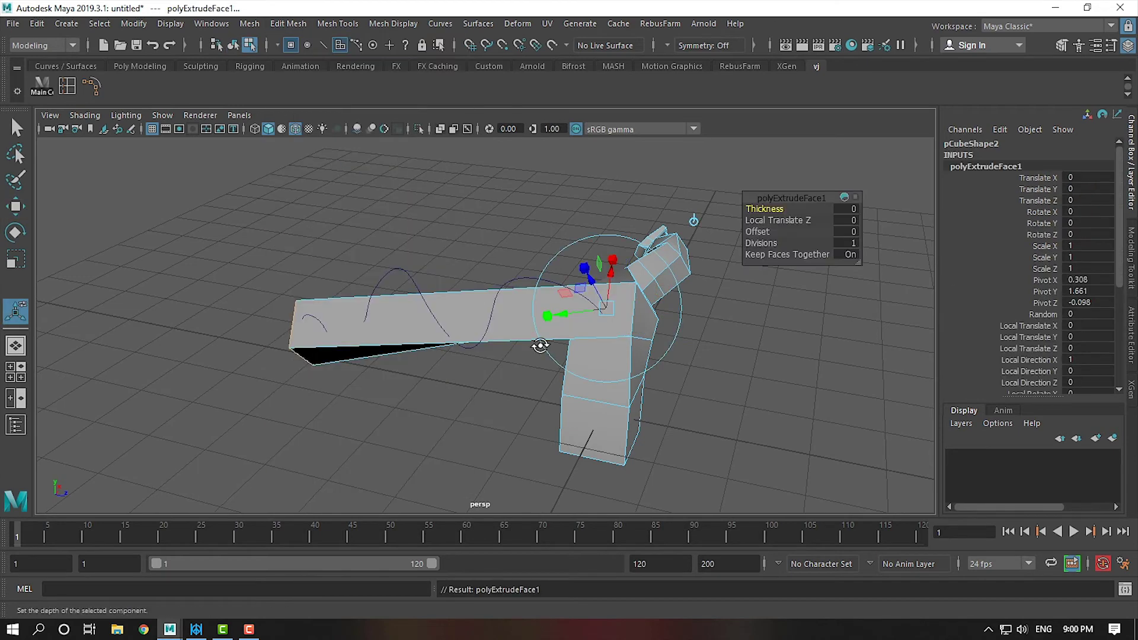
{"action": "left_click_drag", "start_coordinate": [520, 348], "coordinate": [744, 274], "text": "alt"}
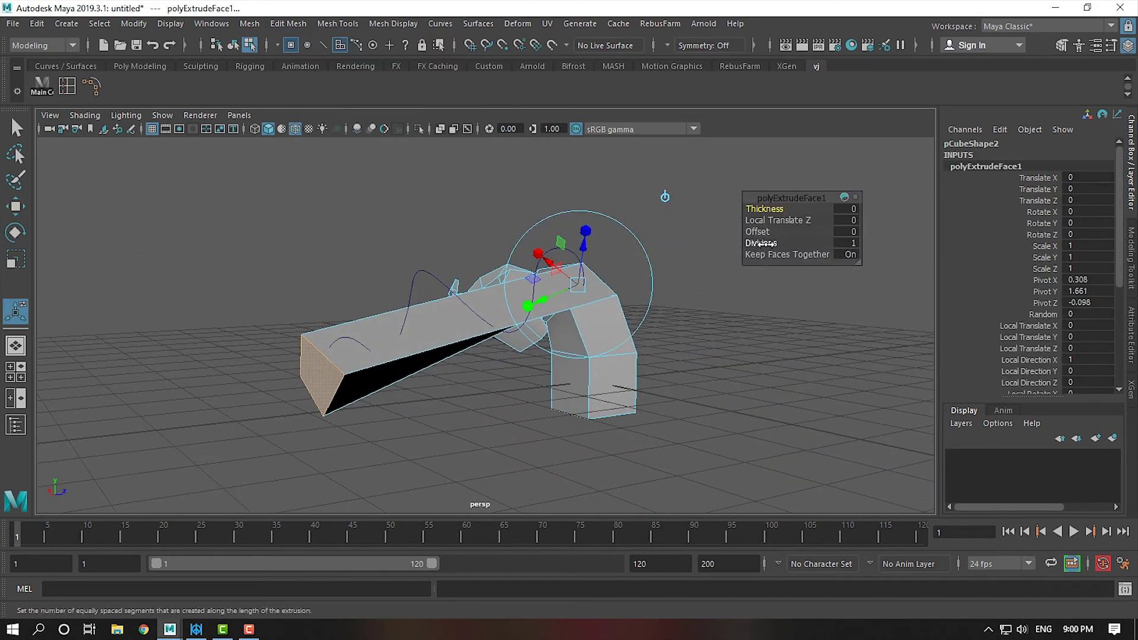
{"action": "left_click_drag", "start_coordinate": [761, 242], "coordinate": [841, 253]}
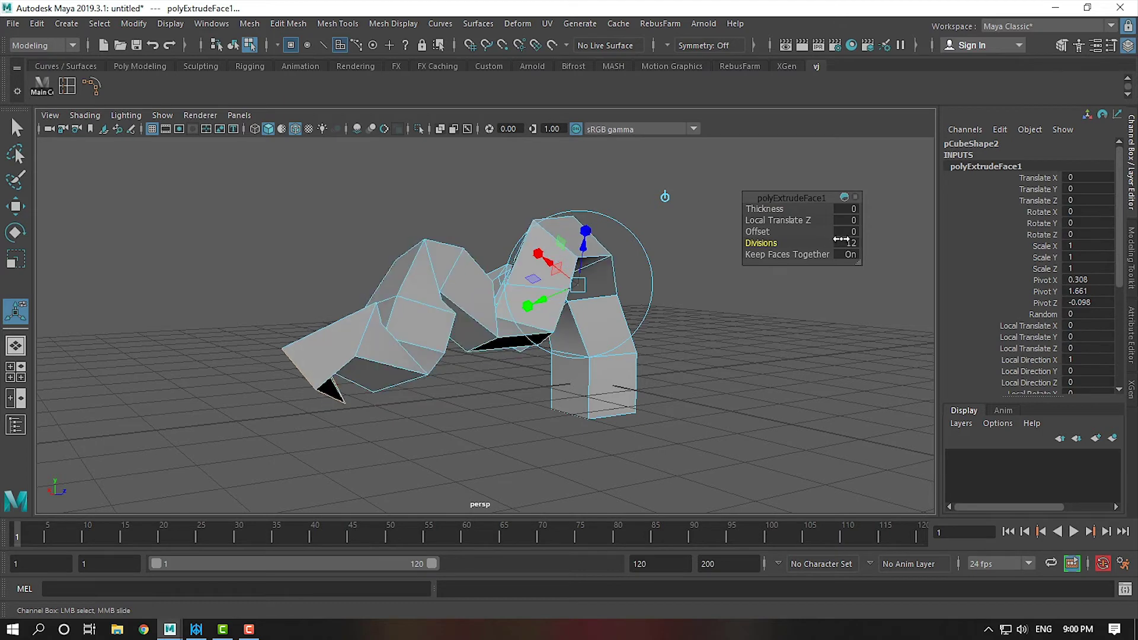
{"action": "key", "text": "w"}
{"action": "key", "text": "F8"}
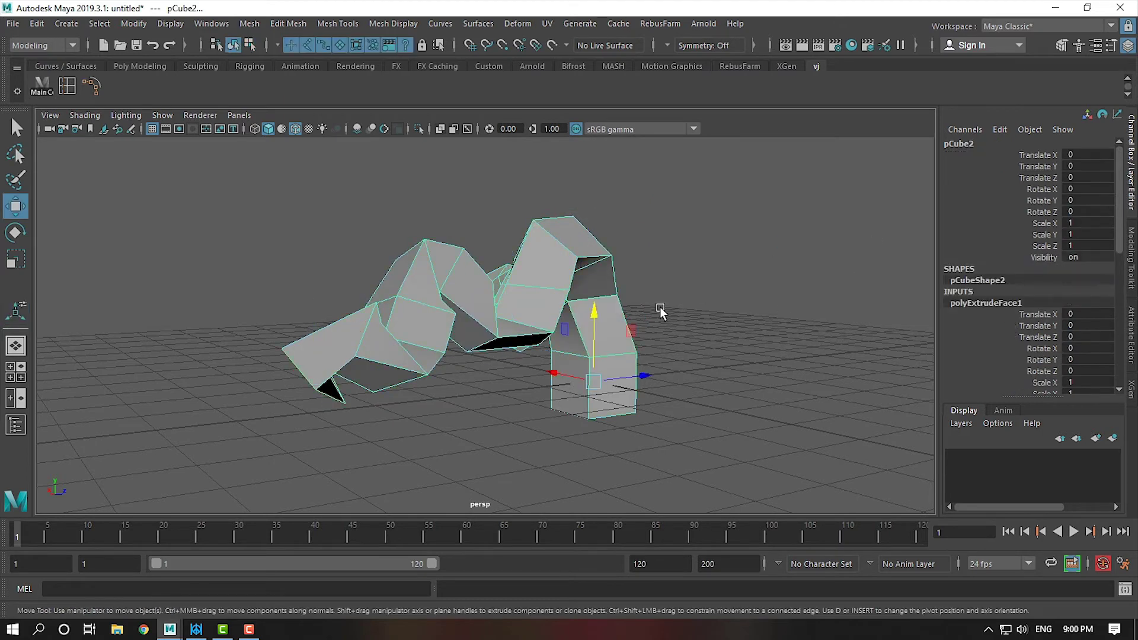
Step: Set the new tentacle's Taper to 0 and add twist
{"action": "scroll", "coordinate": [1041, 317], "scroll_direction": "down", "scroll_amount": 5}
{"action": "scroll", "coordinate": [1053, 316], "scroll_direction": "down", "scroll_amount": 3}
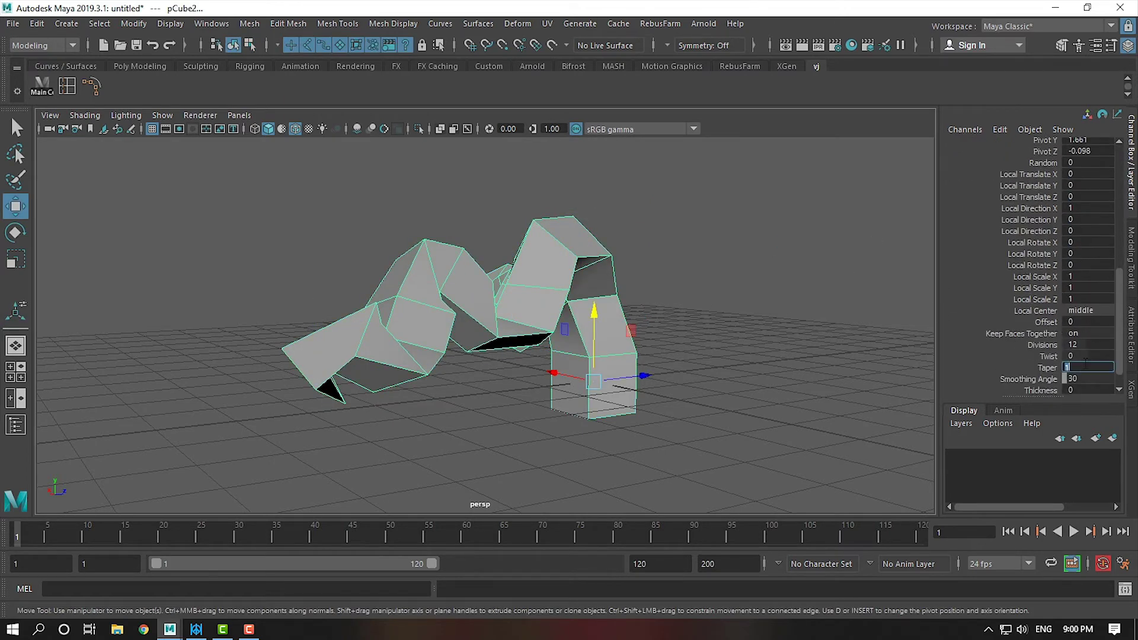
{"action": "type", "text": "0"}
{"action": "key", "text": "Return"}
{"action": "left_click", "coordinate": [1054, 358]}
{"action": "mouse_move", "coordinate": [792, 358]}
{"action": "middle_mouse_down"}
{"action": "mouse_move", "coordinate": [762, 353]}
{"action": "mouse_move", "coordinate": [795, 353]}
{"action": "middle_mouse_up"}
{"action": "mouse_move", "coordinate": [794, 353]}
{"action": "left_mouse_down", "text": "alt"}
{"action": "mouse_move", "coordinate": [704, 361]}
{"action": "mouse_move", "coordinate": [439, 336]}
{"action": "left_mouse_up", "text": "alt"}
Step: Smooth-preview the new tentacle, delete its history, and hide the wireframe-on-shaded overlay
{"action": "key", "text": "w"}
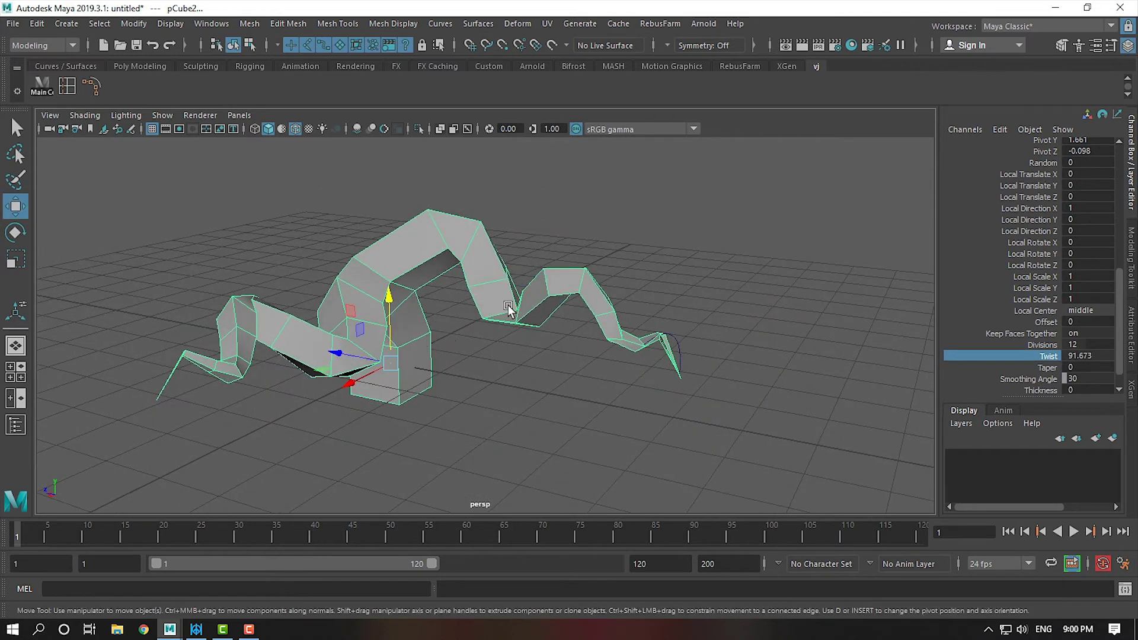
{"action": "key", "text": "3"}
{"action": "left_click", "coordinate": [599, 373]}
{"action": "mouse_move", "coordinate": [599, 374]}
{"action": "left_mouse_down", "text": "alt"}
{"action": "mouse_move", "coordinate": [503, 268]}
{"action": "mouse_move", "coordinate": [670, 316]}
{"action": "left_mouse_up", "text": "alt"}
{"action": "left_click", "coordinate": [449, 305]}
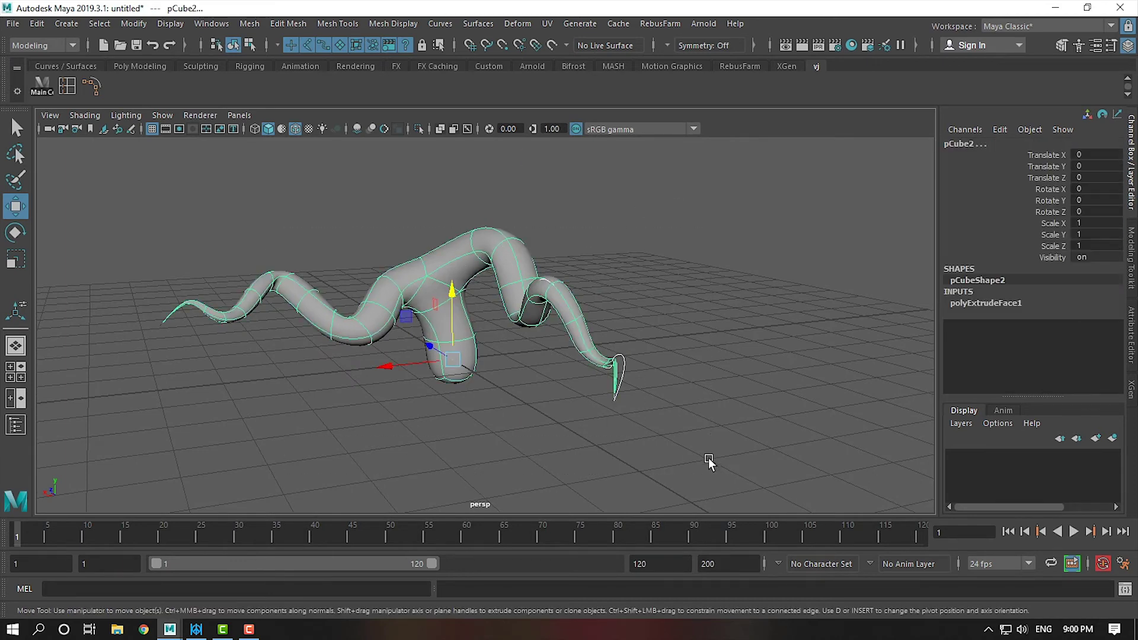
{"action": "key", "text": "alt+shift+d"}
{"action": "left_click_drag", "start_coordinate": [495, 394], "coordinate": [676, 405], "text": "alt"}
{"action": "left_click", "coordinate": [675, 405]}
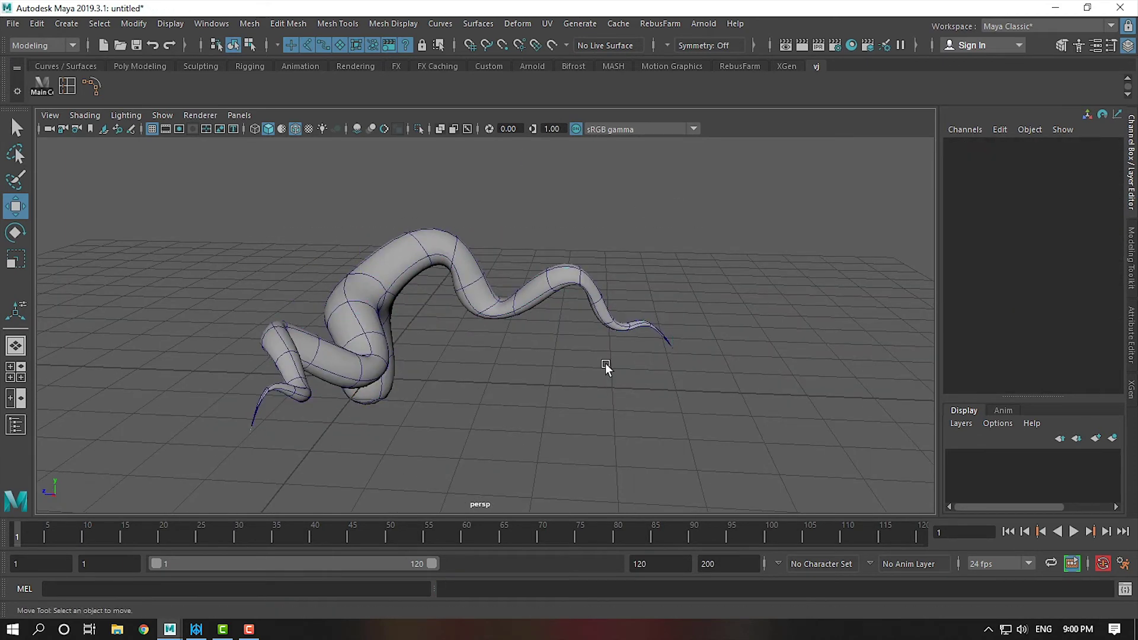
{"action": "left_click_drag", "start_coordinate": [606, 364], "coordinate": [278, 155], "text": "alt"}
{"action": "left_click", "coordinate": [294, 129]}
{"action": "mouse_move", "coordinate": [591, 452]}
{"action": "left_mouse_down", "text": "alt"}
{"action": "mouse_move", "coordinate": [481, 432]}
{"action": "mouse_move", "coordinate": [314, 434]}
{"action": "mouse_move", "coordinate": [551, 449]}
{"action": "mouse_move", "coordinate": [449, 344]}
{"action": "left_mouse_up", "text": "alt"}
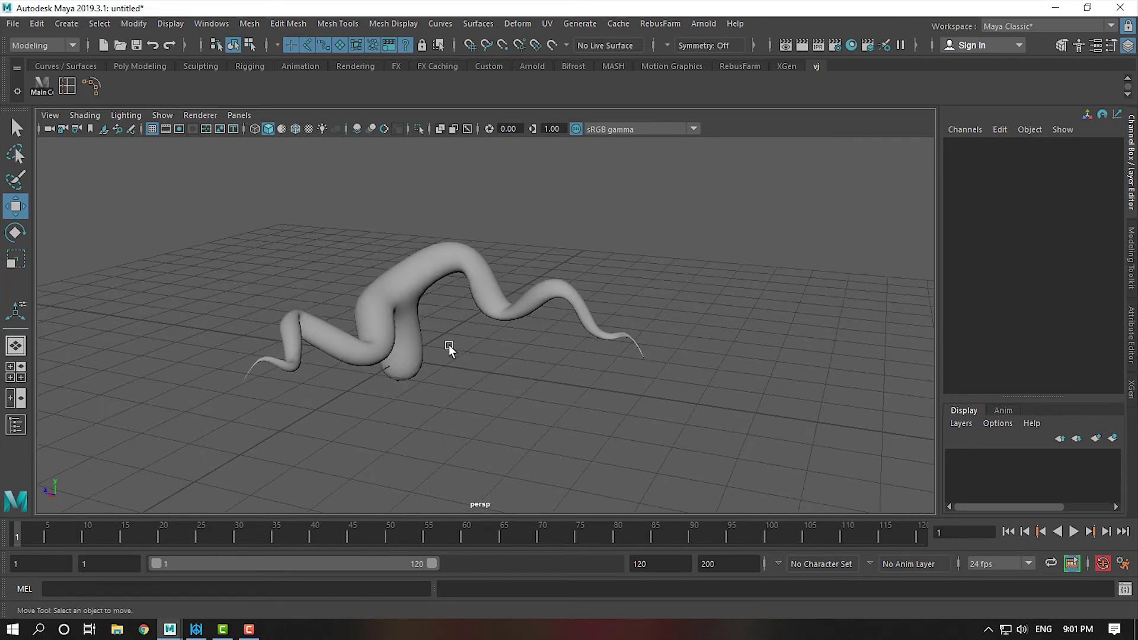
Step: Show pCube2 unsmoothed at Translate X -9.22, undoing an accidental sideways move
{"action": "left_click", "coordinate": [449, 344]}
{"action": "right_click_drag", "start_coordinate": [496, 368], "coordinate": [537, 443], "text": "alt"}
{"action": "mouse_move", "coordinate": [536, 443]}
{"action": "left_mouse_down", "text": "alt"}
{"action": "mouse_move", "coordinate": [404, 380]}
{"action": "mouse_move", "coordinate": [463, 334]}
{"action": "mouse_move", "coordinate": [551, 357]}
{"action": "mouse_move", "coordinate": [368, 383]}
{"action": "mouse_move", "coordinate": [723, 307]}
{"action": "mouse_move", "coordinate": [373, 279]}
{"action": "left_mouse_up", "text": "alt"}
{"action": "key", "text": "1"}
{"action": "key", "text": "ctrl+z"}
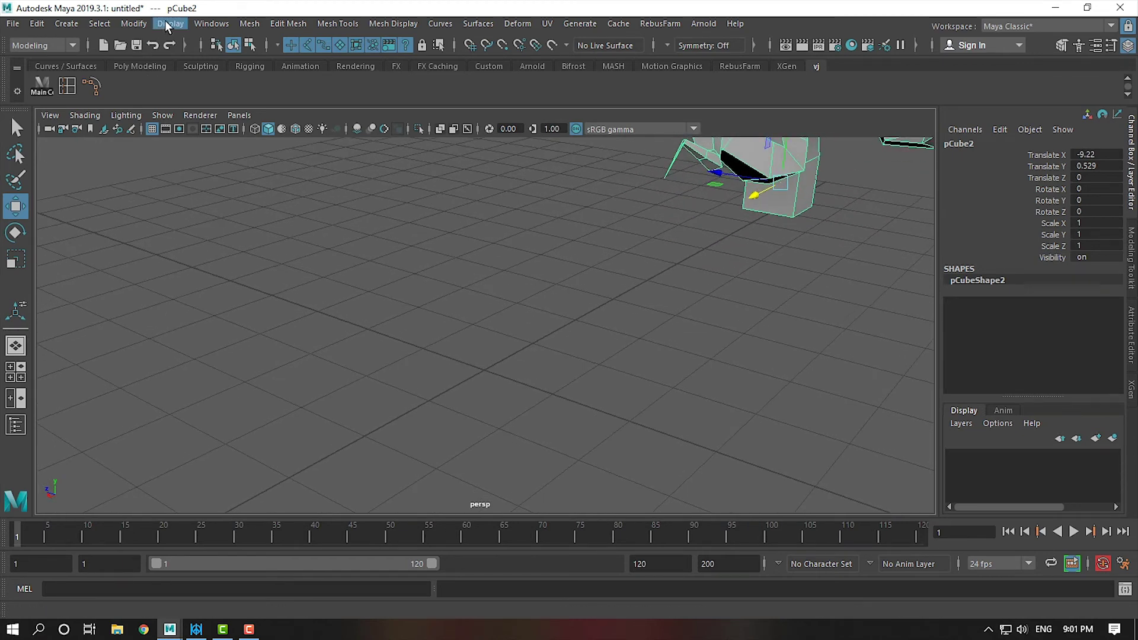
{"action": "left_click", "coordinate": [191, 22]}
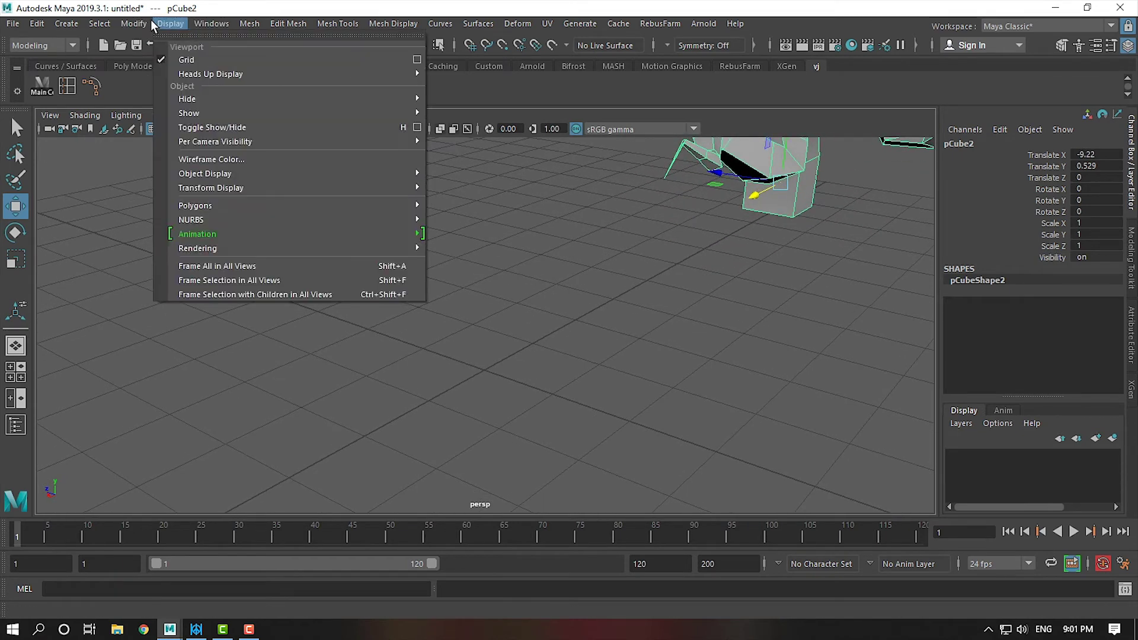
Step: Create a polygon cylinder with Round Cap off, Caps 2, Height 5 and 12 axis subdivisions
{"action": "mouse_move", "coordinate": [108, 74]}
{"action": "left_click", "coordinate": [296, 114]}
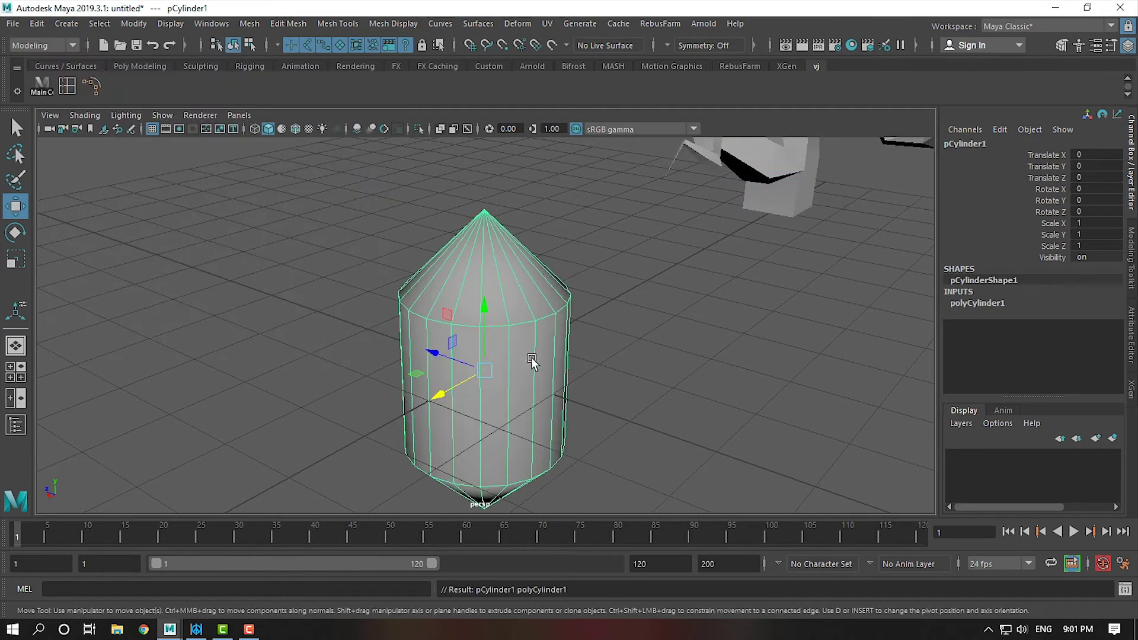
{"action": "left_click", "coordinate": [983, 303]}
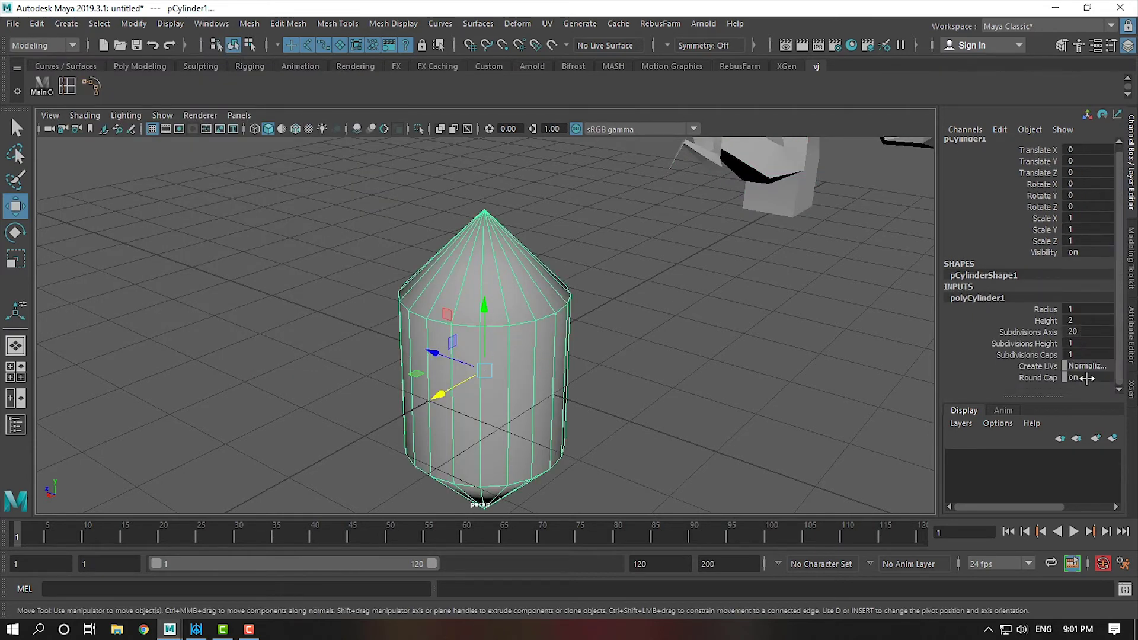
{"action": "key", "text": "Return"}
{"action": "left_click", "coordinate": [1037, 354]}
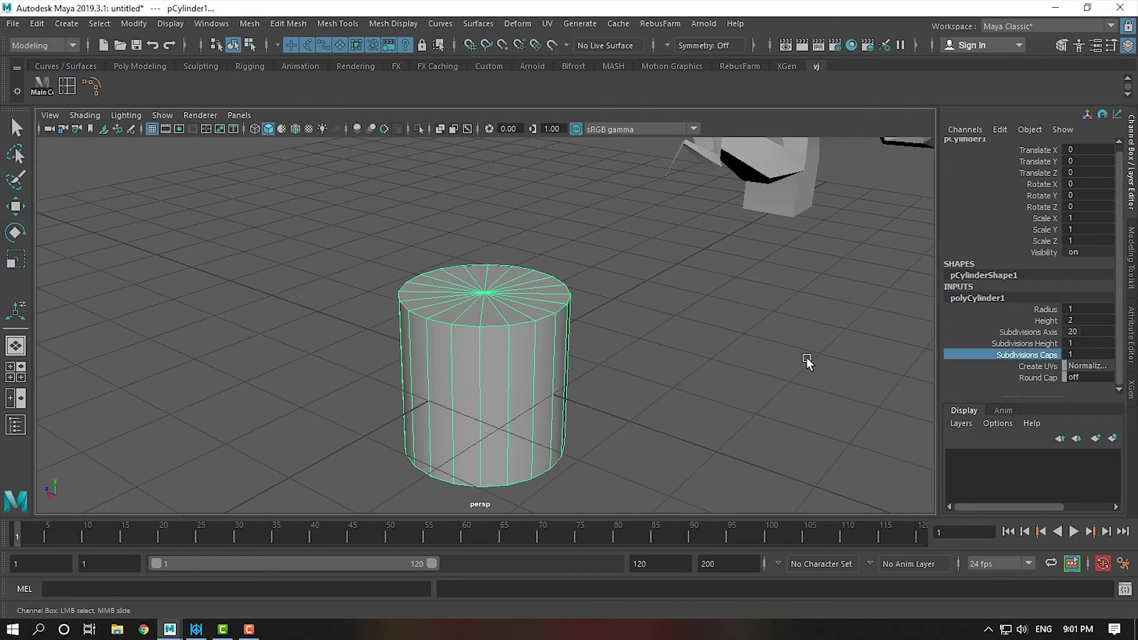
{"action": "middle_click_drag", "start_coordinate": [605, 357], "coordinate": [610, 357]}
{"action": "left_click", "coordinate": [1002, 344]}
{"action": "middle_click_drag", "start_coordinate": [556, 394], "coordinate": [591, 394]}
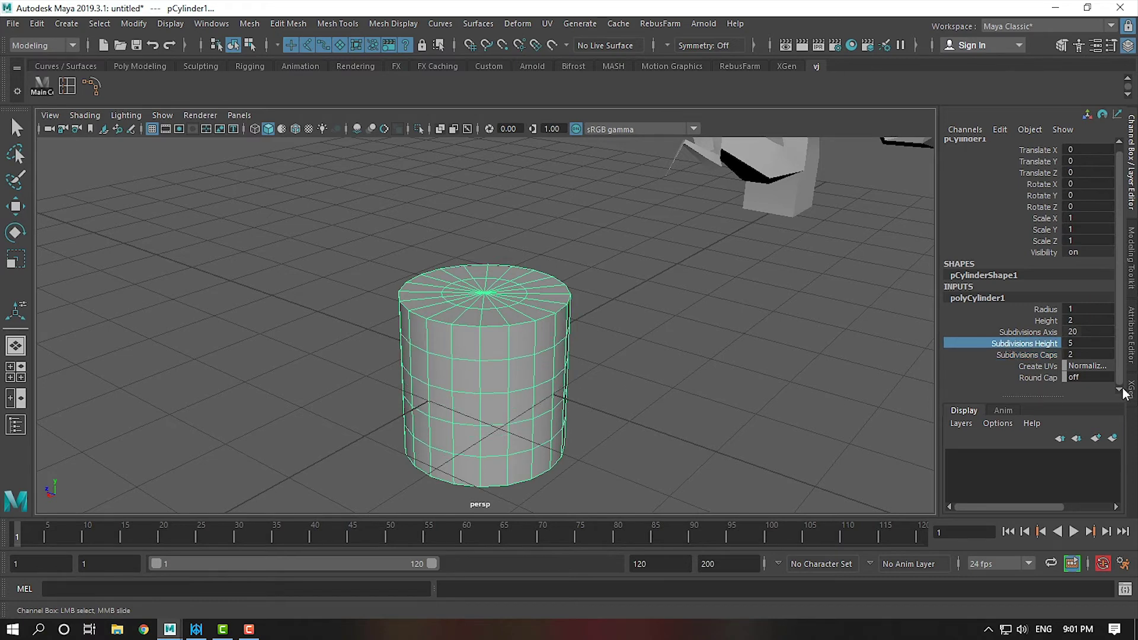
{"action": "double_click", "coordinate": [1089, 332]}
{"action": "type", "text": "12"}
{"action": "key", "text": "Return"}
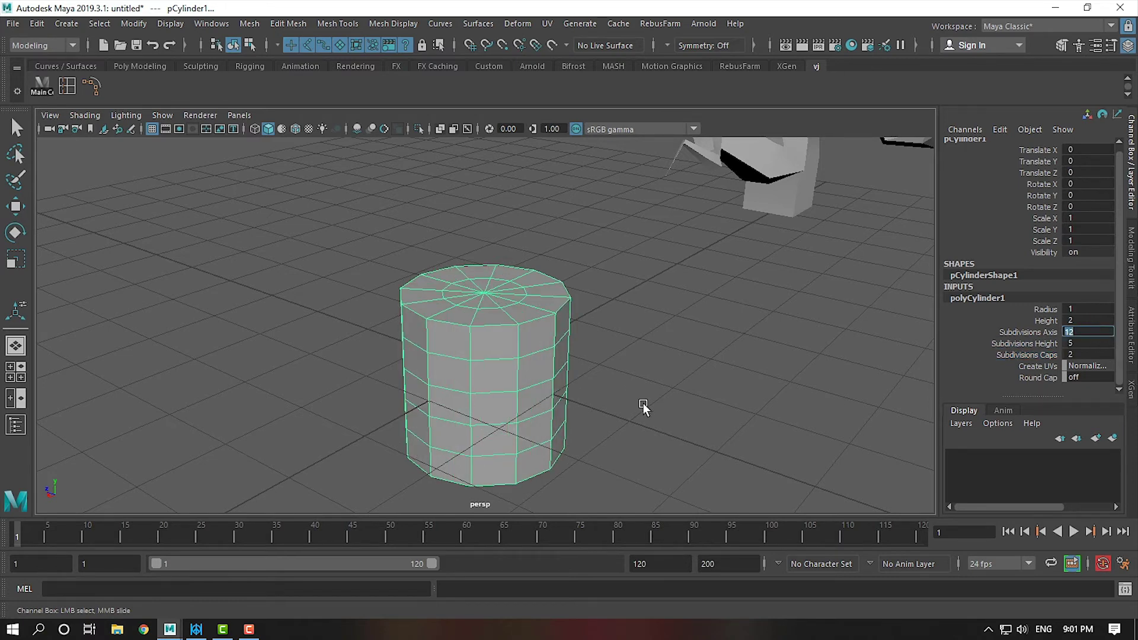
Step: Scale the cylinder to Y 3.704 and raise it to Y 3.682
{"action": "key", "text": "r"}
{"action": "left_click_drag", "start_coordinate": [513, 317], "coordinate": [386, 211]}
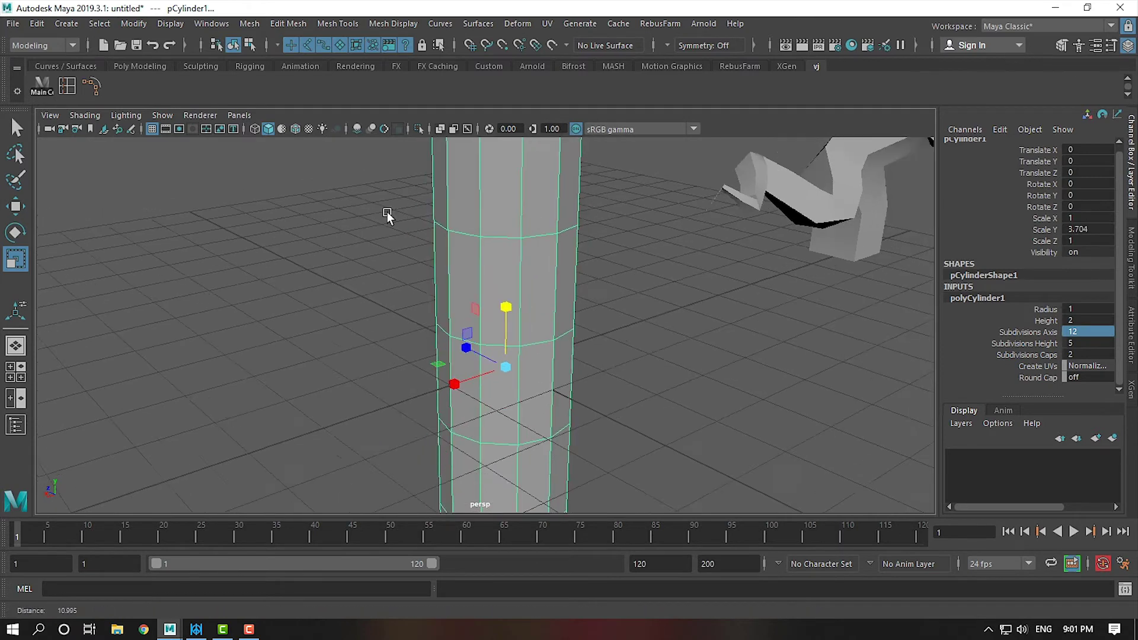
{"action": "scroll", "coordinate": [387, 212], "scroll_direction": "down", "scroll_amount": 3}
{"action": "key", "text": "w"}
{"action": "mouse_move", "coordinate": [503, 304]}
{"action": "left_mouse_down"}
{"action": "mouse_move", "coordinate": [528, 146]}
{"action": "mouse_move", "coordinate": [529, 382]}
{"action": "mouse_move", "coordinate": [534, 322]}
{"action": "mouse_move", "coordinate": [461, 238]}
{"action": "mouse_move", "coordinate": [531, 339]}
{"action": "mouse_move", "coordinate": [481, 300]}
{"action": "left_mouse_up"}
Step: In edge mode, slide two upper edge loops together to form a narrow band
{"action": "right_click", "coordinate": [484, 297]}
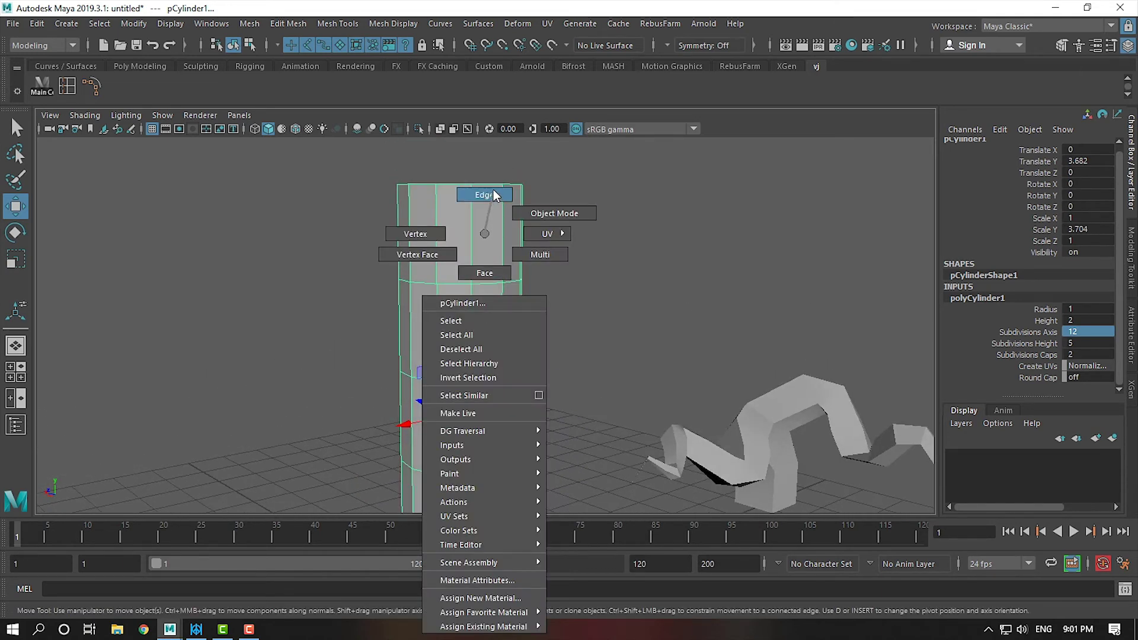
{"action": "left_click", "coordinate": [493, 194]}
{"action": "double_click", "coordinate": [485, 282]}
{"action": "left_click_drag", "start_coordinate": [460, 204], "coordinate": [460, 232]}
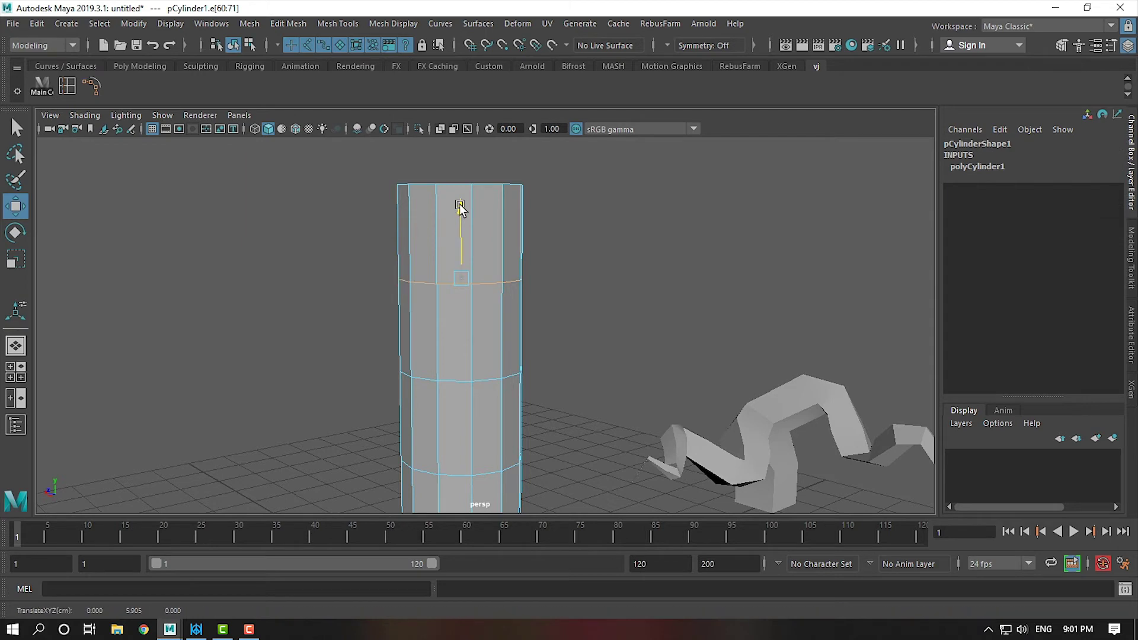
{"action": "double_click", "coordinate": [487, 379]}
{"action": "left_click_drag", "start_coordinate": [470, 308], "coordinate": [471, 262]}
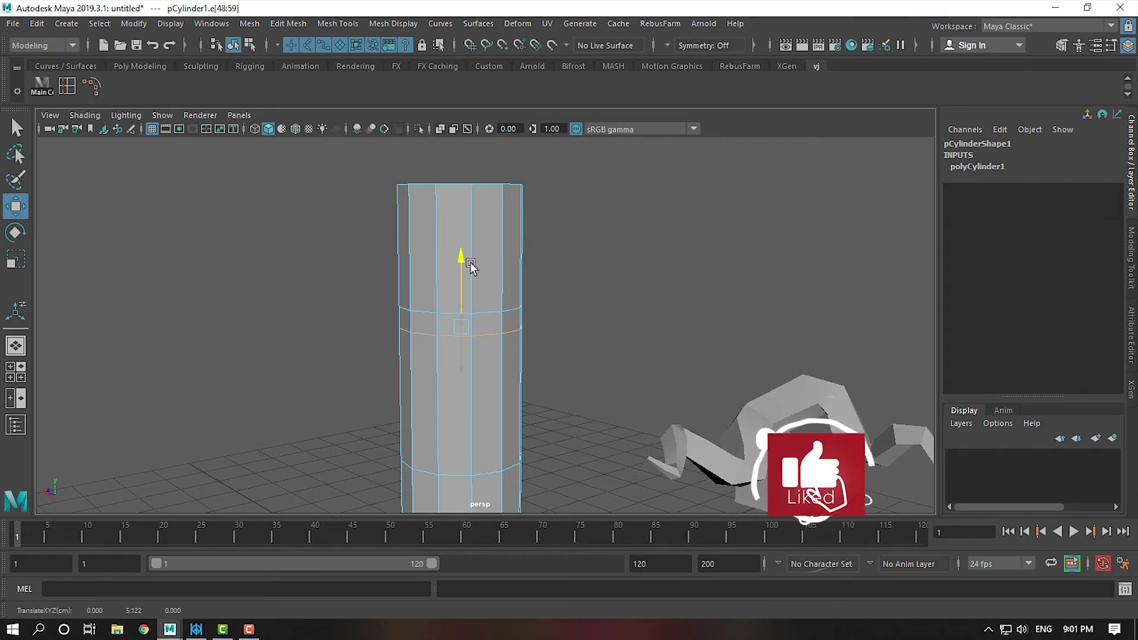
Step: Raise and fine-tune a lower edge loop to form the second band
{"action": "left_click_drag", "start_coordinate": [474, 386], "coordinate": [493, 354], "text": "alt"}
{"action": "double_click", "coordinate": [492, 346]}
{"action": "left_click_drag", "start_coordinate": [475, 273], "coordinate": [487, 205]}
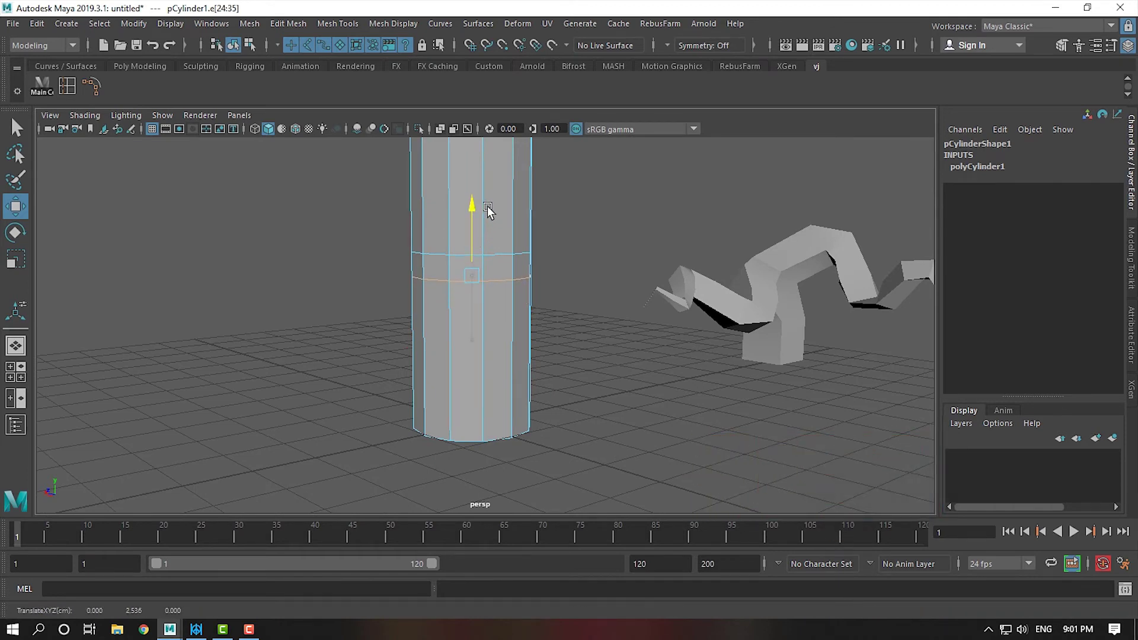
{"action": "middle_click_drag", "start_coordinate": [487, 204], "coordinate": [473, 365], "text": "alt"}
{"action": "right_click_drag", "start_coordinate": [473, 365], "coordinate": [527, 409], "text": "alt"}
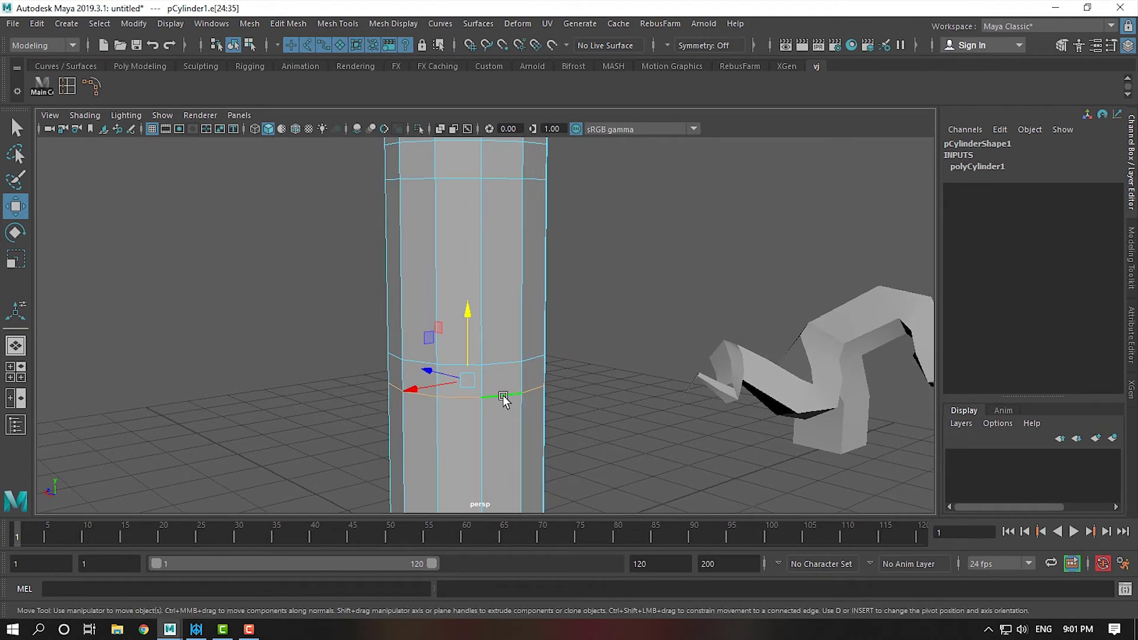
{"action": "left_click", "coordinate": [468, 318]}
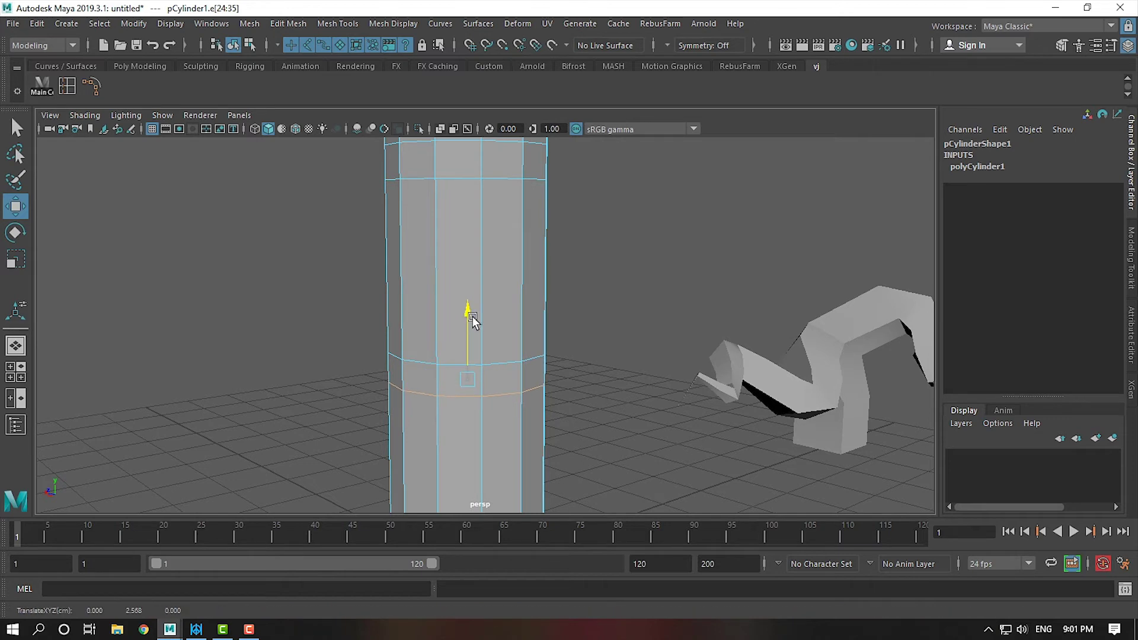
{"action": "left_click_drag", "start_coordinate": [471, 318], "coordinate": [474, 313]}
{"action": "right_click_drag", "start_coordinate": [474, 320], "coordinate": [490, 424], "text": "alt"}
Step: Select the face rings of both narrow bands
{"action": "right_click", "coordinate": [453, 301]}
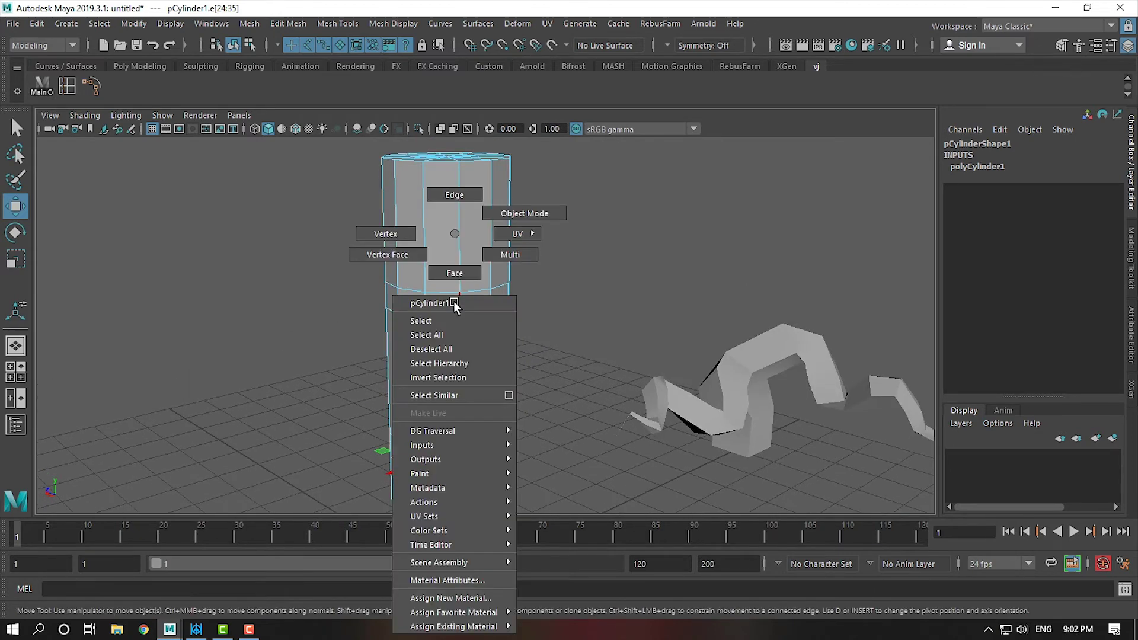
{"action": "left_click", "coordinate": [453, 271]}
{"action": "left_click_drag", "start_coordinate": [478, 340], "coordinate": [372, 314], "text": "alt"}
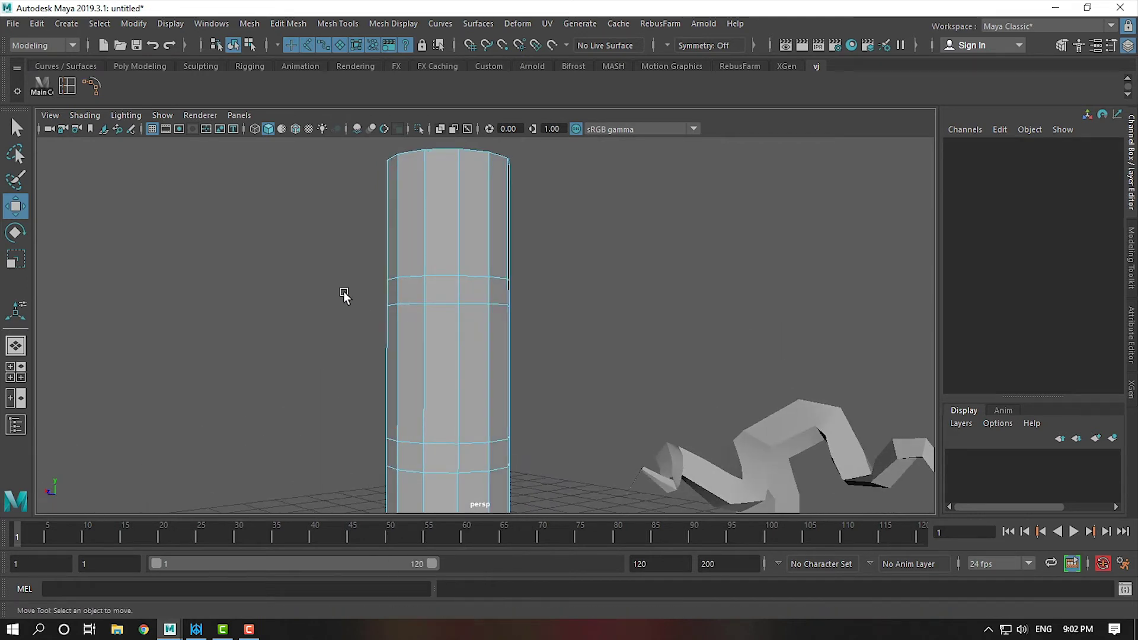
{"action": "left_click_drag", "start_coordinate": [563, 291], "coordinate": [563, 291]}
{"action": "middle_click_drag", "start_coordinate": [533, 372], "coordinate": [514, 289], "text": "alt"}
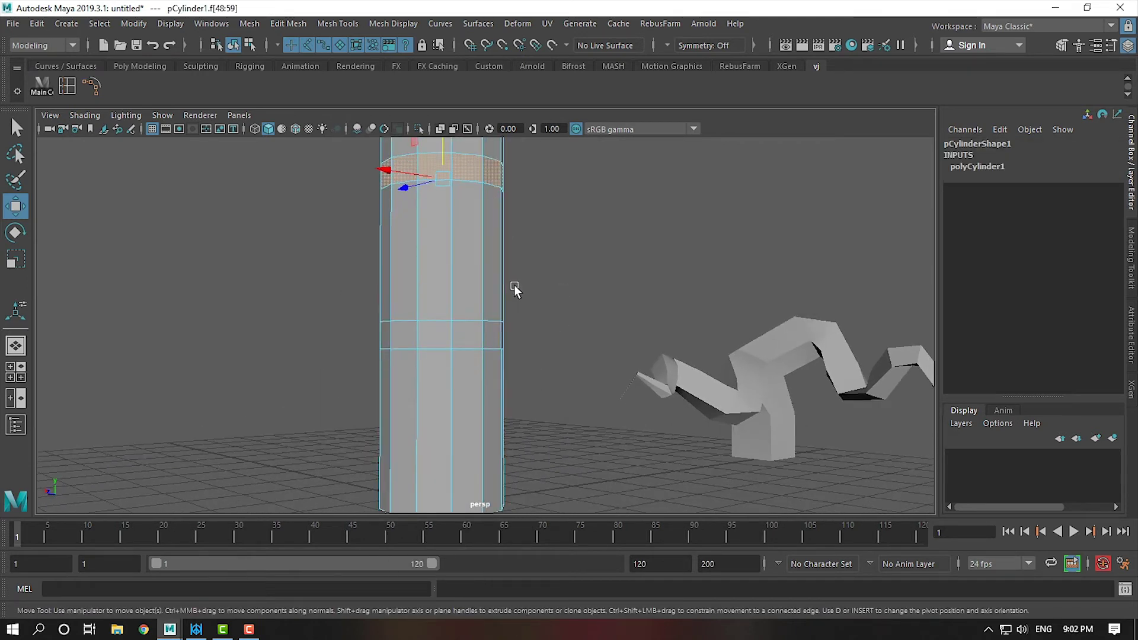
{"action": "left_click_drag", "start_coordinate": [531, 332], "coordinate": [533, 335], "text": "shift"}
{"action": "mouse_move", "coordinate": [572, 377]}
{"action": "left_mouse_down", "text": "alt"}
{"action": "mouse_move", "coordinate": [537, 374]}
{"action": "mouse_move", "coordinate": [499, 347]}
{"action": "mouse_move", "coordinate": [621, 350]}
{"action": "left_mouse_up", "text": "alt"}
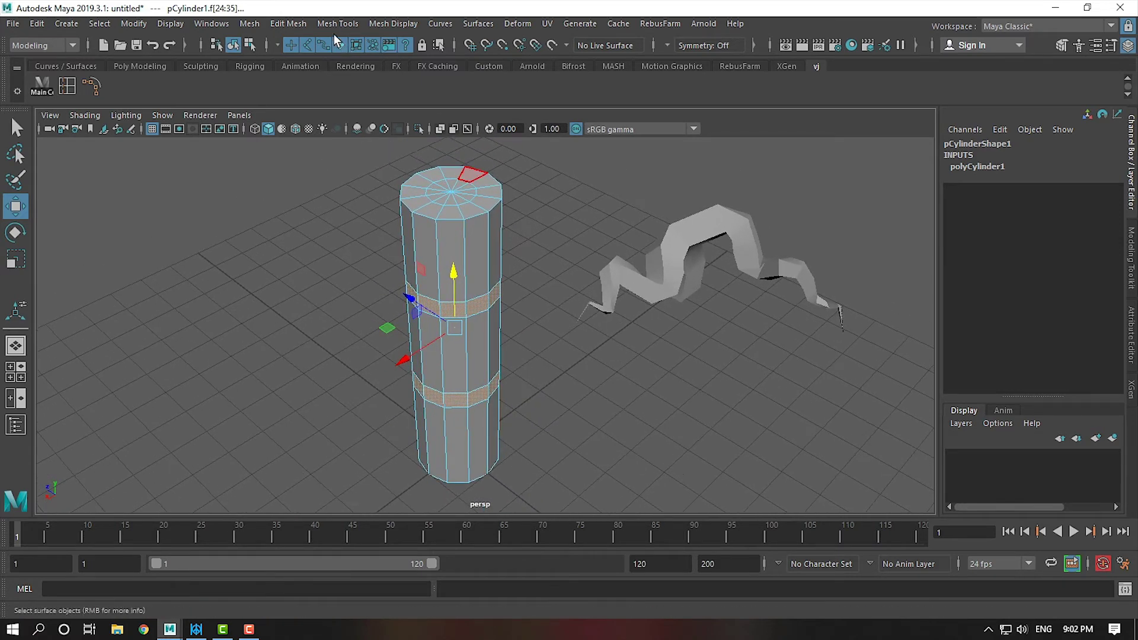
Step: Extrude the two selected face bands outward into flanges with Edit Mesh > Extrude
{"action": "left_click", "coordinate": [290, 23]}
{"action": "left_click", "coordinate": [341, 166]}
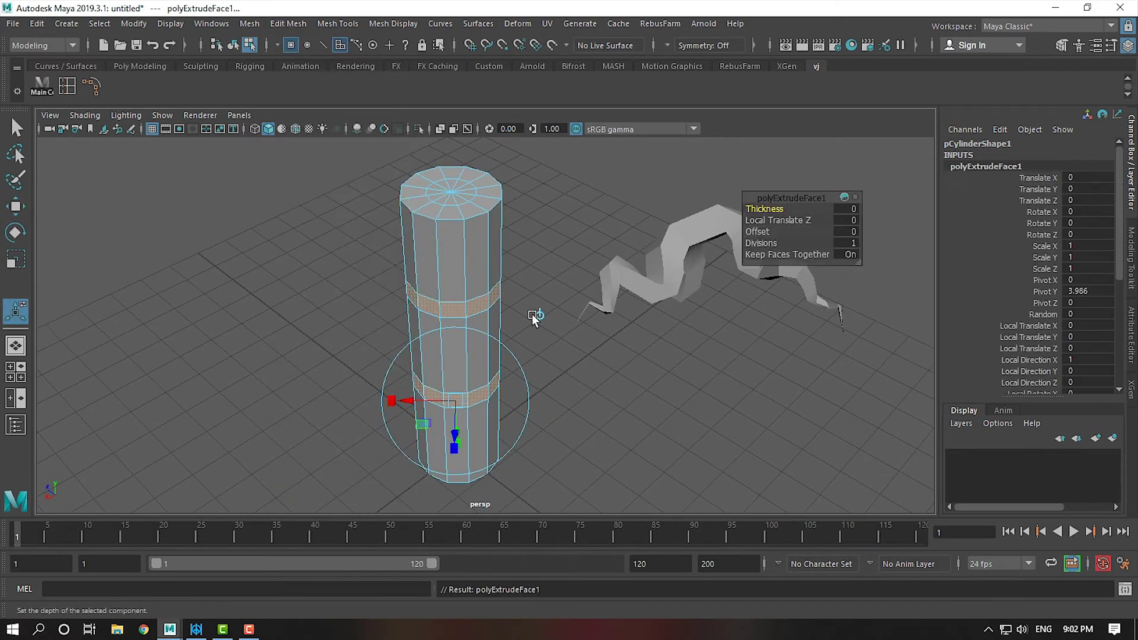
{"action": "mouse_move", "coordinate": [651, 403]}
{"action": "left_mouse_down", "text": "alt"}
{"action": "mouse_move", "coordinate": [567, 406]}
{"action": "mouse_move", "coordinate": [597, 415]}
{"action": "mouse_move", "coordinate": [627, 319]}
{"action": "mouse_move", "coordinate": [589, 185]}
{"action": "mouse_move", "coordinate": [553, 277]}
{"action": "left_mouse_up", "text": "alt"}
{"action": "key", "text": "F8"}
Step: Reselect pCylinder1, turn on Wireframe on Shaded, and delete its construction history
{"action": "left_click", "coordinate": [553, 276]}
{"action": "left_click", "coordinate": [473, 274]}
{"action": "left_click", "coordinate": [295, 128]}
{"action": "key", "text": "alt+shift+d"}
{"action": "mouse_move", "coordinate": [608, 324]}
{"action": "left_mouse_down", "text": "alt"}
{"action": "mouse_move", "coordinate": [599, 346]}
{"action": "mouse_move", "coordinate": [633, 383]}
{"action": "mouse_move", "coordinate": [563, 393]}
{"action": "mouse_move", "coordinate": [464, 319]}
{"action": "left_mouse_up", "text": "alt"}
{"action": "left_click", "coordinate": [632, 383]}
{"action": "left_click", "coordinate": [463, 319]}
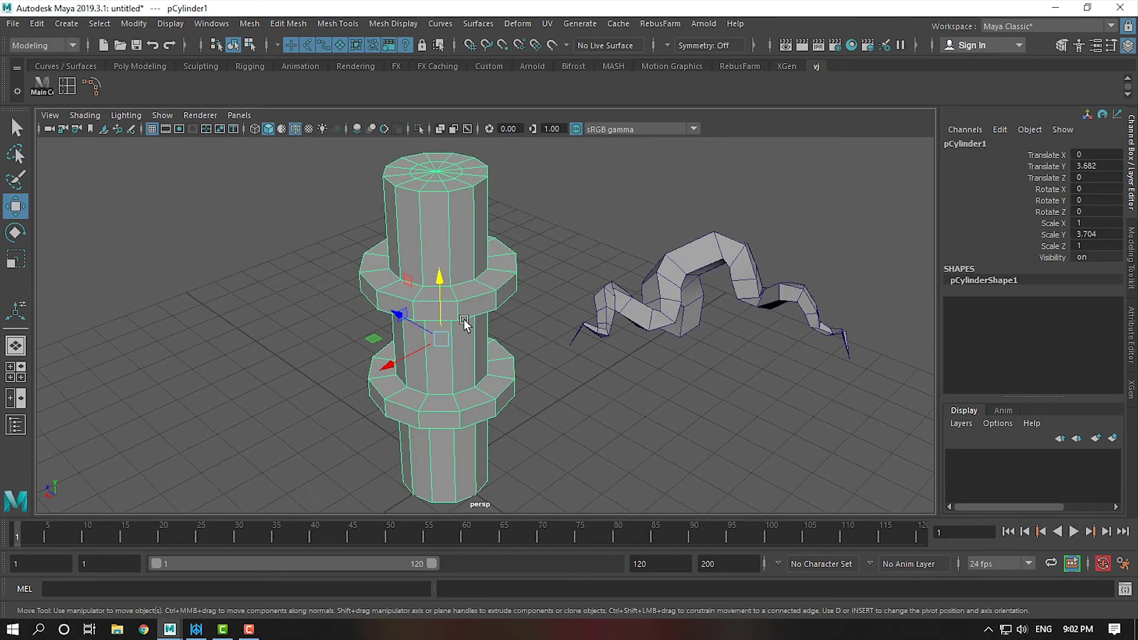
{"action": "right_click_drag", "start_coordinate": [463, 319], "coordinate": [513, 384], "text": "alt"}
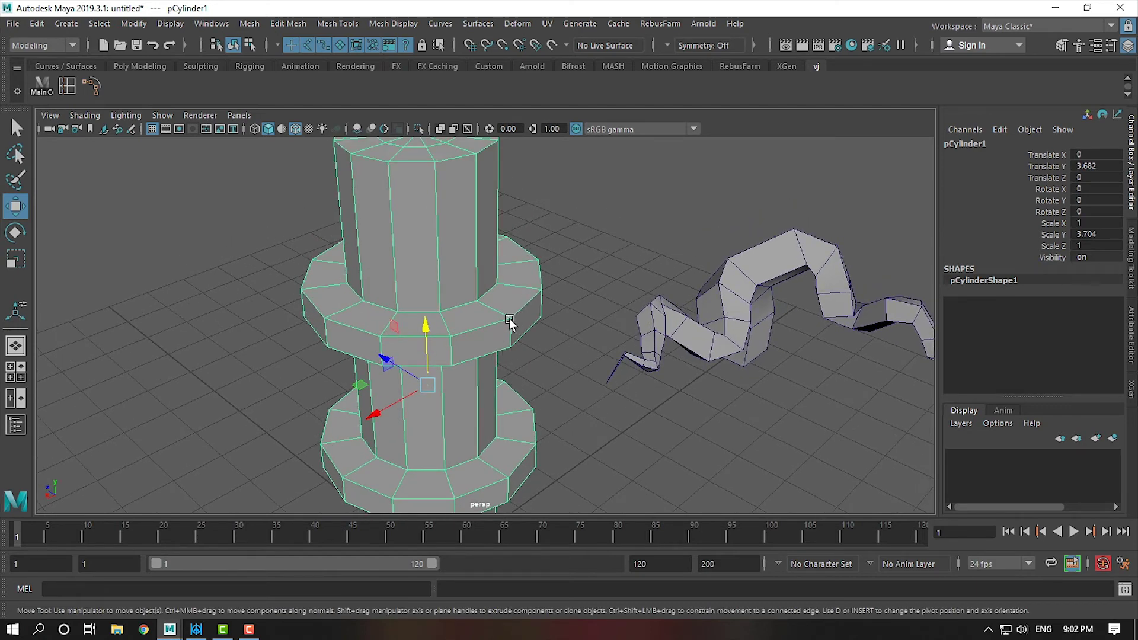
{"action": "mouse_move", "coordinate": [419, 324]}
{"action": "left_mouse_down", "text": "alt"}
{"action": "mouse_move", "coordinate": [561, 285]}
{"action": "mouse_move", "coordinate": [576, 241]}
{"action": "mouse_move", "coordinate": [541, 353]}
{"action": "mouse_move", "coordinate": [552, 354]}
{"action": "mouse_move", "coordinate": [539, 331]}
{"action": "mouse_move", "coordinate": [563, 364]}
{"action": "left_mouse_up", "text": "alt"}
{"action": "left_click_drag", "start_coordinate": [646, 413], "coordinate": [357, 166], "text": "alt"}
Step: Preview the flanged column as a smooth mesh with the wireframe overlay hidden
{"action": "key", "text": "3"}
{"action": "left_click", "coordinate": [605, 367]}
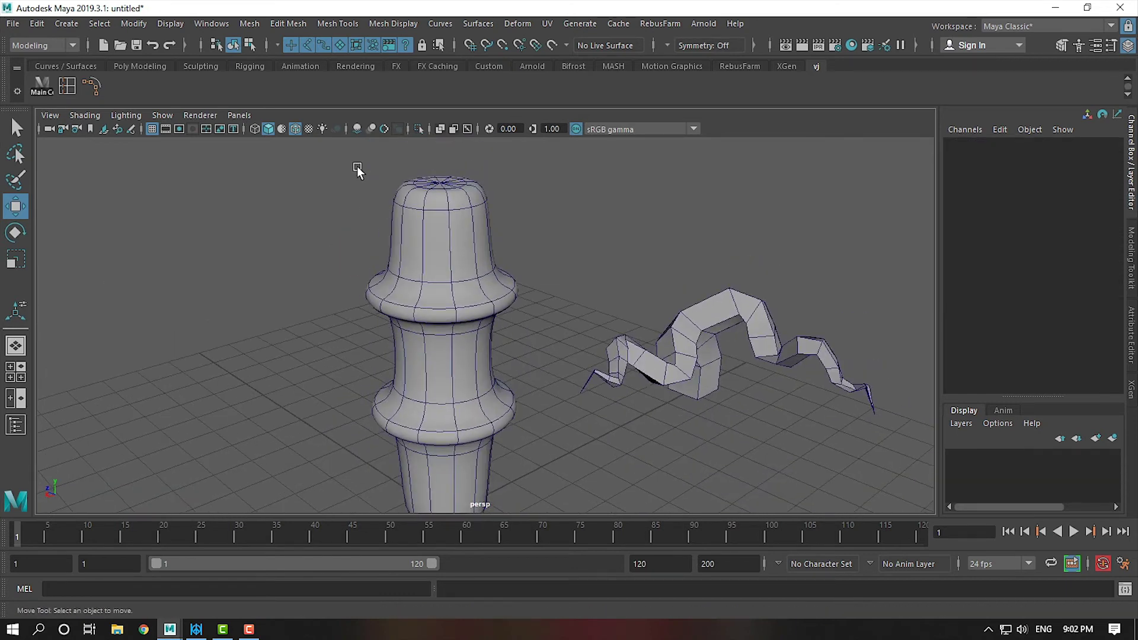
{"action": "left_click", "coordinate": [295, 129]}
{"action": "mouse_move", "coordinate": [367, 190]}
{"action": "right_mouse_down", "text": "alt"}
{"action": "mouse_move", "coordinate": [515, 343]}
{"action": "mouse_move", "coordinate": [496, 226]}
{"action": "right_mouse_up", "text": "alt"}
{"action": "mouse_move", "coordinate": [542, 324]}
{"action": "left_mouse_down", "text": "alt"}
{"action": "mouse_move", "coordinate": [516, 267]}
{"action": "mouse_move", "coordinate": [551, 308]}
{"action": "mouse_move", "coordinate": [543, 303]}
{"action": "mouse_move", "coordinate": [547, 385]}
{"action": "mouse_move", "coordinate": [555, 371]}
{"action": "left_mouse_up", "text": "alt"}
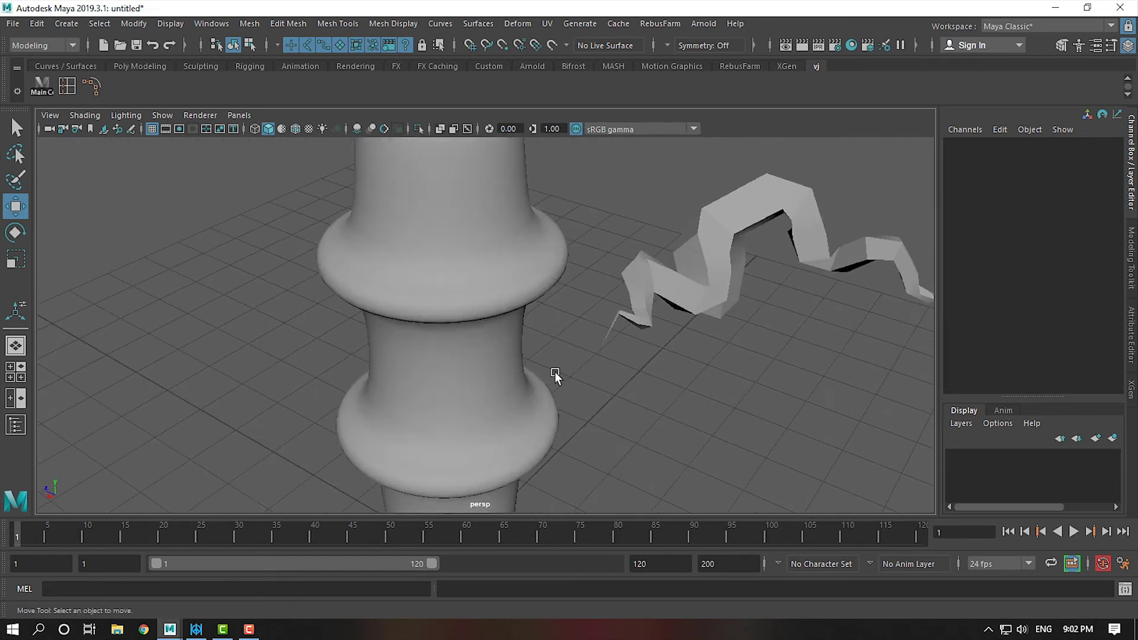
Step: Return the column to its faceted display and inspect the 12-sided flange rim
{"action": "left_click", "coordinate": [489, 288]}
{"action": "key", "text": "1"}
{"action": "mouse_move", "coordinate": [489, 284]}
{"action": "right_mouse_down", "text": "alt"}
{"action": "mouse_move", "coordinate": [614, 408]}
{"action": "mouse_move", "coordinate": [530, 305]}
{"action": "right_mouse_up", "text": "alt"}
{"action": "mouse_move", "coordinate": [530, 303]}
{"action": "left_mouse_down", "text": "alt"}
{"action": "mouse_move", "coordinate": [554, 355]}
{"action": "mouse_move", "coordinate": [553, 254]}
{"action": "mouse_move", "coordinate": [554, 363]}
{"action": "mouse_move", "coordinate": [528, 272]}
{"action": "mouse_move", "coordinate": [510, 272]}
{"action": "left_mouse_up", "text": "alt"}
{"action": "mouse_move", "coordinate": [510, 272]}
{"action": "right_mouse_down", "text": "alt"}
{"action": "mouse_move", "coordinate": [642, 452]}
{"action": "mouse_move", "coordinate": [552, 338]}
{"action": "right_mouse_up", "text": "alt"}
{"action": "scroll", "coordinate": [552, 338], "scroll_direction": "up", "scroll_amount": 3}
{"action": "scroll", "coordinate": [526, 317], "scroll_direction": "up", "scroll_amount": 3}
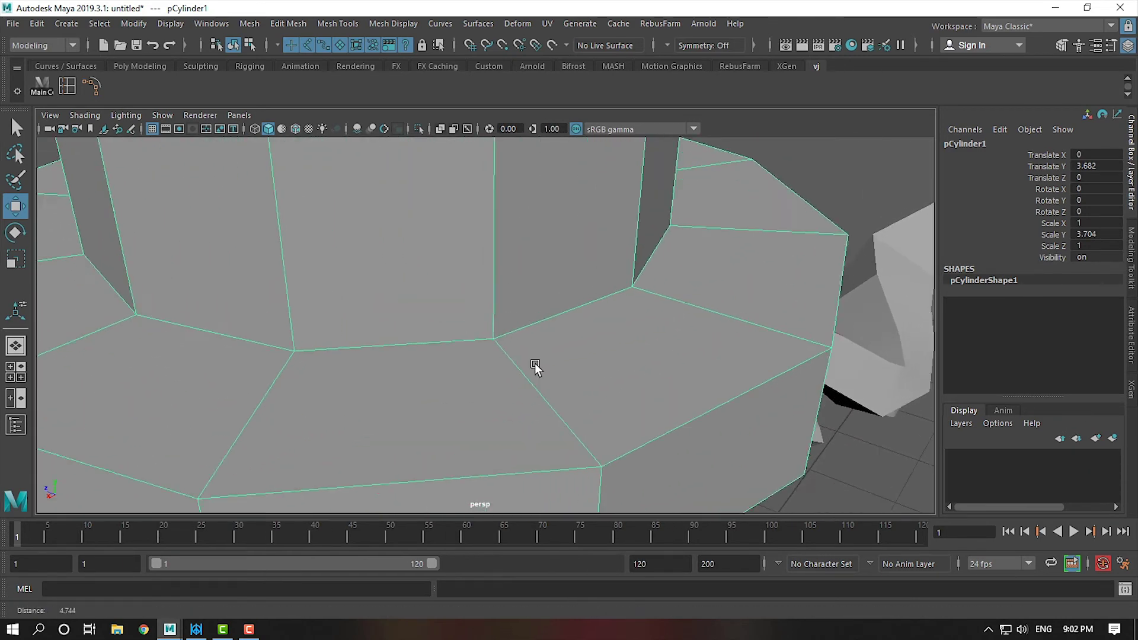
{"action": "scroll", "coordinate": [535, 368], "scroll_direction": "up", "scroll_amount": 3}
{"action": "scroll", "coordinate": [528, 376], "scroll_direction": "up", "scroll_amount": 3}
{"action": "mouse_move", "coordinate": [547, 364]}
{"action": "left_mouse_down", "text": "alt"}
{"action": "mouse_move", "coordinate": [579, 386]}
{"action": "mouse_move", "coordinate": [363, 108]}
{"action": "left_mouse_up", "text": "alt"}
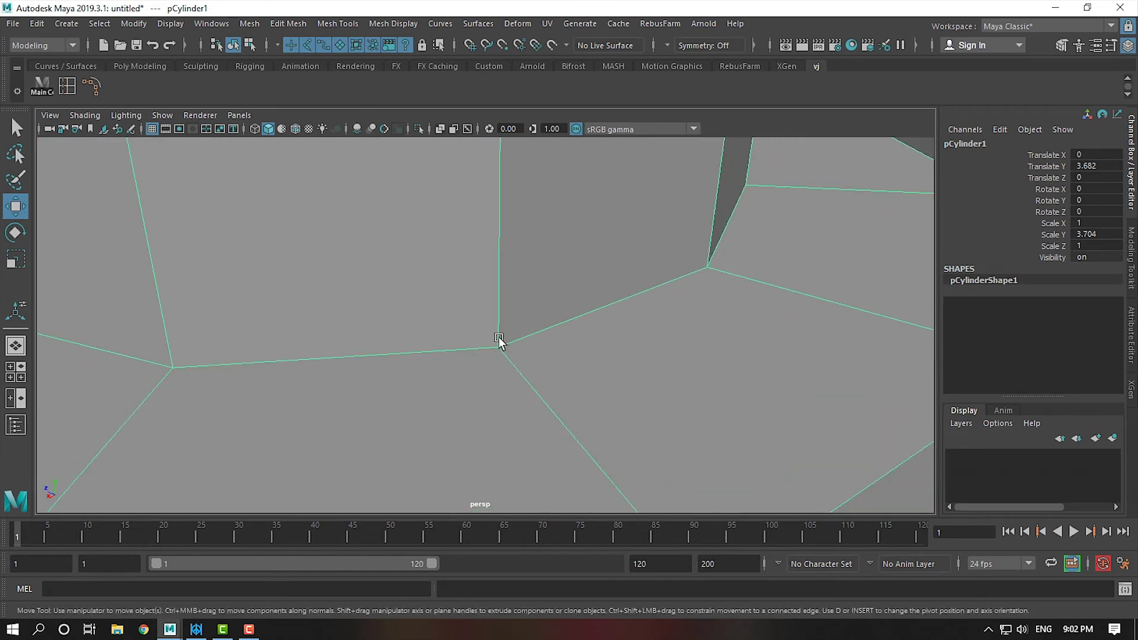
{"action": "scroll", "coordinate": [507, 330], "scroll_direction": "down", "scroll_amount": 3}
{"action": "scroll", "coordinate": [559, 327], "scroll_direction": "down", "scroll_amount": 3}
{"action": "scroll", "coordinate": [415, 310], "scroll_direction": "down", "scroll_amount": 2}
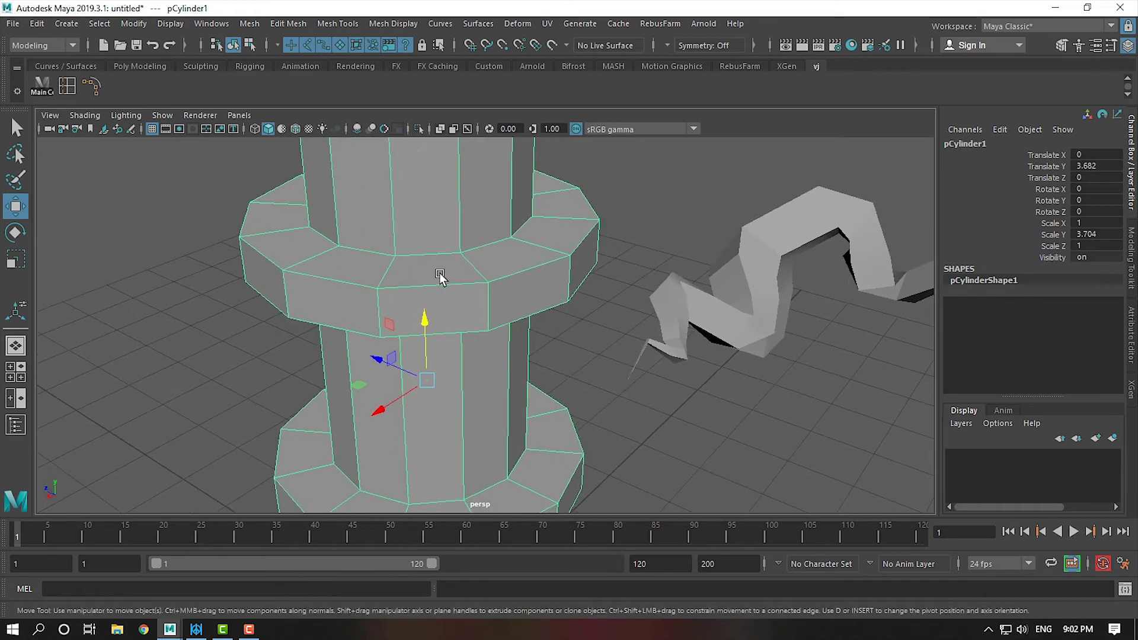
{"action": "scroll", "coordinate": [439, 275], "scroll_direction": "down", "scroll_amount": 1}
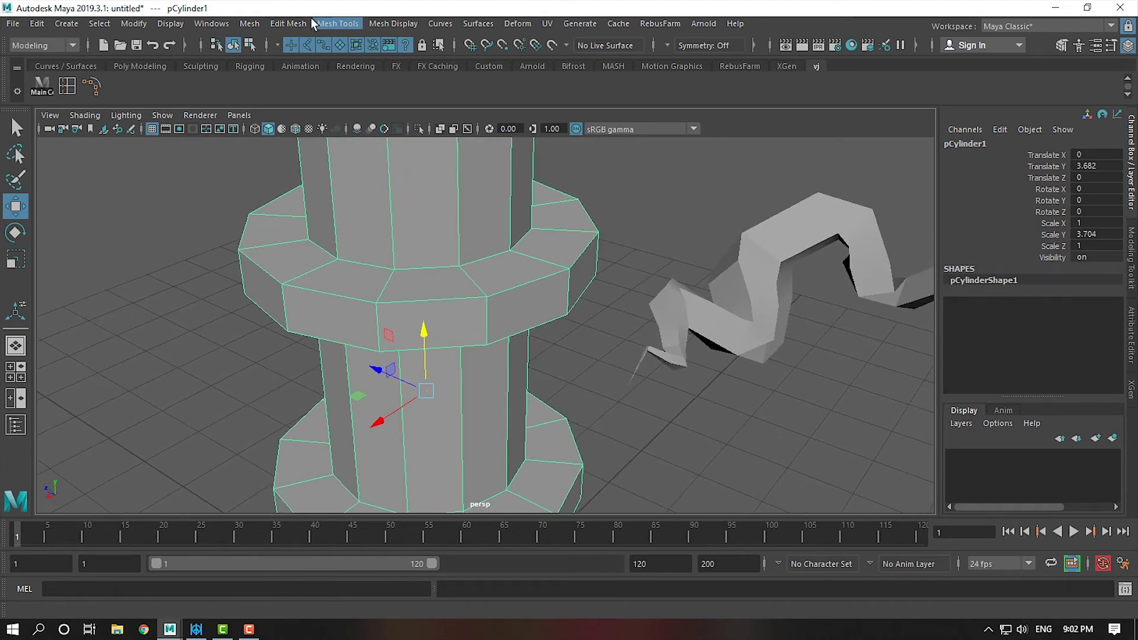
Step: Switch the column to edge selection mode
{"action": "left_click", "coordinate": [288, 23]}
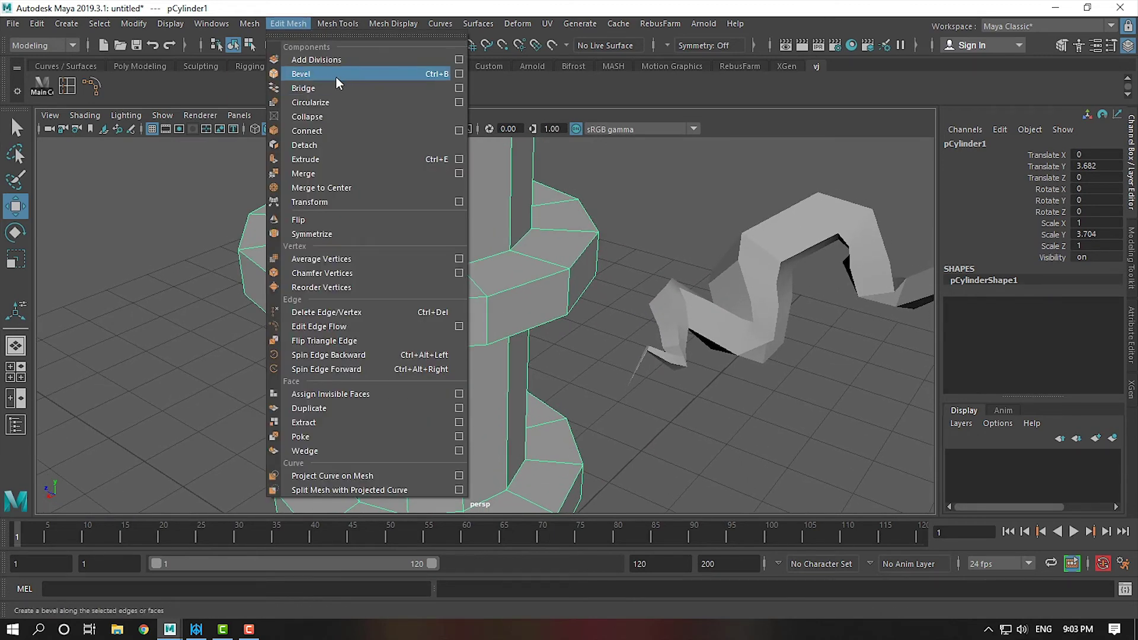
{"action": "left_click", "coordinate": [201, 256]}
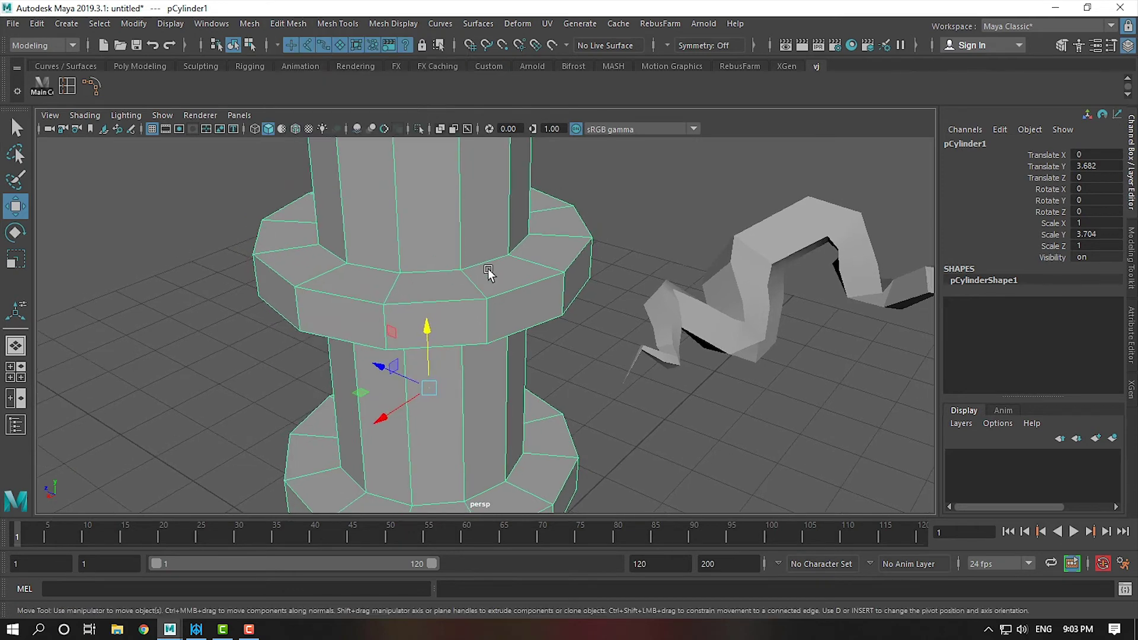
{"action": "right_click_drag", "start_coordinate": [489, 272], "coordinate": [483, 190]}
{"action": "middle_click_drag", "start_coordinate": [622, 368], "coordinate": [542, 344], "text": "alt"}
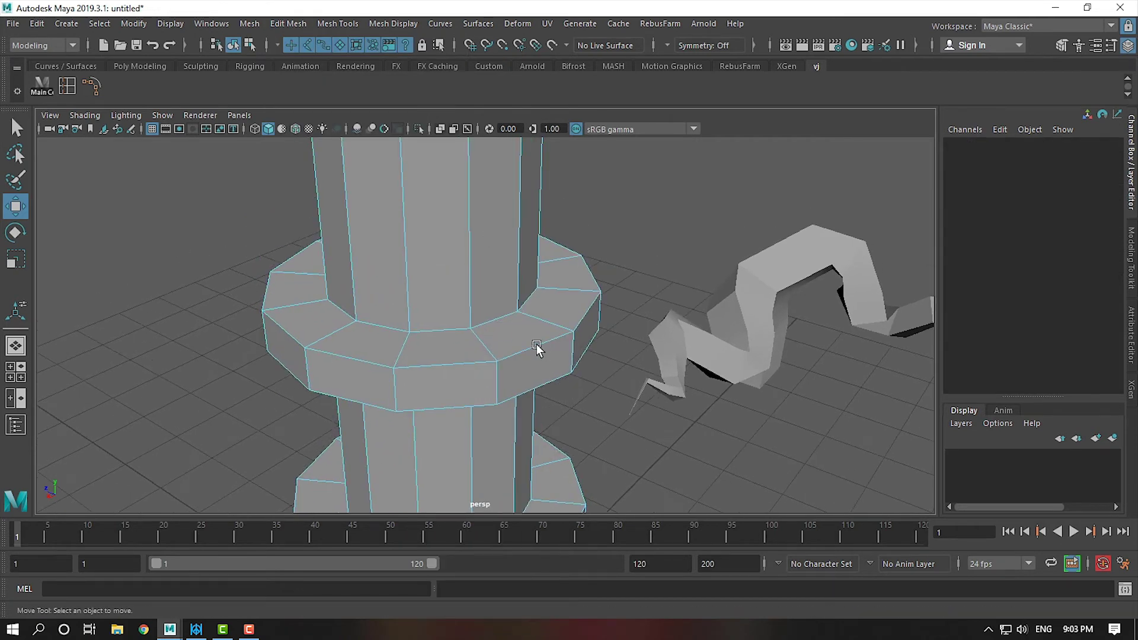
{"action": "scroll", "coordinate": [505, 329], "scroll_direction": "up", "scroll_amount": 2}
{"action": "scroll", "coordinate": [507, 329], "scroll_direction": "up", "scroll_amount": 3}
{"action": "scroll", "coordinate": [506, 309], "scroll_direction": "down", "scroll_amount": 2}
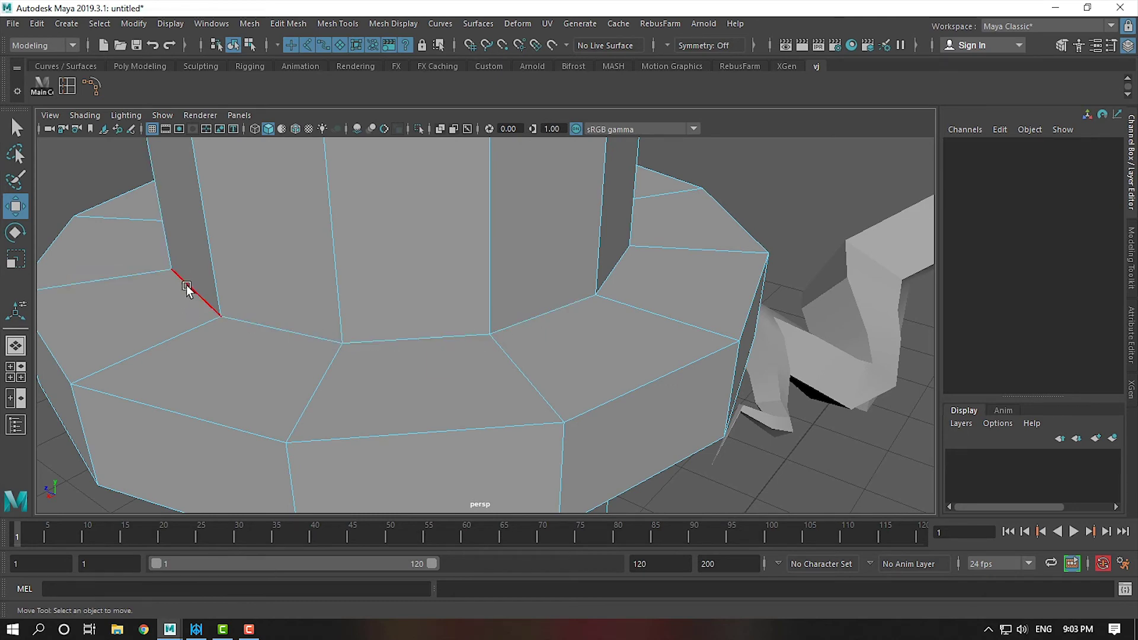
{"action": "scroll", "coordinate": [580, 336], "scroll_direction": "down", "scroll_amount": 2}
{"action": "scroll", "coordinate": [594, 314], "scroll_direction": "down", "scroll_amount": 2}
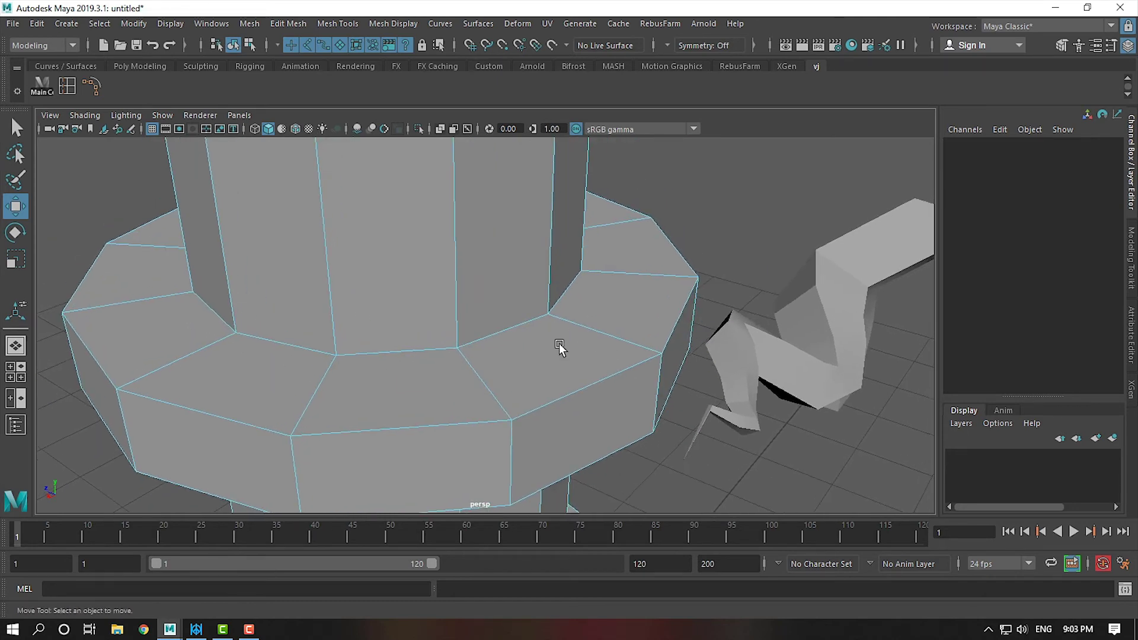
{"action": "scroll", "coordinate": [559, 343], "scroll_direction": "down", "scroll_amount": 3}
{"action": "scroll", "coordinate": [579, 335], "scroll_direction": "down", "scroll_amount": 3}
{"action": "scroll", "coordinate": [582, 335], "scroll_direction": "up", "scroll_amount": 1}
Step: Select the first collar's inner edge loop
{"action": "double_click", "coordinate": [504, 301]}
{"action": "mouse_move", "coordinate": [775, 383]}
{"action": "left_mouse_down", "text": "alt"}
{"action": "mouse_move", "coordinate": [414, 389]}
{"action": "mouse_move", "coordinate": [953, 378]}
{"action": "mouse_move", "coordinate": [719, 399]}
{"action": "left_mouse_up", "text": "alt"}
{"action": "right_click_drag", "start_coordinate": [718, 394], "coordinate": [648, 363], "text": "alt"}
{"action": "scroll", "coordinate": [623, 346], "scroll_direction": "up", "scroll_amount": 3}
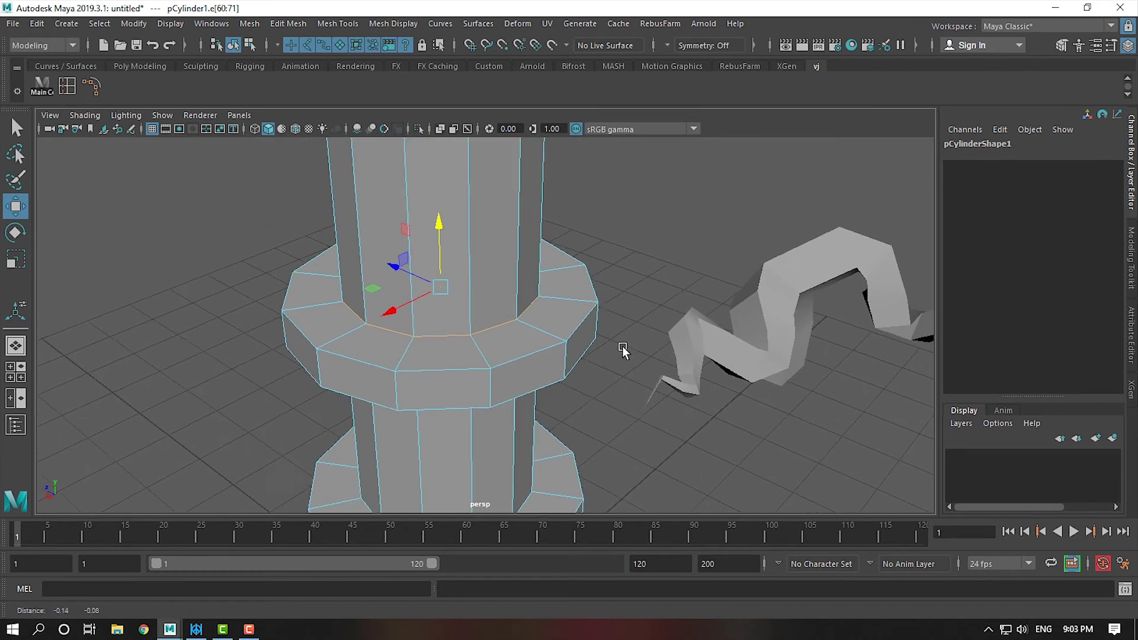
{"action": "left_click", "coordinate": [603, 380]}
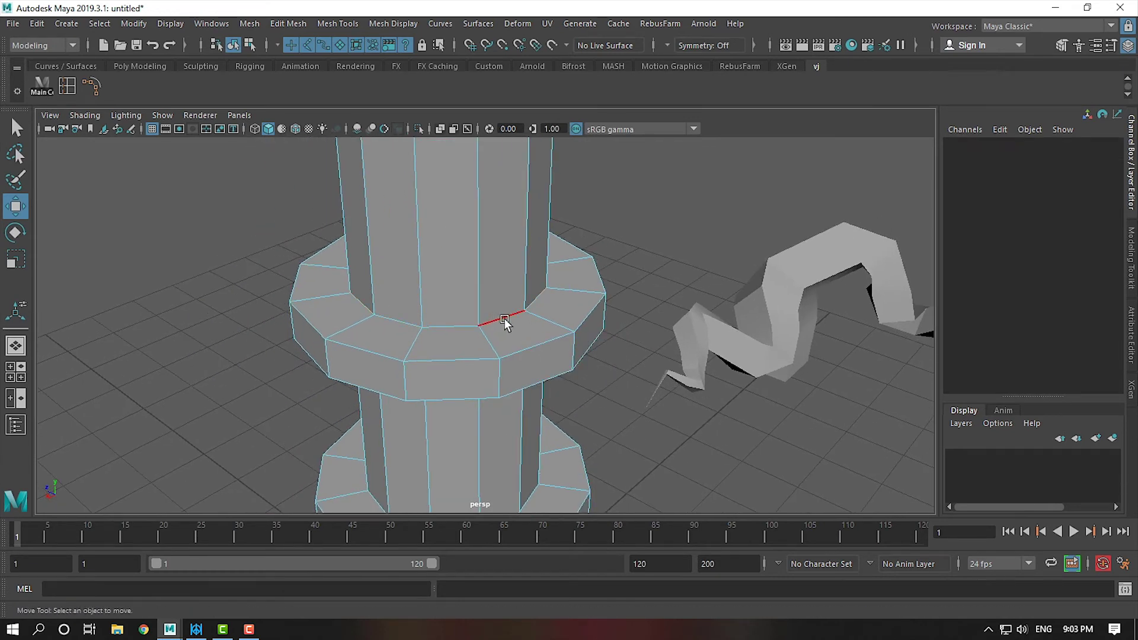
{"action": "double_click", "coordinate": [503, 319]}
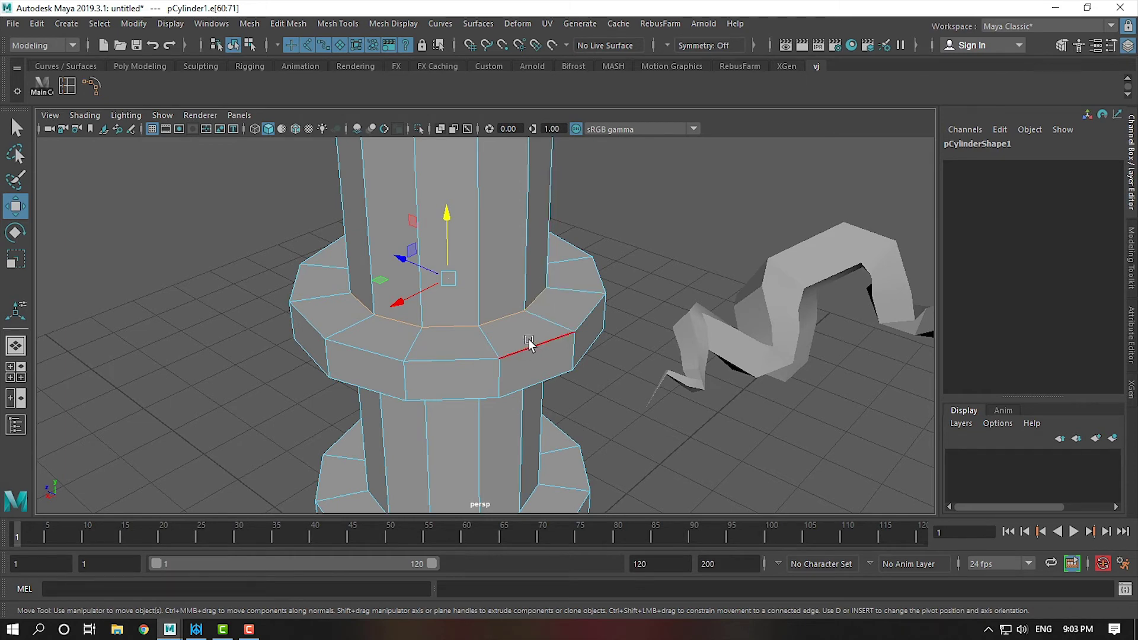
{"action": "left_click", "coordinate": [477, 198]}
{"action": "mouse_move", "coordinate": [477, 254]}
{"action": "left_mouse_down", "text": "alt"}
{"action": "mouse_move", "coordinate": [447, 287]}
{"action": "mouse_move", "coordinate": [504, 307]}
{"action": "mouse_move", "coordinate": [503, 284]}
{"action": "mouse_move", "coordinate": [518, 336]}
{"action": "left_mouse_up", "text": "alt"}
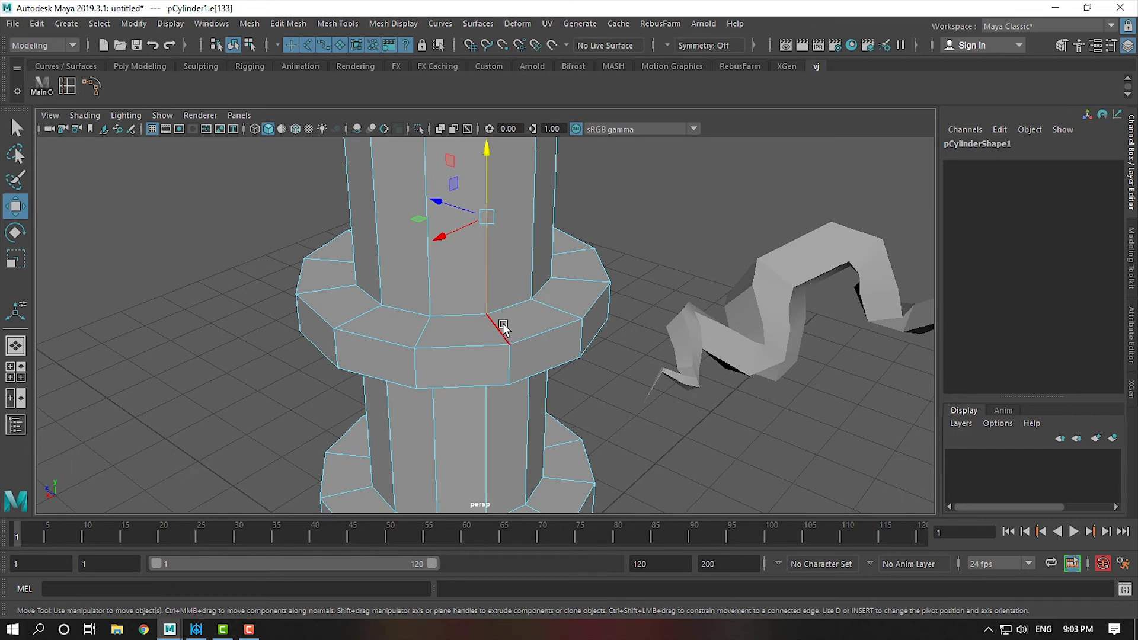
{"action": "left_click_drag", "start_coordinate": [507, 317], "coordinate": [601, 376], "text": "alt"}
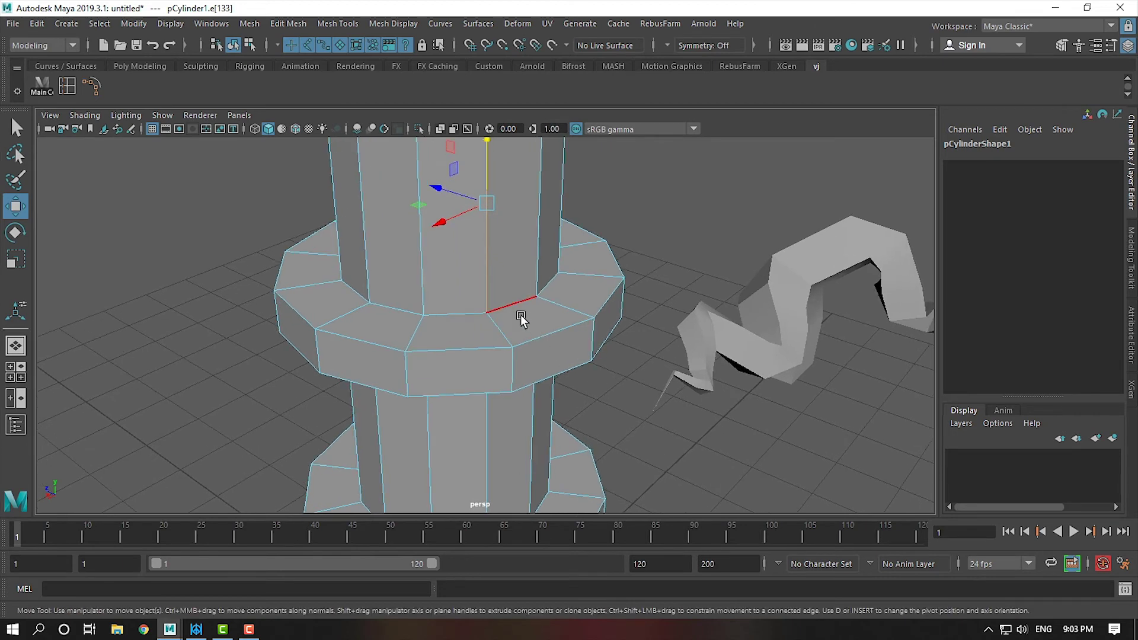
{"action": "right_click_drag", "start_coordinate": [538, 343], "coordinate": [556, 343], "text": "alt"}
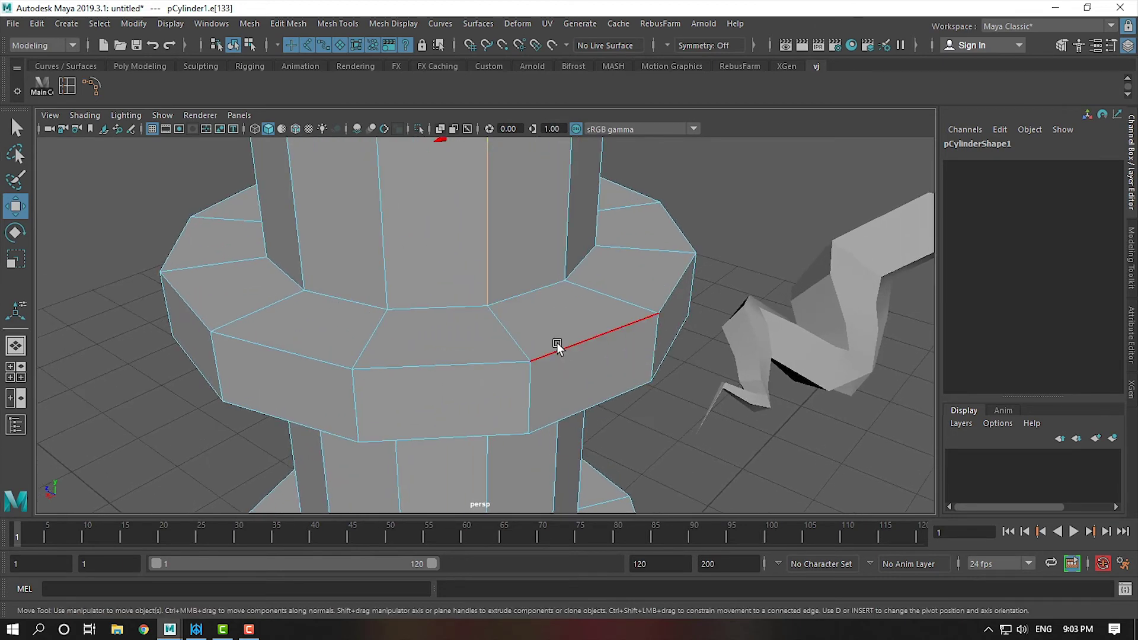
{"action": "double_click", "coordinate": [532, 292]}
Step: Add the remaining flange edge loops and the top rim loop to the selection
{"action": "mouse_move", "coordinate": [673, 381]}
{"action": "left_mouse_down", "text": "alt"}
{"action": "mouse_move", "coordinate": [601, 381]}
{"action": "mouse_move", "coordinate": [581, 343]}
{"action": "left_mouse_up", "text": "alt"}
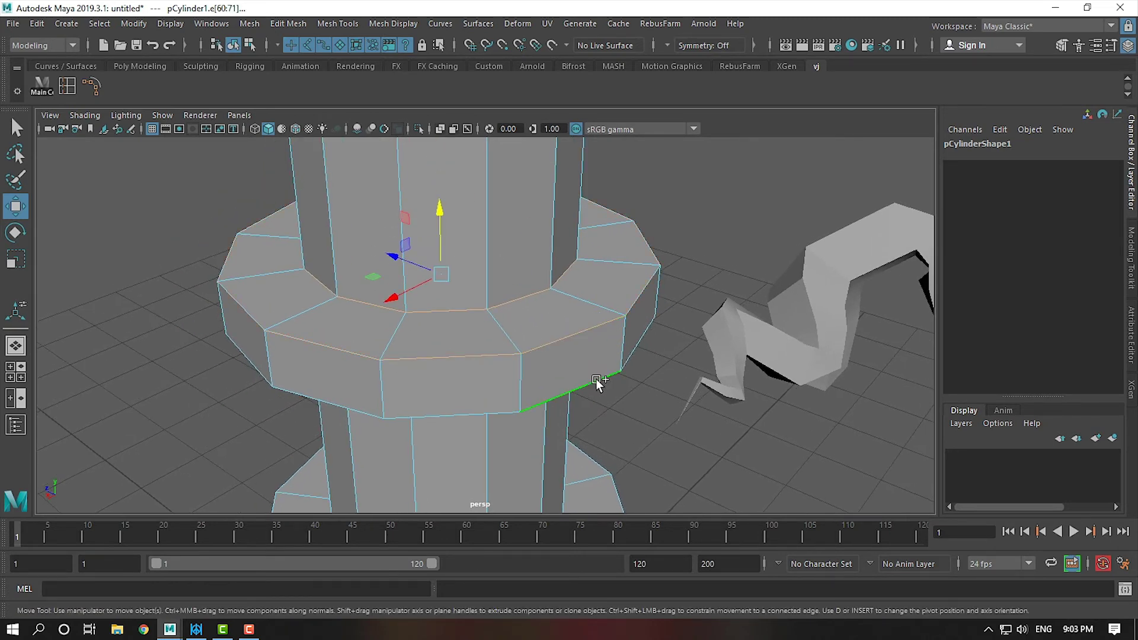
{"action": "right_click_drag", "start_coordinate": [596, 378], "coordinate": [555, 382], "text": "alt"}
{"action": "mouse_move", "coordinate": [555, 382]}
{"action": "left_mouse_down", "text": "alt"}
{"action": "mouse_move", "coordinate": [498, 243]}
{"action": "mouse_move", "coordinate": [521, 233]}
{"action": "mouse_move", "coordinate": [612, 373]}
{"action": "mouse_move", "coordinate": [528, 255]}
{"action": "left_mouse_up", "text": "alt"}
{"action": "double_click", "coordinate": [525, 218], "text": "shift"}
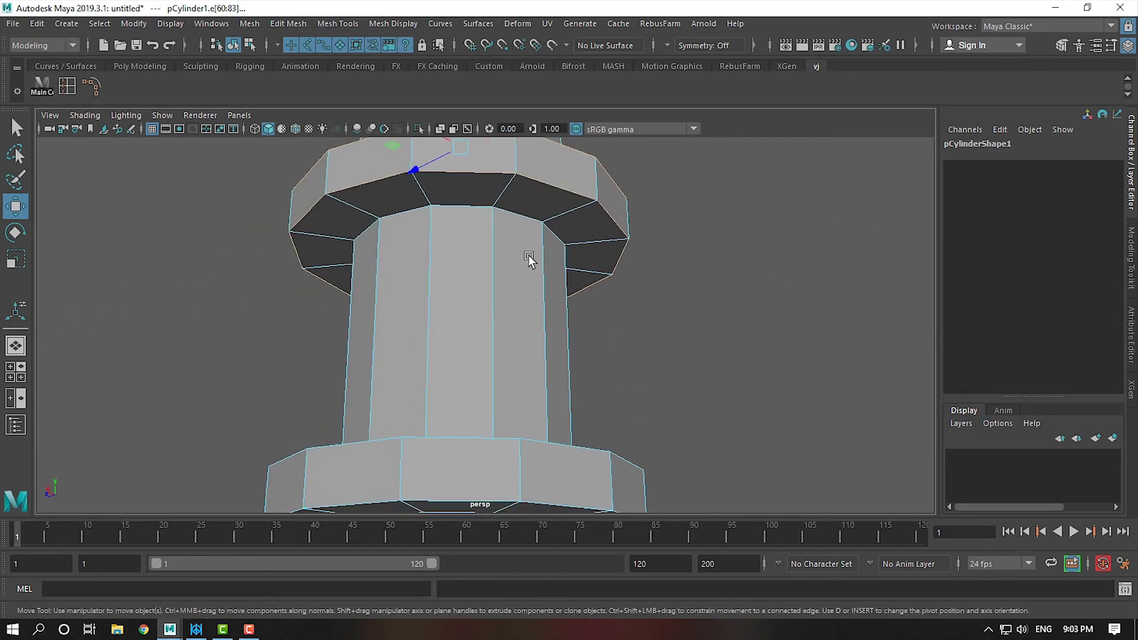
{"action": "double_click", "coordinate": [516, 215], "text": "shift"}
{"action": "mouse_move", "coordinate": [516, 215]}
{"action": "left_mouse_down", "text": "alt"}
{"action": "mouse_move", "coordinate": [524, 193]}
{"action": "mouse_move", "coordinate": [586, 376]}
{"action": "mouse_move", "coordinate": [531, 335]}
{"action": "mouse_move", "coordinate": [543, 240]}
{"action": "mouse_move", "coordinate": [509, 346]}
{"action": "mouse_move", "coordinate": [481, 286]}
{"action": "left_mouse_up", "text": "alt"}
{"action": "double_click", "coordinate": [542, 240], "text": "shift"}
{"action": "double_click", "coordinate": [482, 286], "text": "shift"}
{"action": "mouse_move", "coordinate": [691, 311]}
{"action": "left_mouse_down", "text": "alt"}
{"action": "mouse_move", "coordinate": [603, 314]}
{"action": "mouse_move", "coordinate": [593, 420]}
{"action": "mouse_move", "coordinate": [569, 428]}
{"action": "mouse_move", "coordinate": [558, 369]}
{"action": "mouse_move", "coordinate": [279, 97]}
{"action": "left_mouse_up", "text": "alt"}
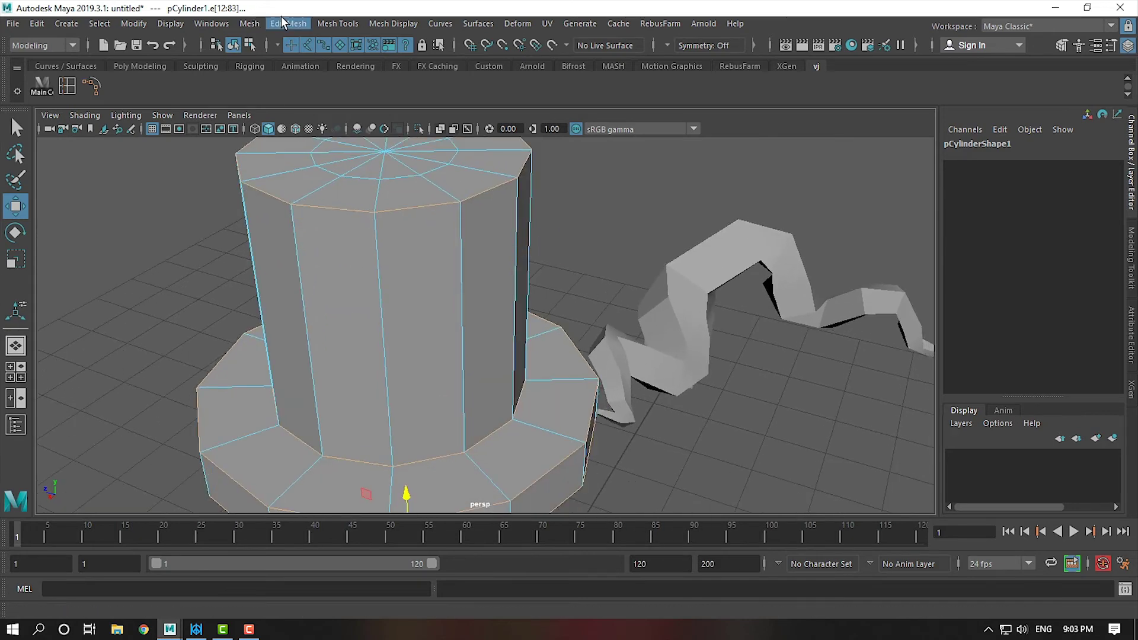
Step: Bevel the selected edge loops with a fraction of 0.1
{"action": "left_click", "coordinate": [282, 22]}
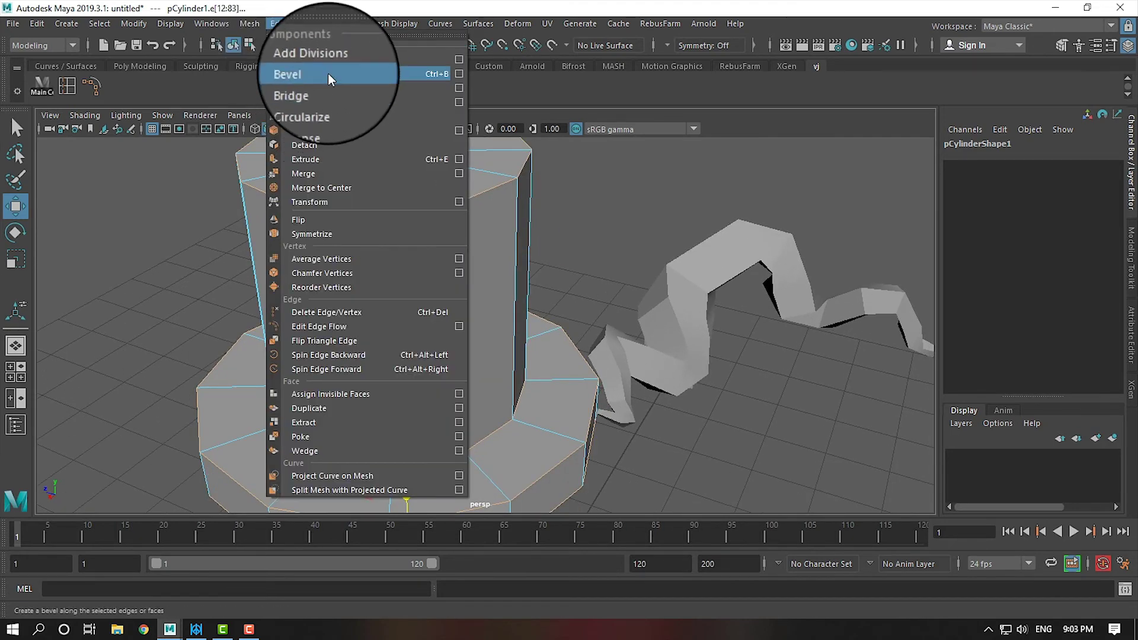
{"action": "left_click", "coordinate": [328, 72]}
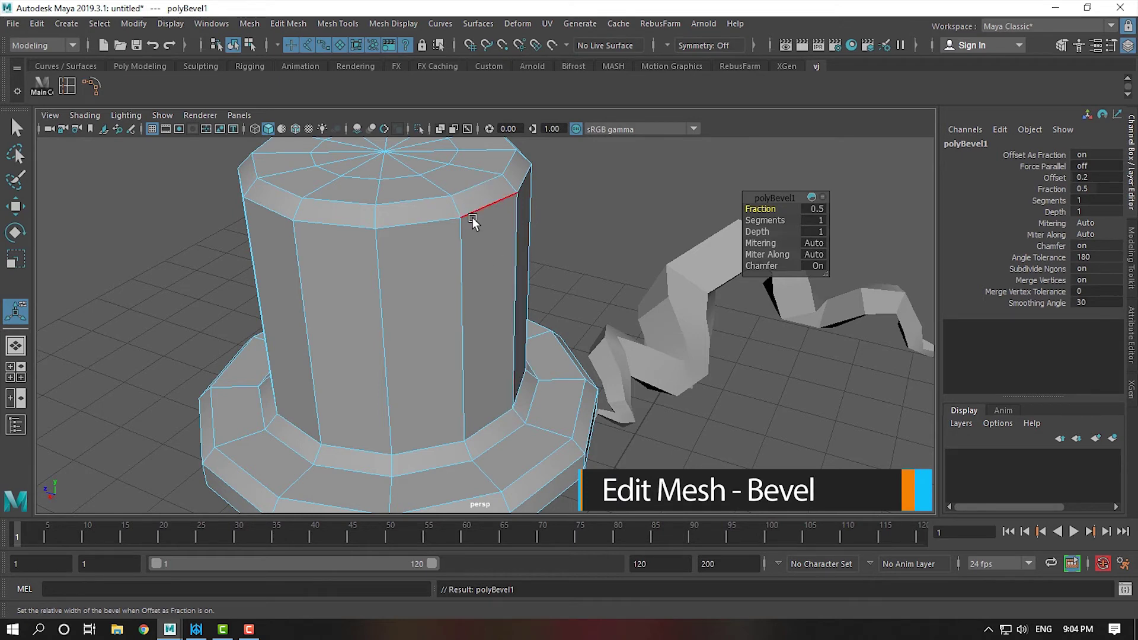
{"action": "scroll", "coordinate": [486, 255], "scroll_direction": "up", "scroll_amount": 3}
{"action": "scroll", "coordinate": [468, 272], "scroll_direction": "up", "scroll_amount": 2}
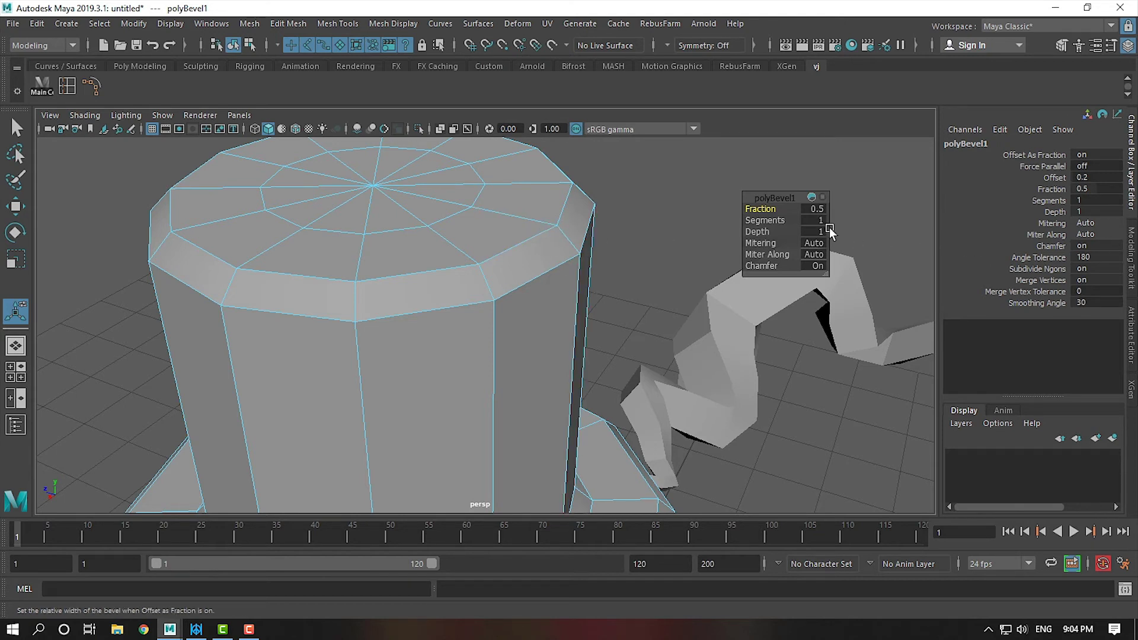
{"action": "left_click", "coordinate": [817, 208]}
{"action": "type", "text": "0.1"}
{"action": "key", "text": "Return"}
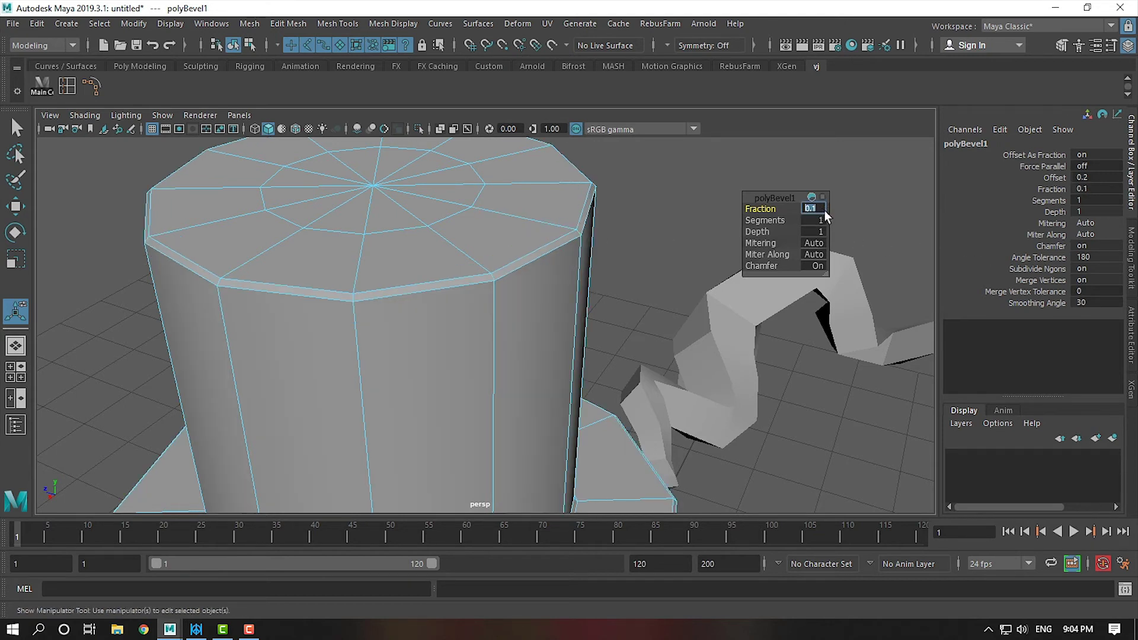
{"action": "right_click_drag", "start_coordinate": [543, 270], "coordinate": [613, 476], "text": "alt"}
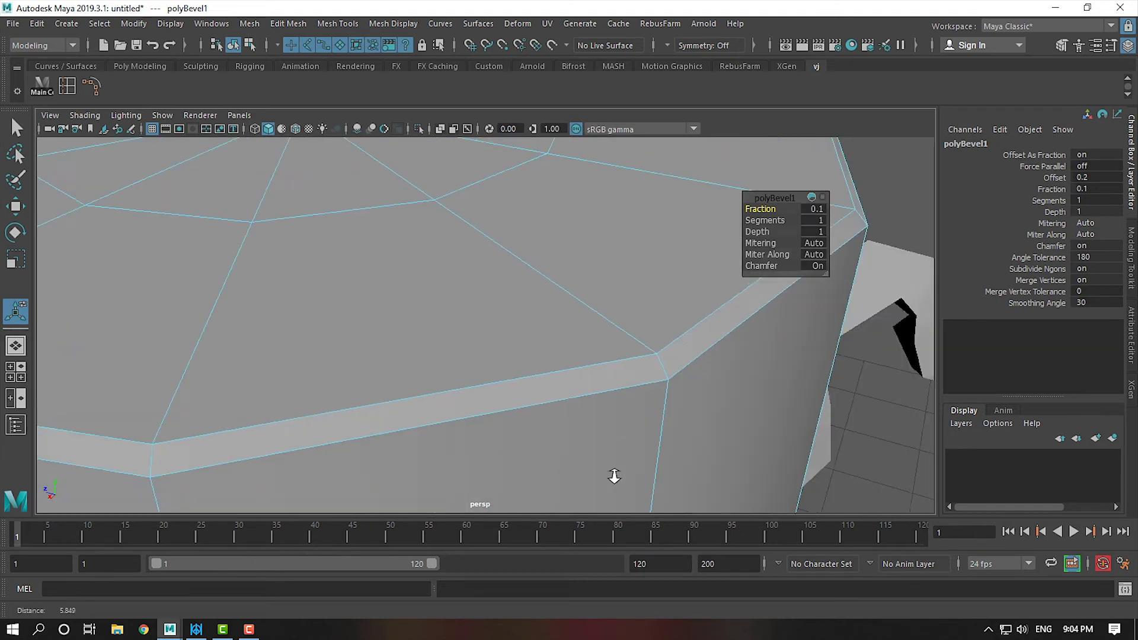
{"action": "mouse_move", "coordinate": [614, 476]}
{"action": "left_mouse_down", "text": "alt"}
{"action": "mouse_move", "coordinate": [612, 446]}
{"action": "mouse_move", "coordinate": [577, 417]}
{"action": "mouse_move", "coordinate": [576, 394]}
{"action": "mouse_move", "coordinate": [654, 382]}
{"action": "mouse_move", "coordinate": [637, 359]}
{"action": "left_mouse_up", "text": "alt"}
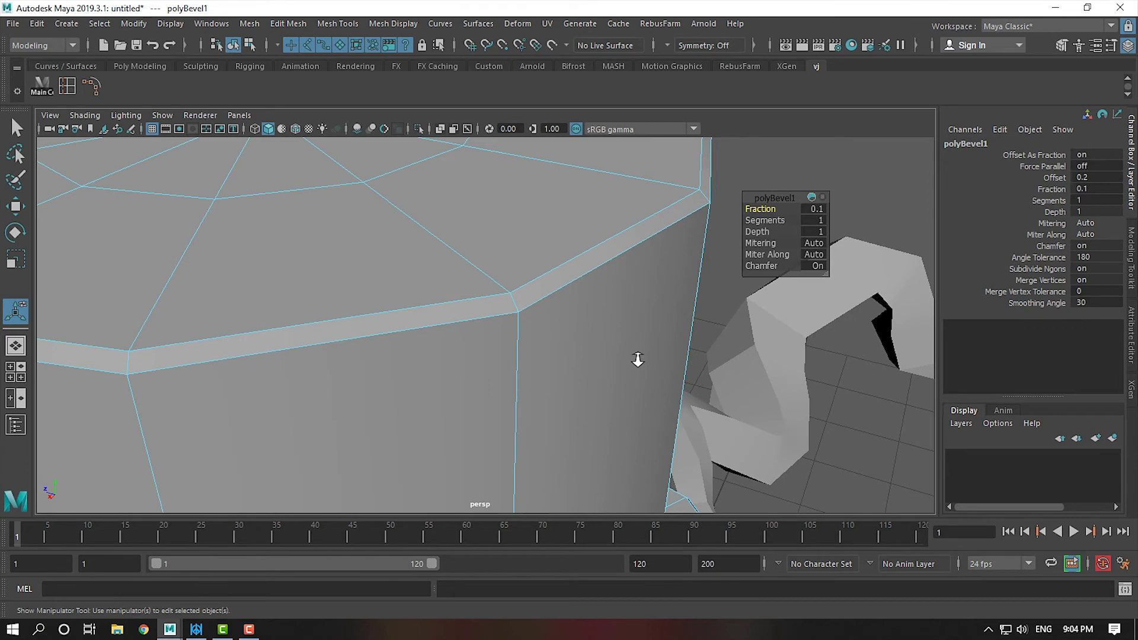
{"action": "mouse_move", "coordinate": [637, 359]}
{"action": "right_mouse_down", "text": "alt"}
{"action": "mouse_move", "coordinate": [607, 323]}
{"action": "mouse_move", "coordinate": [632, 363]}
{"action": "mouse_move", "coordinate": [625, 351]}
{"action": "right_mouse_up", "text": "alt"}
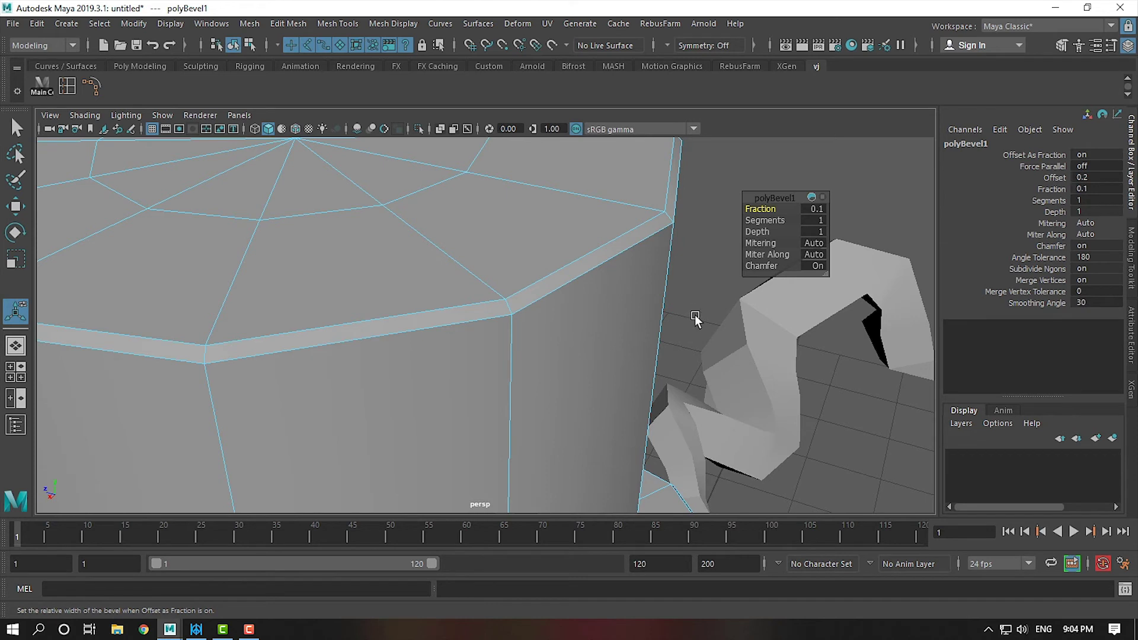
Step: Set the bevel to 2 segments and exit the bevel tool with Q
{"action": "left_click", "coordinate": [821, 221]}
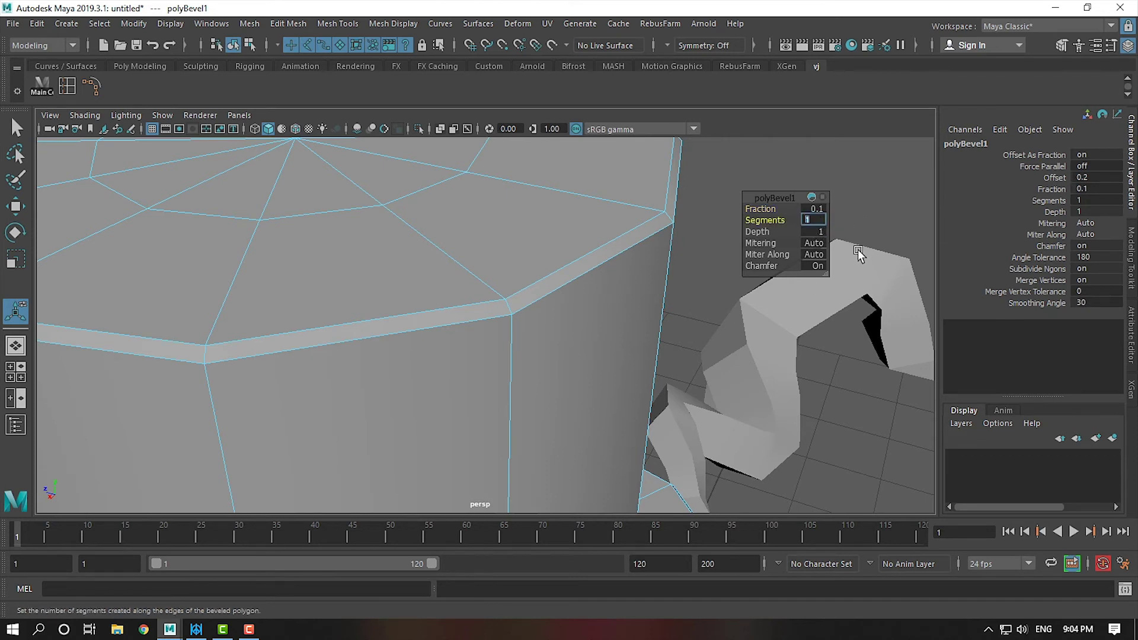
{"action": "type", "text": "2"}
{"action": "key", "text": "Return"}
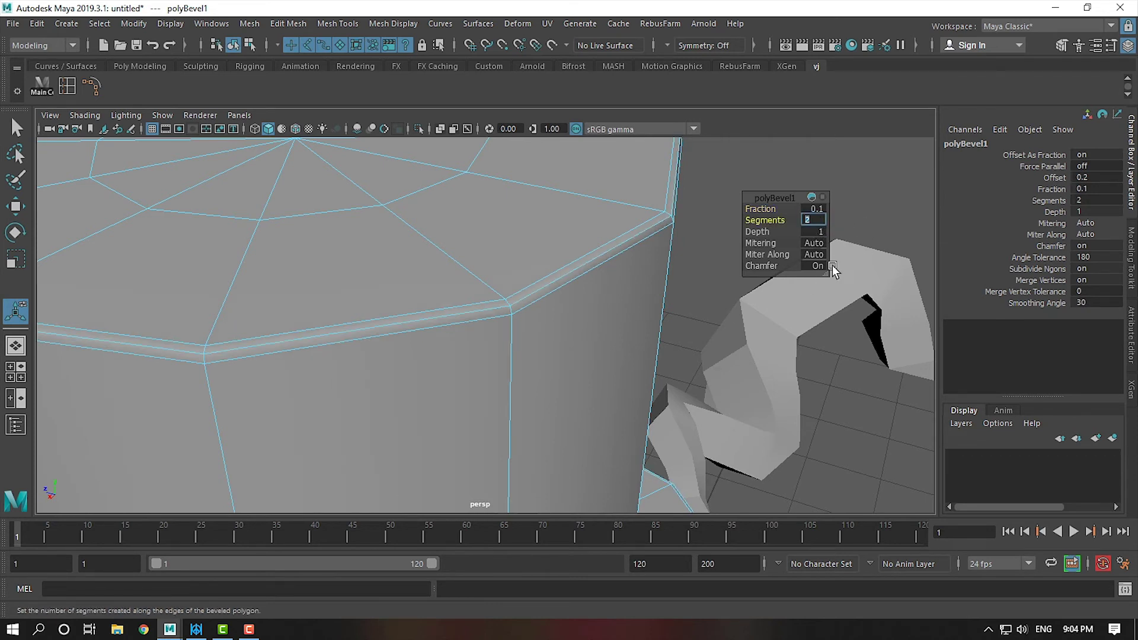
{"action": "right_click_drag", "start_coordinate": [832, 265], "coordinate": [639, 315], "text": "alt"}
{"action": "mouse_move", "coordinate": [605, 317]}
{"action": "left_mouse_down", "text": "alt"}
{"action": "mouse_move", "coordinate": [444, 280]}
{"action": "mouse_move", "coordinate": [521, 304]}
{"action": "left_mouse_up", "text": "alt"}
{"action": "mouse_move", "coordinate": [521, 305]}
{"action": "middle_mouse_down", "text": "alt"}
{"action": "mouse_move", "coordinate": [521, 337]}
{"action": "mouse_move", "coordinate": [529, 272]}
{"action": "middle_mouse_up", "text": "alt"}
{"action": "scroll", "coordinate": [528, 271], "scroll_direction": "down", "scroll_amount": 3}
{"action": "key", "text": "q"}
{"action": "left_click_drag", "start_coordinate": [649, 315], "coordinate": [578, 294], "text": "alt"}
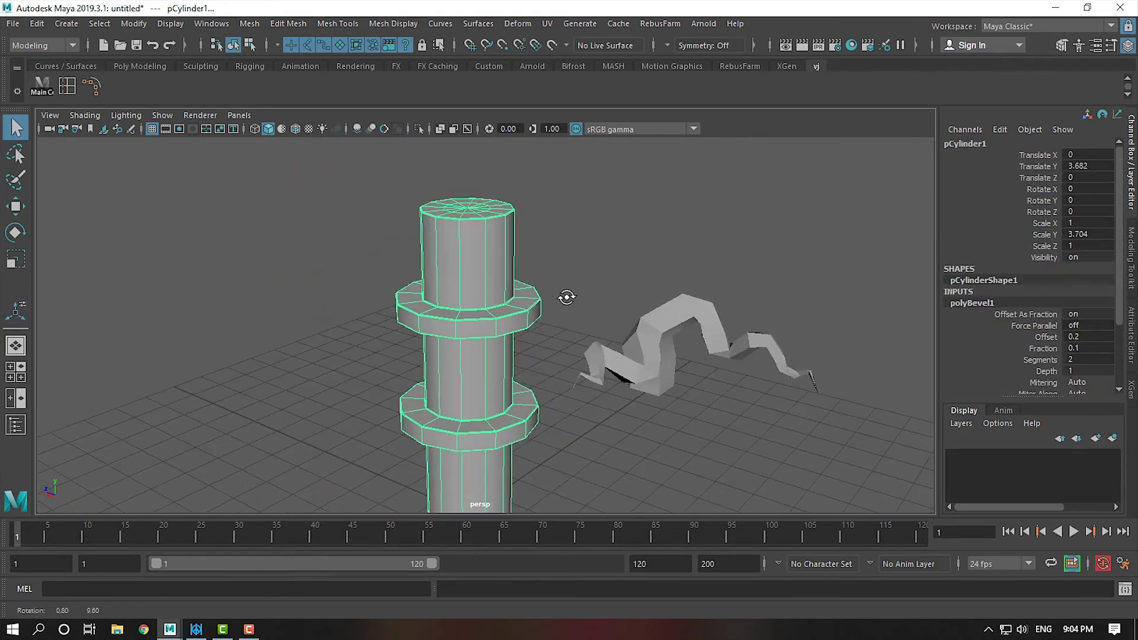
Step: Turn on smooth mesh preview for both the column and the tentacle
{"action": "key", "text": "3"}
{"action": "left_click", "coordinate": [588, 242]}
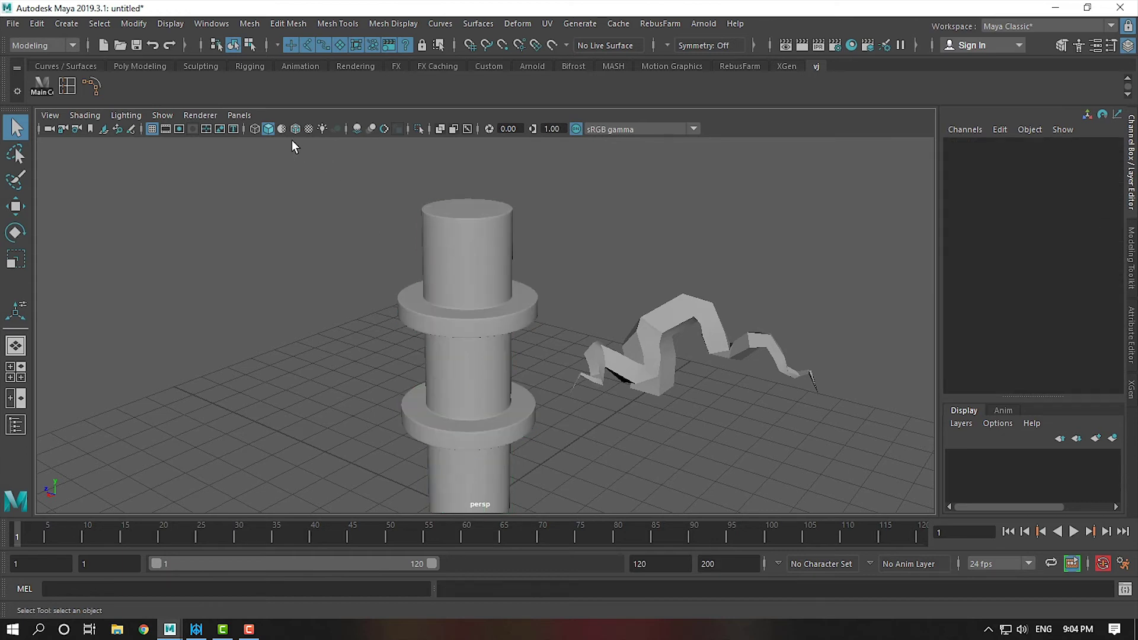
{"action": "mouse_move", "coordinate": [578, 382]}
{"action": "left_mouse_down", "text": "alt"}
{"action": "mouse_move", "coordinate": [564, 386]}
{"action": "mouse_move", "coordinate": [698, 304]}
{"action": "left_mouse_up", "text": "alt"}
{"action": "left_click", "coordinate": [698, 304]}
{"action": "key", "text": "3"}
{"action": "left_click", "coordinate": [687, 364]}
{"action": "mouse_move", "coordinate": [589, 407]}
{"action": "left_mouse_down", "text": "alt"}
{"action": "mouse_move", "coordinate": [851, 398]}
{"action": "mouse_move", "coordinate": [632, 417]}
{"action": "mouse_move", "coordinate": [533, 367]}
{"action": "left_mouse_up", "text": "alt"}
Step: Select the column and switch to the Move tool
{"action": "left_click", "coordinate": [501, 336]}
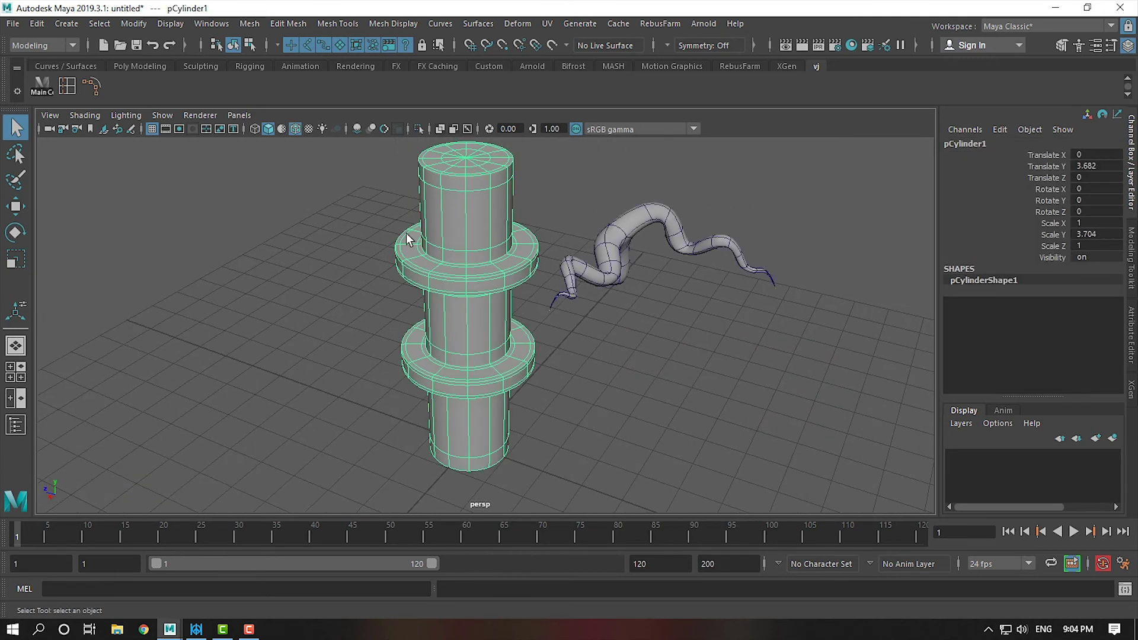
{"action": "left_click_drag", "start_coordinate": [352, 184], "coordinate": [442, 297], "text": "alt"}
{"action": "scroll", "coordinate": [474, 324], "scroll_direction": "up", "scroll_amount": 2}
{"action": "key", "text": "w"}
{"action": "left_click", "coordinate": [534, 329]}
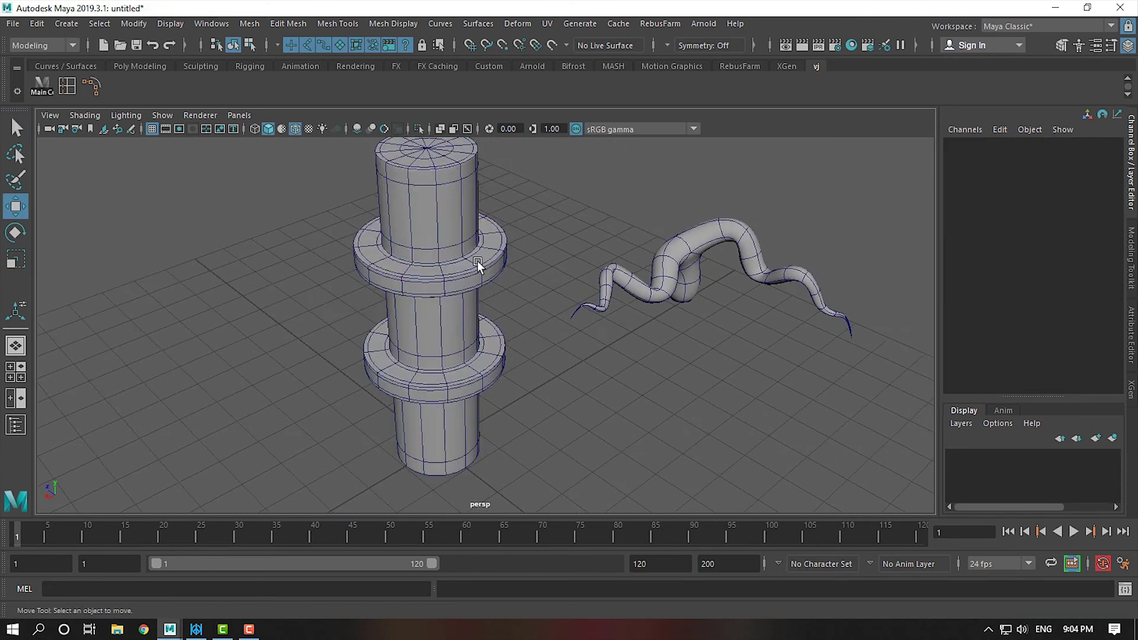
{"action": "scroll", "coordinate": [568, 403], "scroll_direction": "up", "scroll_amount": 3}
{"action": "scroll", "coordinate": [421, 301], "scroll_direction": "up", "scroll_amount": 2}
{"action": "scroll", "coordinate": [570, 475], "scroll_direction": "up", "scroll_amount": 5}
{"action": "scroll", "coordinate": [560, 461], "scroll_direction": "down", "scroll_amount": 2}
{"action": "scroll", "coordinate": [311, 254], "scroll_direction": "down", "scroll_amount": 8}
{"action": "scroll", "coordinate": [471, 354], "scroll_direction": "down", "scroll_amount": 3}
{"action": "mouse_move", "coordinate": [471, 354]}
{"action": "left_mouse_down", "text": "alt"}
{"action": "mouse_move", "coordinate": [589, 363]}
{"action": "mouse_move", "coordinate": [272, 156]}
{"action": "left_mouse_up", "text": "alt"}
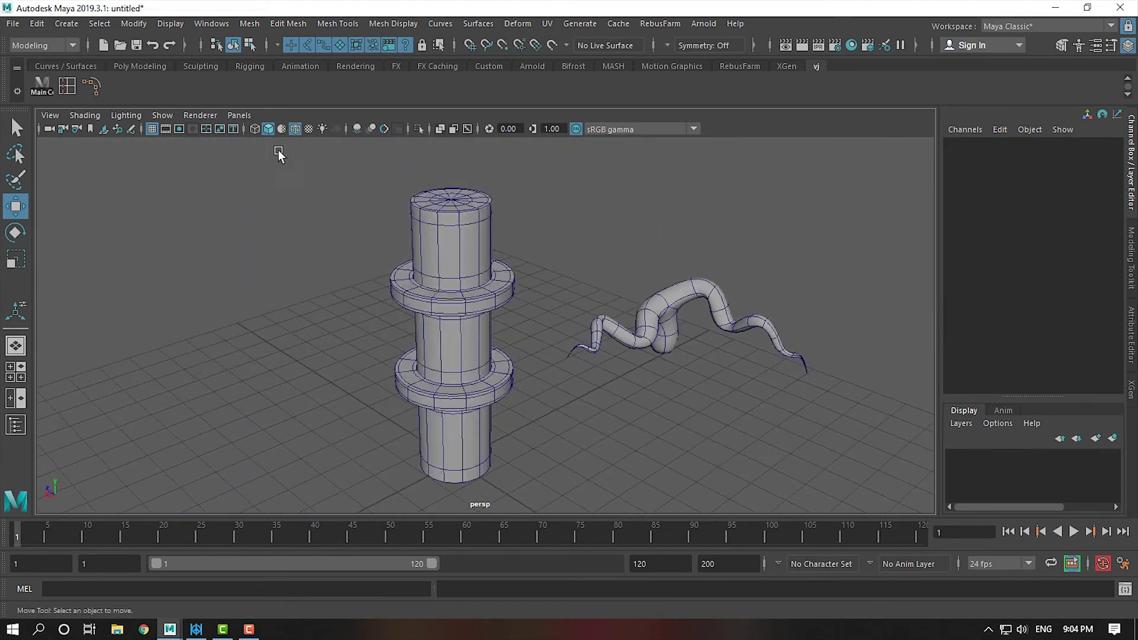
Step: Hide the wireframe overlay, reselect the flanged column, and open Create > Polygon Primitives
{"action": "left_click", "coordinate": [297, 129]}
{"action": "scroll", "coordinate": [544, 312], "scroll_direction": "up", "scroll_amount": 2}
{"action": "scroll", "coordinate": [524, 325], "scroll_direction": "up", "scroll_amount": 1}
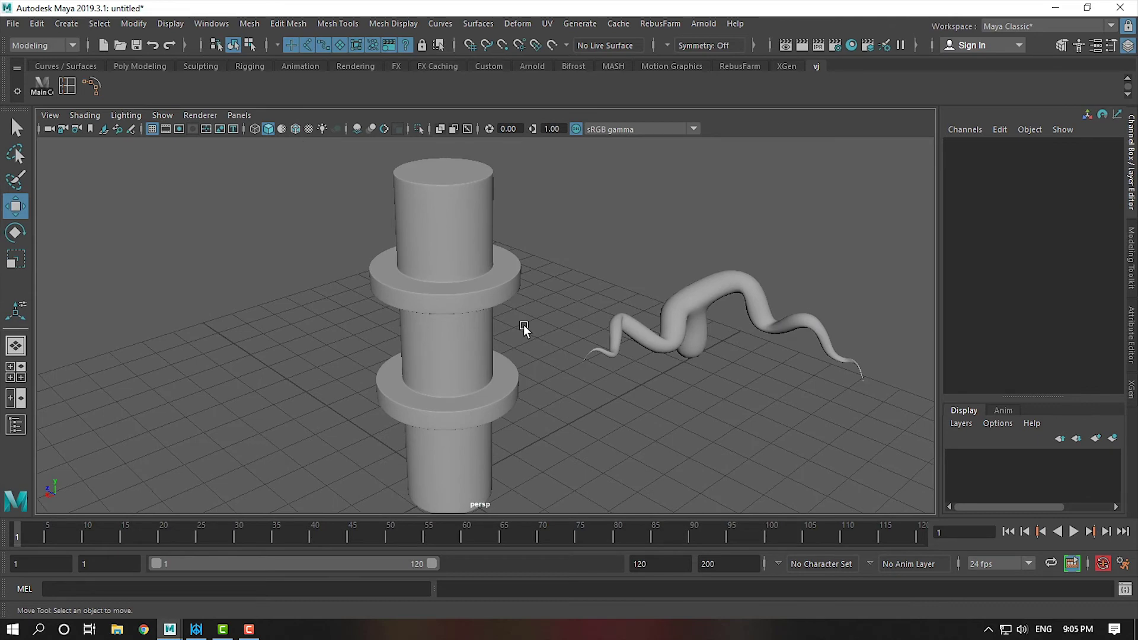
{"action": "scroll", "coordinate": [428, 344], "scroll_direction": "down", "scroll_amount": 2}
{"action": "left_click", "coordinate": [428, 343]}
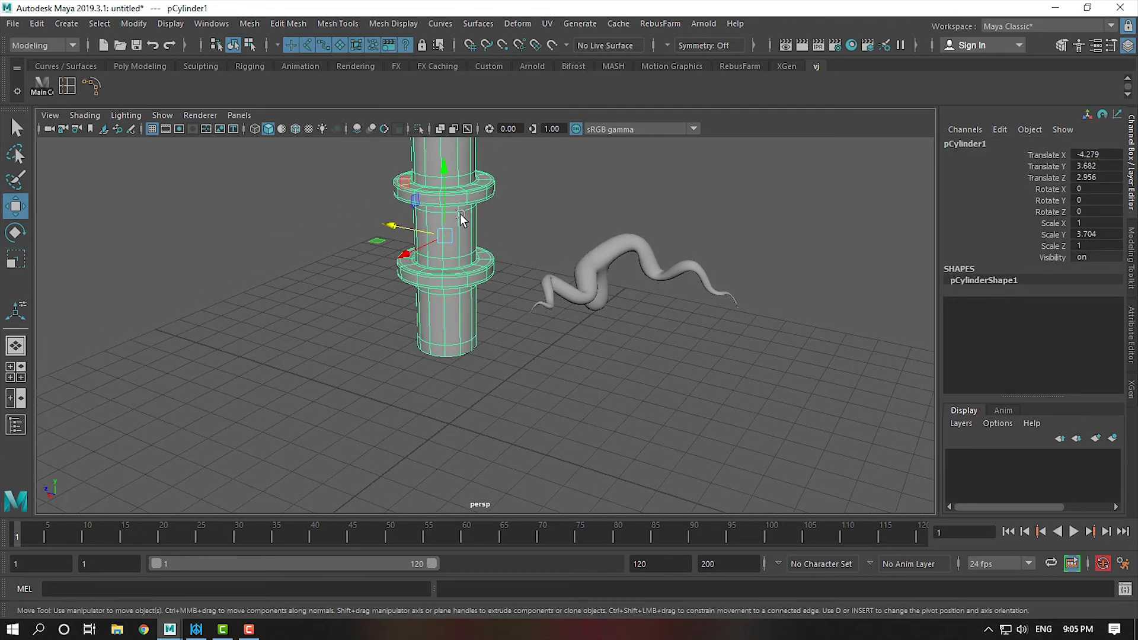
{"action": "left_click", "coordinate": [283, 24]}
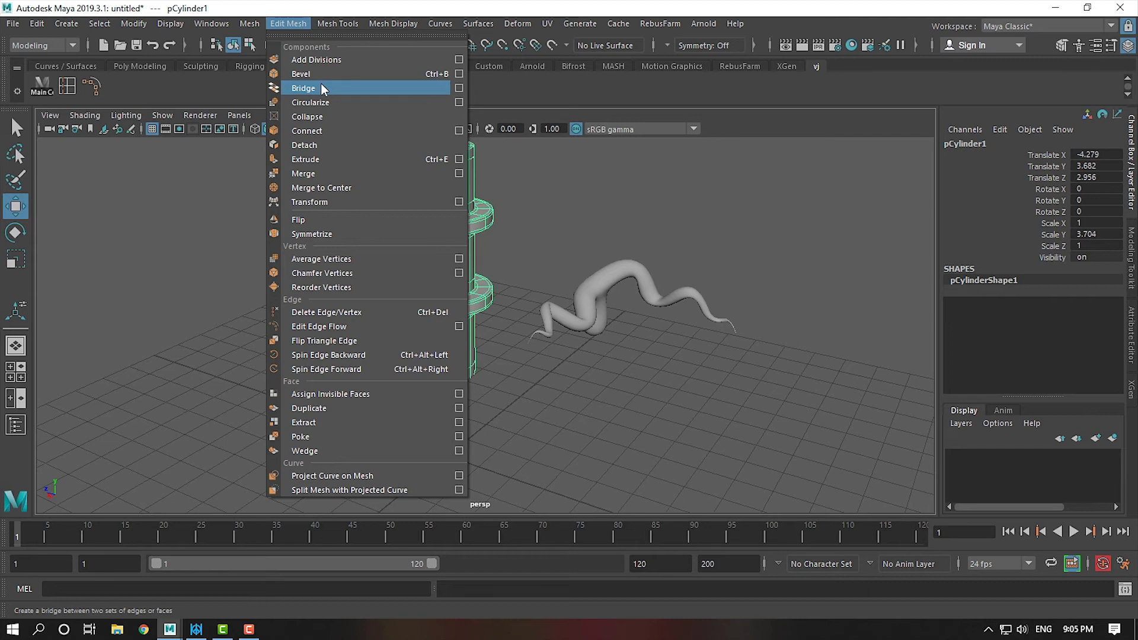
{"action": "middle_click_drag", "start_coordinate": [222, 245], "coordinate": [279, 232], "text": "alt"}
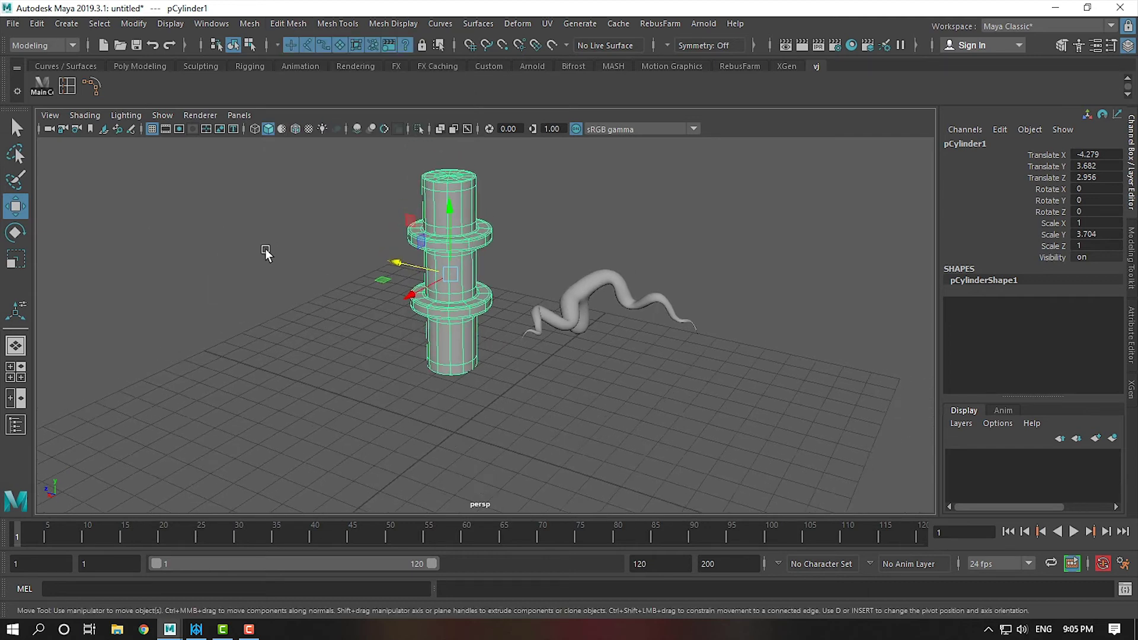
{"action": "right_click_drag", "start_coordinate": [279, 232], "coordinate": [172, 66], "text": "alt"}
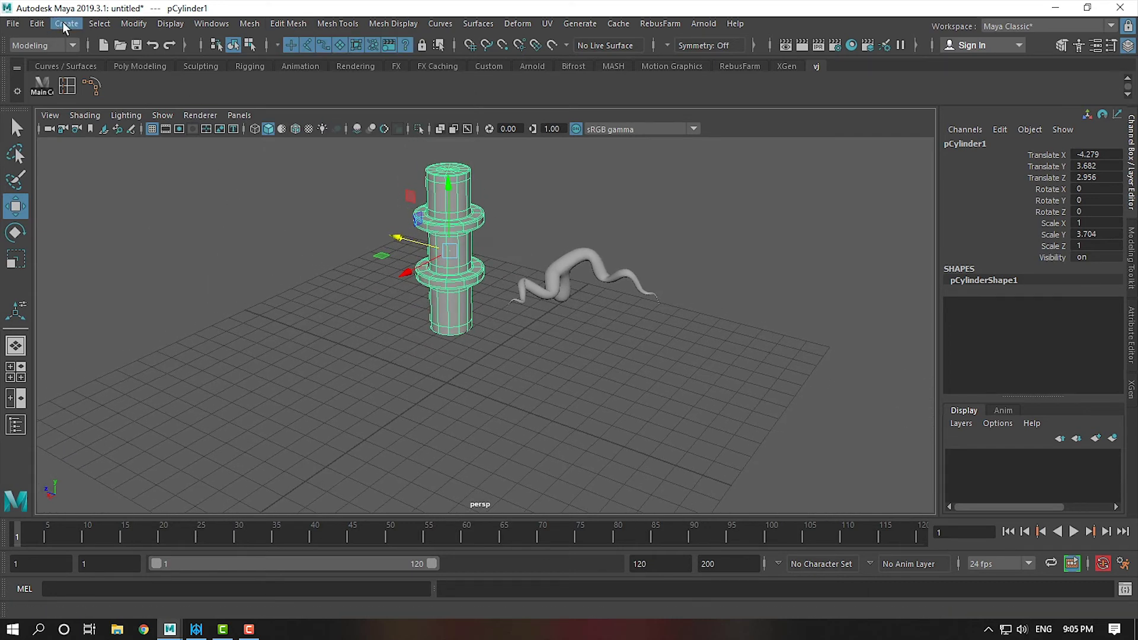
{"action": "left_click", "coordinate": [65, 23]}
{"action": "mouse_move", "coordinate": [108, 74]}
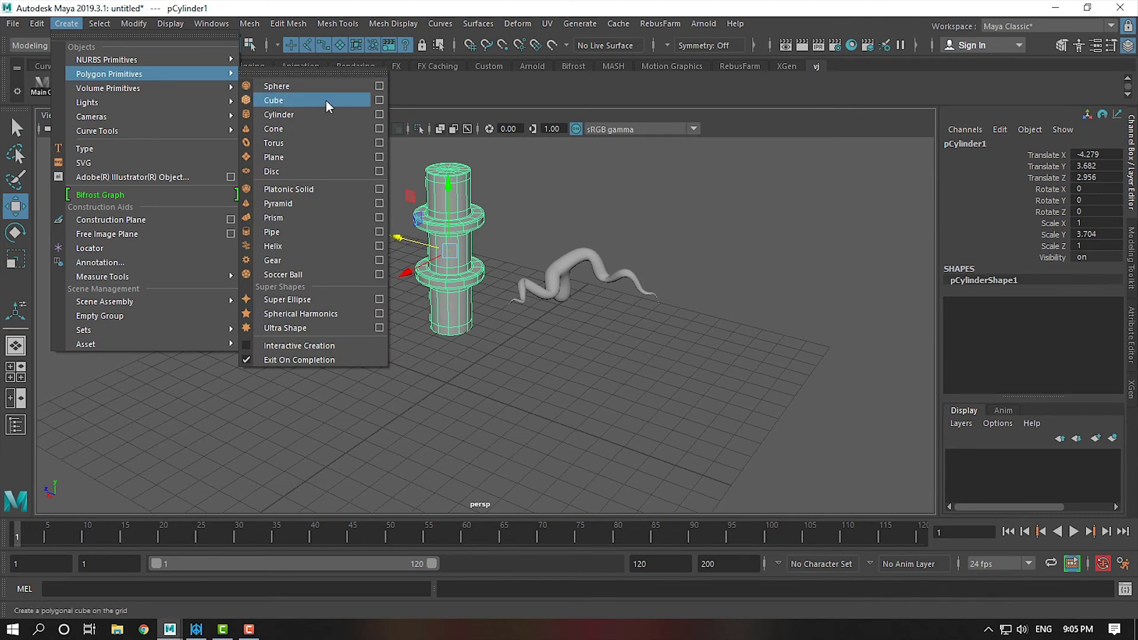
Step: Create a polygon cube and lift it to Translate Y 0.269
{"action": "left_click", "coordinate": [326, 102]}
{"action": "right_click_drag", "start_coordinate": [523, 421], "coordinate": [769, 538], "text": "alt"}
{"action": "key", "text": "f"}
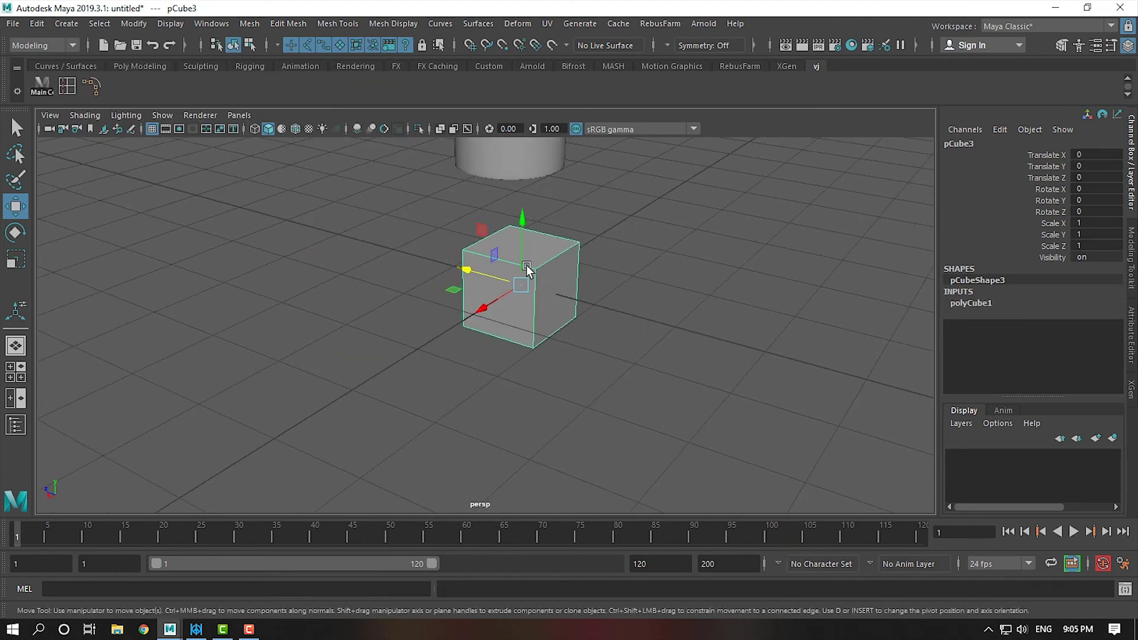
{"action": "right_click_drag", "start_coordinate": [450, 379], "coordinate": [526, 478], "text": "alt"}
{"action": "mouse_move", "coordinate": [526, 478]}
{"action": "left_mouse_down", "text": "alt"}
{"action": "mouse_move", "coordinate": [496, 332]}
{"action": "mouse_move", "coordinate": [509, 284]}
{"action": "left_mouse_up", "text": "alt"}
{"action": "right_click_drag", "start_coordinate": [509, 285], "coordinate": [547, 394], "text": "alt"}
Step: Duplicate the cube and place the copy beside it at Translate X 2.924
{"action": "mouse_move", "coordinate": [546, 394]}
{"action": "left_mouse_down", "text": "alt"}
{"action": "mouse_move", "coordinate": [448, 410]}
{"action": "mouse_move", "coordinate": [595, 435]}
{"action": "left_mouse_up", "text": "alt"}
{"action": "mouse_move", "coordinate": [595, 435]}
{"action": "right_mouse_down", "text": "alt"}
{"action": "mouse_move", "coordinate": [553, 397]}
{"action": "mouse_move", "coordinate": [655, 431]}
{"action": "right_mouse_up", "text": "alt"}
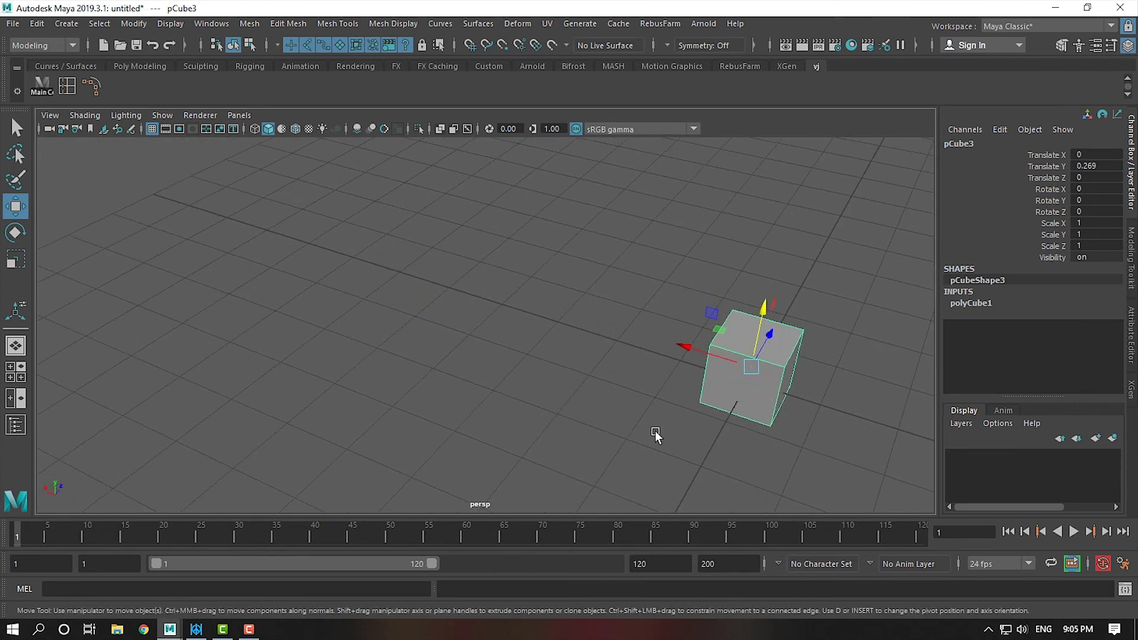
{"action": "left_click_drag", "start_coordinate": [695, 348], "coordinate": [517, 294], "text": "shift"}
{"action": "mouse_move", "coordinate": [691, 347]}
{"action": "left_mouse_down", "text": "alt"}
{"action": "mouse_move", "coordinate": [616, 414]}
{"action": "mouse_move", "coordinate": [740, 401]}
{"action": "mouse_move", "coordinate": [813, 374]}
{"action": "mouse_move", "coordinate": [806, 329]}
{"action": "mouse_move", "coordinate": [754, 397]}
{"action": "left_mouse_up", "text": "alt"}
{"action": "mouse_move", "coordinate": [685, 391]}
{"action": "left_mouse_down", "text": "alt"}
{"action": "mouse_move", "coordinate": [654, 396]}
{"action": "mouse_move", "coordinate": [573, 285]}
{"action": "left_mouse_up", "text": "alt"}
Step: Select each cube in turn and try face selection on the copied cube
{"action": "left_click", "coordinate": [570, 287]}
{"action": "left_click", "coordinate": [382, 418]}
{"action": "left_click", "coordinate": [534, 314]}
{"action": "left_click", "coordinate": [315, 407]}
{"action": "right_click", "coordinate": [394, 378]}
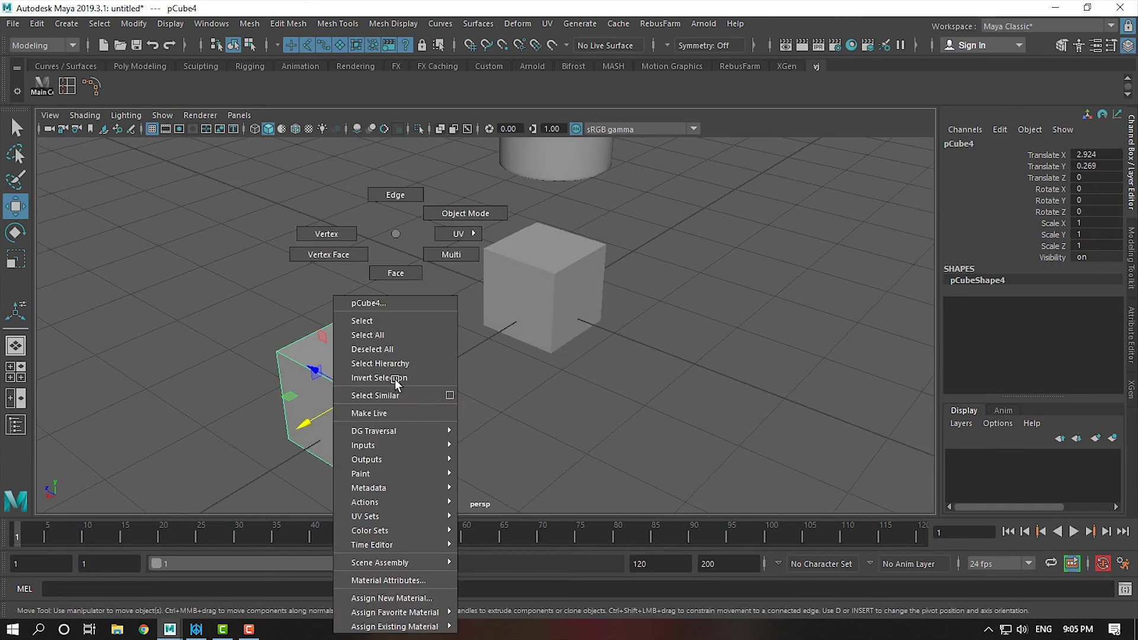
{"action": "left_click", "coordinate": [401, 264]}
{"action": "left_click", "coordinate": [388, 411]}
{"action": "key", "text": "F8"}
{"action": "left_click", "coordinate": [606, 432]}
Step: Pull a cube's top face upward, then undo it and return to object mode
{"action": "right_click", "coordinate": [549, 293]}
{"action": "left_click", "coordinate": [549, 311]}
{"action": "left_click", "coordinate": [551, 245]}
{"action": "left_click_drag", "start_coordinate": [561, 251], "coordinate": [556, 193]}
{"action": "key", "text": "ctrl+z"}
{"action": "right_click", "coordinate": [602, 326]}
{"action": "left_click", "coordinate": [652, 259]}
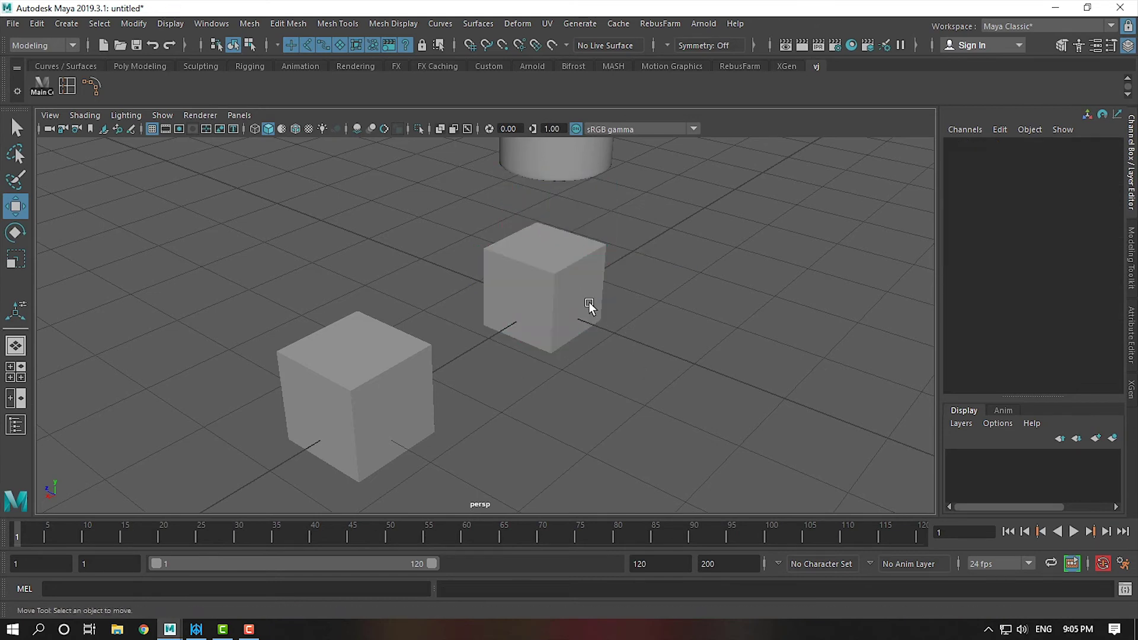
Step: Select both cubes together, right cube first, ready to combine
{"action": "left_click", "coordinate": [614, 324]}
{"action": "left_click", "coordinate": [396, 425]}
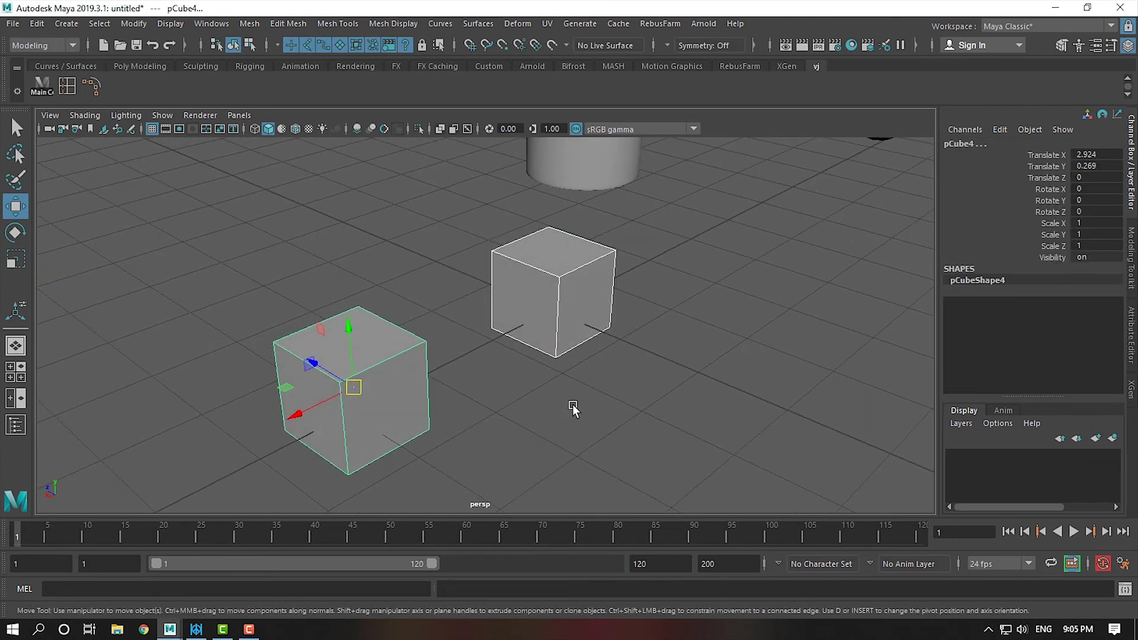
{"action": "left_click", "coordinate": [600, 376]}
{"action": "left_click", "coordinate": [558, 265]}
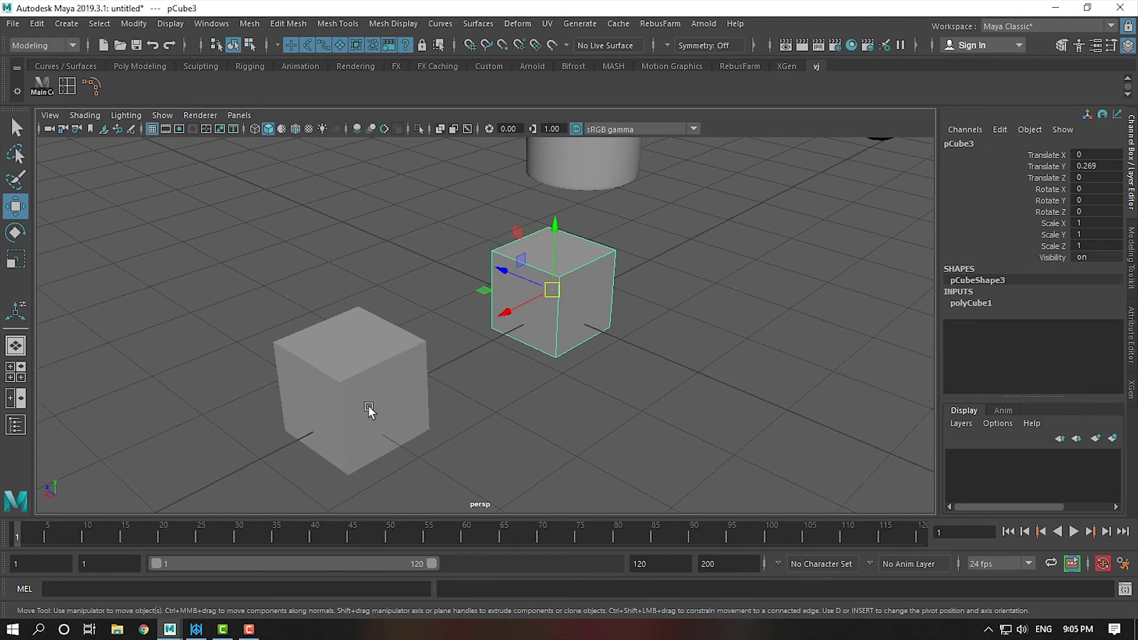
{"action": "left_click", "coordinate": [368, 407], "text": "shift"}
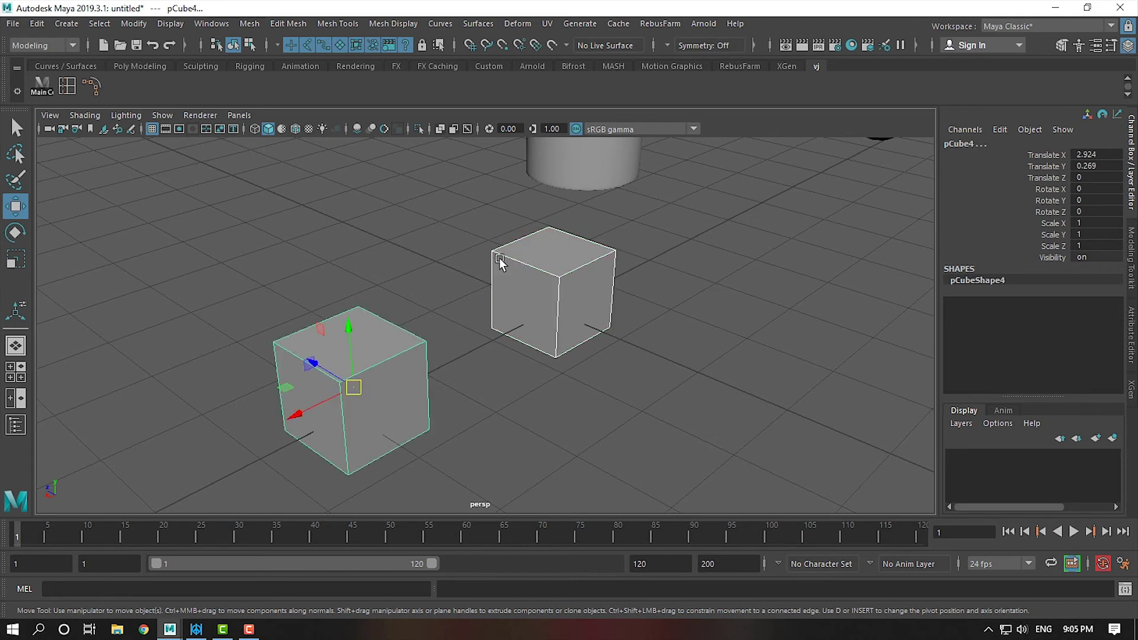
{"action": "left_click", "coordinate": [247, 24]}
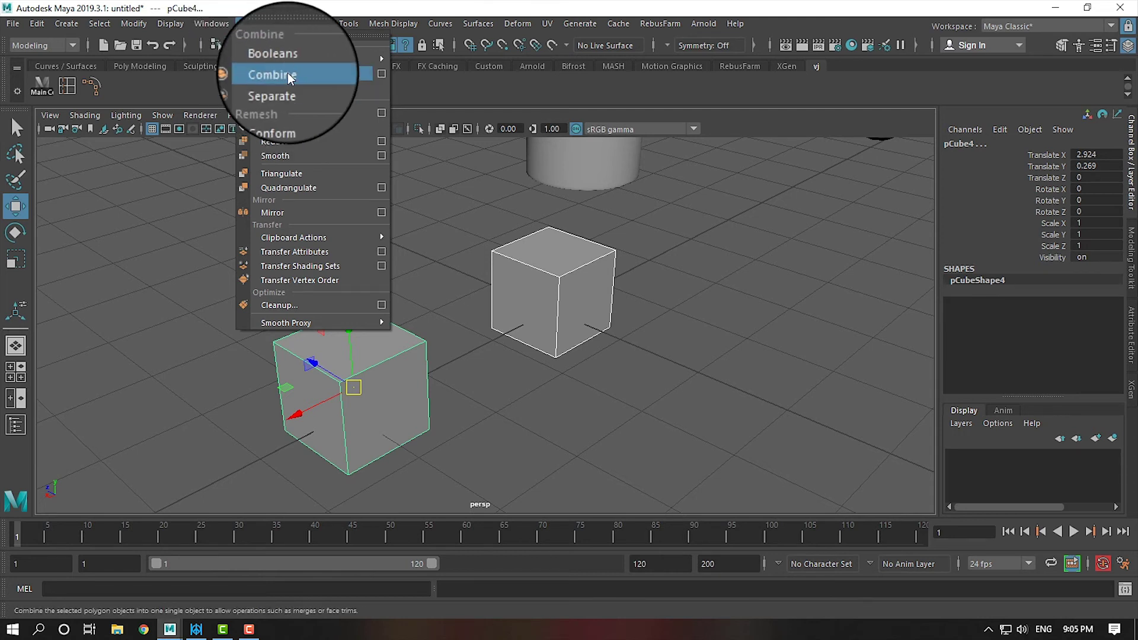
Step: Combine the left and right cubes into one mesh, pCube5, and reselect it
{"action": "left_click", "coordinate": [553, 268]}
{"action": "left_click", "coordinate": [416, 372], "text": "shift"}
{"action": "left_click", "coordinate": [249, 23]}
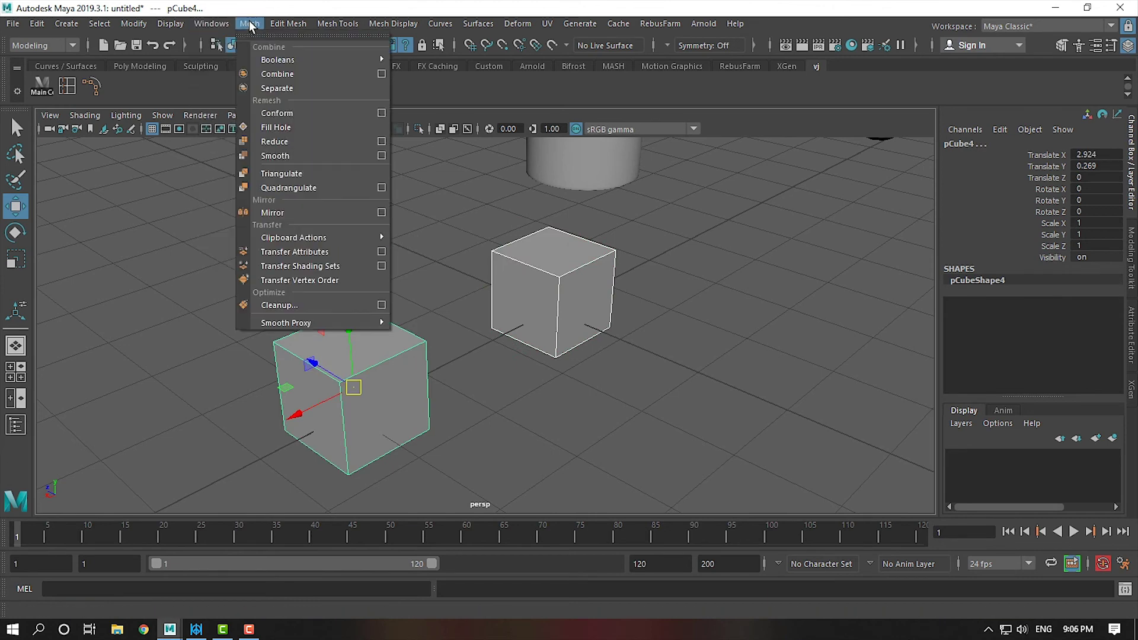
{"action": "left_click", "coordinate": [270, 73]}
{"action": "left_click", "coordinate": [610, 419]}
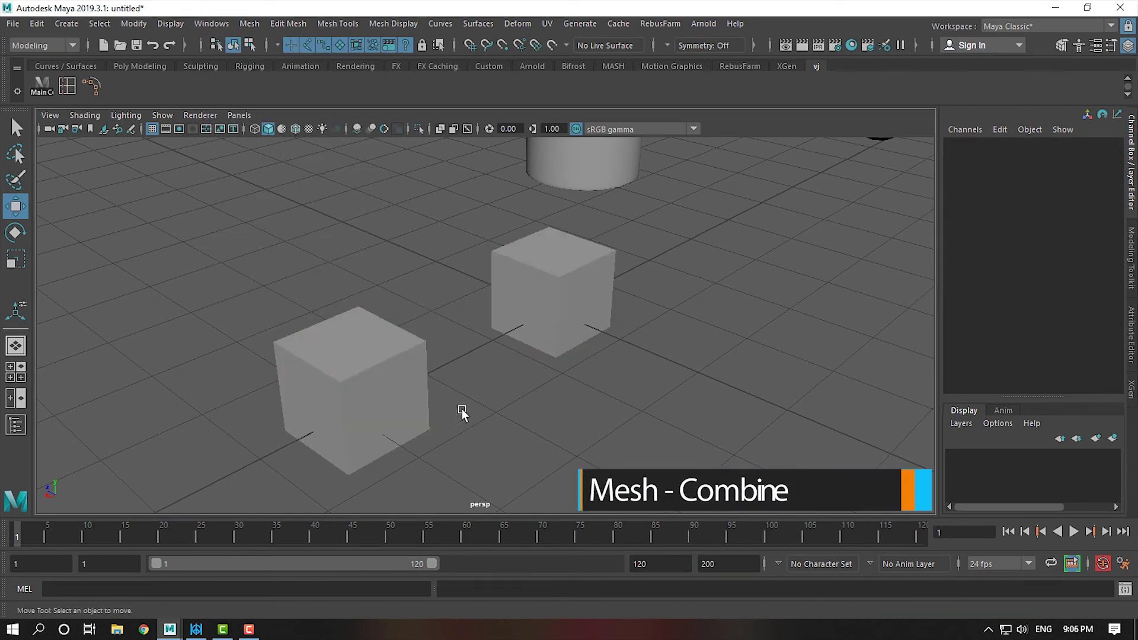
{"action": "left_click", "coordinate": [396, 385]}
{"action": "scroll", "coordinate": [575, 375], "scroll_direction": "down", "scroll_amount": 3}
{"action": "scroll", "coordinate": [574, 407], "scroll_direction": "up", "scroll_amount": 2}
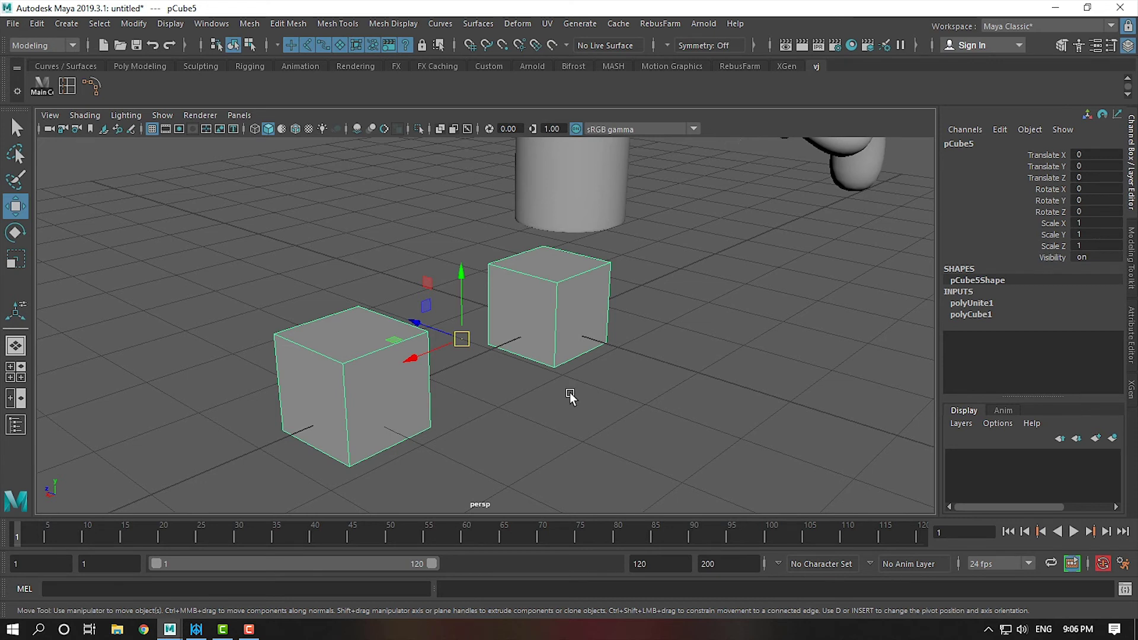
{"action": "mouse_move", "coordinate": [551, 374]}
{"action": "left_mouse_down", "text": "alt"}
{"action": "mouse_move", "coordinate": [505, 375]}
{"action": "mouse_move", "coordinate": [560, 384]}
{"action": "left_mouse_up", "text": "alt"}
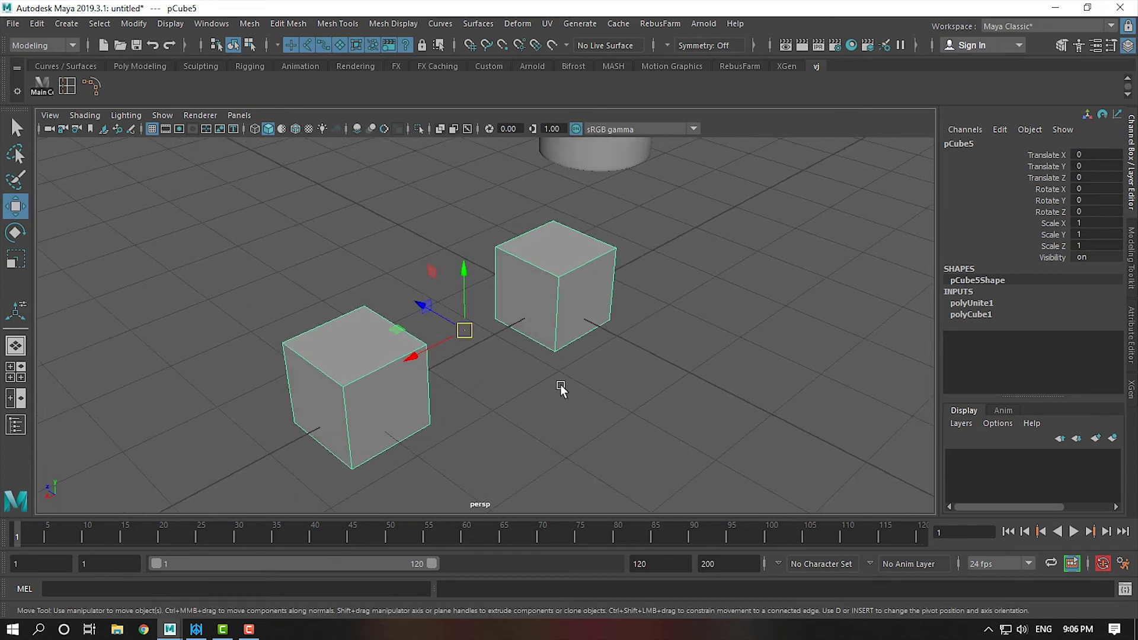
Step: Reselect the combined mesh and try picking faces in Face mode, then return to object mode
{"action": "left_click", "coordinate": [599, 402]}
{"action": "left_click", "coordinate": [549, 272]}
{"action": "right_click_drag", "start_coordinate": [567, 243], "coordinate": [567, 278]}
{"action": "left_click", "coordinate": [355, 346]}
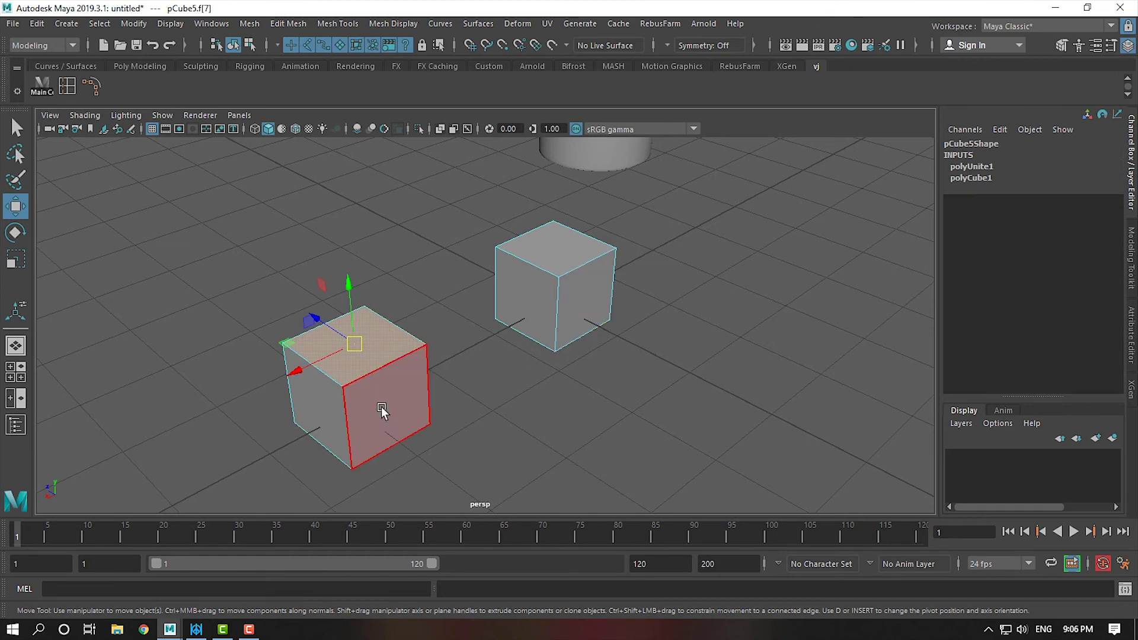
{"action": "left_click", "coordinate": [576, 252]}
{"action": "left_click", "coordinate": [356, 374]}
{"action": "left_click", "coordinate": [536, 282]}
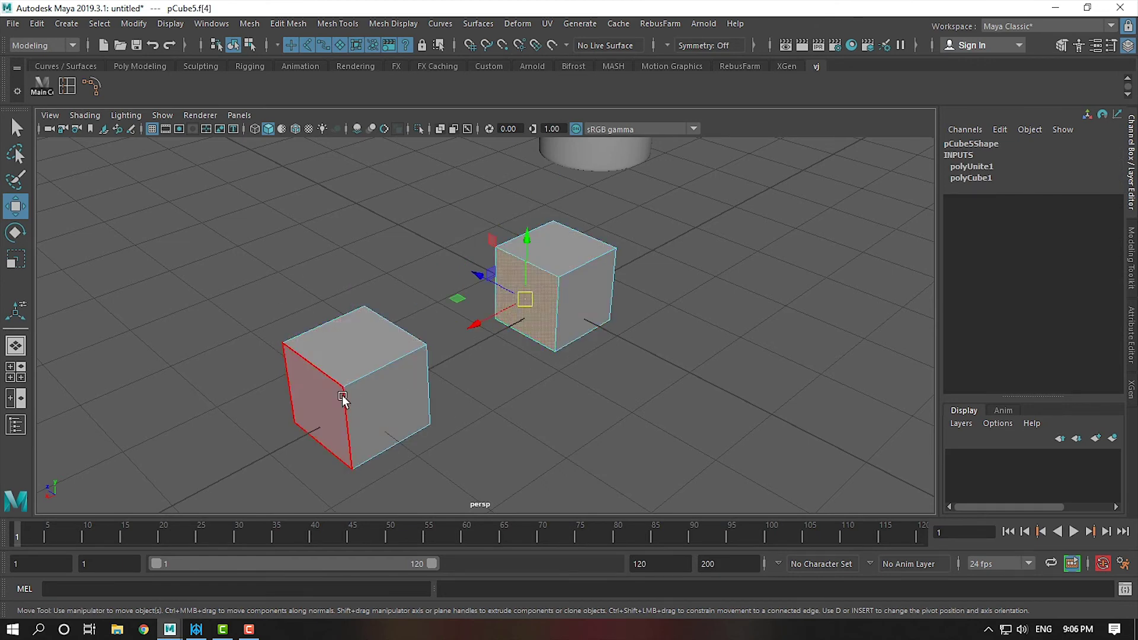
{"action": "left_click", "coordinate": [342, 395]}
{"action": "left_click_drag", "start_coordinate": [343, 396], "coordinate": [457, 367], "text": "alt"}
{"action": "key", "text": "F8"}
{"action": "left_click_drag", "start_coordinate": [642, 407], "coordinate": [602, 385], "text": "alt"}
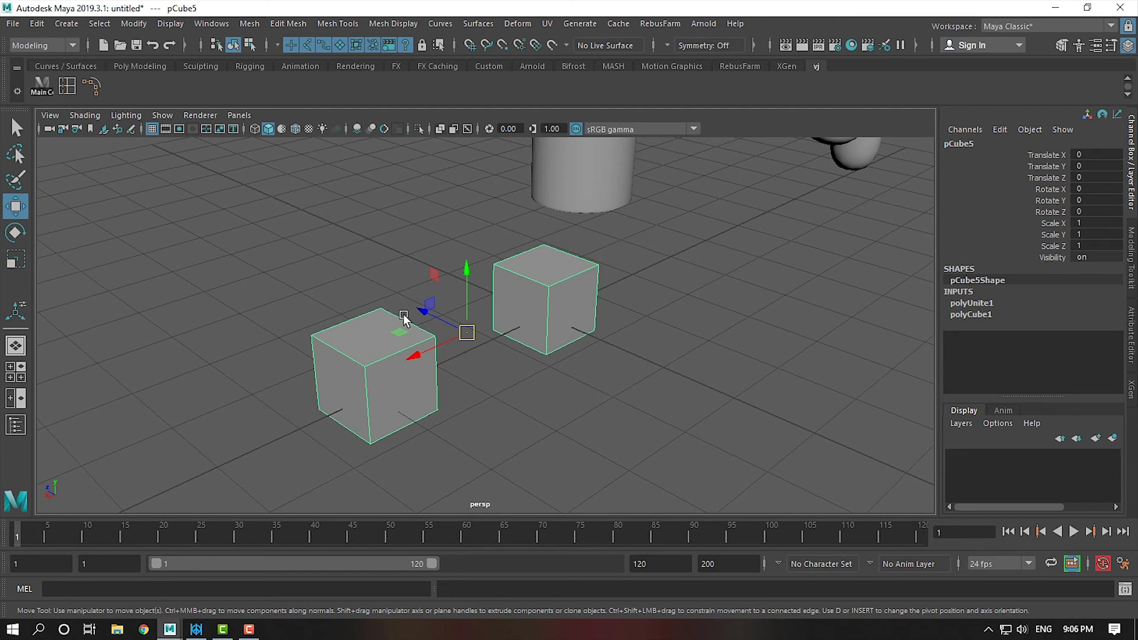
Step: Select the top faces of the right and left cubes together
{"action": "left_click_drag", "start_coordinate": [432, 313], "coordinate": [576, 289], "text": "alt"}
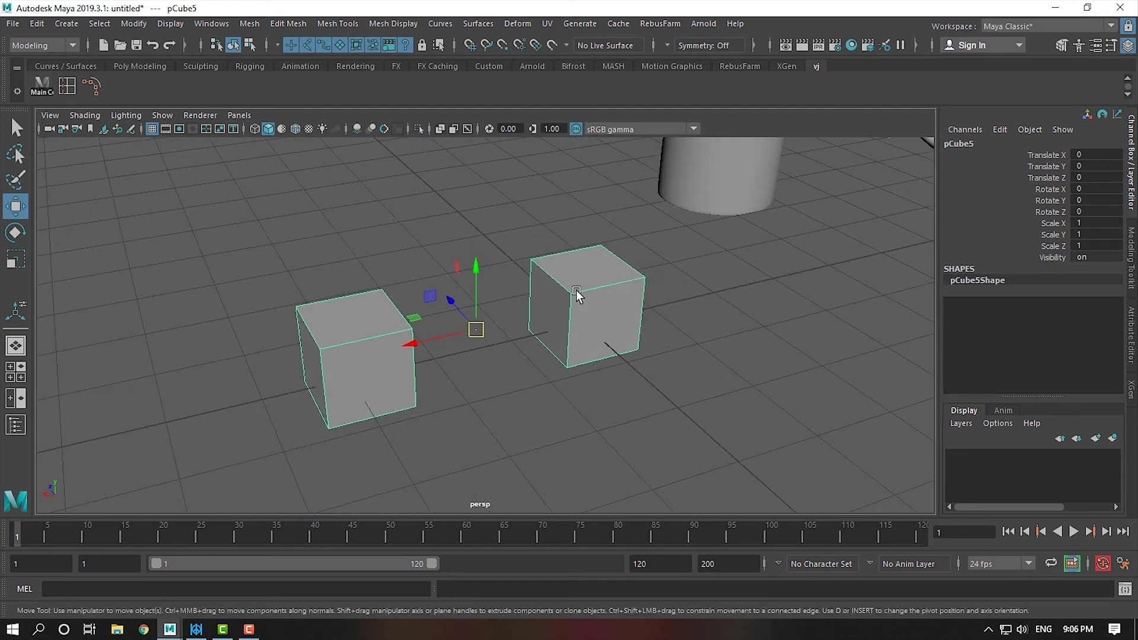
{"action": "right_click_drag", "start_coordinate": [577, 261], "coordinate": [628, 255]}
{"action": "left_click", "coordinate": [586, 268]}
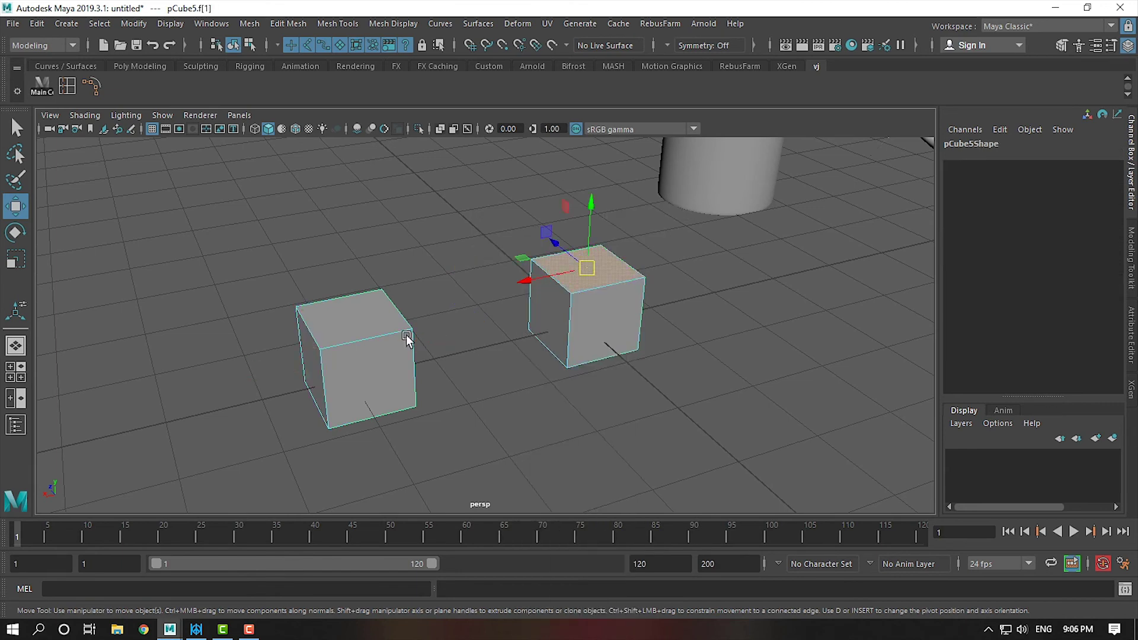
{"action": "left_click", "coordinate": [364, 318], "text": "shift"}
{"action": "mouse_move", "coordinate": [648, 412]}
{"action": "left_mouse_down", "text": "alt"}
{"action": "mouse_move", "coordinate": [541, 406]}
{"action": "mouse_move", "coordinate": [489, 375]}
{"action": "mouse_move", "coordinate": [569, 307]}
{"action": "left_mouse_up", "text": "alt"}
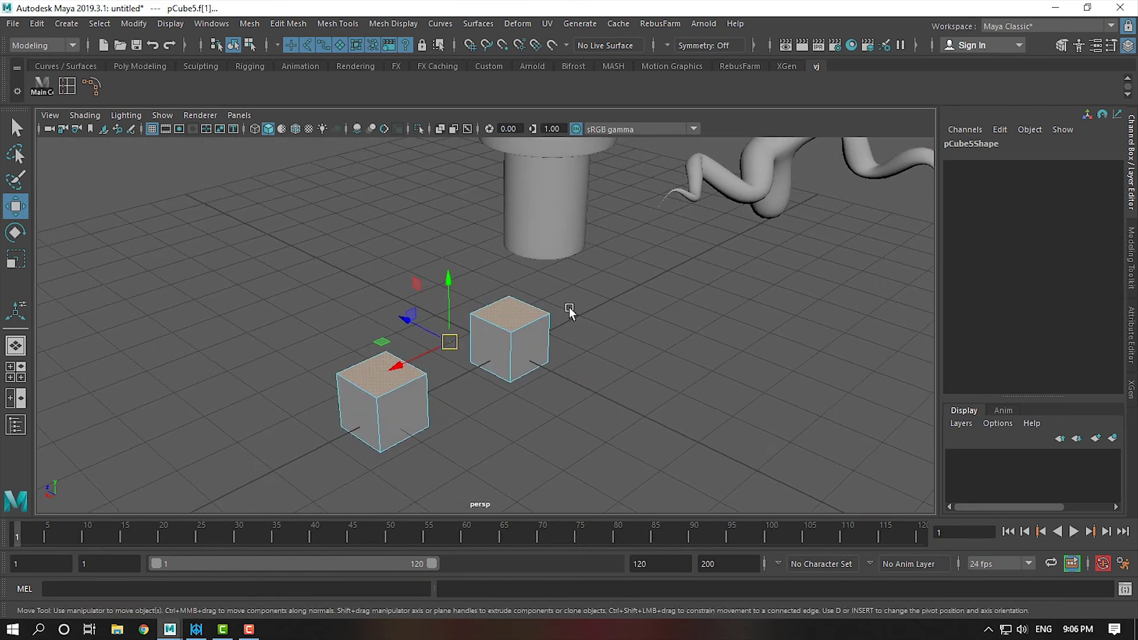
Step: Bridge the two selected top faces with Mesh Bridge
{"action": "left_click", "coordinate": [282, 23]}
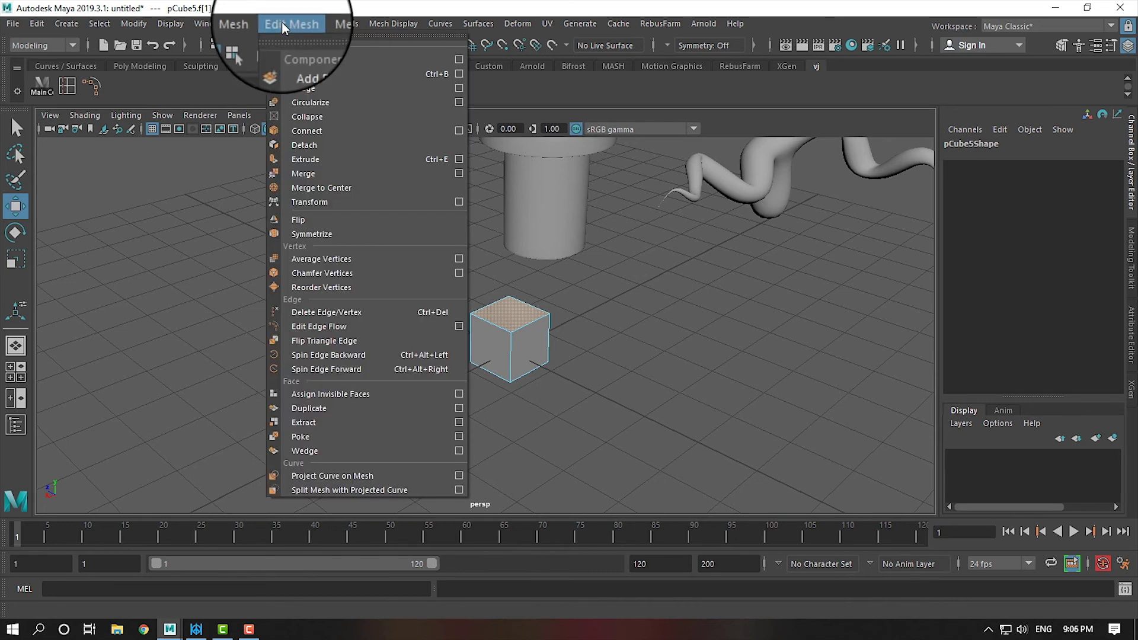
{"action": "left_click", "coordinate": [297, 87]}
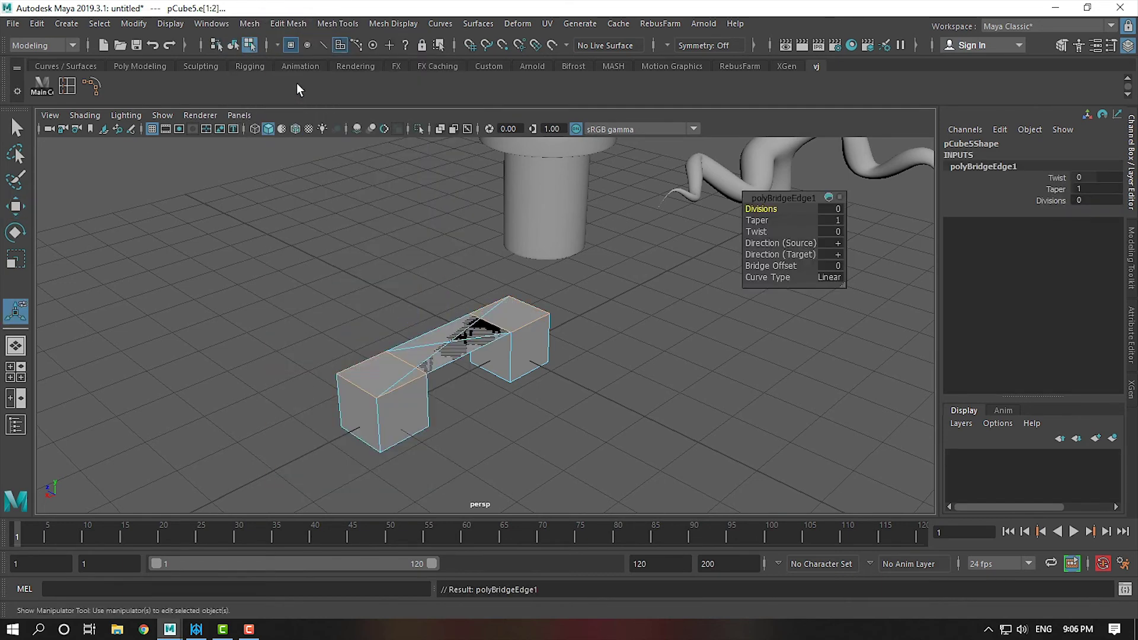
{"action": "left_click_drag", "start_coordinate": [701, 435], "coordinate": [506, 424], "text": "alt"}
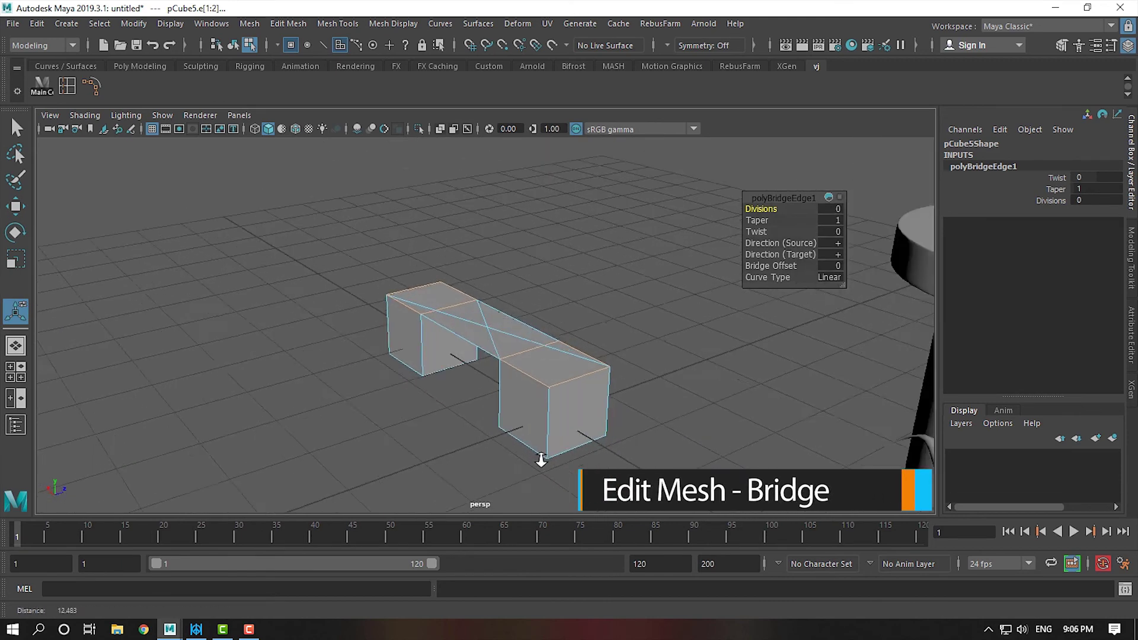
{"action": "right_click_drag", "start_coordinate": [542, 459], "coordinate": [566, 367], "text": "alt"}
{"action": "mouse_move", "coordinate": [567, 367]}
{"action": "left_mouse_down", "text": "alt"}
{"action": "mouse_move", "coordinate": [655, 427]}
{"action": "mouse_move", "coordinate": [563, 350]}
{"action": "mouse_move", "coordinate": [655, 431]}
{"action": "mouse_move", "coordinate": [564, 410]}
{"action": "mouse_move", "coordinate": [569, 376]}
{"action": "mouse_move", "coordinate": [587, 373]}
{"action": "left_mouse_up", "text": "alt"}
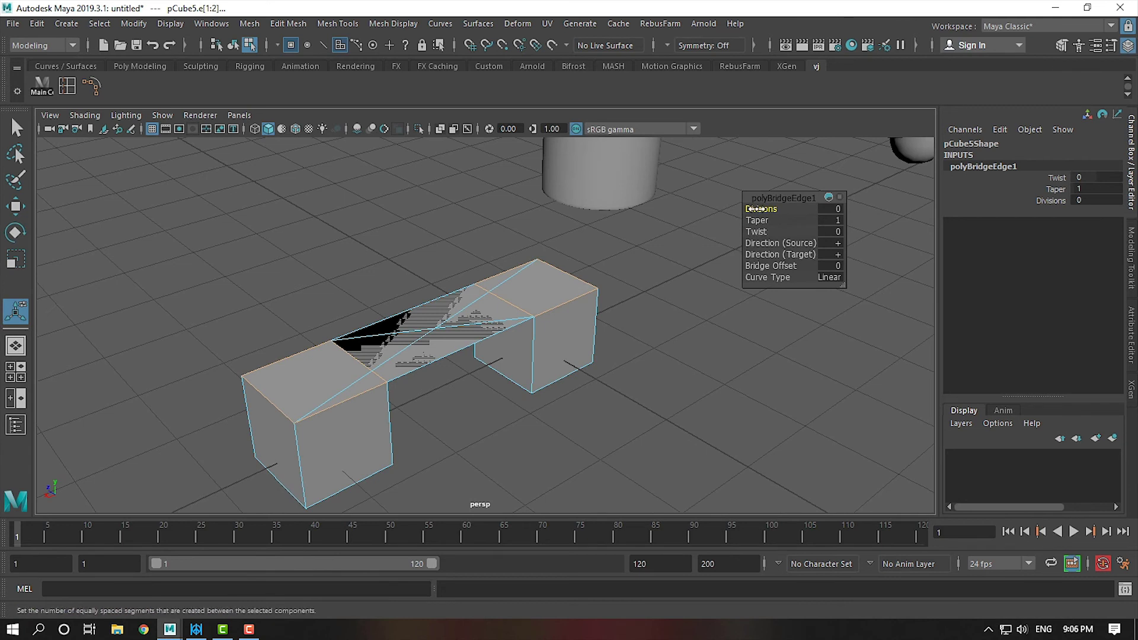
Step: Give the bridge 5 divisions and a Blend curve type so it arches
{"action": "left_click_drag", "start_coordinate": [753, 209], "coordinate": [791, 209]}
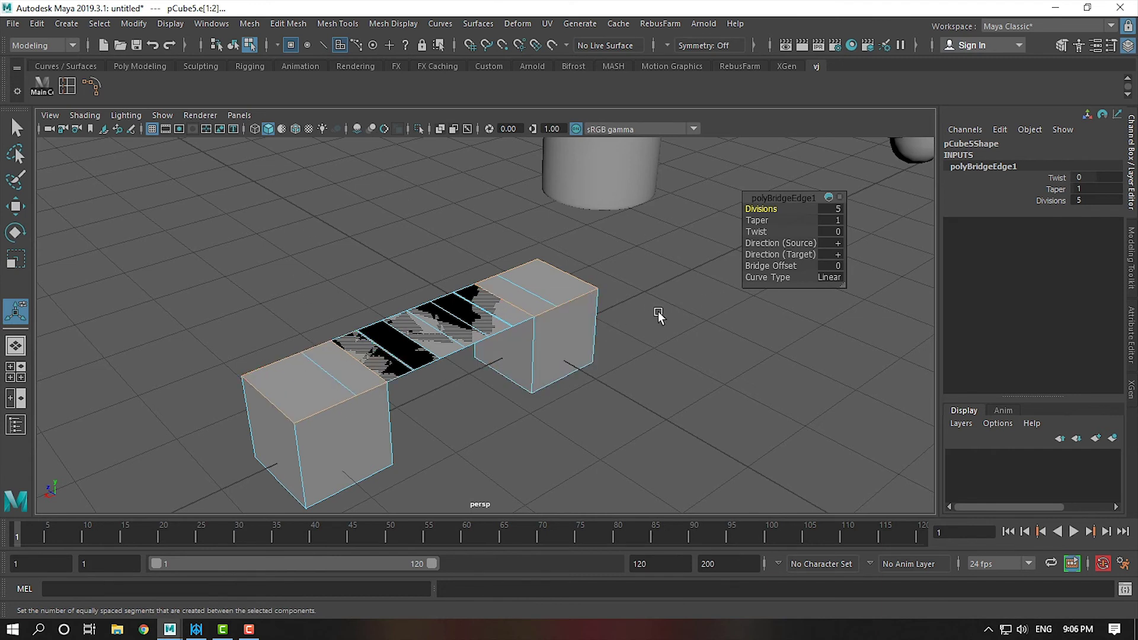
{"action": "left_click", "coordinate": [833, 277]}
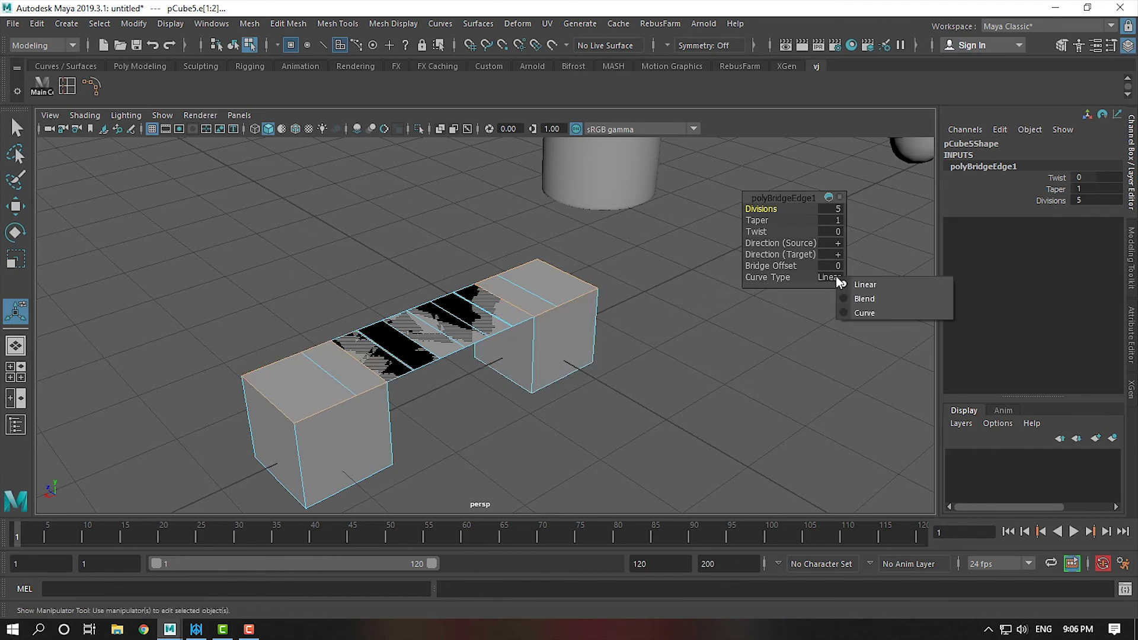
{"action": "left_click", "coordinate": [886, 298]}
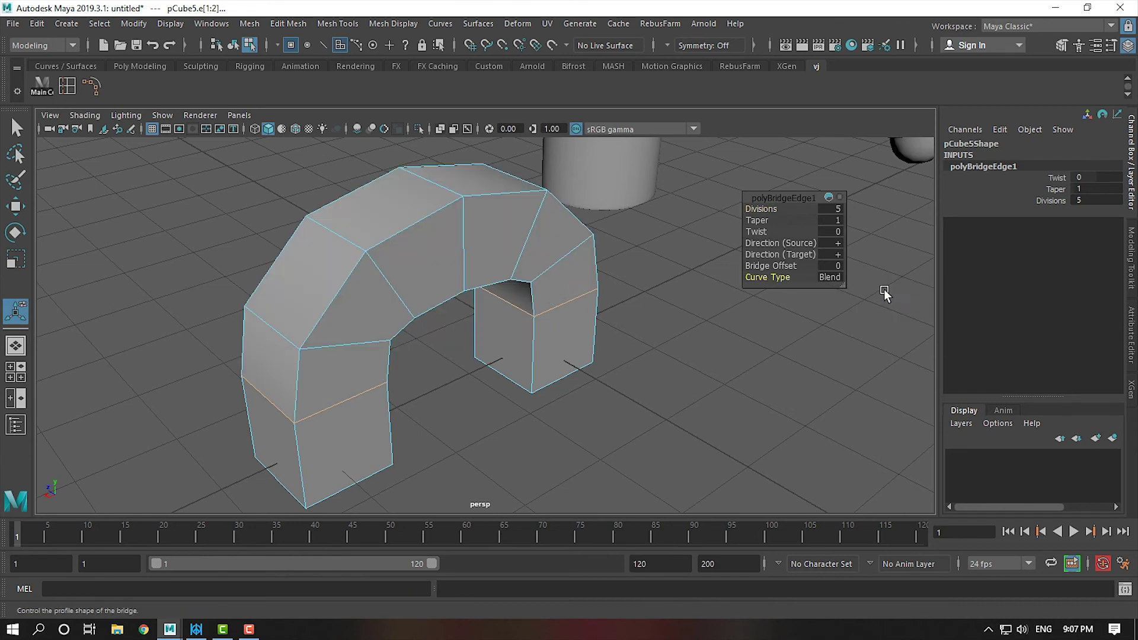
{"action": "mouse_move", "coordinate": [804, 383]}
{"action": "left_mouse_down", "text": "alt"}
{"action": "mouse_move", "coordinate": [726, 358]}
{"action": "mouse_move", "coordinate": [622, 354]}
{"action": "left_mouse_up", "text": "alt"}
{"action": "right_click_drag", "start_coordinate": [621, 353], "coordinate": [495, 355], "text": "alt"}
{"action": "scroll", "coordinate": [419, 355], "scroll_direction": "down", "scroll_amount": 5}
{"action": "mouse_move", "coordinate": [419, 355]}
{"action": "left_mouse_down", "text": "alt"}
{"action": "mouse_move", "coordinate": [763, 355]}
{"action": "mouse_move", "coordinate": [666, 322]}
{"action": "mouse_move", "coordinate": [625, 348]}
{"action": "mouse_move", "coordinate": [607, 216]}
{"action": "mouse_move", "coordinate": [561, 313]}
{"action": "mouse_move", "coordinate": [620, 344]}
{"action": "left_mouse_up", "text": "alt"}
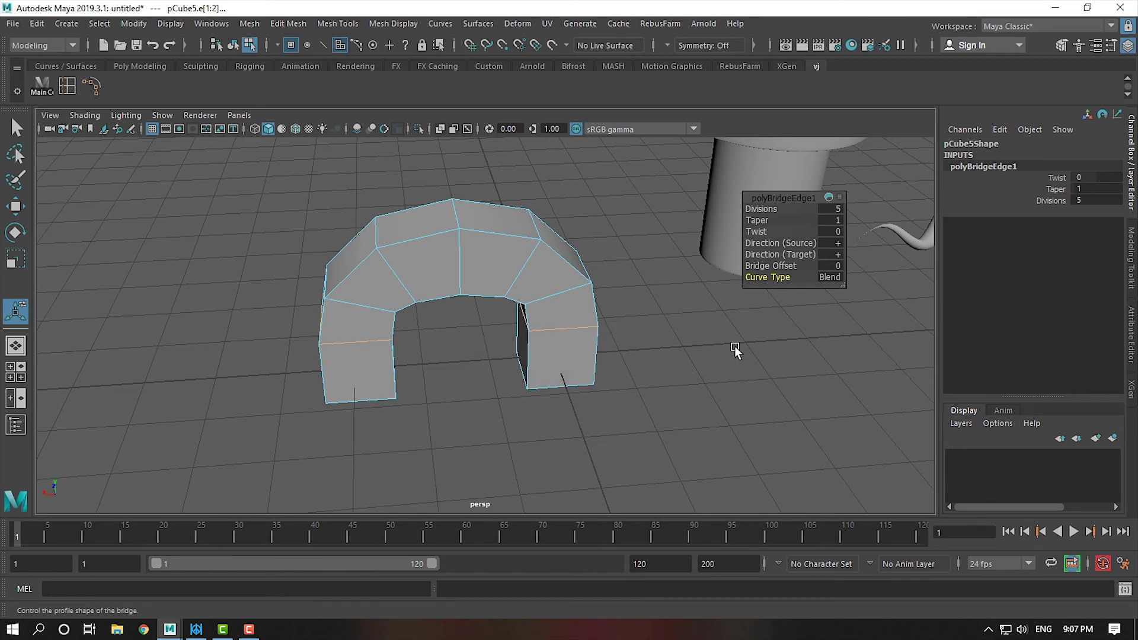
{"action": "mouse_move", "coordinate": [756, 410]}
{"action": "right_mouse_down", "text": "alt"}
{"action": "mouse_move", "coordinate": [679, 363]}
{"action": "mouse_move", "coordinate": [720, 411]}
{"action": "right_mouse_up", "text": "alt"}
{"action": "mouse_move", "coordinate": [720, 411]}
{"action": "middle_mouse_down", "text": "alt"}
{"action": "mouse_move", "coordinate": [665, 437]}
{"action": "mouse_move", "coordinate": [675, 399]}
{"action": "mouse_move", "coordinate": [665, 382]}
{"action": "middle_mouse_up", "text": "alt"}
{"action": "mouse_move", "coordinate": [665, 382]}
{"action": "left_mouse_down", "text": "alt"}
{"action": "mouse_move", "coordinate": [680, 413]}
{"action": "mouse_move", "coordinate": [610, 411]}
{"action": "mouse_move", "coordinate": [611, 395]}
{"action": "mouse_move", "coordinate": [729, 382]}
{"action": "left_mouse_up", "text": "alt"}
Step: Select pCube5 and raise polyBridgeEdge1 Divisions from 5 to 11
{"action": "key", "text": "w"}
{"action": "key", "text": "F8"}
{"action": "left_click", "coordinate": [1015, 299]}
{"action": "left_click_drag", "start_coordinate": [723, 336], "coordinate": [744, 340], "text": "alt"}
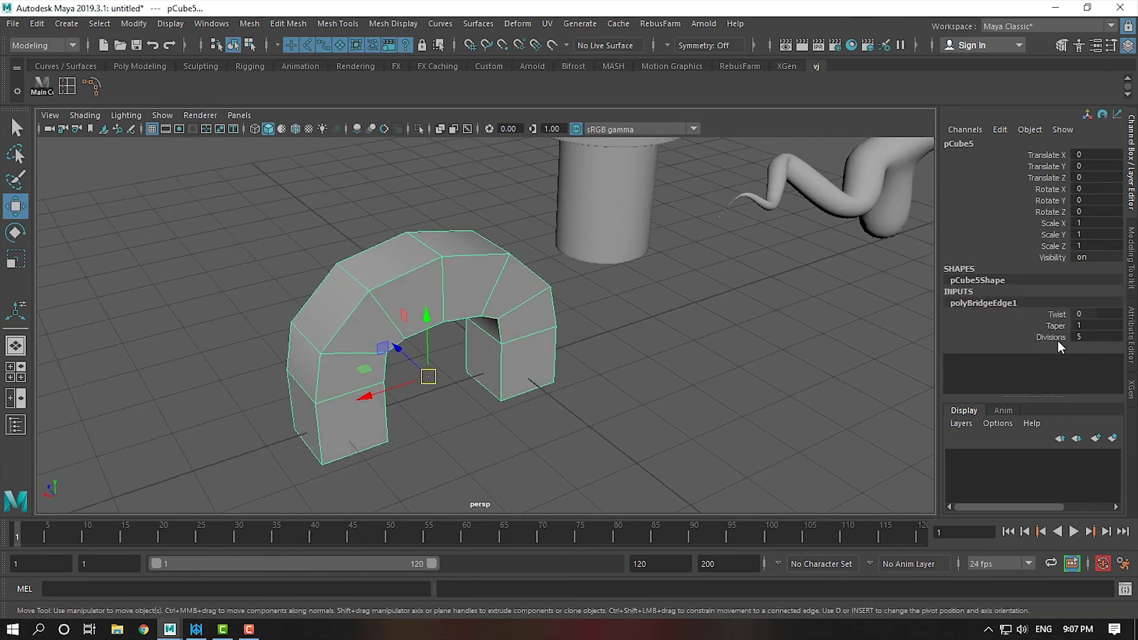
{"action": "left_click", "coordinate": [1013, 338]}
{"action": "middle_click_drag", "start_coordinate": [639, 342], "coordinate": [680, 339]}
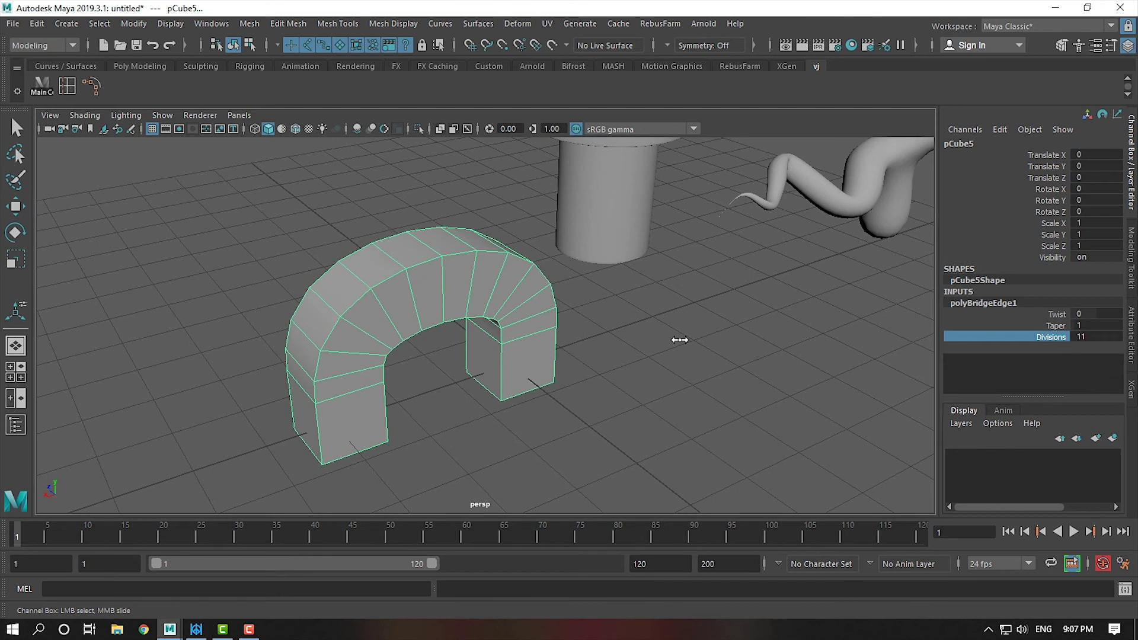
Step: Test the bridge Twist and set its Taper to 0.3
{"action": "left_click", "coordinate": [1058, 314]}
{"action": "middle_click_drag", "start_coordinate": [521, 325], "coordinate": [533, 325]}
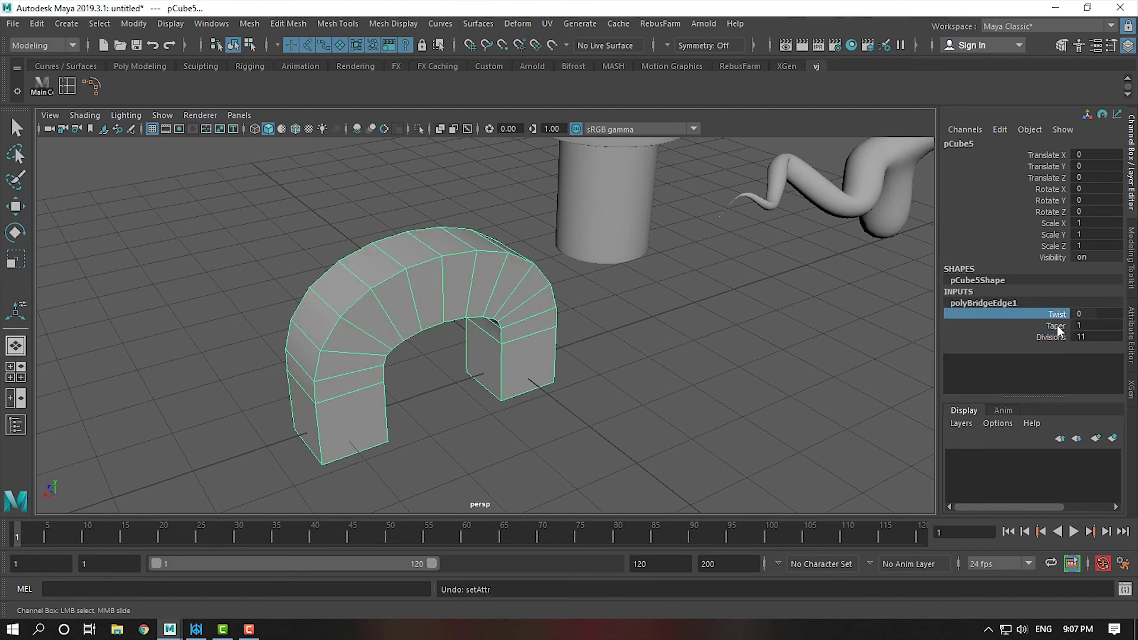
{"action": "left_click", "coordinate": [1055, 325]}
{"action": "middle_click_drag", "start_coordinate": [597, 318], "coordinate": [592, 315]}
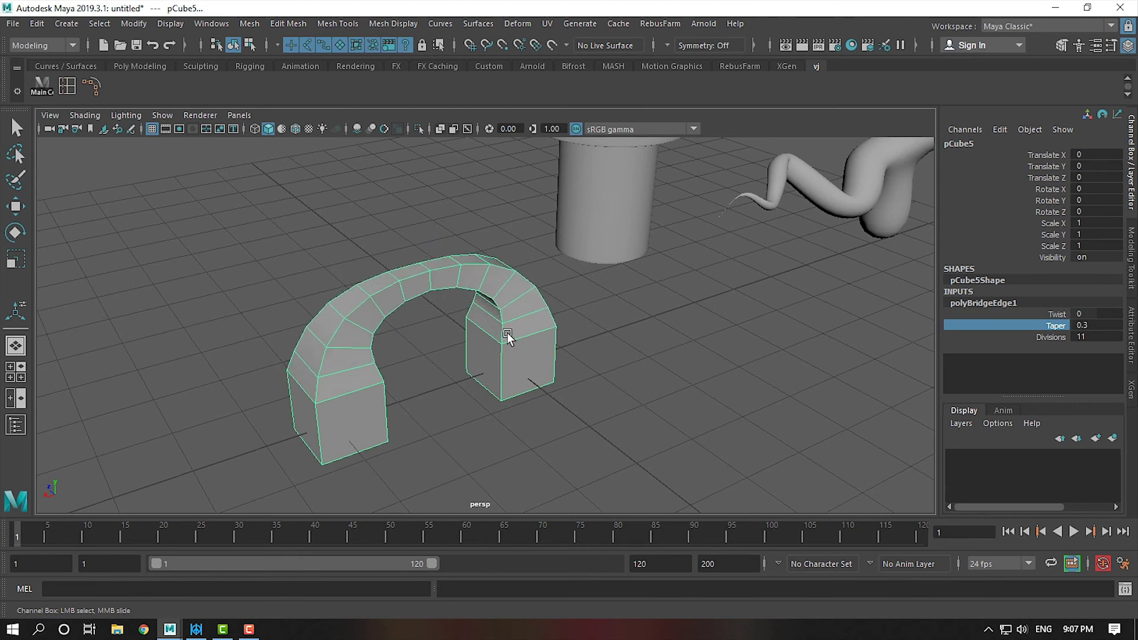
Step: Preview the arch smoothed, revert to faceted display and box-select its bottom vertices
{"action": "key", "text": "3"}
{"action": "left_click", "coordinate": [621, 339]}
{"action": "key", "text": "w"}
{"action": "mouse_move", "coordinate": [621, 339]}
{"action": "left_mouse_down", "text": "alt"}
{"action": "mouse_move", "coordinate": [578, 385]}
{"action": "mouse_move", "coordinate": [467, 383]}
{"action": "mouse_move", "coordinate": [452, 361]}
{"action": "mouse_move", "coordinate": [591, 330]}
{"action": "mouse_move", "coordinate": [539, 342]}
{"action": "left_mouse_up", "text": "alt"}
{"action": "left_click", "coordinate": [553, 361]}
{"action": "key", "text": "1"}
{"action": "key", "text": "F9"}
{"action": "mouse_move", "coordinate": [545, 393]}
{"action": "left_mouse_down", "text": "alt"}
{"action": "mouse_move", "coordinate": [126, 371]}
{"action": "mouse_move", "coordinate": [223, 400]}
{"action": "left_mouse_up", "text": "alt"}
{"action": "mouse_move", "coordinate": [651, 476]}
{"action": "left_mouse_down"}
{"action": "mouse_move", "coordinate": [577, 440]}
{"action": "mouse_move", "coordinate": [606, 350]}
{"action": "mouse_move", "coordinate": [757, 402]}
{"action": "mouse_move", "coordinate": [850, 402]}
{"action": "mouse_move", "coordinate": [633, 399]}
{"action": "left_mouse_up"}
Step: Check the smooth preview again, then return to faceted display and edge selection
{"action": "key", "text": "3"}
{"action": "left_click", "coordinate": [619, 362]}
{"action": "left_click", "coordinate": [604, 351]}
{"action": "key", "text": "1"}
{"action": "right_click_drag", "start_coordinate": [604, 351], "coordinate": [610, 330]}
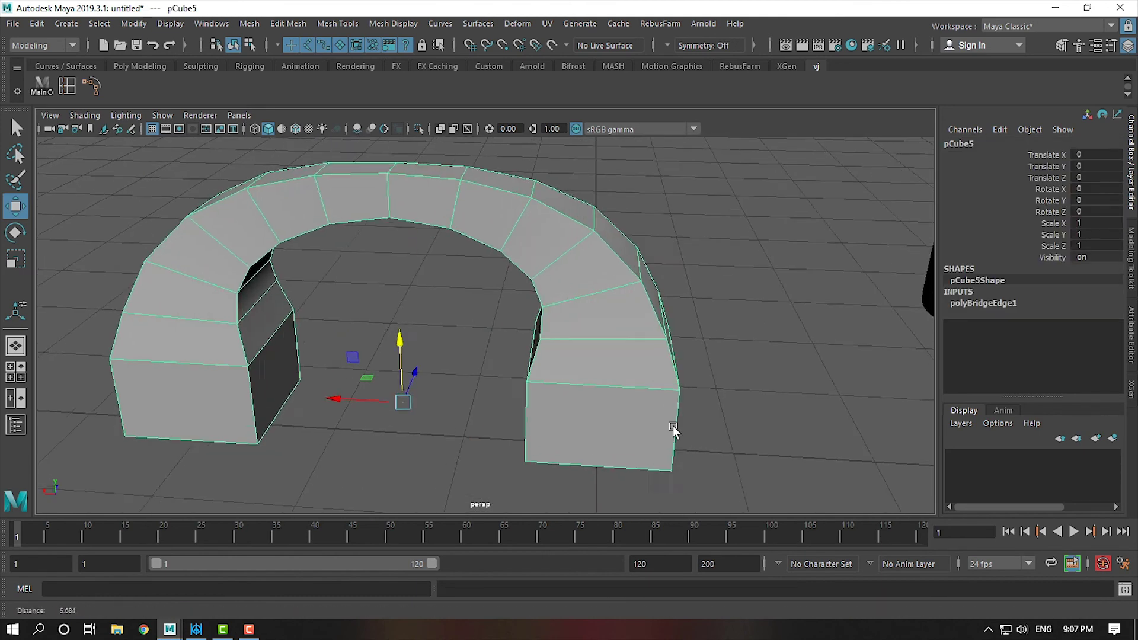
{"action": "left_click", "coordinate": [592, 374]}
Step: Bevel the edges above both arch feet with Fraction 0
{"action": "left_click", "coordinate": [577, 325]}
{"action": "left_click", "coordinate": [180, 365], "text": "shift"}
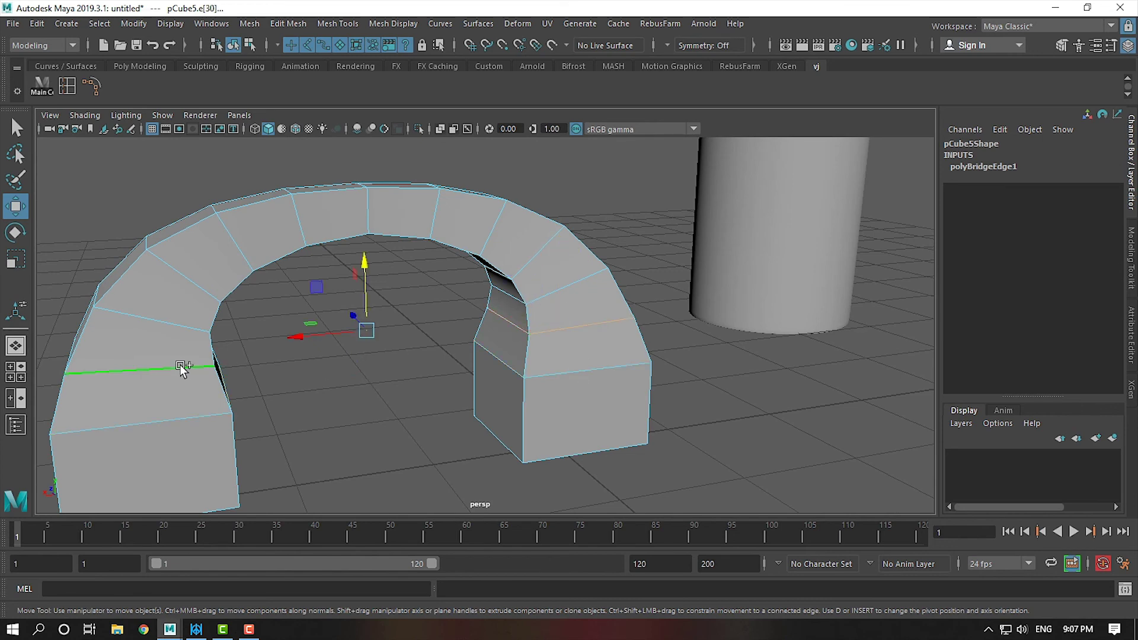
{"action": "left_click_drag", "start_coordinate": [283, 379], "coordinate": [308, 332], "text": "alt"}
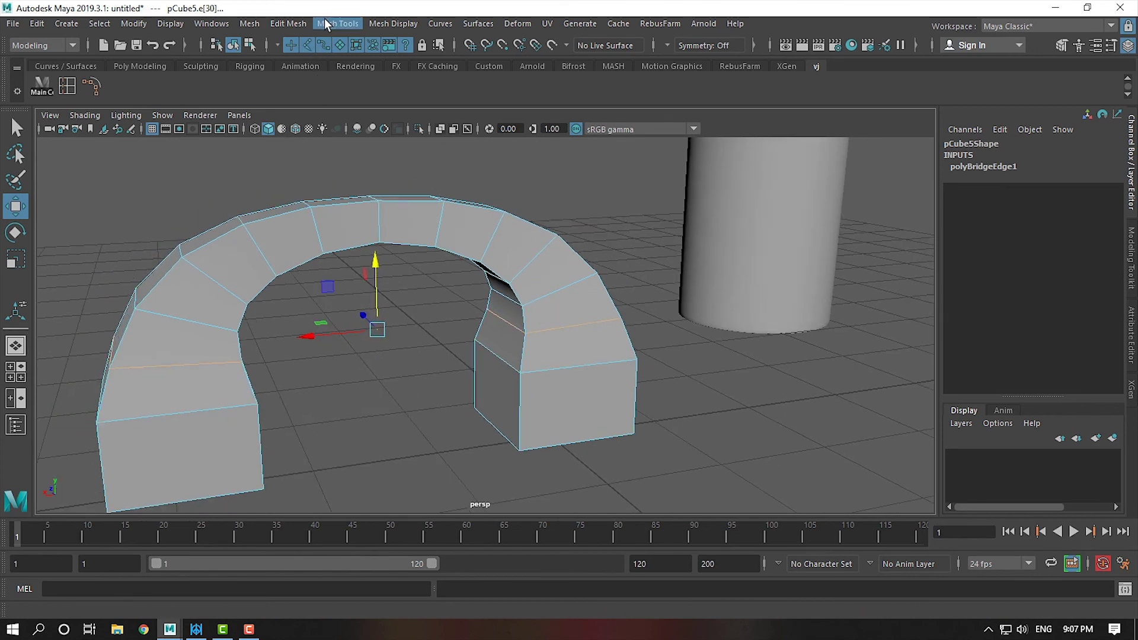
{"action": "left_click", "coordinate": [290, 23]}
{"action": "left_click", "coordinate": [326, 72]}
{"action": "left_click", "coordinate": [813, 211]}
{"action": "type", "text": "0"}
{"action": "key", "text": "Return"}
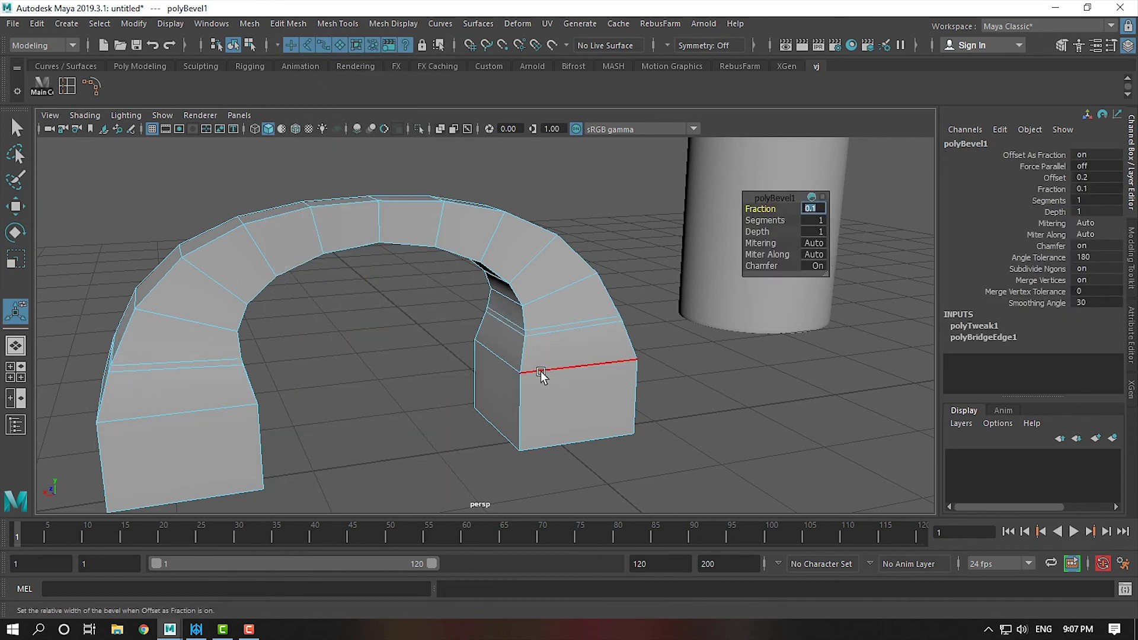
Step: Preview the bevelled arch smoothed, then return to faceted display
{"action": "key", "text": "F8"}
{"action": "key", "text": "3"}
{"action": "key", "text": "q"}
{"action": "left_click", "coordinate": [623, 350]}
{"action": "mouse_move", "coordinate": [622, 349]}
{"action": "left_mouse_down", "text": "alt"}
{"action": "mouse_move", "coordinate": [561, 373]}
{"action": "mouse_move", "coordinate": [498, 376]}
{"action": "mouse_move", "coordinate": [520, 353]}
{"action": "mouse_move", "coordinate": [644, 356]}
{"action": "mouse_move", "coordinate": [559, 333]}
{"action": "left_mouse_up", "text": "alt"}
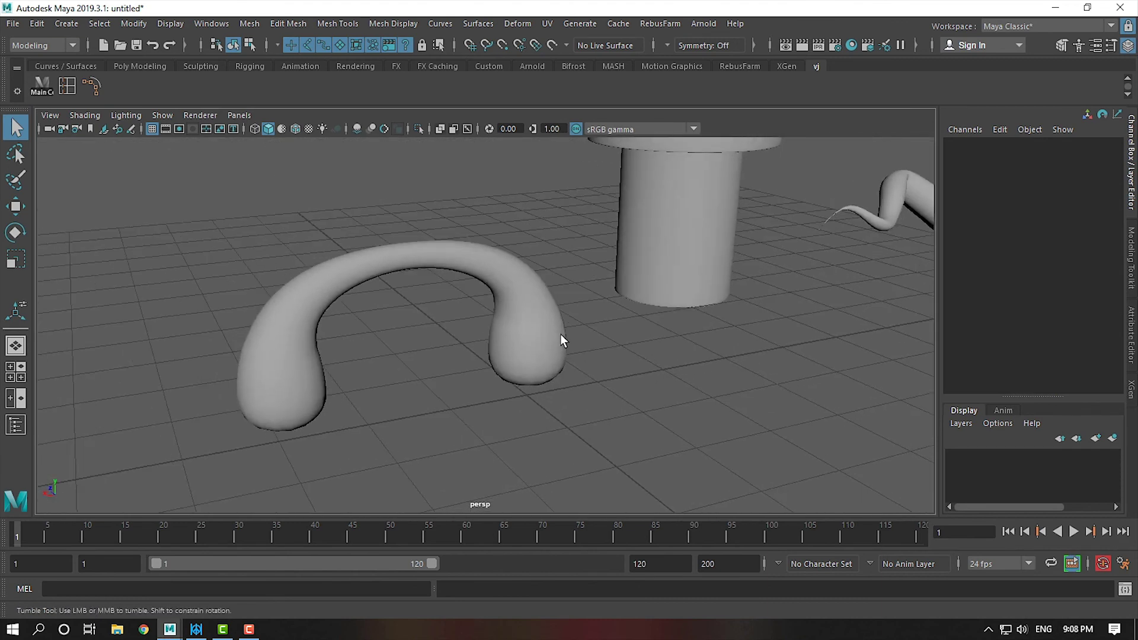
{"action": "left_click", "coordinate": [542, 329]}
{"action": "key", "text": "1"}
{"action": "mouse_move", "coordinate": [542, 329]}
{"action": "right_mouse_down", "text": "alt"}
{"action": "mouse_move", "coordinate": [660, 420]}
{"action": "mouse_move", "coordinate": [580, 301]}
{"action": "right_mouse_up", "text": "alt"}
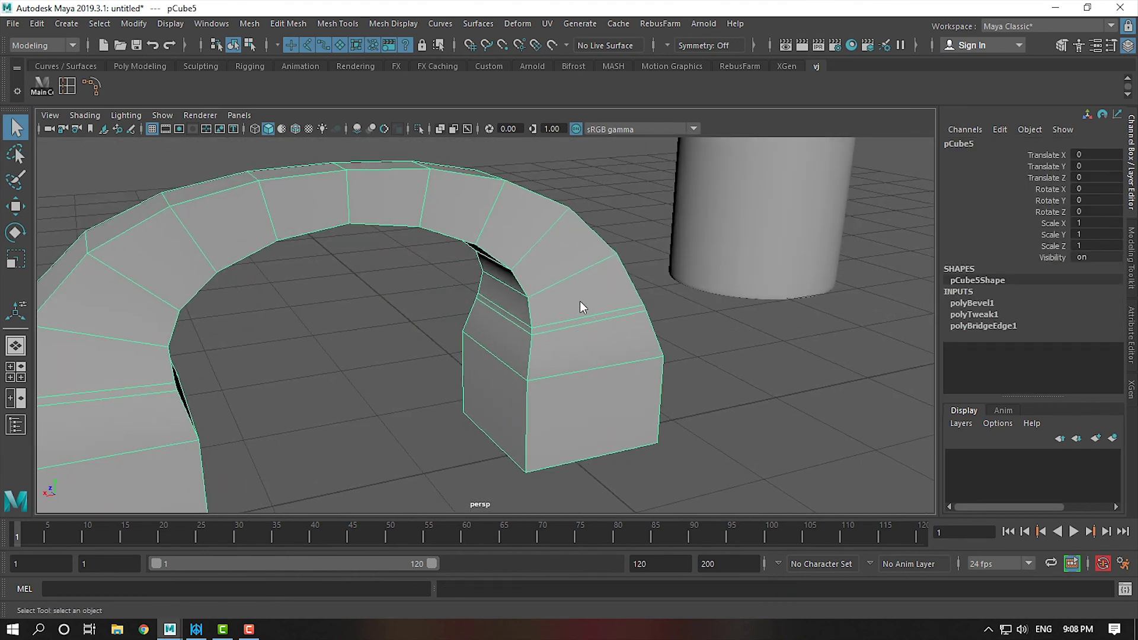
Step: Scale the bevel edge loops above the right and left feet inward
{"action": "key", "text": "F10"}
{"action": "left_click", "coordinate": [579, 316]}
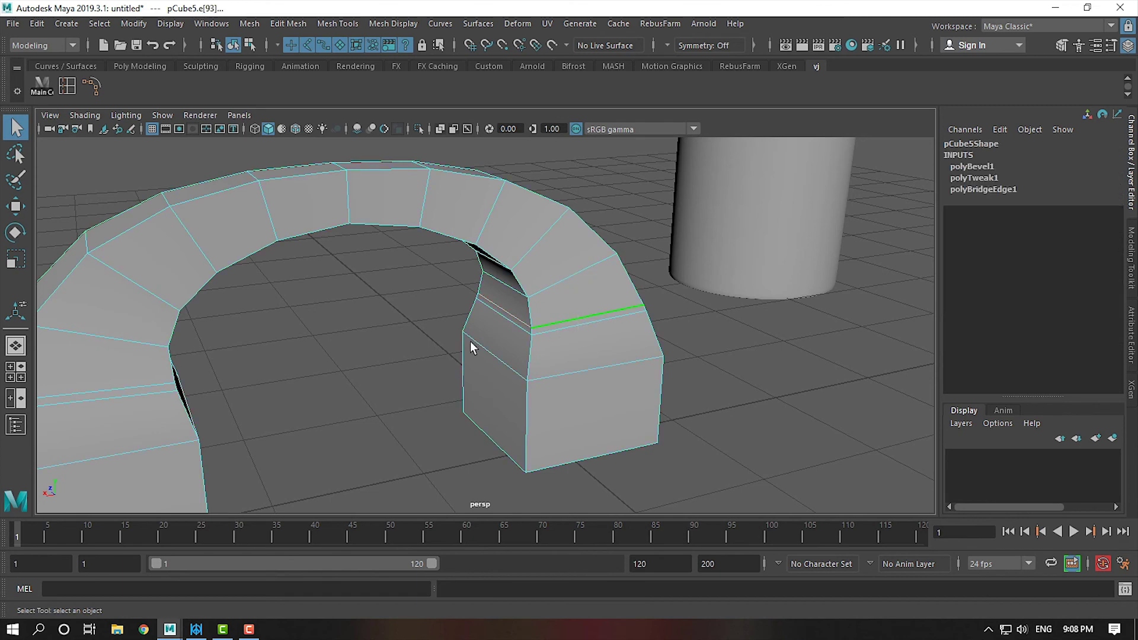
{"action": "mouse_move", "coordinate": [471, 340]}
{"action": "left_mouse_down", "text": "alt"}
{"action": "mouse_move", "coordinate": [372, 343]}
{"action": "mouse_move", "coordinate": [525, 328]}
{"action": "left_mouse_up", "text": "alt"}
{"action": "left_click", "coordinate": [300, 338], "text": "shift"}
{"action": "key", "text": "r"}
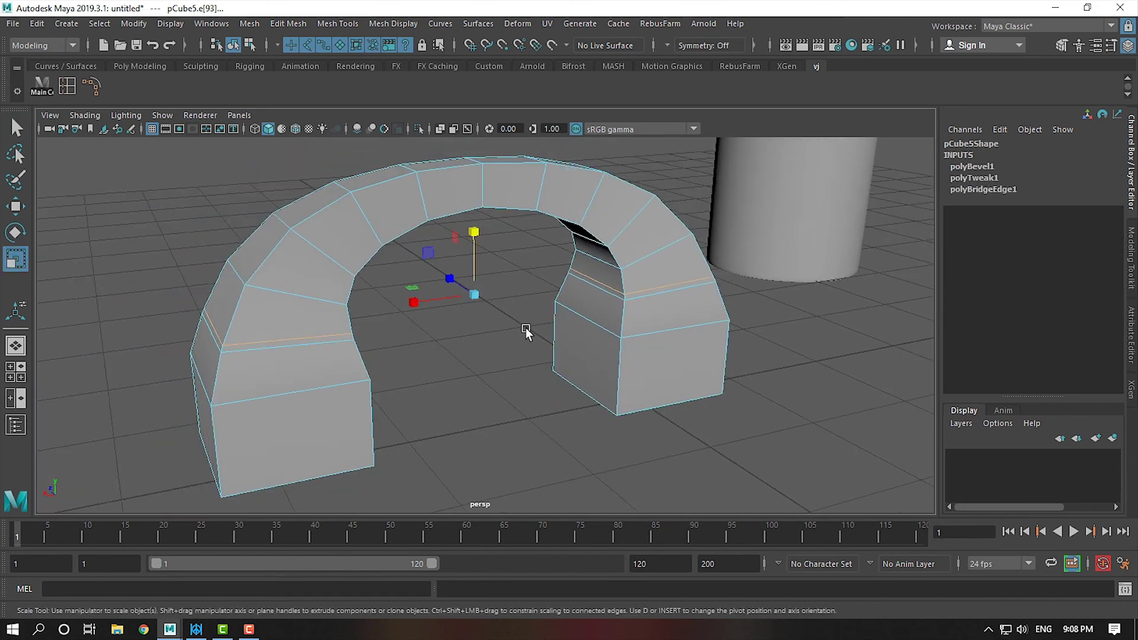
{"action": "left_click", "coordinate": [622, 302]}
{"action": "left_click", "coordinate": [641, 273]}
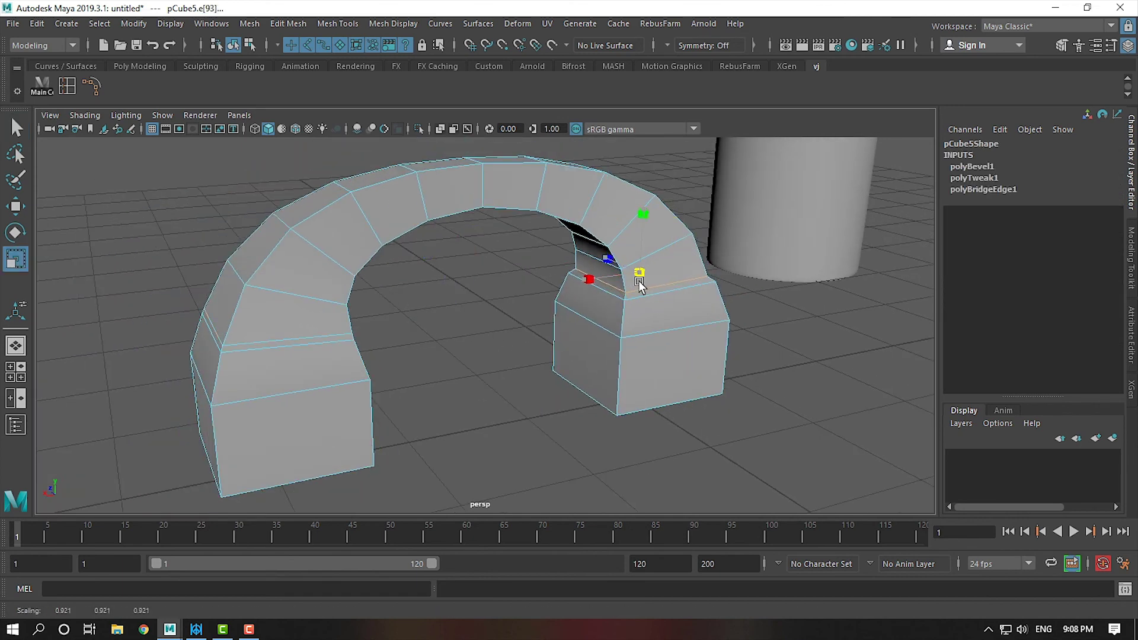
{"action": "left_click", "coordinate": [290, 339]}
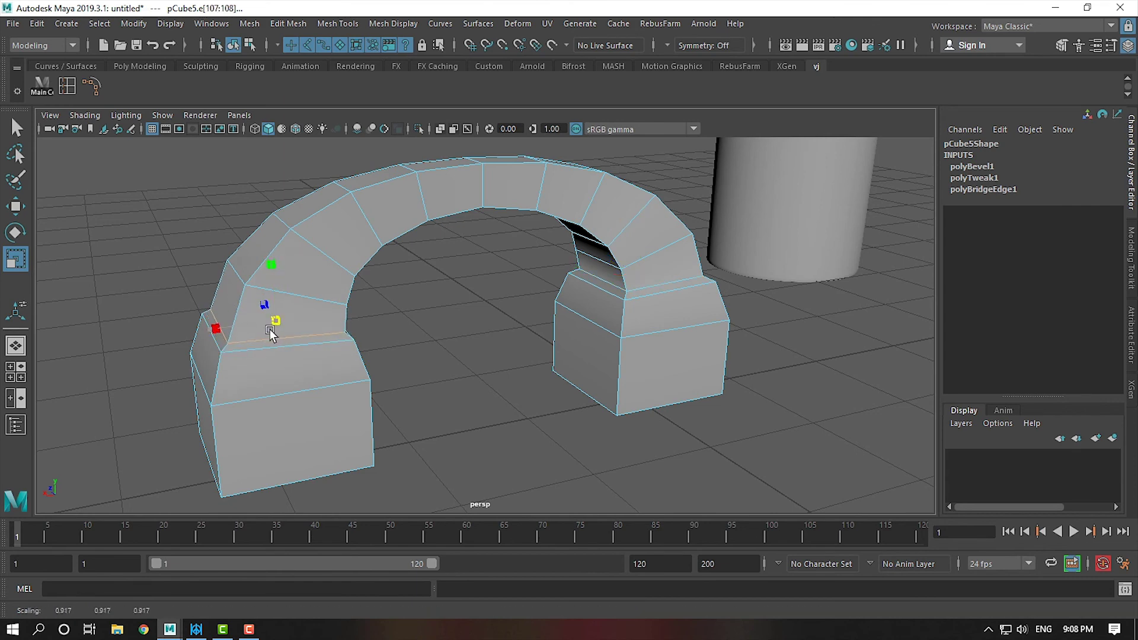
Step: Preview the pinched arch smoothed as a rounded tube and view the scene
{"action": "key", "text": "F8"}
{"action": "key", "text": "3"}
{"action": "left_click", "coordinate": [688, 438]}
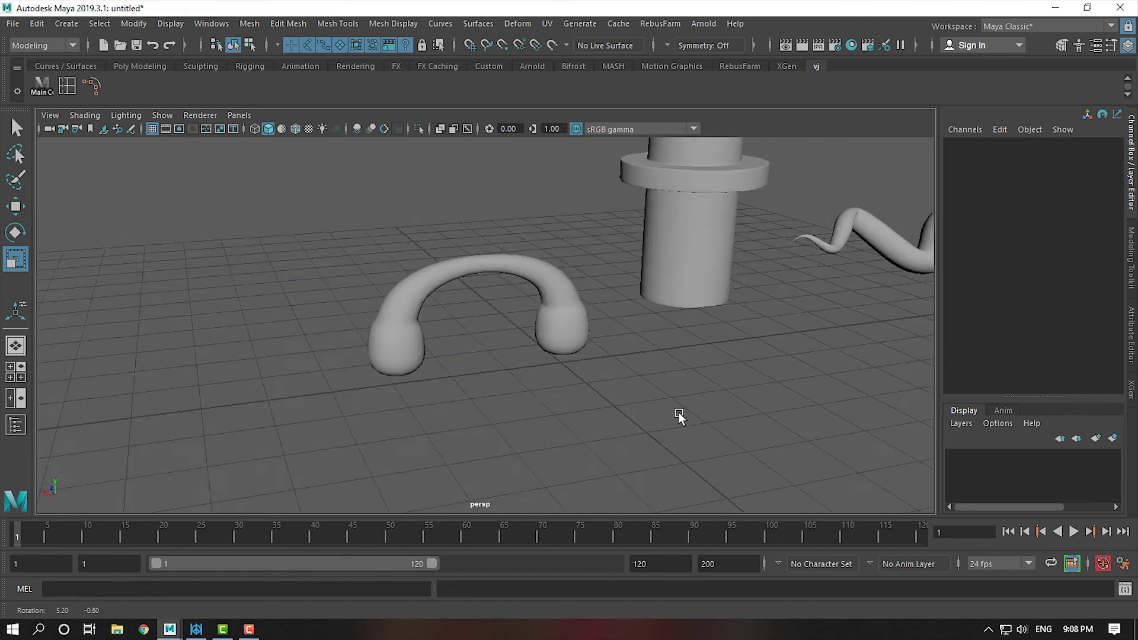
{"action": "mouse_move", "coordinate": [691, 412]}
{"action": "left_mouse_down", "text": "alt"}
{"action": "mouse_move", "coordinate": [274, 414]}
{"action": "mouse_move", "coordinate": [720, 410]}
{"action": "mouse_move", "coordinate": [580, 347]}
{"action": "mouse_move", "coordinate": [482, 409]}
{"action": "mouse_move", "coordinate": [421, 332]}
{"action": "left_mouse_up", "text": "alt"}
Step: Move the smoothed arch away from the column
{"action": "left_click", "coordinate": [421, 332]}
{"action": "key", "text": "w"}
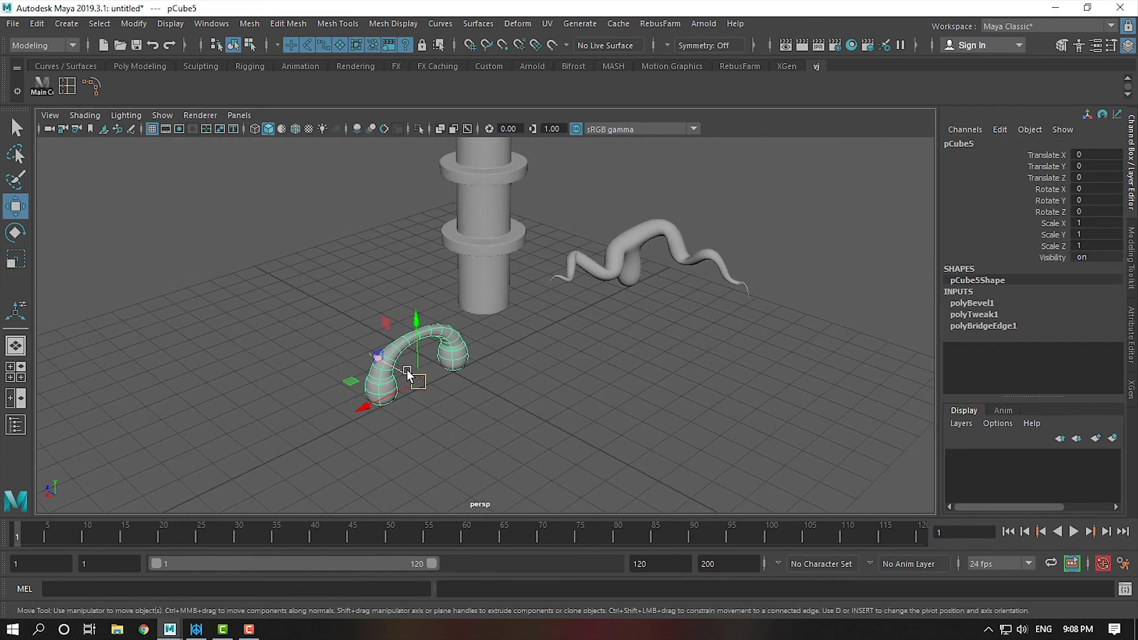
{"action": "left_click_drag", "start_coordinate": [410, 372], "coordinate": [331, 329]}
{"action": "mouse_move", "coordinate": [453, 410]}
{"action": "left_mouse_down", "text": "alt"}
{"action": "mouse_move", "coordinate": [481, 360]}
{"action": "mouse_move", "coordinate": [455, 358]}
{"action": "mouse_move", "coordinate": [506, 376]}
{"action": "mouse_move", "coordinate": [507, 399]}
{"action": "left_mouse_up", "text": "alt"}
{"action": "right_click_drag", "start_coordinate": [507, 400], "coordinate": [503, 390], "text": "alt"}
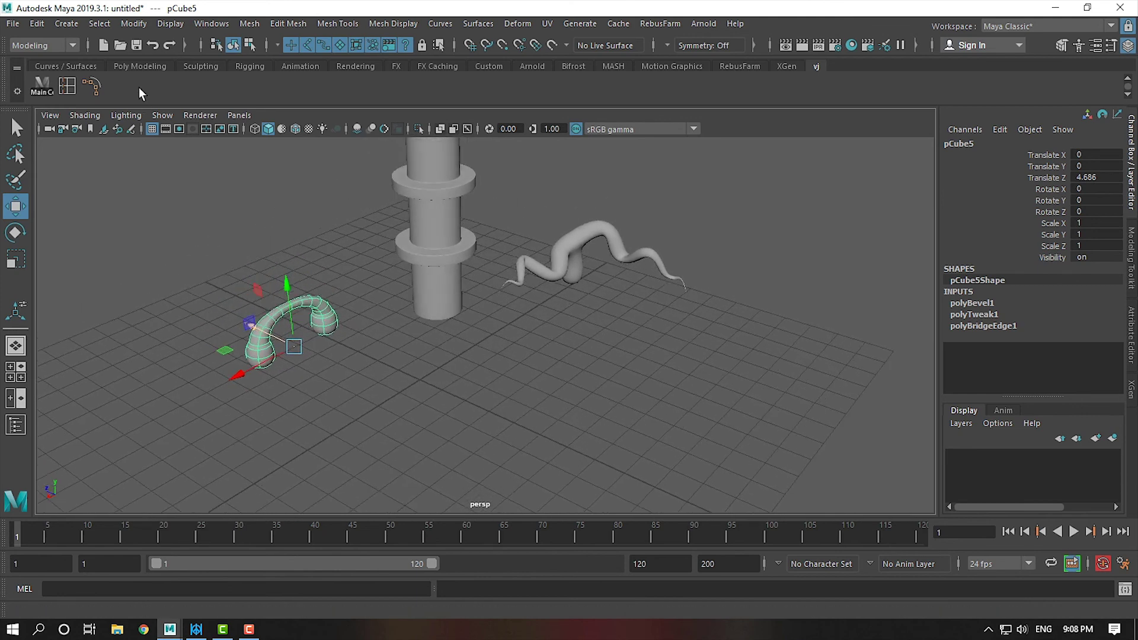
Step: Add a polygon cylinder with Round Cap off, 0 cap subdivisions and 12 axis subdivisions
{"action": "left_click", "coordinate": [67, 23]}
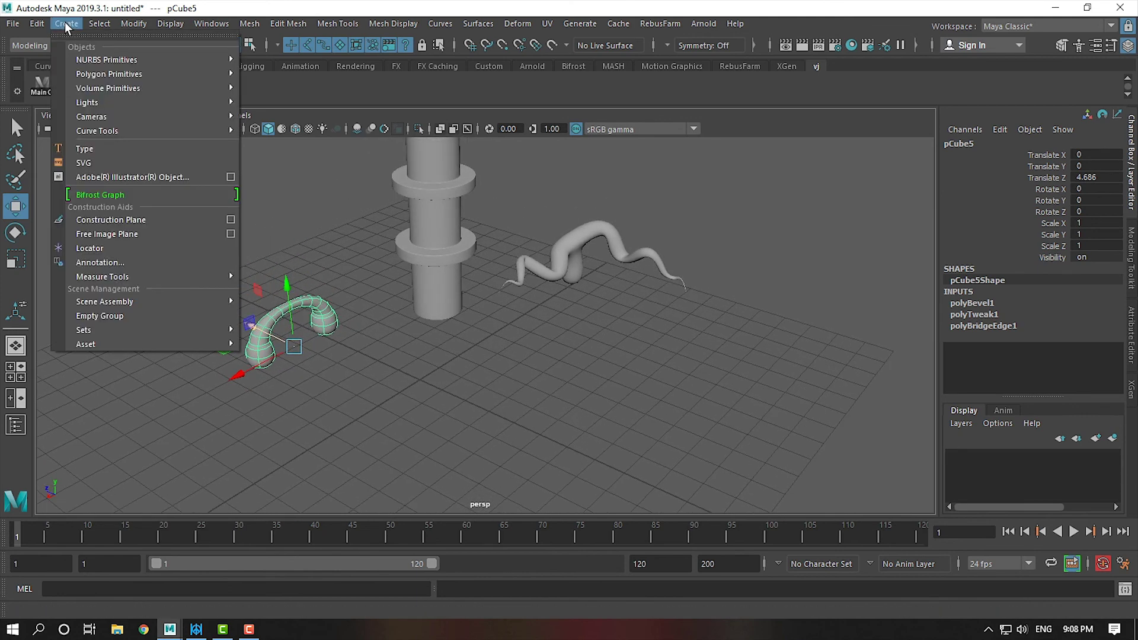
{"action": "left_click", "coordinate": [305, 114]}
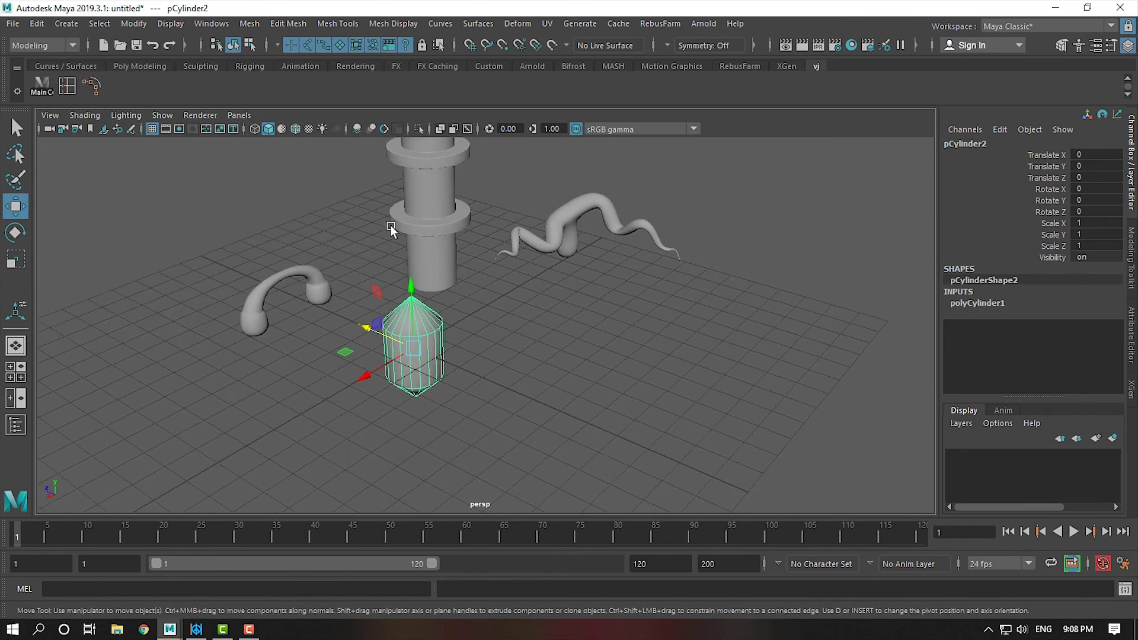
{"action": "scroll", "coordinate": [390, 225], "scroll_direction": "up", "scroll_amount": 3}
{"action": "left_click", "coordinate": [984, 306]}
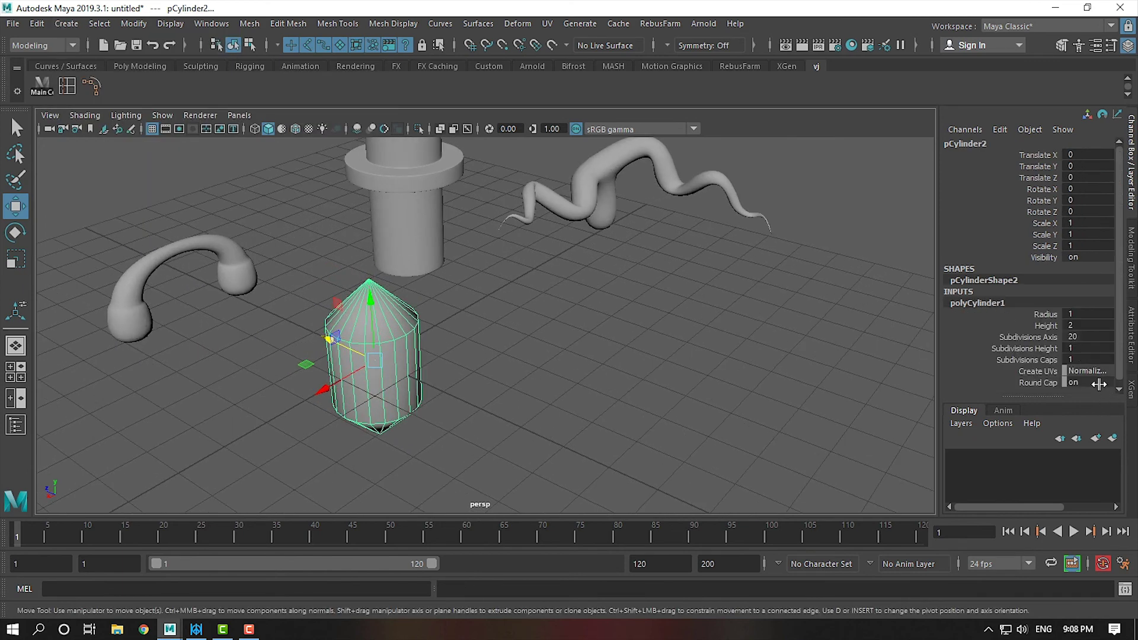
{"action": "key", "text": "Return"}
{"action": "left_click", "coordinate": [1097, 359]}
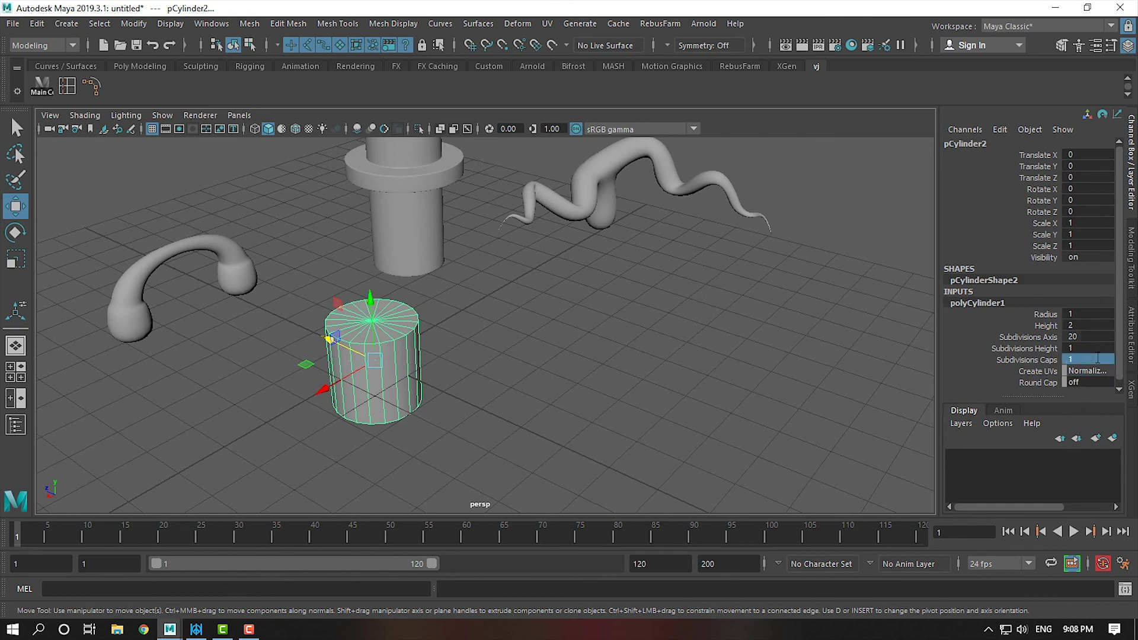
{"action": "type", "text": "0"}
{"action": "key", "text": "Return"}
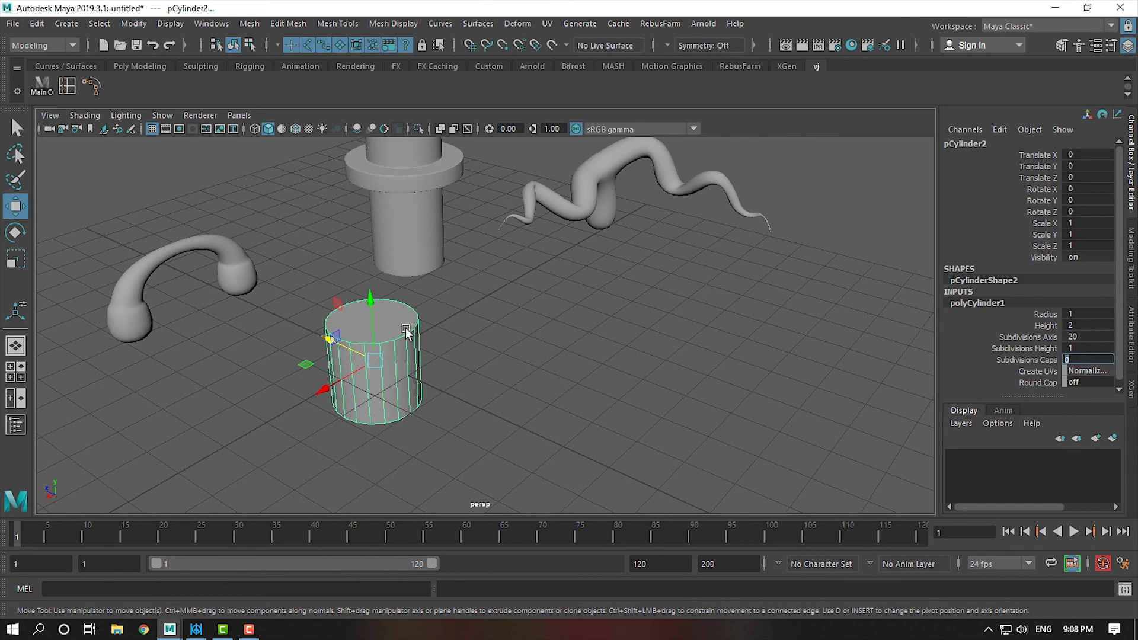
{"action": "scroll", "coordinate": [406, 332], "scroll_direction": "down", "scroll_amount": 2}
{"action": "left_click", "coordinate": [1097, 336]}
{"action": "type", "text": "12"}
{"action": "key", "text": "Return"}
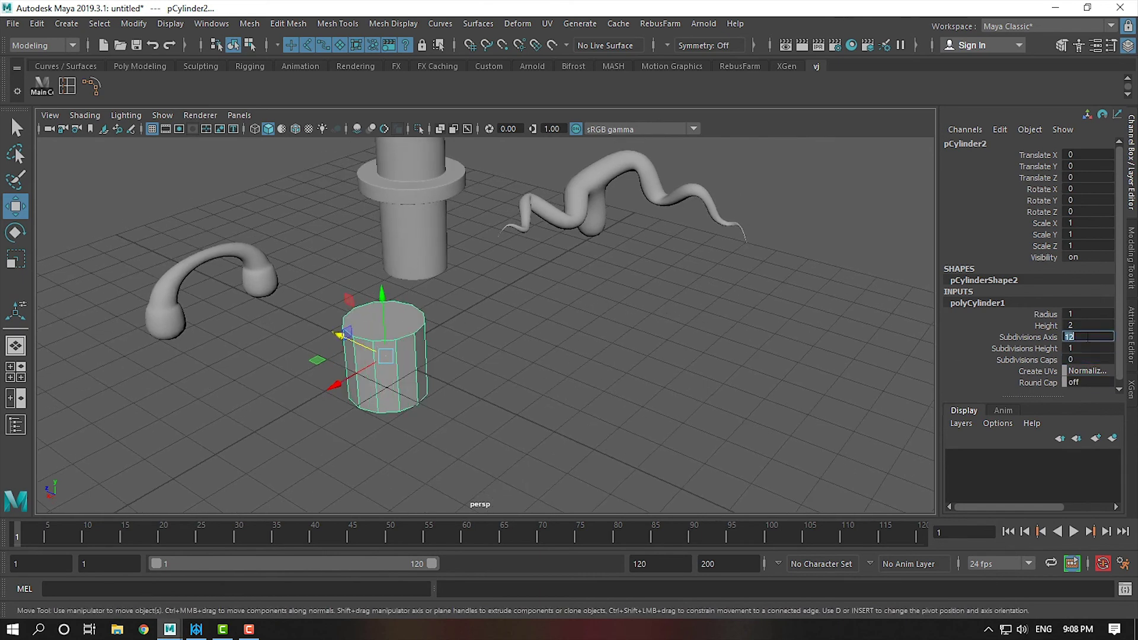
{"action": "scroll", "coordinate": [409, 361], "scroll_direction": "up", "scroll_amount": 1}
Step: Lay the cylinder on its side with Rotate Z 90 and stretch it to Scale Y 6.374
{"action": "key", "text": "e"}
{"action": "mouse_move", "coordinate": [411, 371]}
{"action": "left_mouse_down", "text": "alt"}
{"action": "mouse_move", "coordinate": [395, 304]}
{"action": "mouse_move", "coordinate": [426, 278]}
{"action": "left_mouse_up", "text": "alt"}
{"action": "left_click", "coordinate": [1089, 212]}
{"action": "type", "text": "90"}
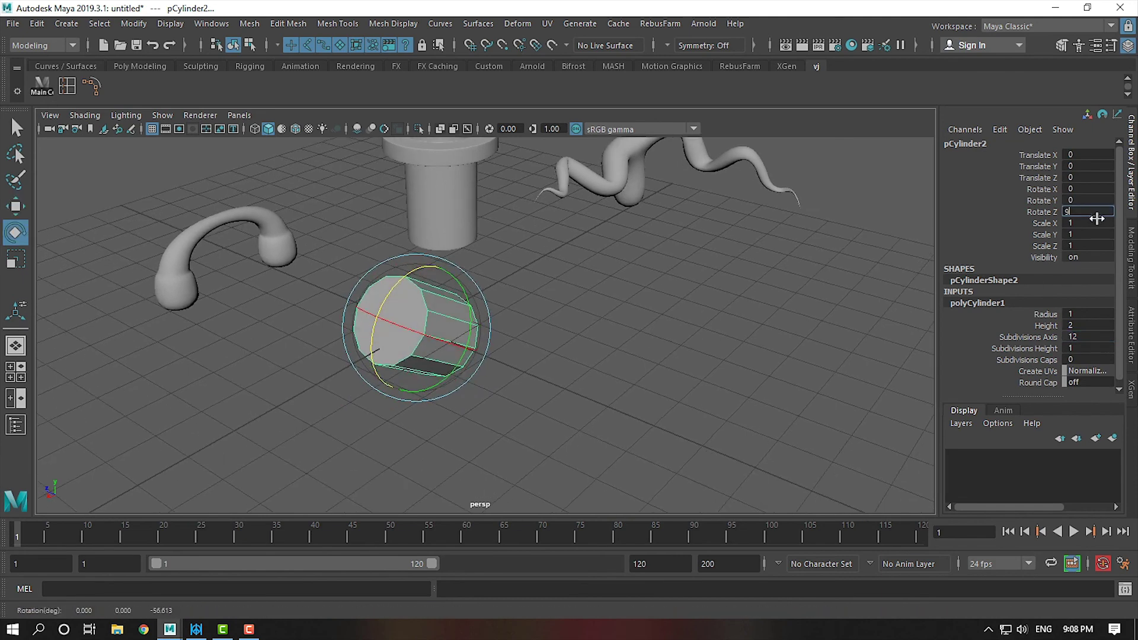
{"action": "key", "text": "Return"}
{"action": "left_click_drag", "start_coordinate": [493, 335], "coordinate": [493, 371], "text": "alt"}
{"action": "scroll", "coordinate": [470, 311], "scroll_direction": "down", "scroll_amount": 2}
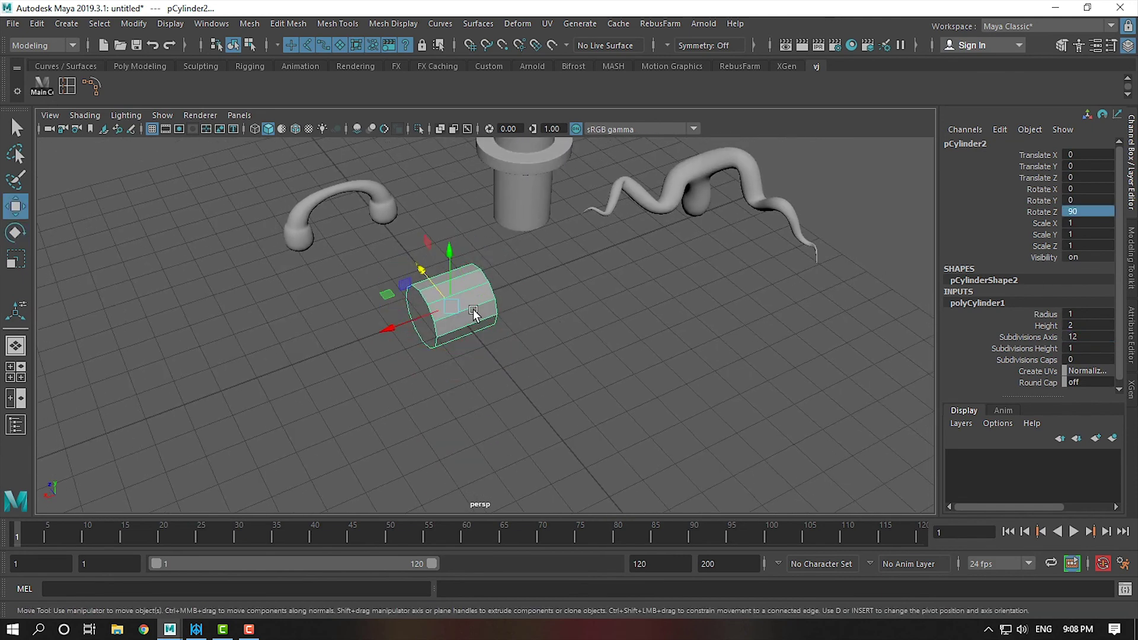
{"action": "key", "text": "r"}
{"action": "mouse_move", "coordinate": [507, 282]}
{"action": "left_mouse_down"}
{"action": "mouse_move", "coordinate": [704, 248]}
{"action": "mouse_move", "coordinate": [508, 309]}
{"action": "mouse_move", "coordinate": [500, 300]}
{"action": "mouse_move", "coordinate": [499, 362]}
{"action": "mouse_move", "coordinate": [463, 319]}
{"action": "mouse_move", "coordinate": [491, 339]}
{"action": "mouse_move", "coordinate": [417, 336]}
{"action": "left_mouse_up"}
Step: Duplicate the cylinder and turn the copy to Rotate X 90, perpendicular to the first
{"action": "key", "text": "w"}
{"action": "key", "text": "ctrl+d"}
{"action": "key", "text": "e"}
{"action": "left_click", "coordinate": [1106, 188]}
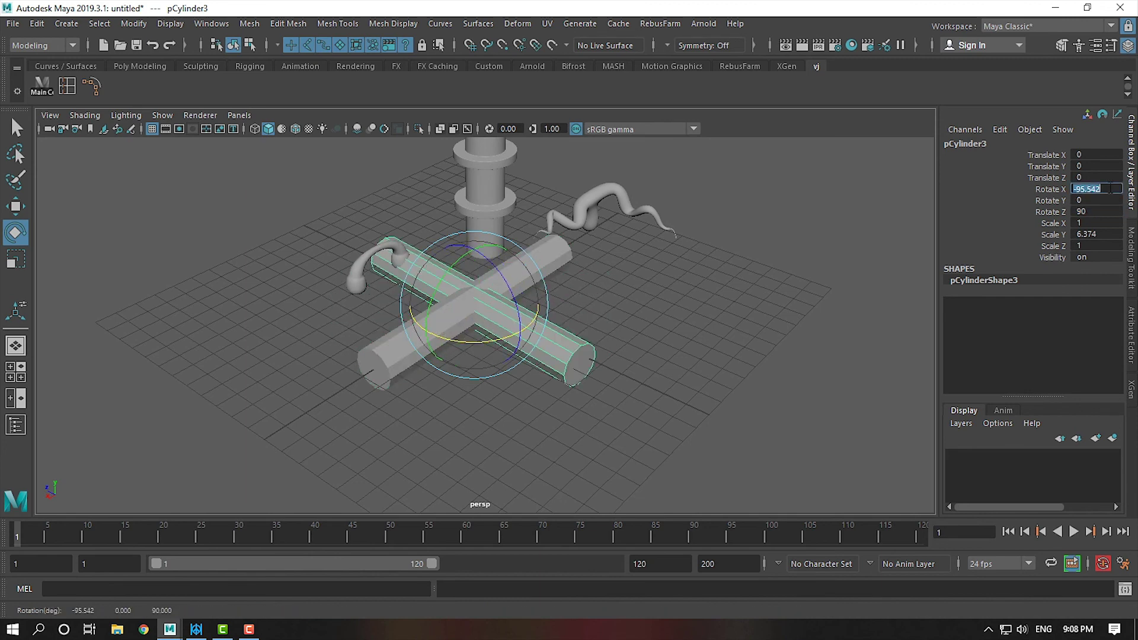
{"action": "key", "text": "Return"}
{"action": "mouse_move", "coordinate": [545, 314]}
{"action": "left_mouse_down", "text": "alt"}
{"action": "mouse_move", "coordinate": [531, 319]}
{"action": "mouse_move", "coordinate": [529, 345]}
{"action": "left_mouse_up", "text": "alt"}
Step: Slide the second cylinder away to Translate X 8.904 so the two sit apart
{"action": "key", "text": "w"}
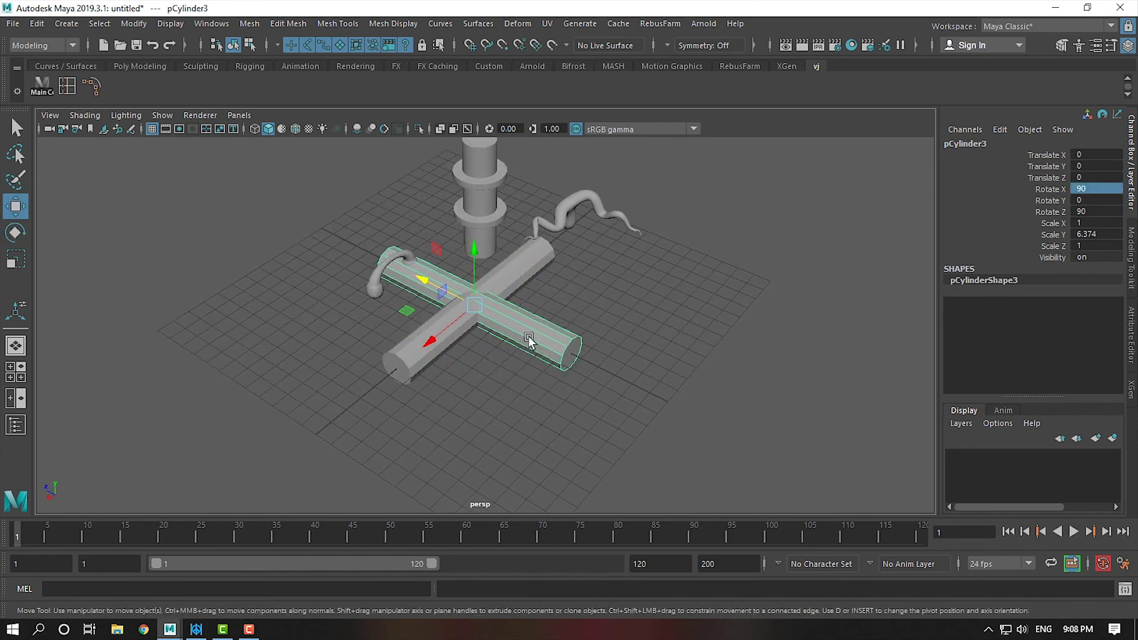
{"action": "mouse_move", "coordinate": [431, 293]}
{"action": "left_mouse_down"}
{"action": "mouse_move", "coordinate": [474, 519]}
{"action": "mouse_move", "coordinate": [524, 371]}
{"action": "left_mouse_up"}
{"action": "scroll", "coordinate": [524, 372], "scroll_direction": "up", "scroll_amount": 3}
{"action": "scroll", "coordinate": [517, 425], "scroll_direction": "up", "scroll_amount": 3}
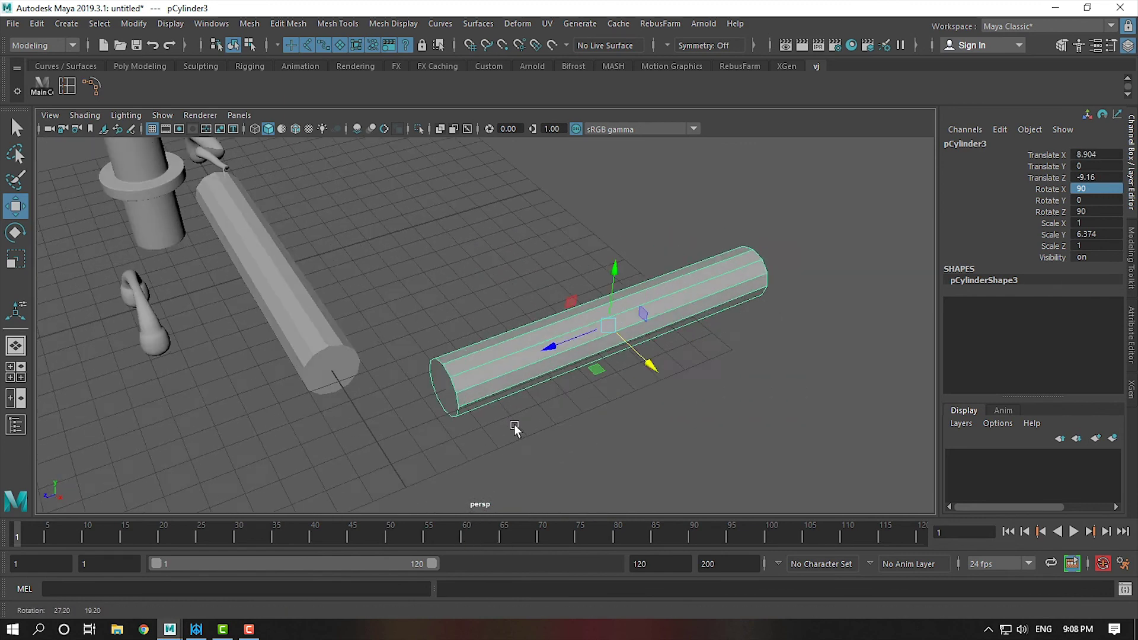
{"action": "left_click_drag", "start_coordinate": [515, 412], "coordinate": [483, 433], "text": "alt"}
{"action": "left_click", "coordinate": [348, 416]}
{"action": "mouse_move", "coordinate": [348, 416]}
{"action": "left_mouse_down", "text": "alt"}
{"action": "mouse_move", "coordinate": [624, 413]}
{"action": "mouse_move", "coordinate": [414, 403]}
{"action": "mouse_move", "coordinate": [766, 269]}
{"action": "left_mouse_up", "text": "alt"}
{"action": "left_click_drag", "start_coordinate": [648, 329], "coordinate": [581, 428], "text": "alt"}
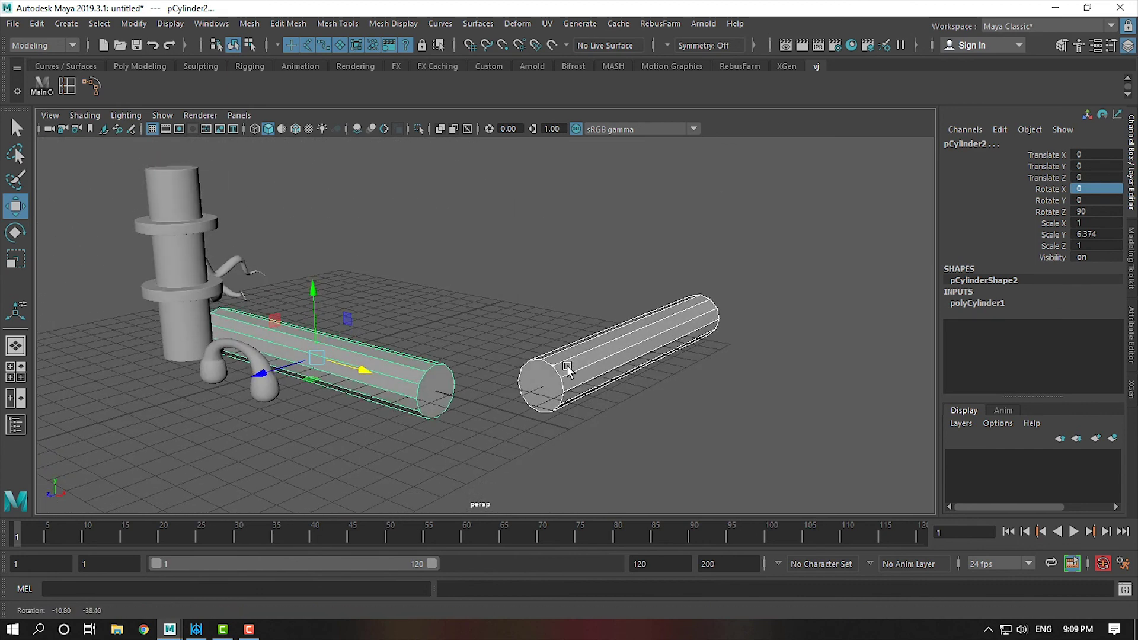
{"action": "left_click_drag", "start_coordinate": [588, 421], "coordinate": [461, 333], "text": "alt"}
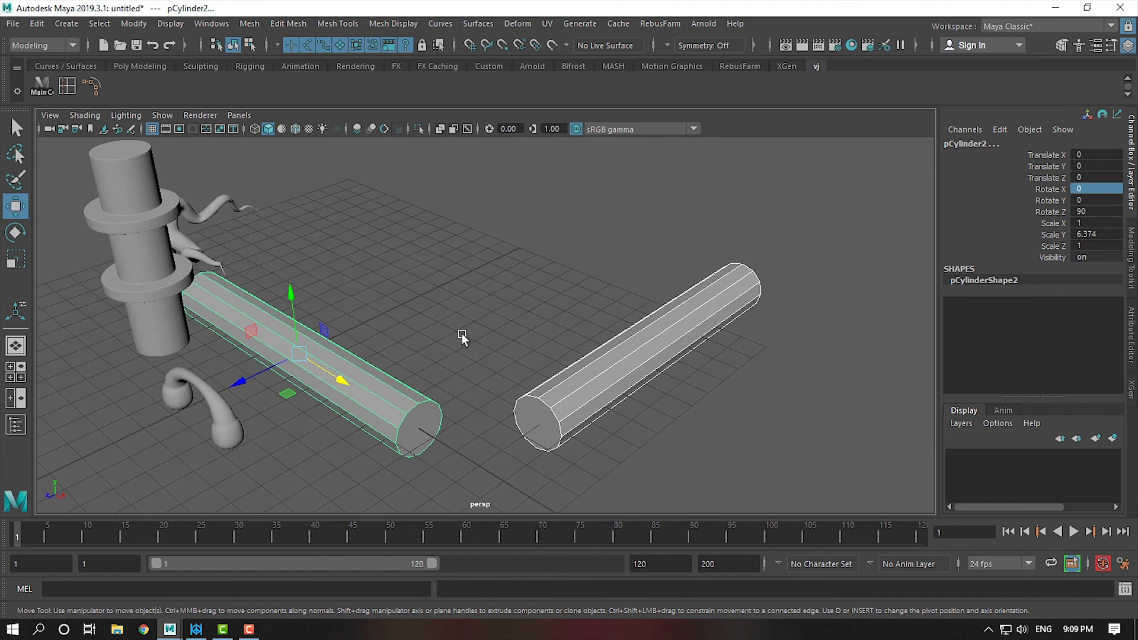
Step: Select both the first and the right-hand cylinder
{"action": "left_click", "coordinate": [461, 333]}
{"action": "left_click", "coordinate": [372, 400]}
{"action": "left_click", "coordinate": [598, 377]}
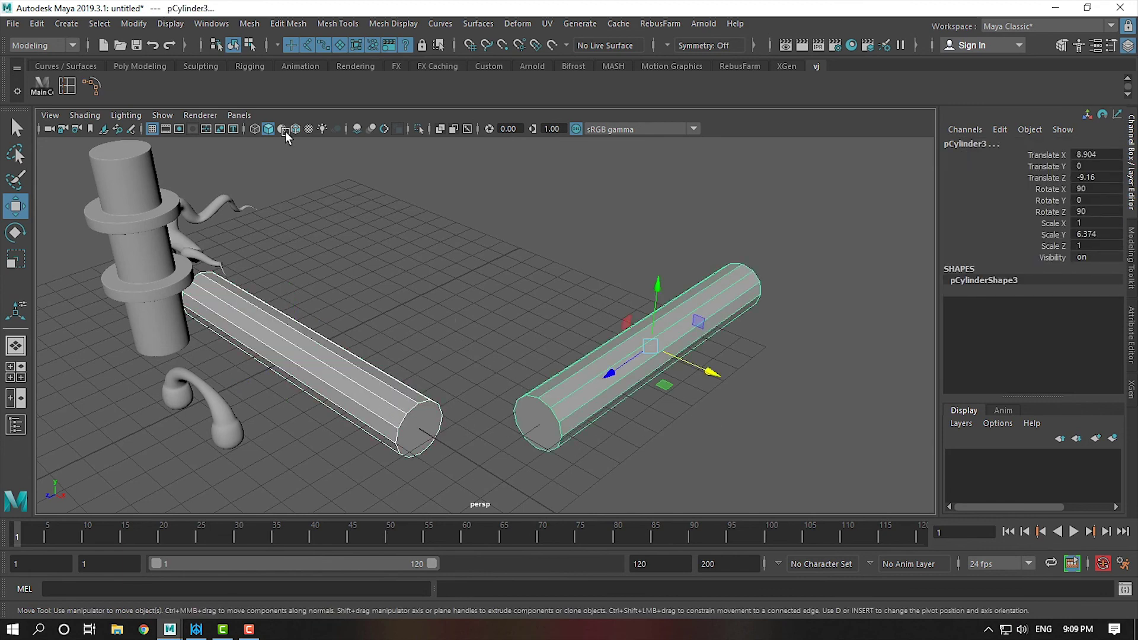
{"action": "left_click", "coordinate": [252, 24]}
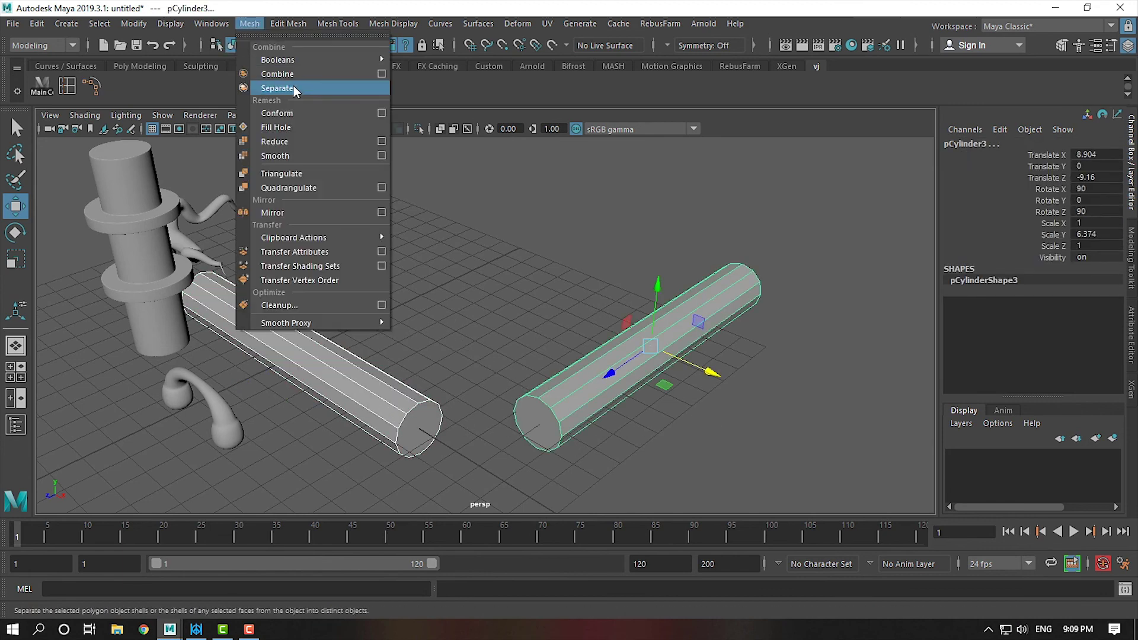
Step: Combine the cylinders into one mesh, delete its history, and select both facing end faces
{"action": "left_click", "coordinate": [294, 75]}
{"action": "mouse_move", "coordinate": [438, 242]}
{"action": "right_mouse_down", "text": "alt"}
{"action": "mouse_move", "coordinate": [546, 256]}
{"action": "mouse_move", "coordinate": [582, 363]}
{"action": "mouse_move", "coordinate": [546, 272]}
{"action": "right_mouse_up", "text": "alt"}
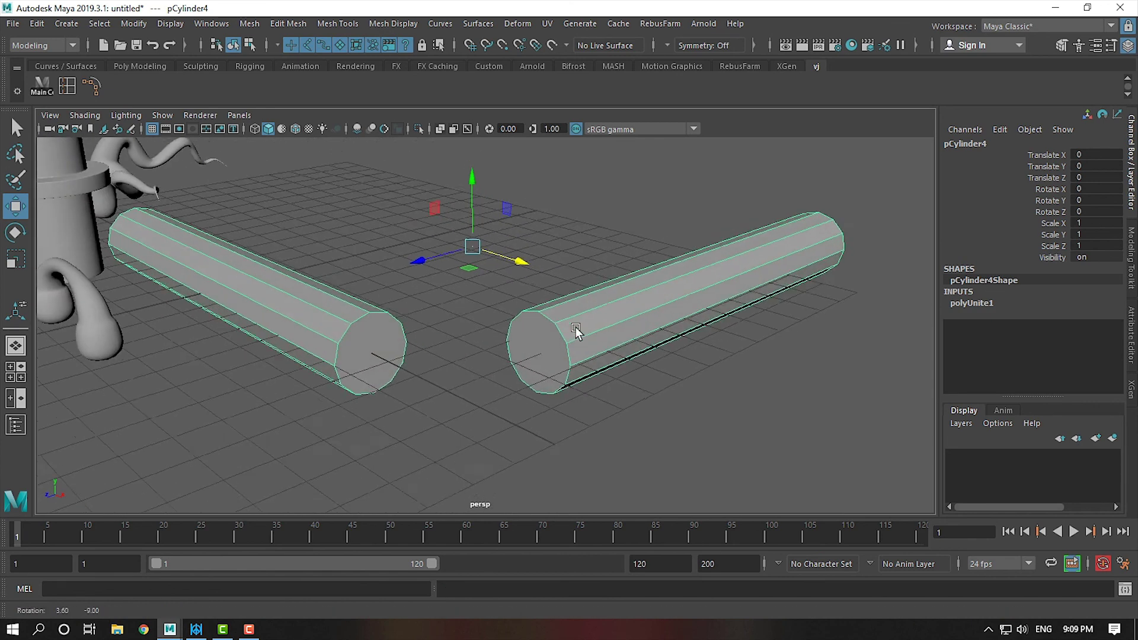
{"action": "key", "text": "alt+shift+d"}
{"action": "left_click", "coordinate": [550, 357]}
{"action": "left_click", "coordinate": [389, 357], "text": "shift"}
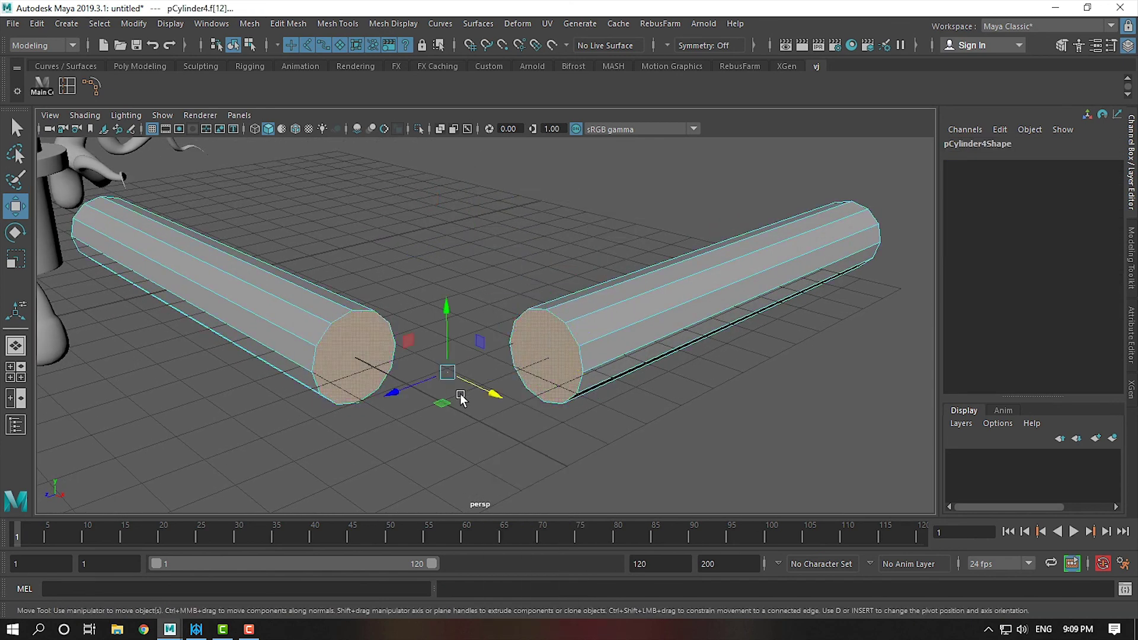
{"action": "left_click_drag", "start_coordinate": [459, 390], "coordinate": [546, 418], "text": "alt"}
Step: Bridge the two end faces with 5 divisions and a Blend curve type
{"action": "left_click", "coordinate": [288, 23]}
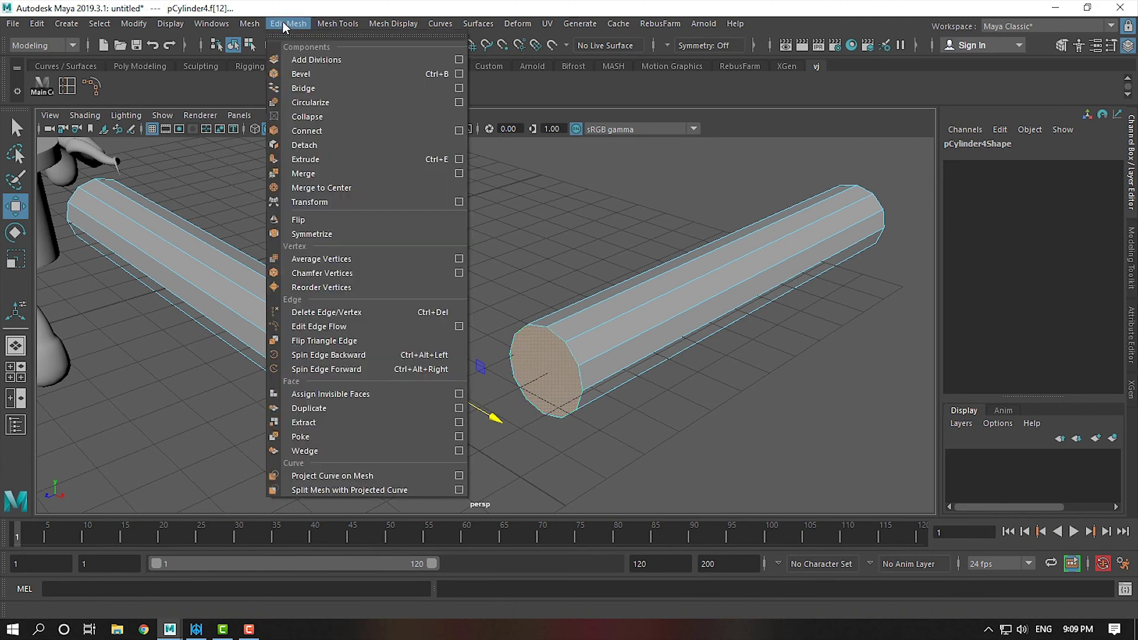
{"action": "left_click", "coordinate": [326, 89]}
{"action": "left_click", "coordinate": [761, 209]}
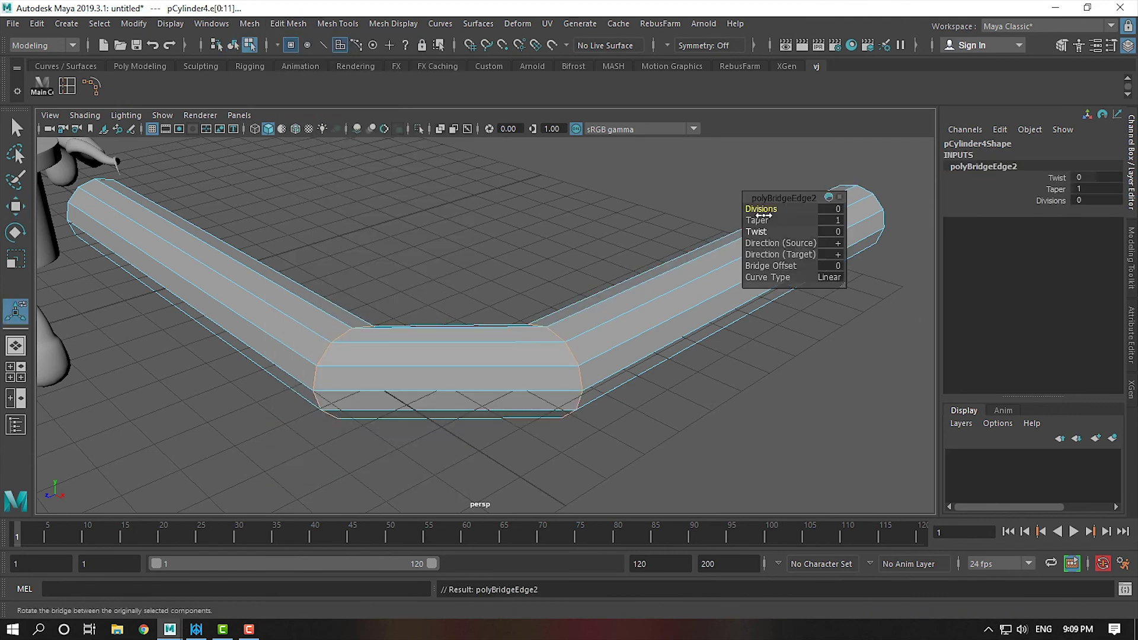
{"action": "type", "text": "5"}
{"action": "key", "text": "Return"}
{"action": "left_click_drag", "start_coordinate": [749, 330], "coordinate": [772, 350], "text": "alt"}
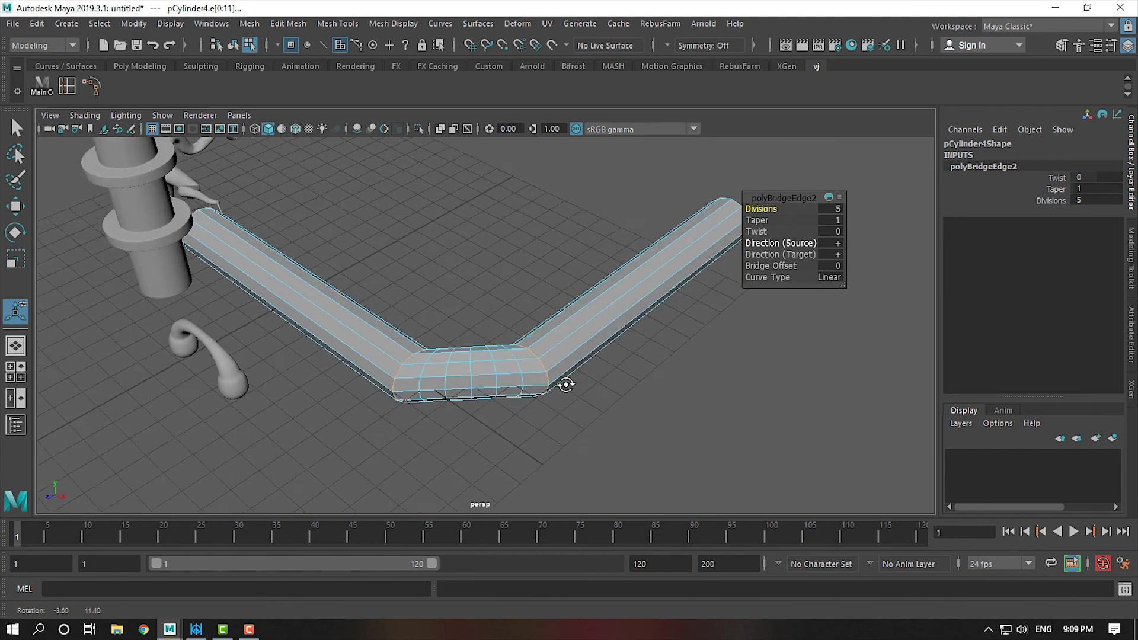
{"action": "left_click", "coordinate": [837, 276]}
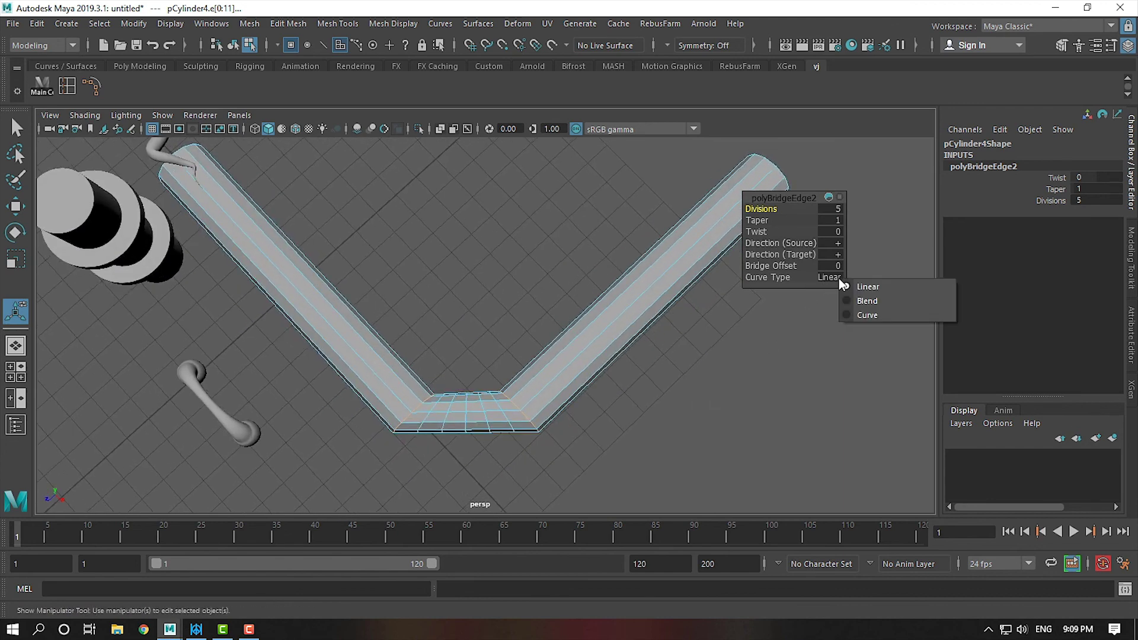
{"action": "left_click", "coordinate": [864, 300]}
{"action": "left_click_drag", "start_coordinate": [761, 427], "coordinate": [474, 406], "text": "alt"}
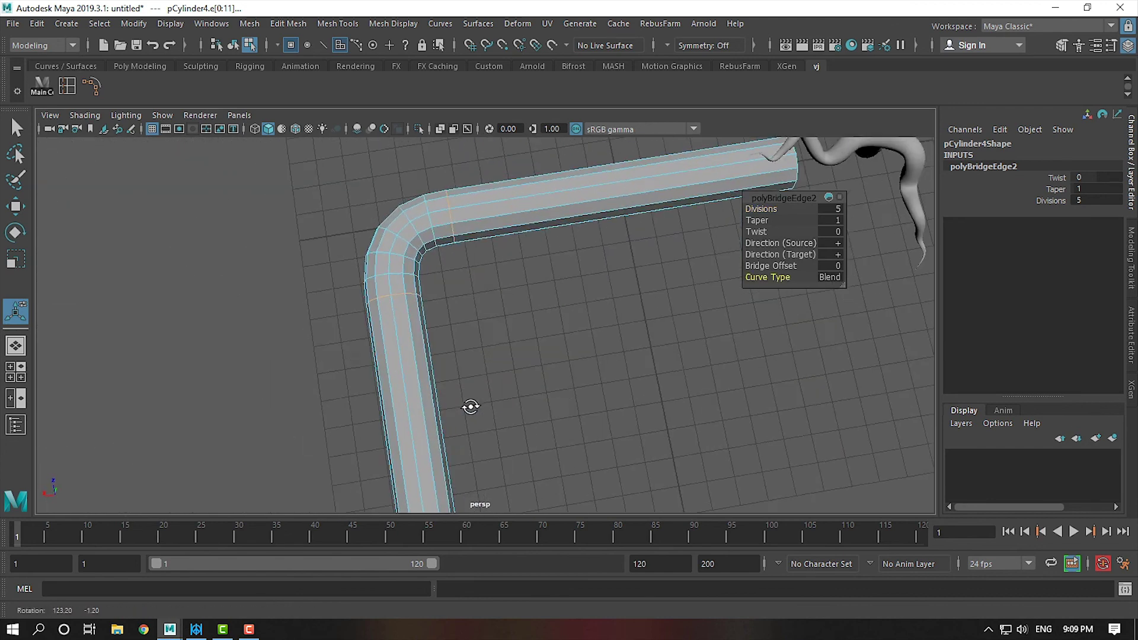
Step: Return to object mode and check the L-shaped pipe in smooth preview, then turn it off
{"action": "key", "text": "F8"}
{"action": "mouse_move", "coordinate": [466, 321]}
{"action": "left_mouse_down", "text": "alt"}
{"action": "mouse_move", "coordinate": [516, 289]}
{"action": "mouse_move", "coordinate": [686, 241]}
{"action": "mouse_move", "coordinate": [456, 267]}
{"action": "left_mouse_up", "text": "alt"}
{"action": "key", "text": "3"}
{"action": "left_click", "coordinate": [552, 327]}
{"action": "left_click_drag", "start_coordinate": [552, 327], "coordinate": [501, 363], "text": "alt"}
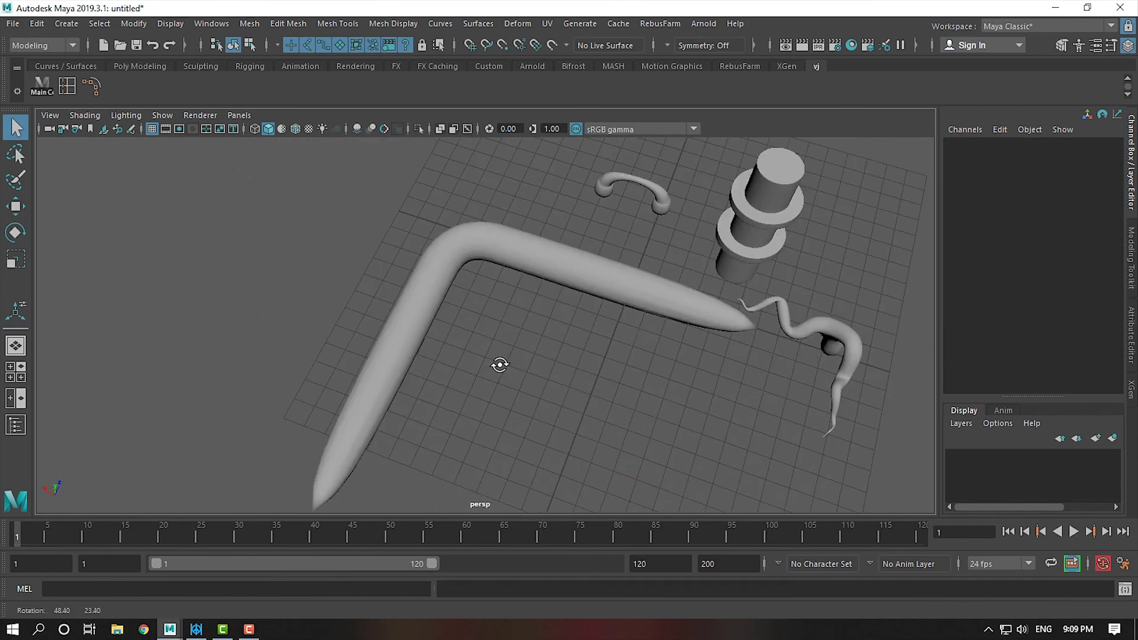
{"action": "left_click", "coordinate": [743, 319]}
{"action": "key", "text": "1"}
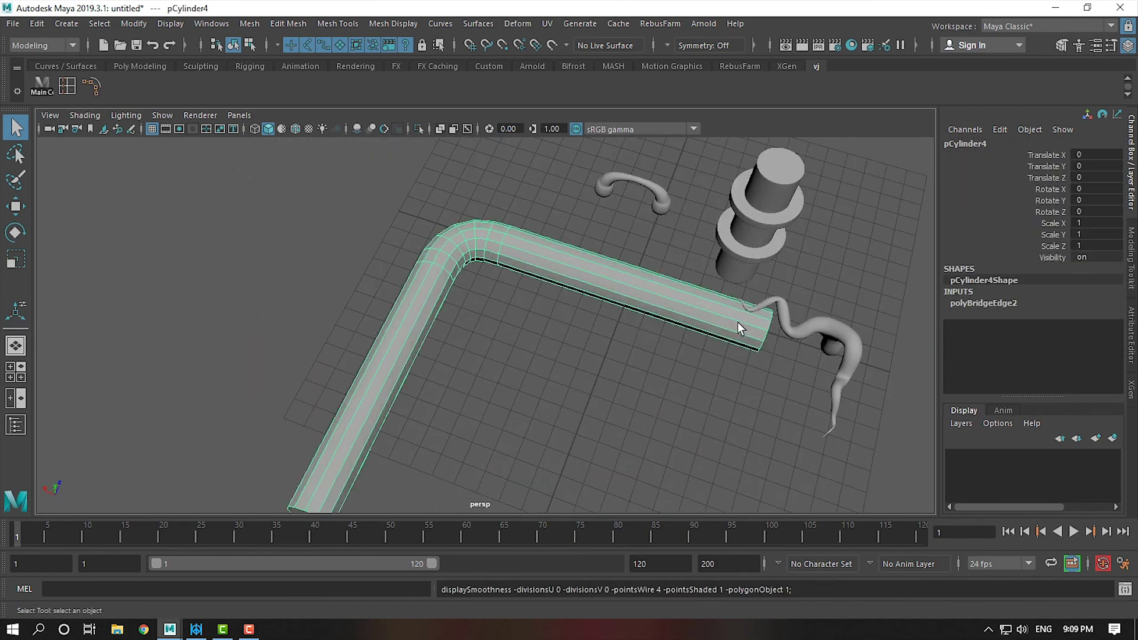
{"action": "mouse_move", "coordinate": [713, 343]}
{"action": "left_mouse_down", "text": "alt"}
{"action": "mouse_move", "coordinate": [714, 290]}
{"action": "mouse_move", "coordinate": [1044, 295]}
{"action": "mouse_move", "coordinate": [739, 338]}
{"action": "mouse_move", "coordinate": [859, 246]}
{"action": "mouse_move", "coordinate": [826, 315]}
{"action": "mouse_move", "coordinate": [584, 382]}
{"action": "mouse_move", "coordinate": [599, 345]}
{"action": "left_mouse_up", "text": "alt"}
{"action": "scroll", "coordinate": [825, 315], "scroll_direction": "up", "scroll_amount": 3}
{"action": "scroll", "coordinate": [584, 382], "scroll_direction": "down", "scroll_amount": 3}
{"action": "key", "text": "w"}
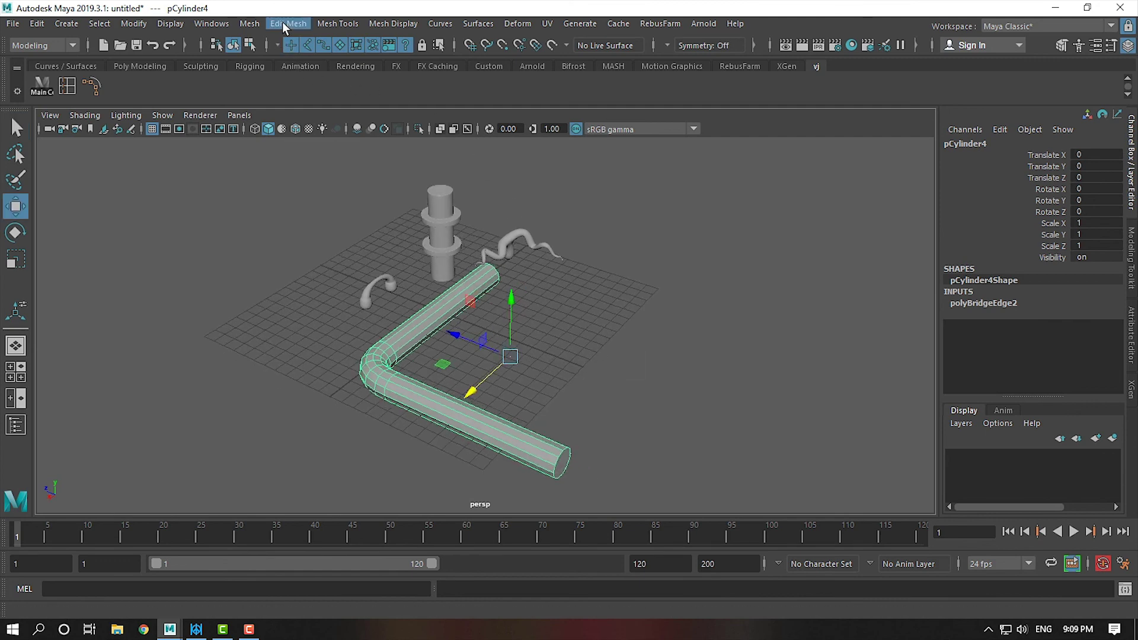
{"action": "left_click", "coordinate": [283, 23]}
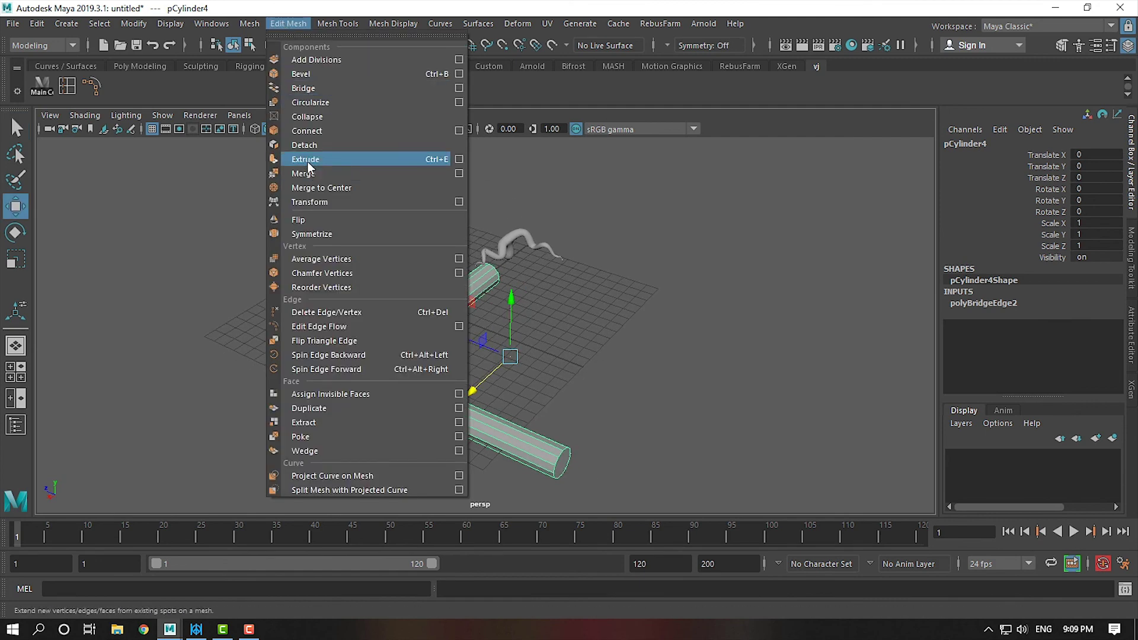
{"action": "left_click", "coordinate": [249, 24]}
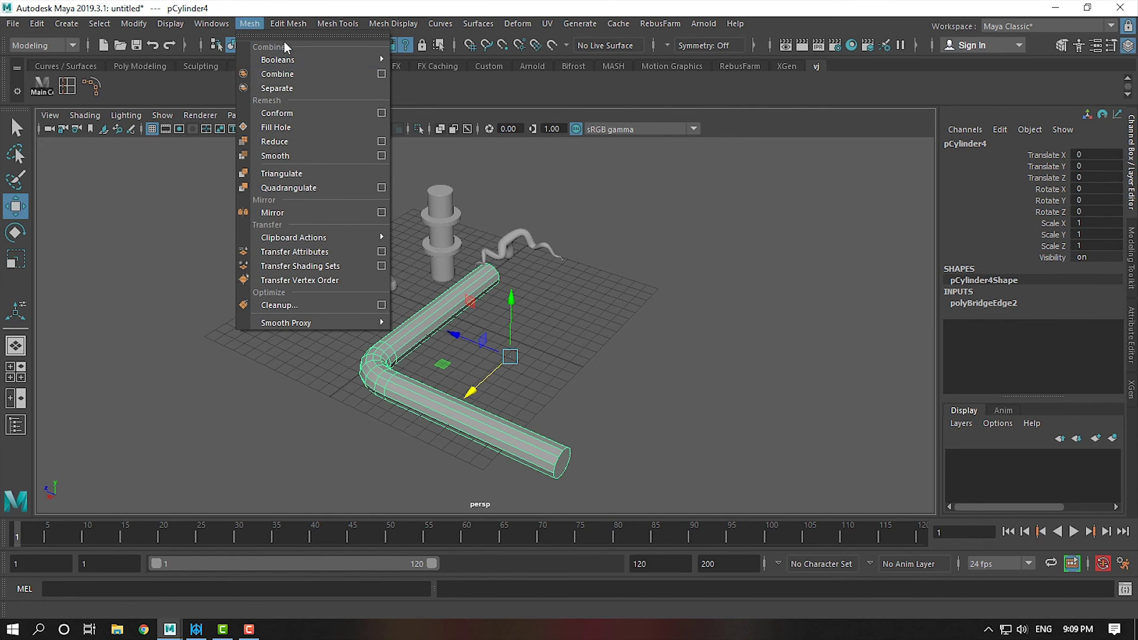
{"action": "left_click", "coordinate": [701, 374]}
{"action": "left_click", "coordinate": [593, 332]}
{"action": "left_click", "coordinate": [481, 289]}
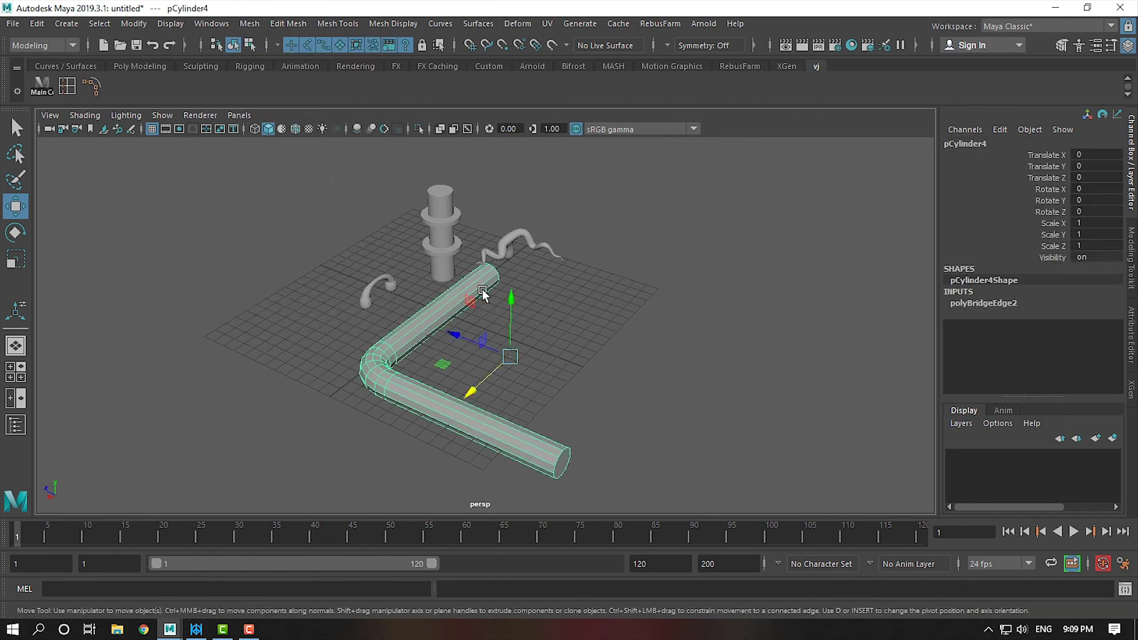
{"action": "left_click", "coordinate": [333, 22]}
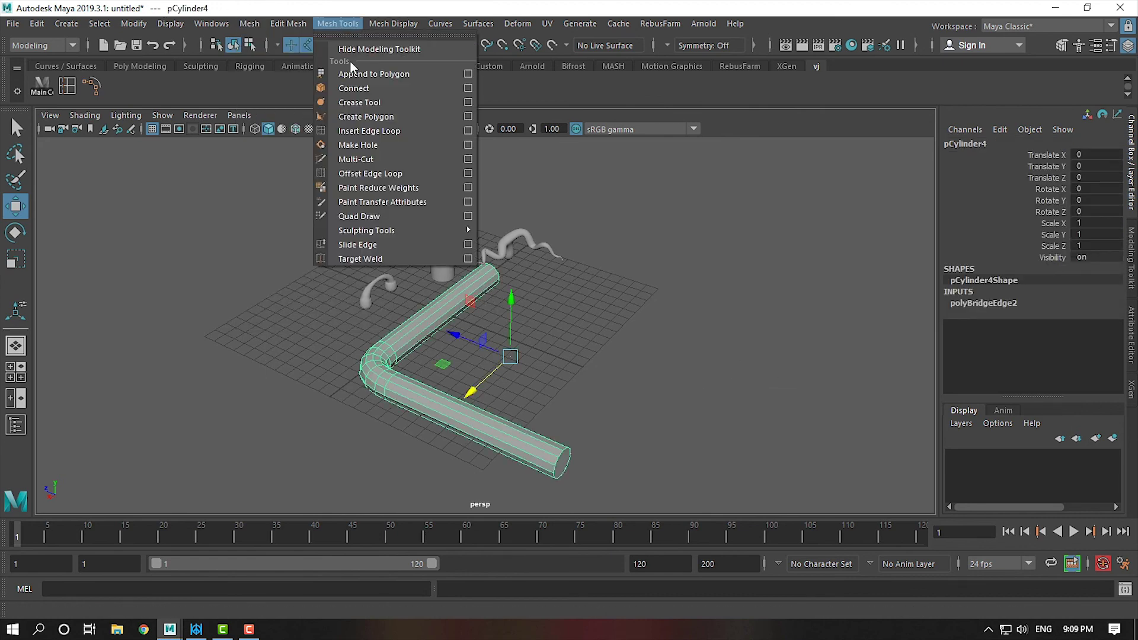
{"action": "left_click", "coordinate": [593, 323]}
{"action": "left_click", "coordinate": [467, 292]}
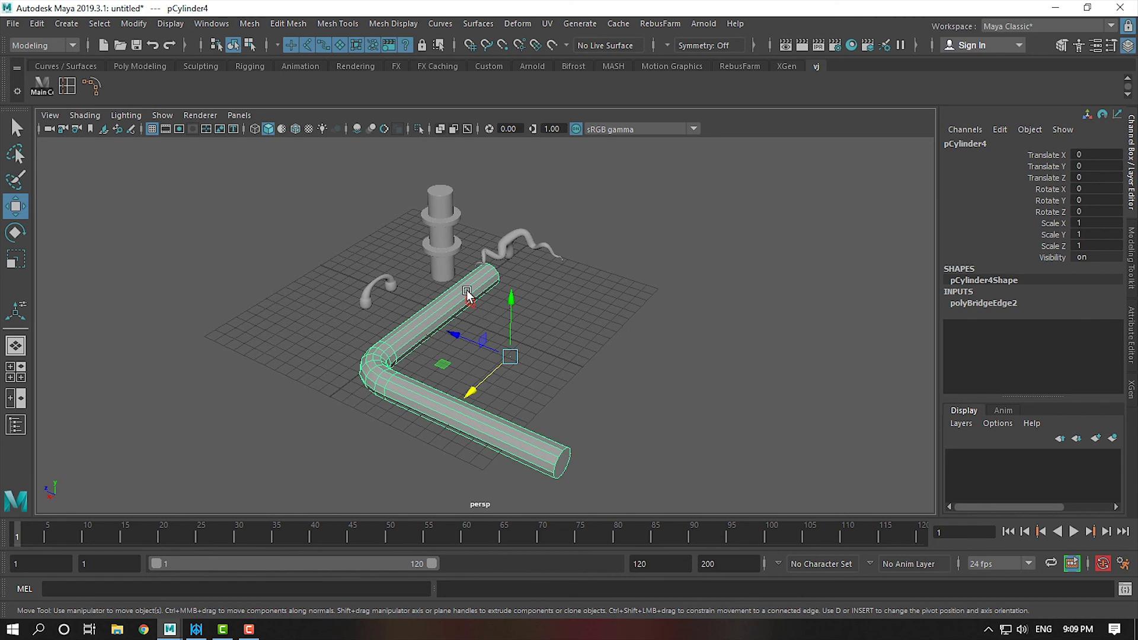
{"action": "left_click", "coordinate": [282, 24]}
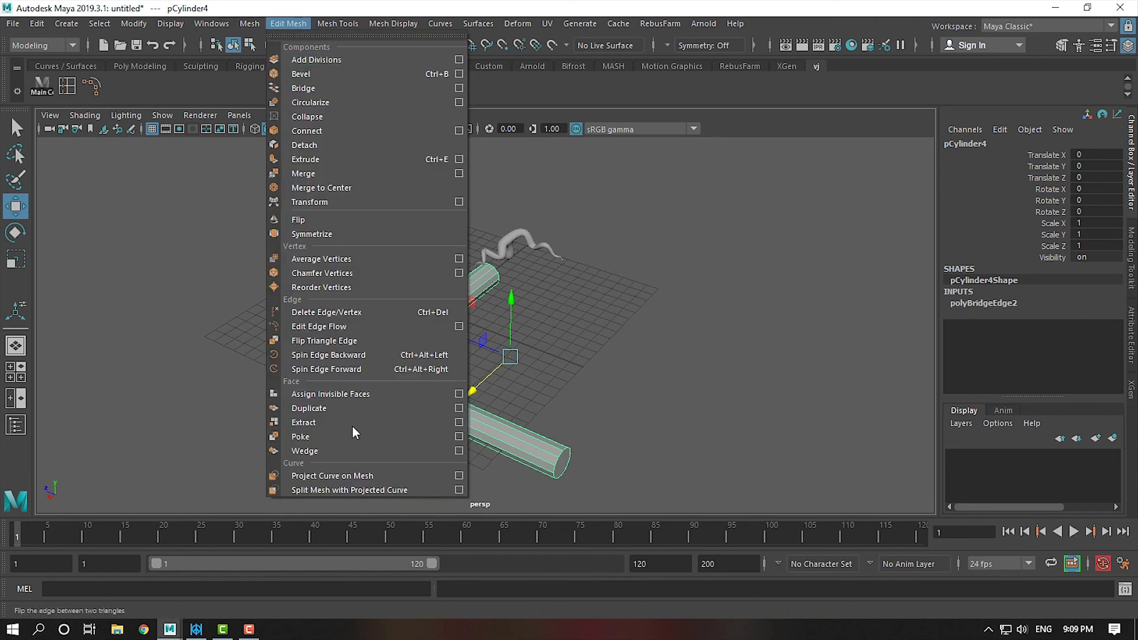
{"action": "left_click", "coordinate": [621, 348]}
{"action": "mouse_move", "coordinate": [621, 347]}
{"action": "left_mouse_down", "text": "alt"}
{"action": "mouse_move", "coordinate": [616, 397]}
{"action": "mouse_move", "coordinate": [528, 378]}
{"action": "left_mouse_up", "text": "alt"}
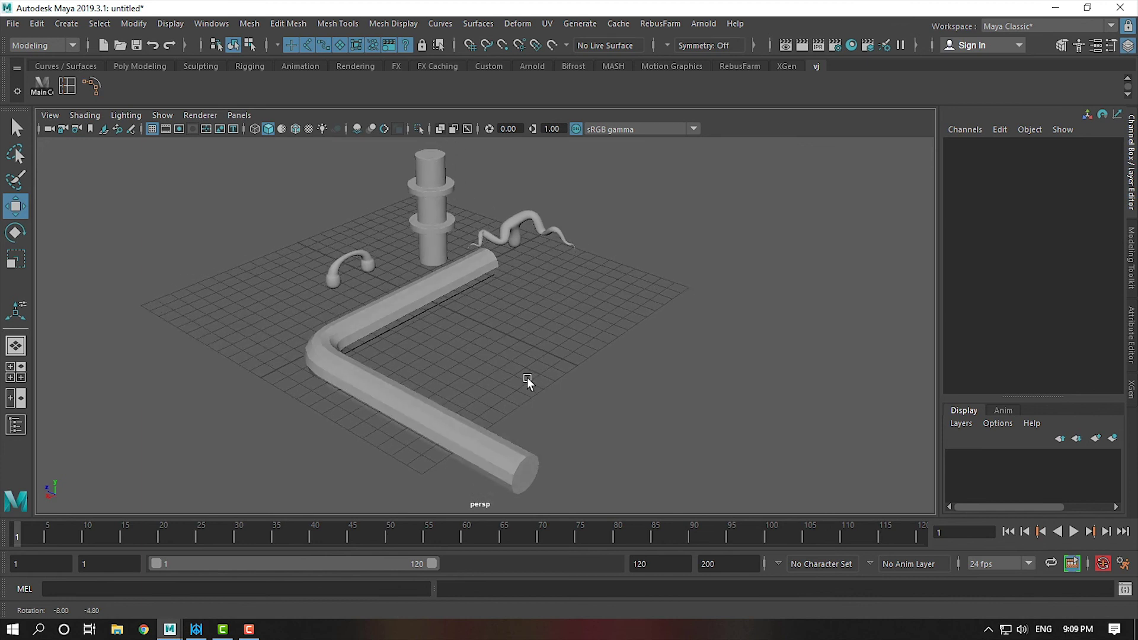
{"action": "left_click", "coordinate": [431, 421]}
{"action": "scroll", "coordinate": [487, 401], "scroll_direction": "down", "scroll_amount": 2}
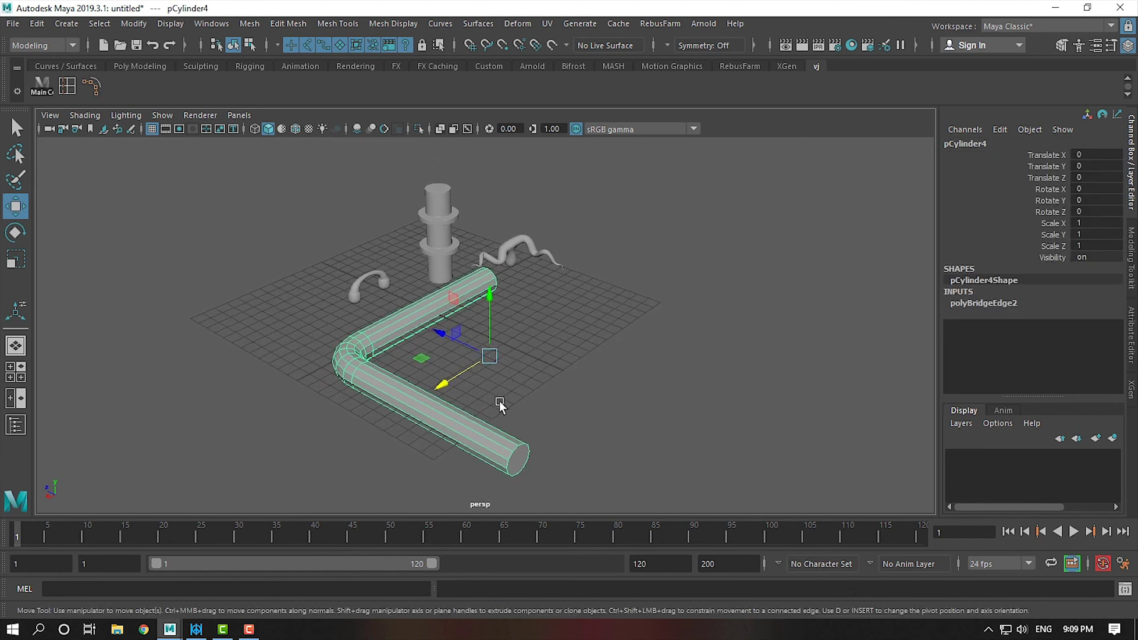